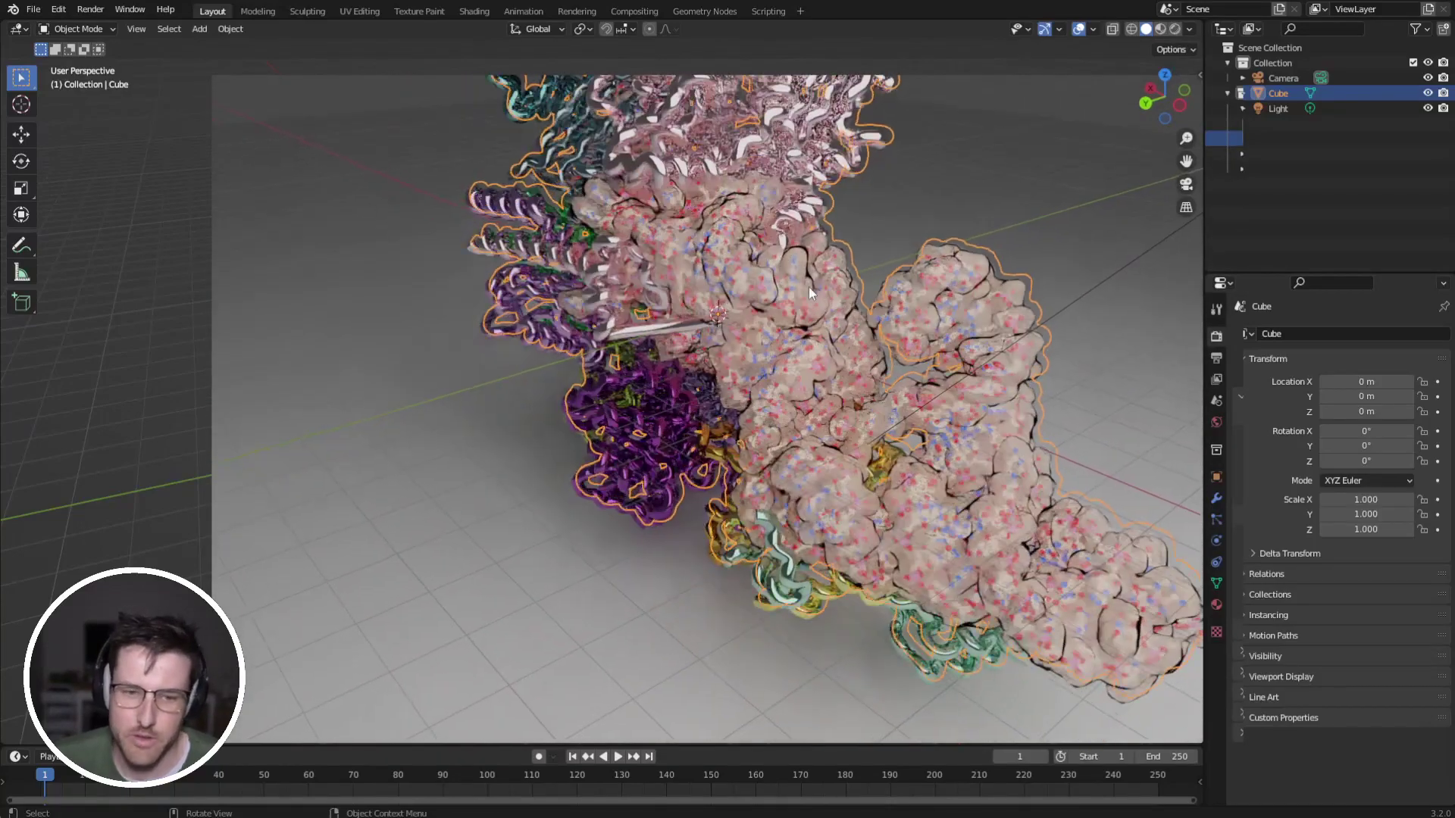
middle_drag(804, 340, 660, 375)
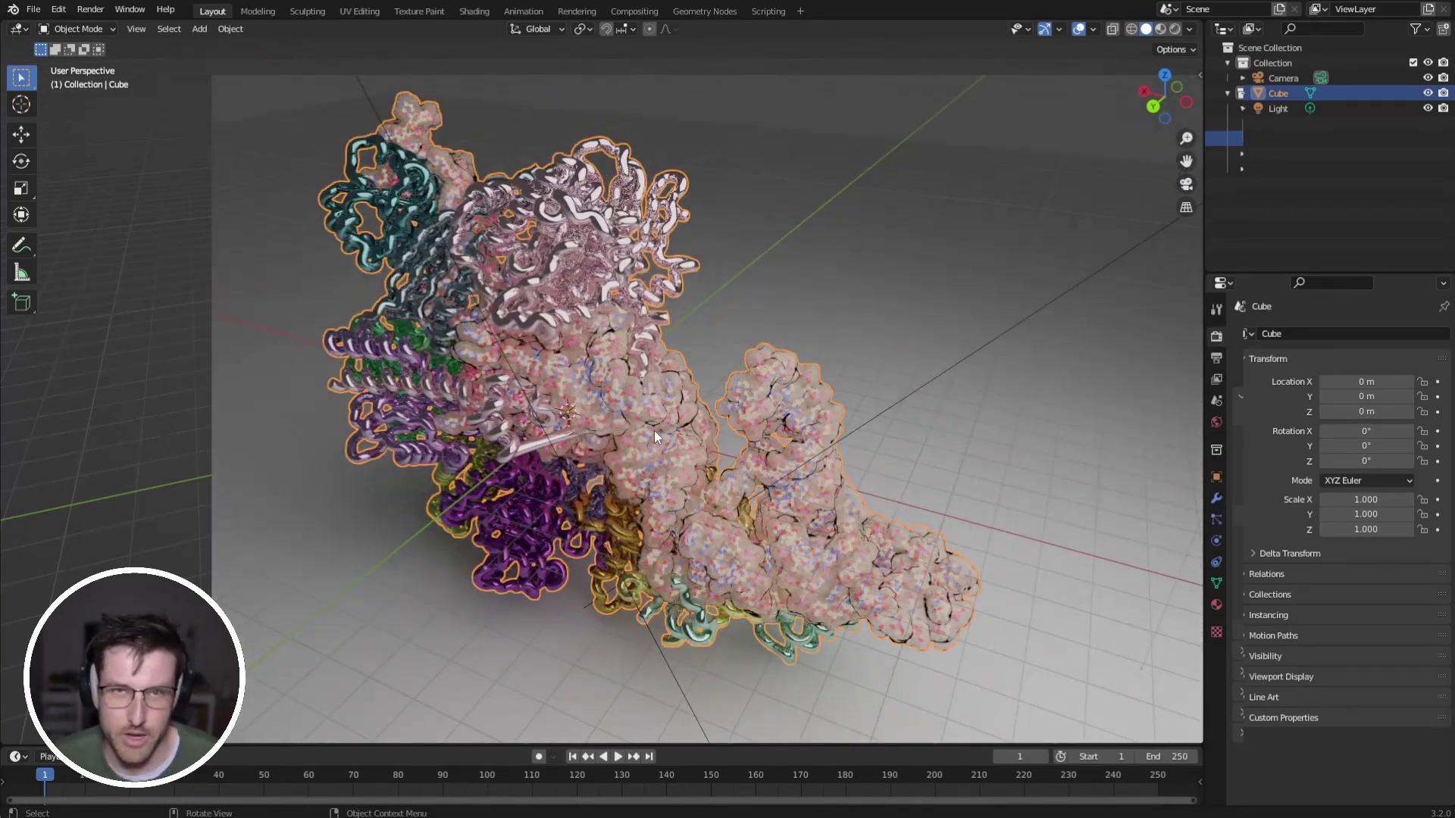
middle_drag(641, 375, 642, 347)
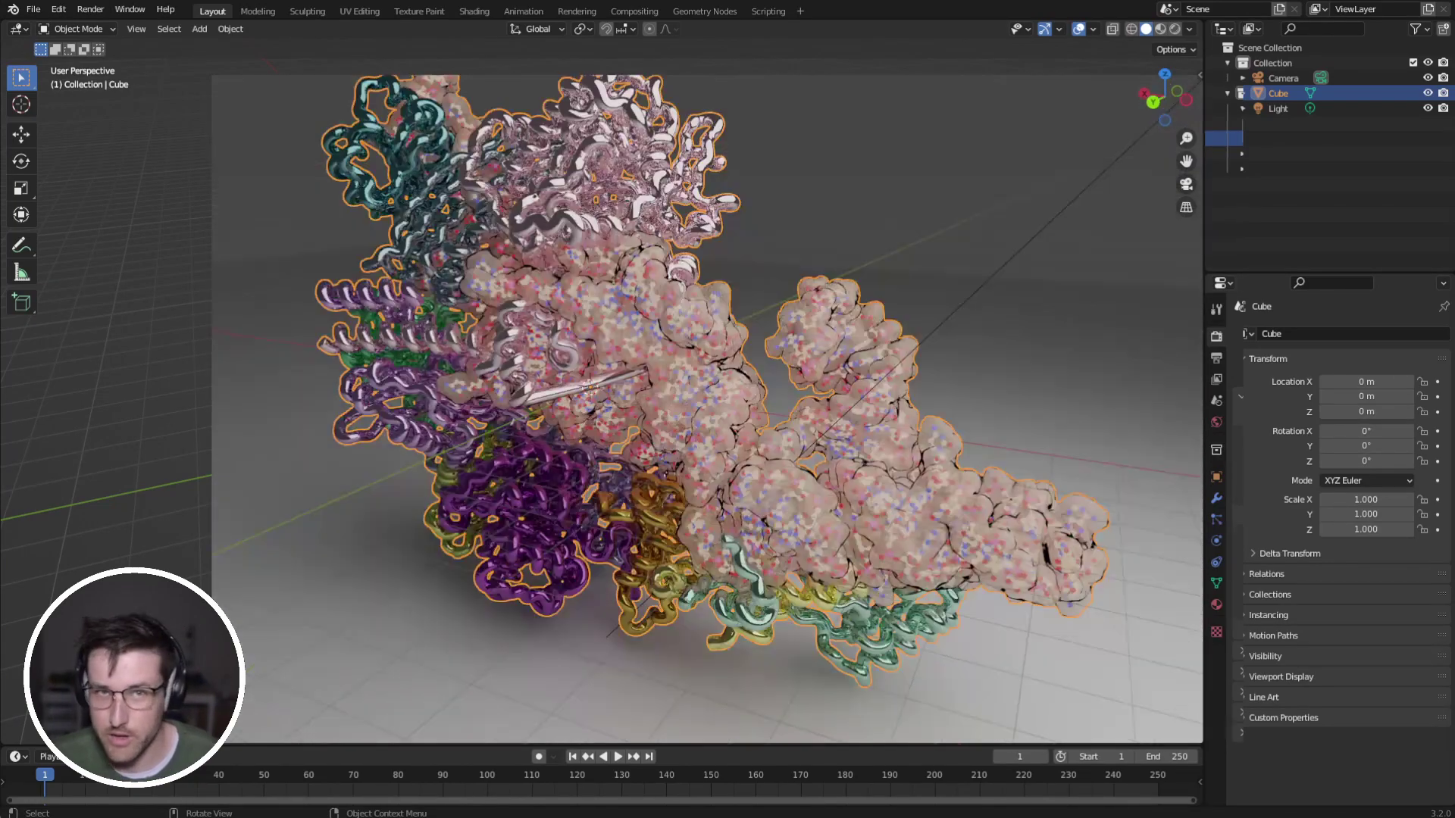
middle_drag(782, 297, 824, 275)
middle_drag(801, 344, 675, 309)
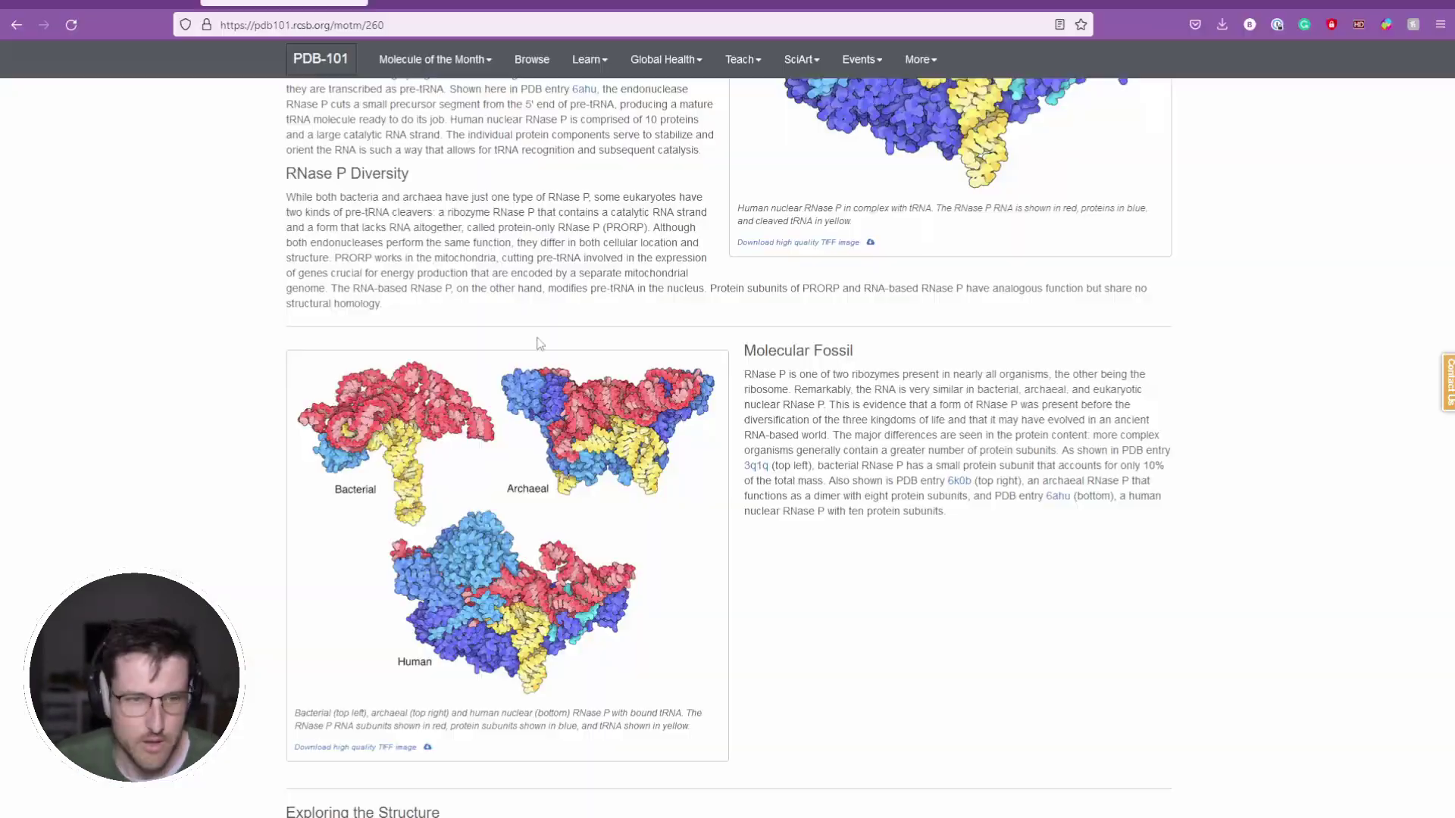
Open the RCSB PDB page for human Ribonuclease P with mature tRNA in the browser and copy its entry ID, 6AHU.
click(427, 3)
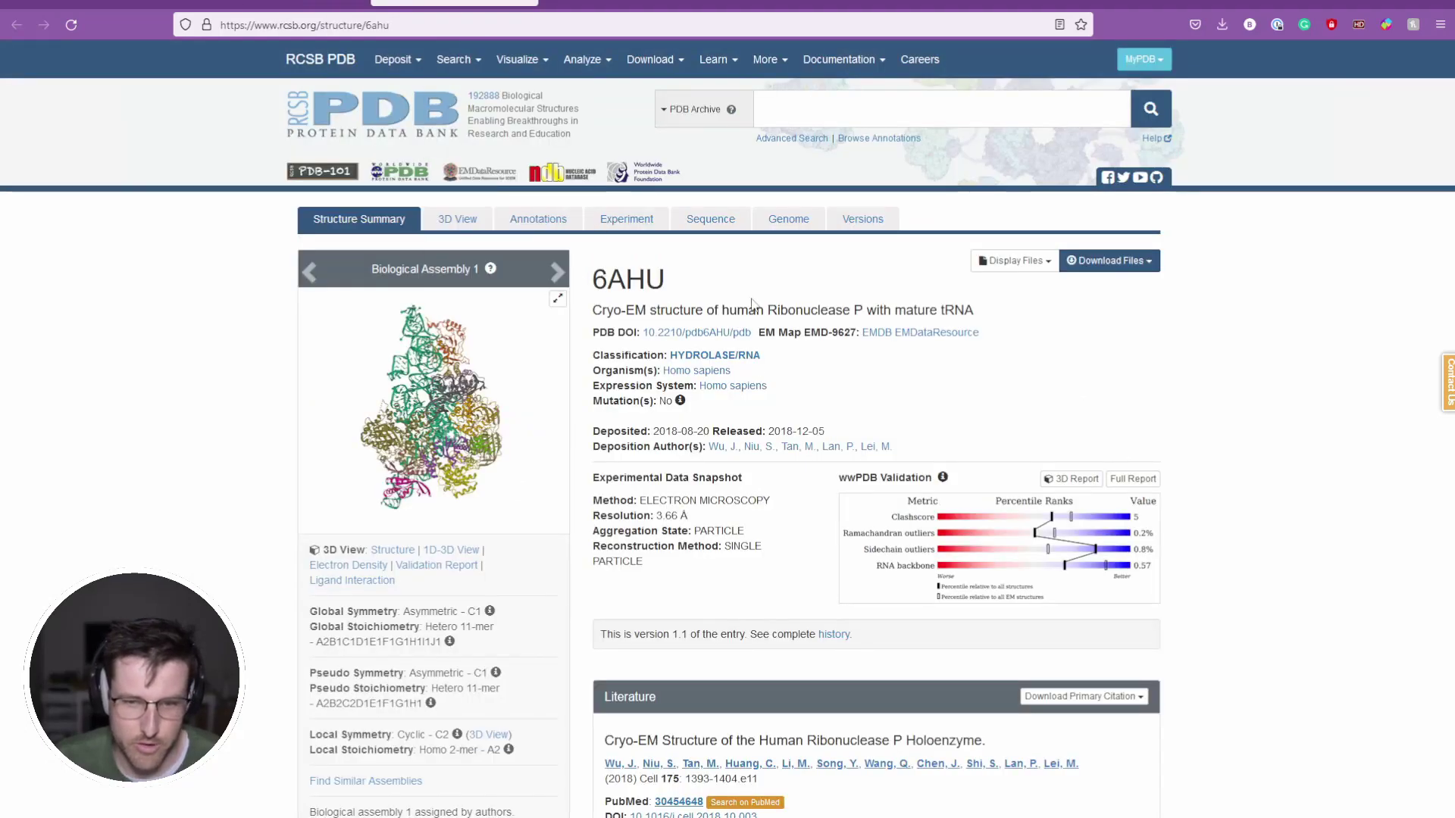
key(ctrl+w)
scroll(553, 506, up, 6)
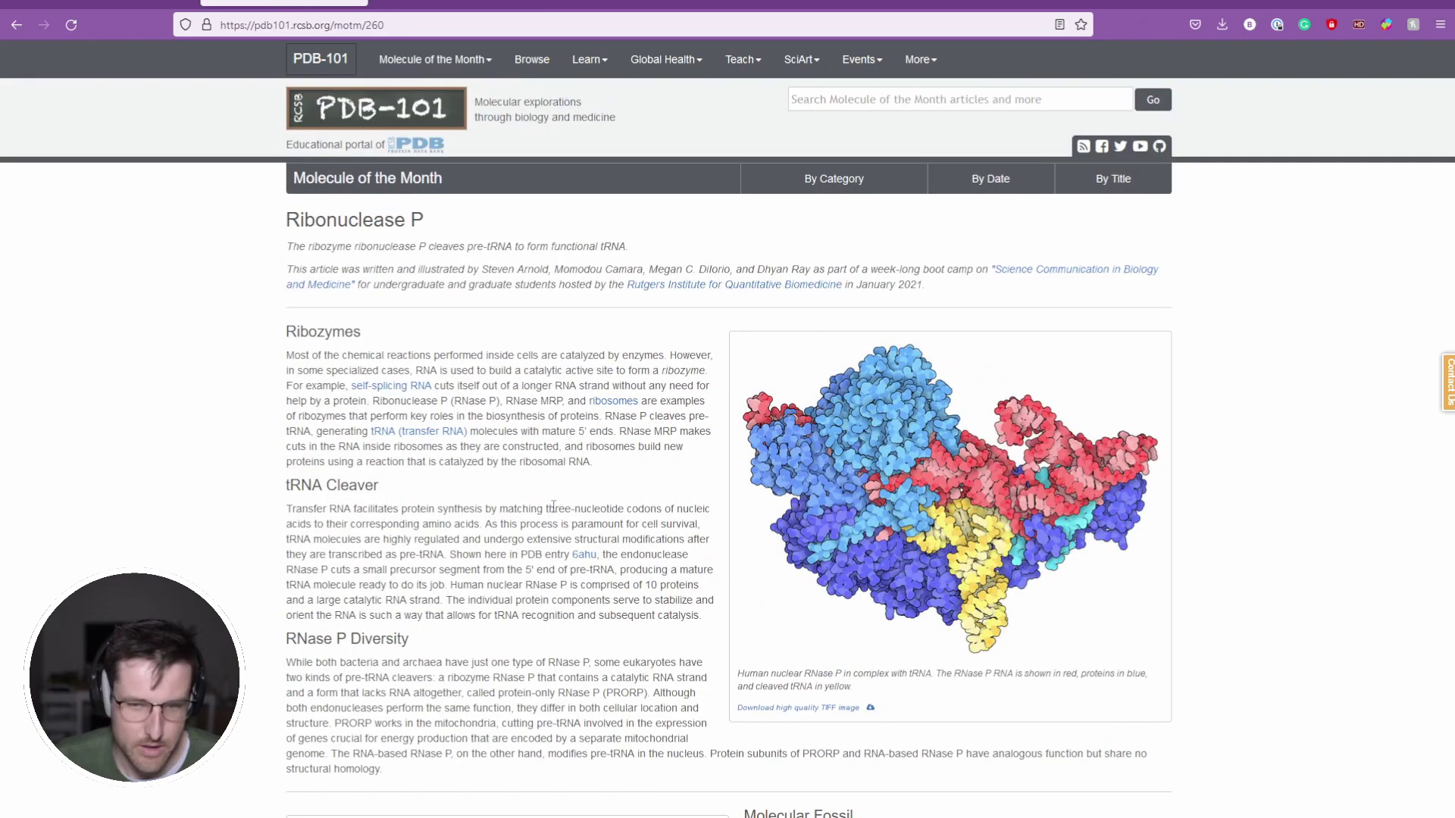
click(453, 3)
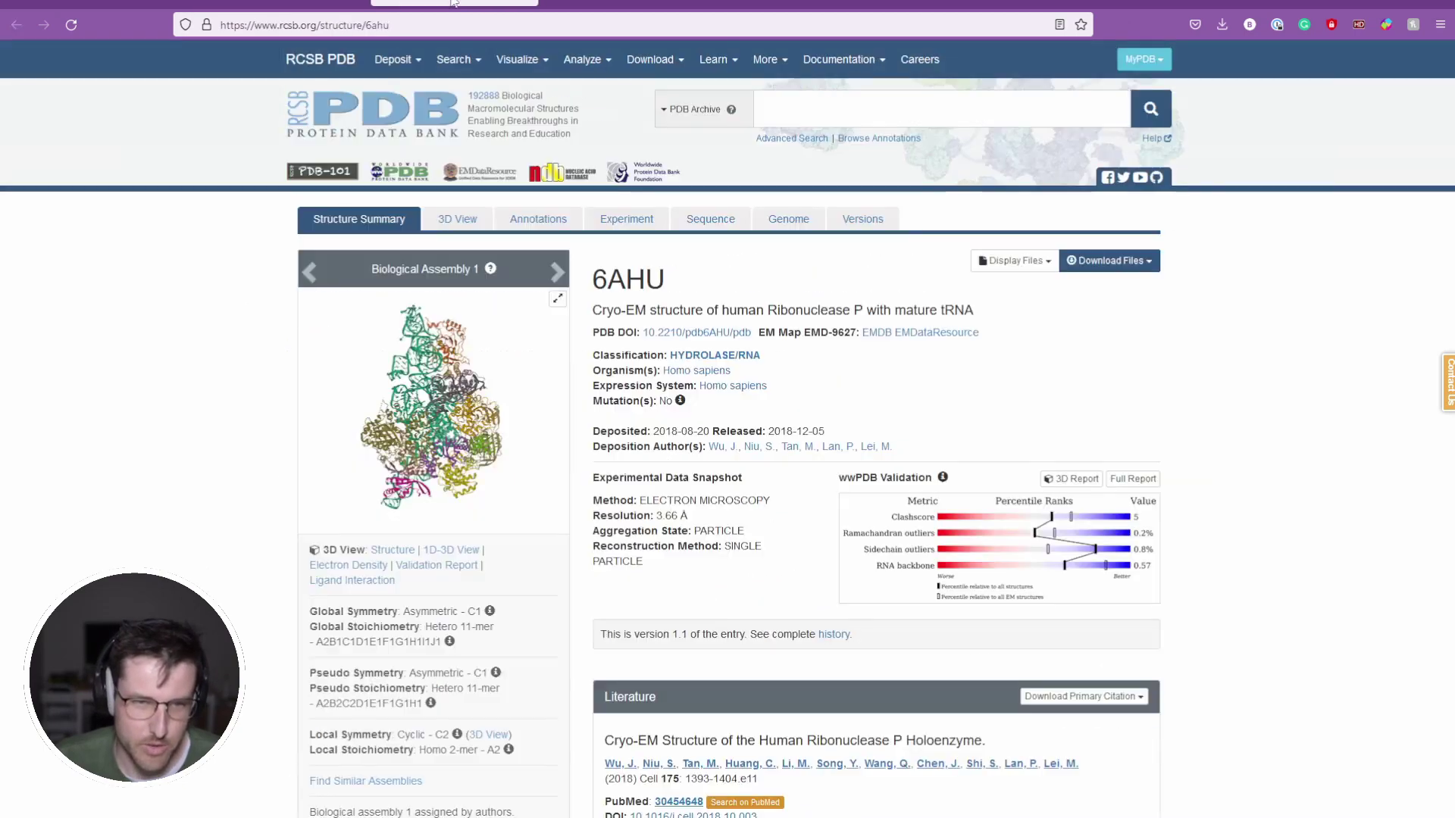
drag(599, 281, 674, 282)
key(ctrl+c)
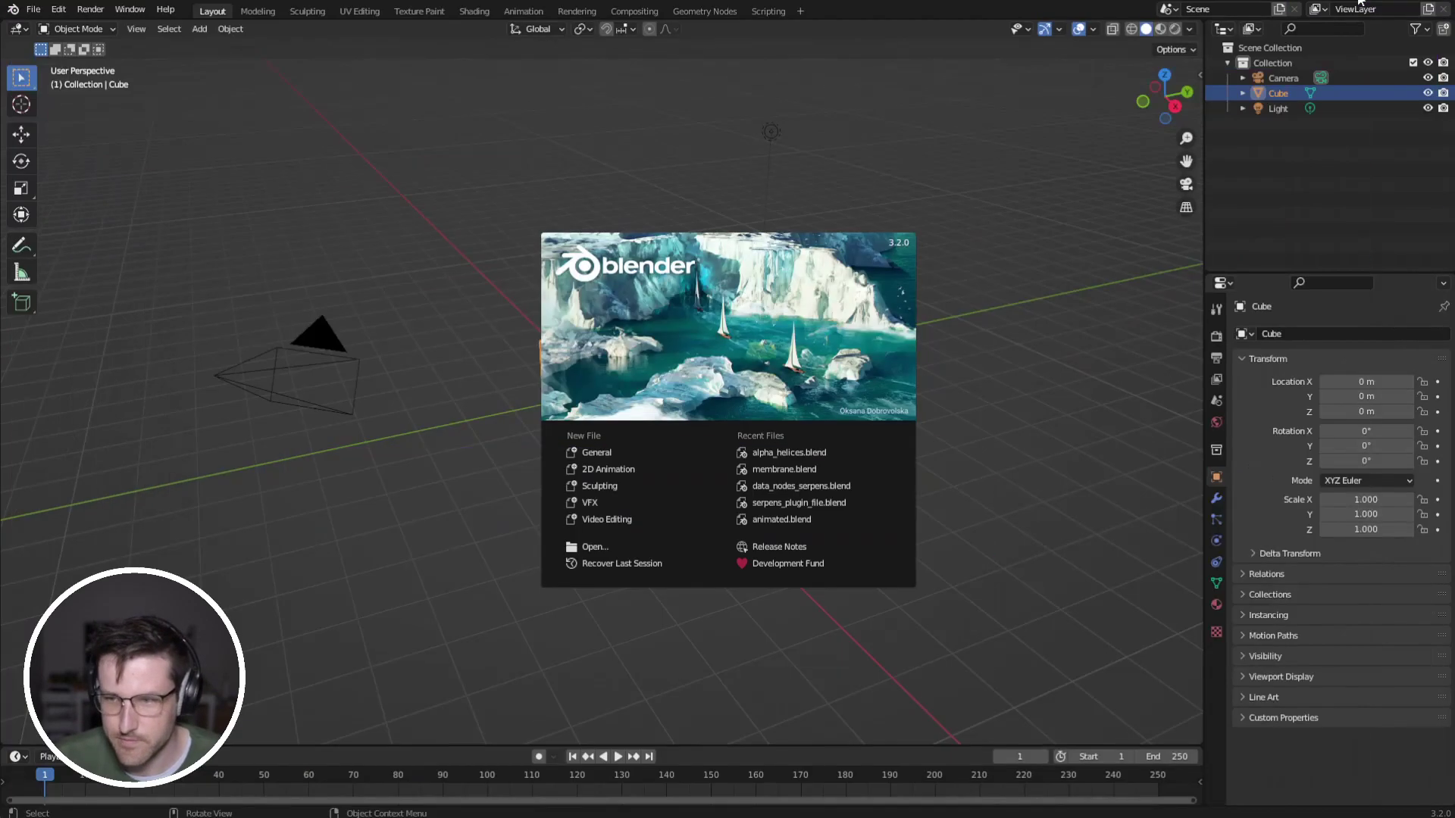
Switch to Blender and download the structure with PDB ID 6AHU through the Molecular Nodes add-on in the scene settings.
click(1217, 397)
click(1217, 397)
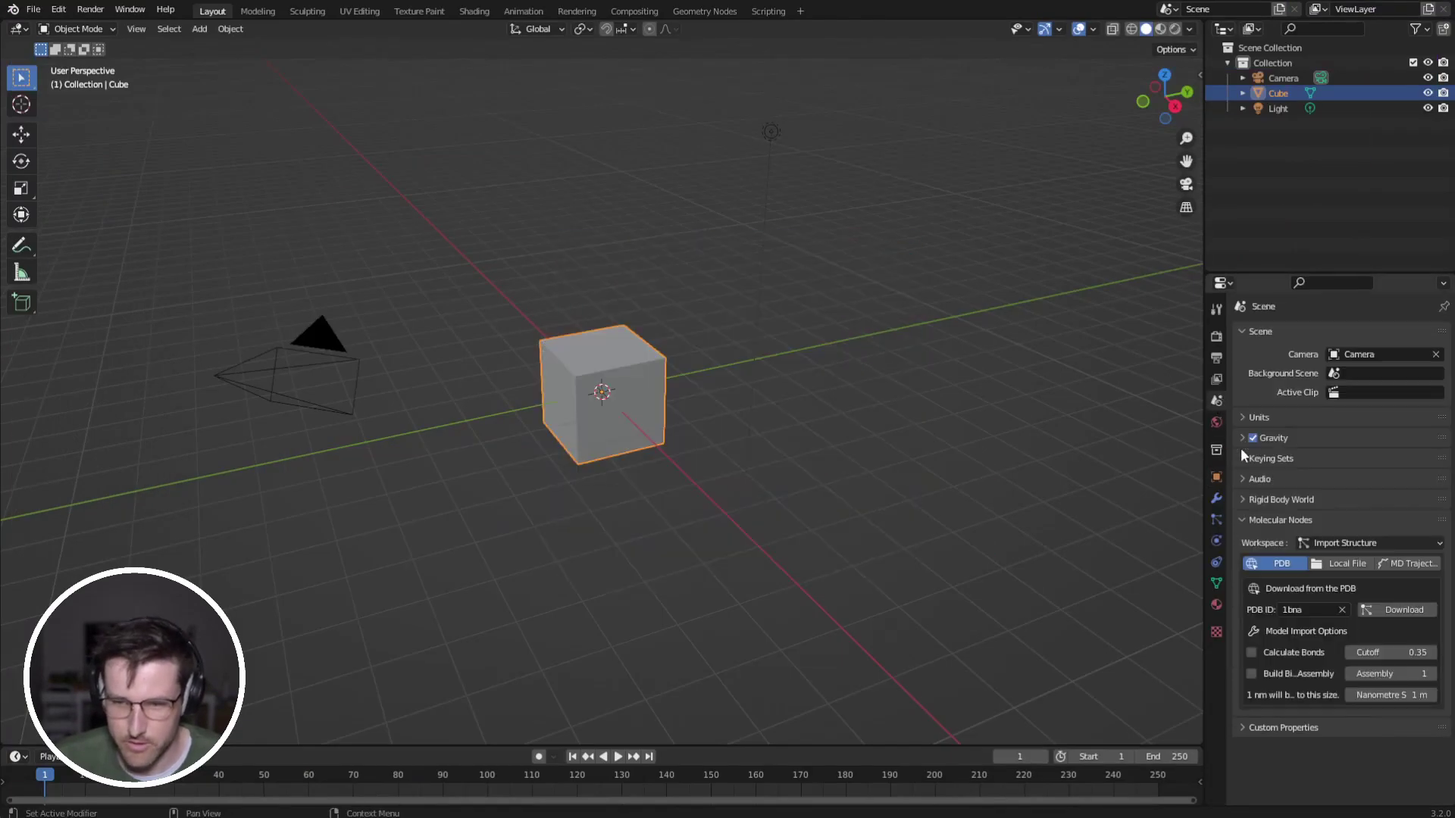
click(1311, 610)
key(ctrl+v)
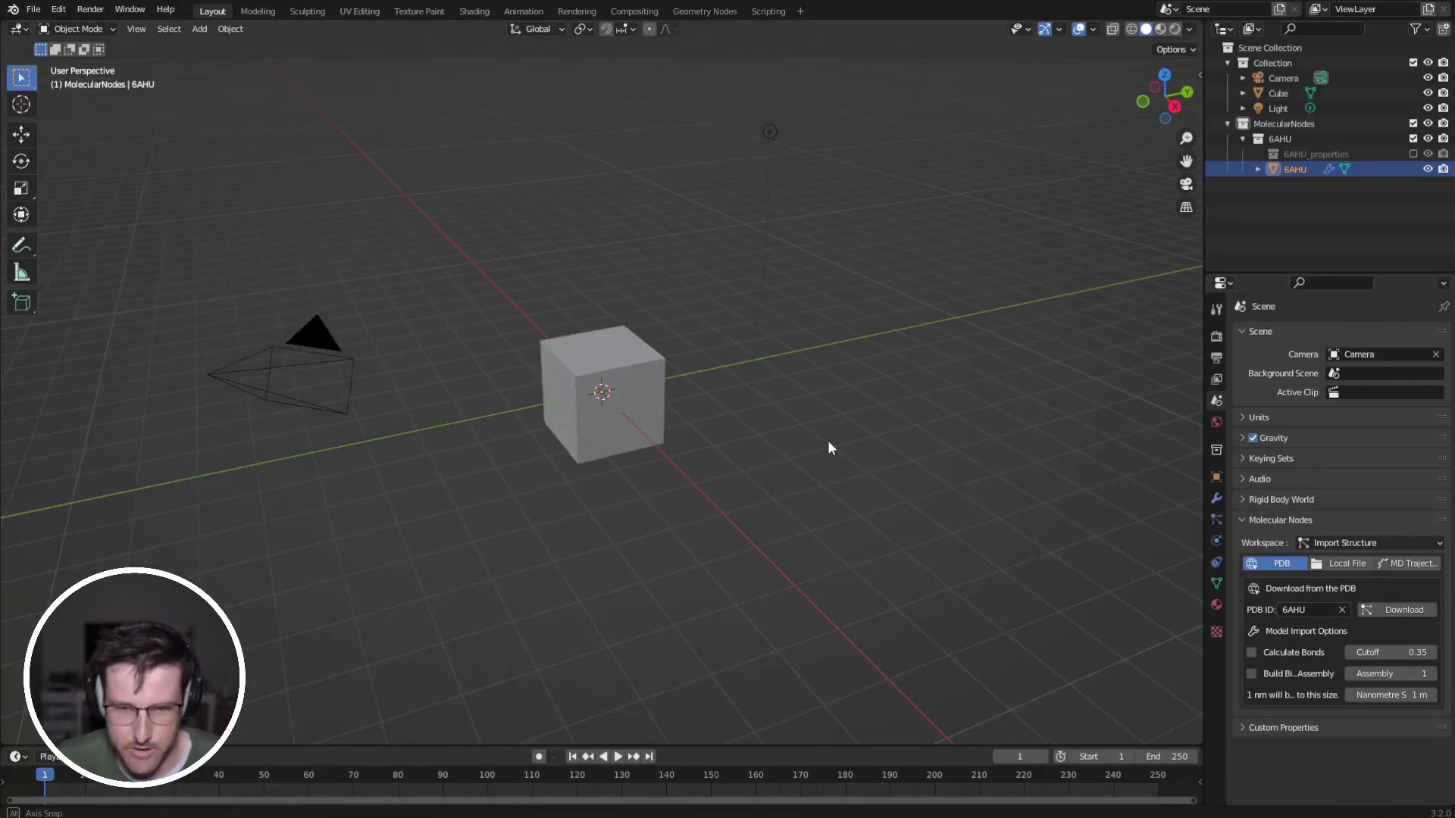
Switch to the Geometry Nodes workspace and bring the imported 6AHU molecule into view.
middle_drag(828, 441, 638, 394)
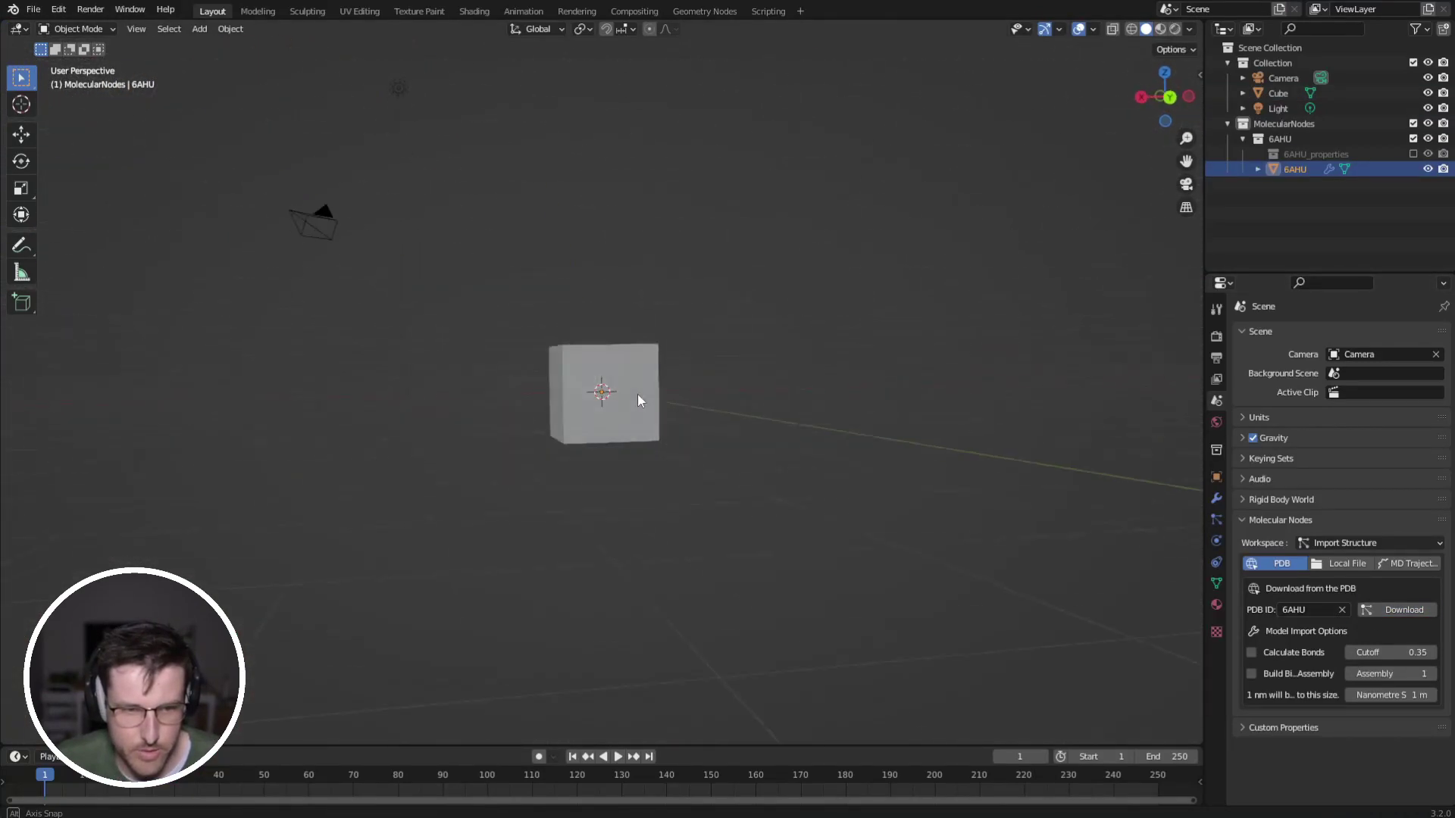
scroll(653, 398, down, 5)
key(grave)
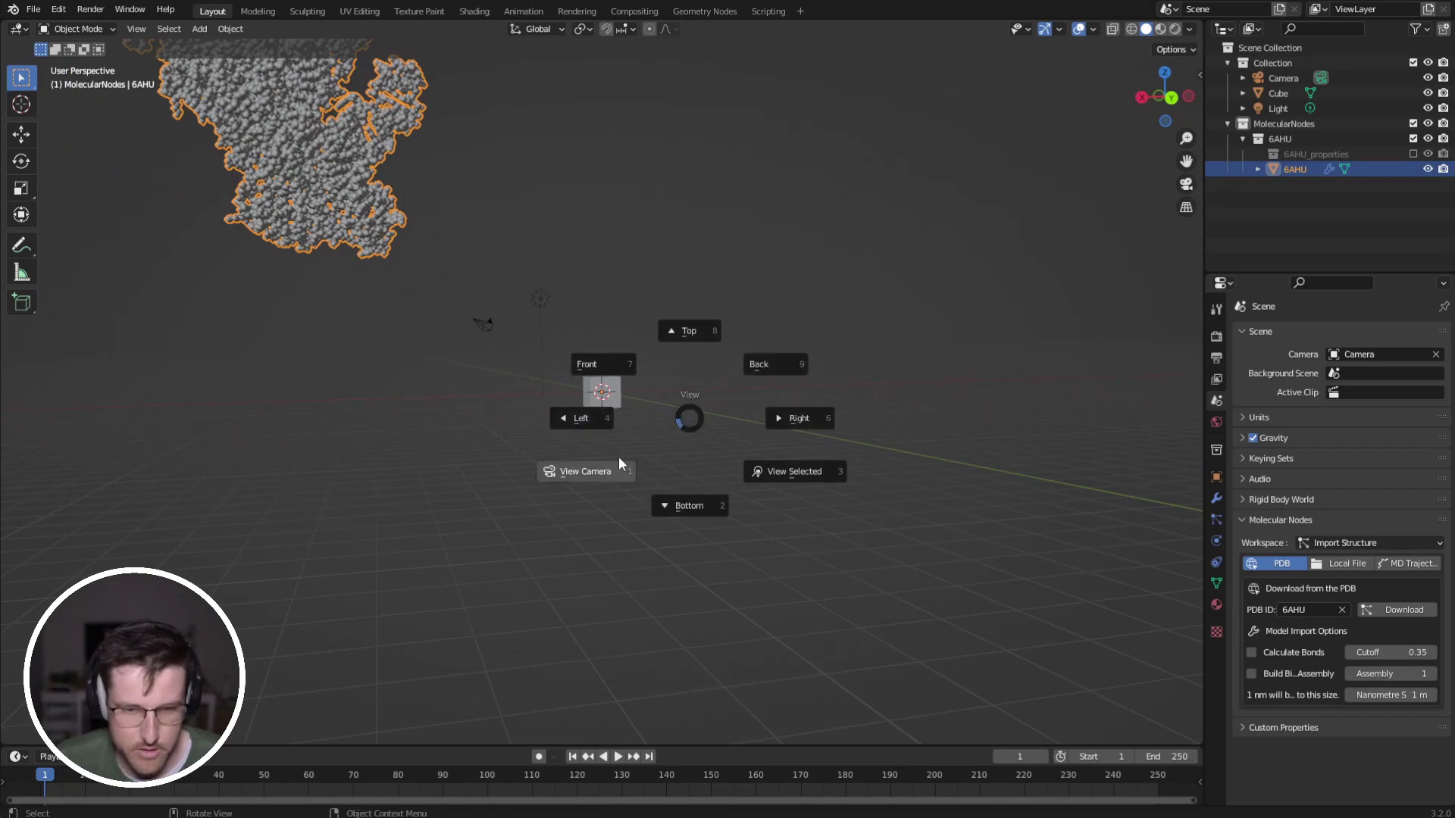
click(803, 446)
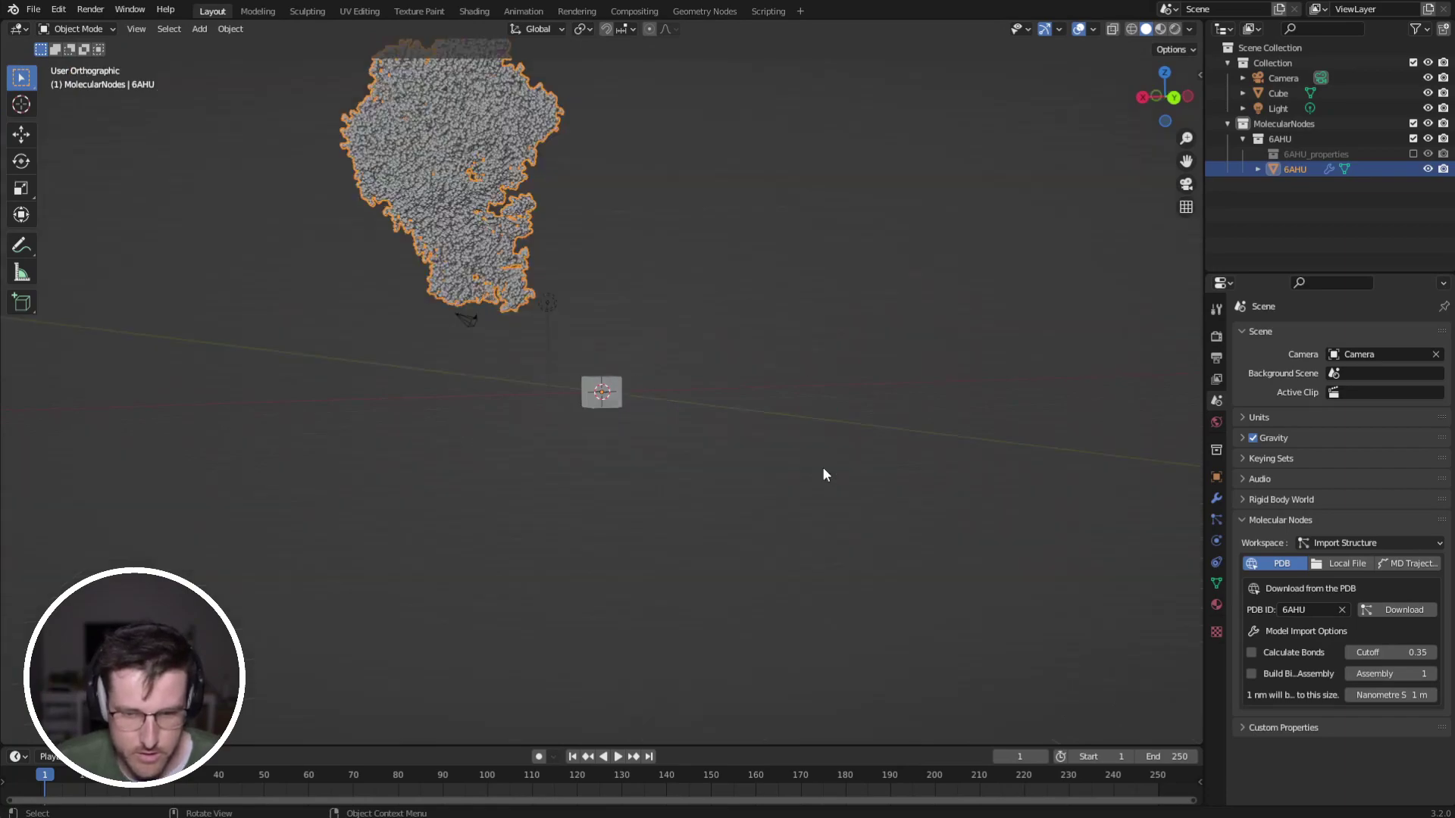
click(880, 503)
middle_drag(879, 503, 792, 111)
click(439, 368)
click(704, 12)
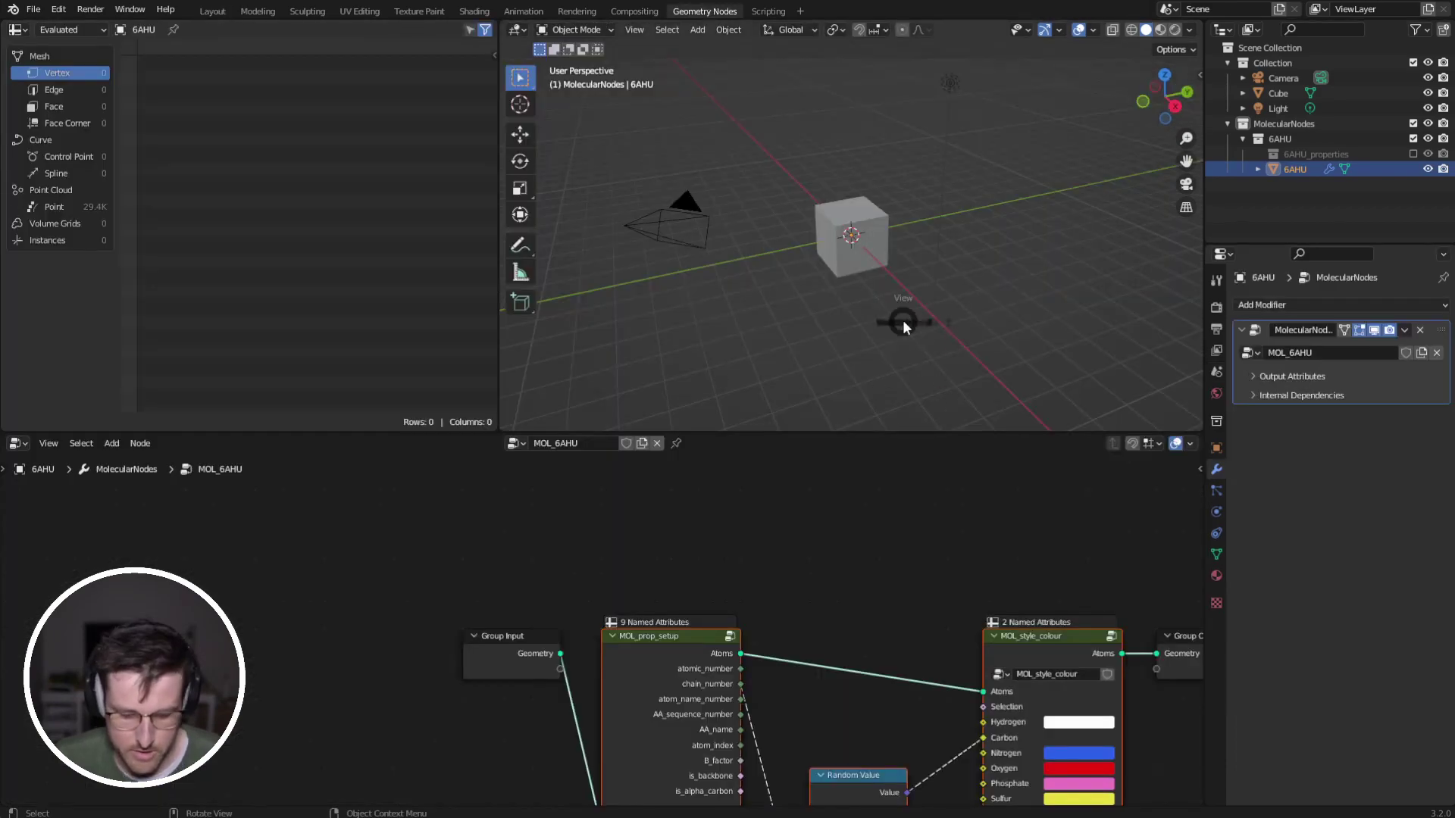
key(KP_Decimal)
mouse_move(910, 311)
middle_down()
mouse_move(945, 286)
mouse_move(908, 292)
middle_up()
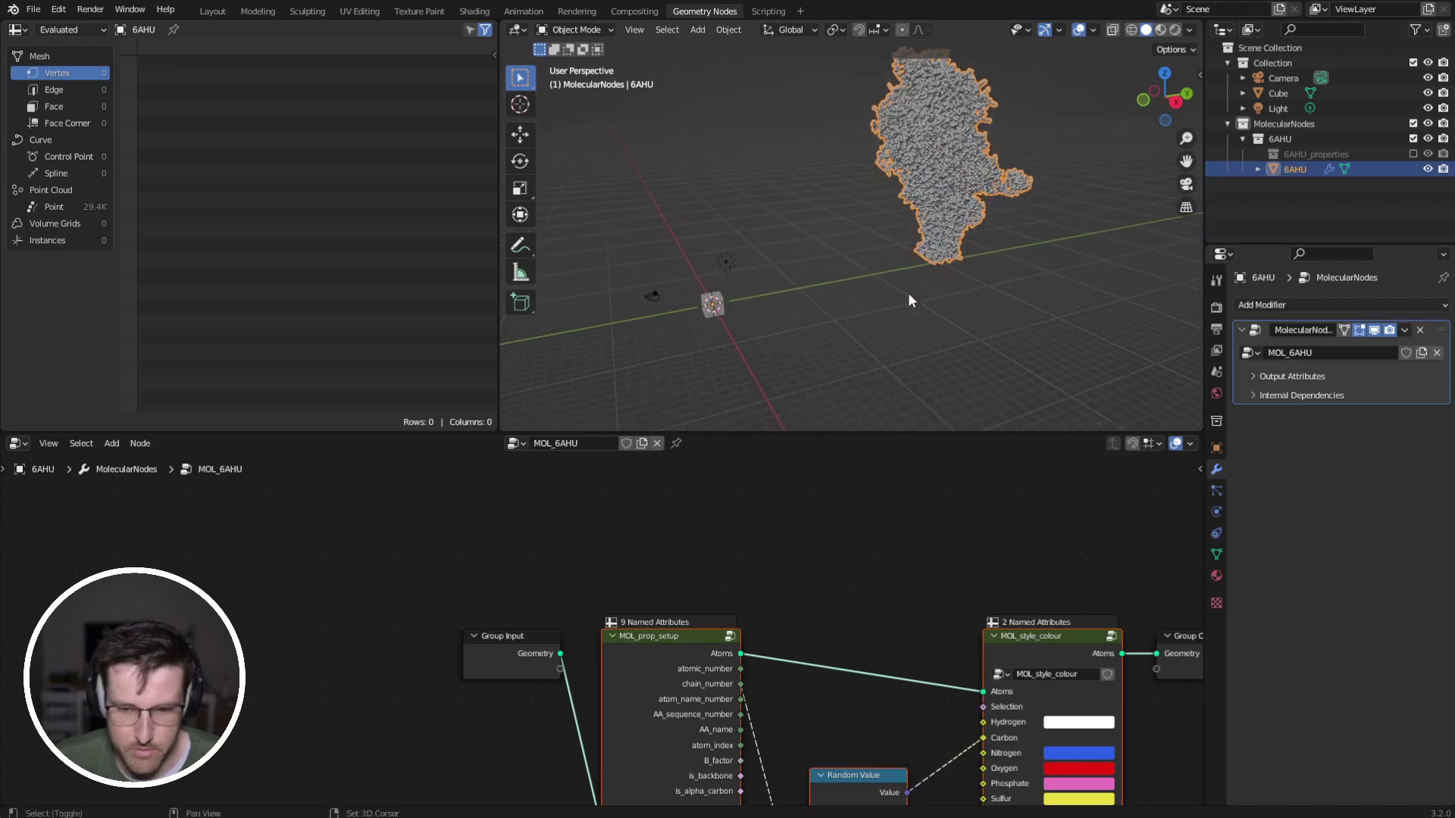
Insert a Molecular Nodes Center Selection node between MOL_style_colour and the Group Output to centre the molecule at the origin.
middle_drag(918, 568, 281, 452)
drag(580, 552, 936, 571)
key(shift+a)
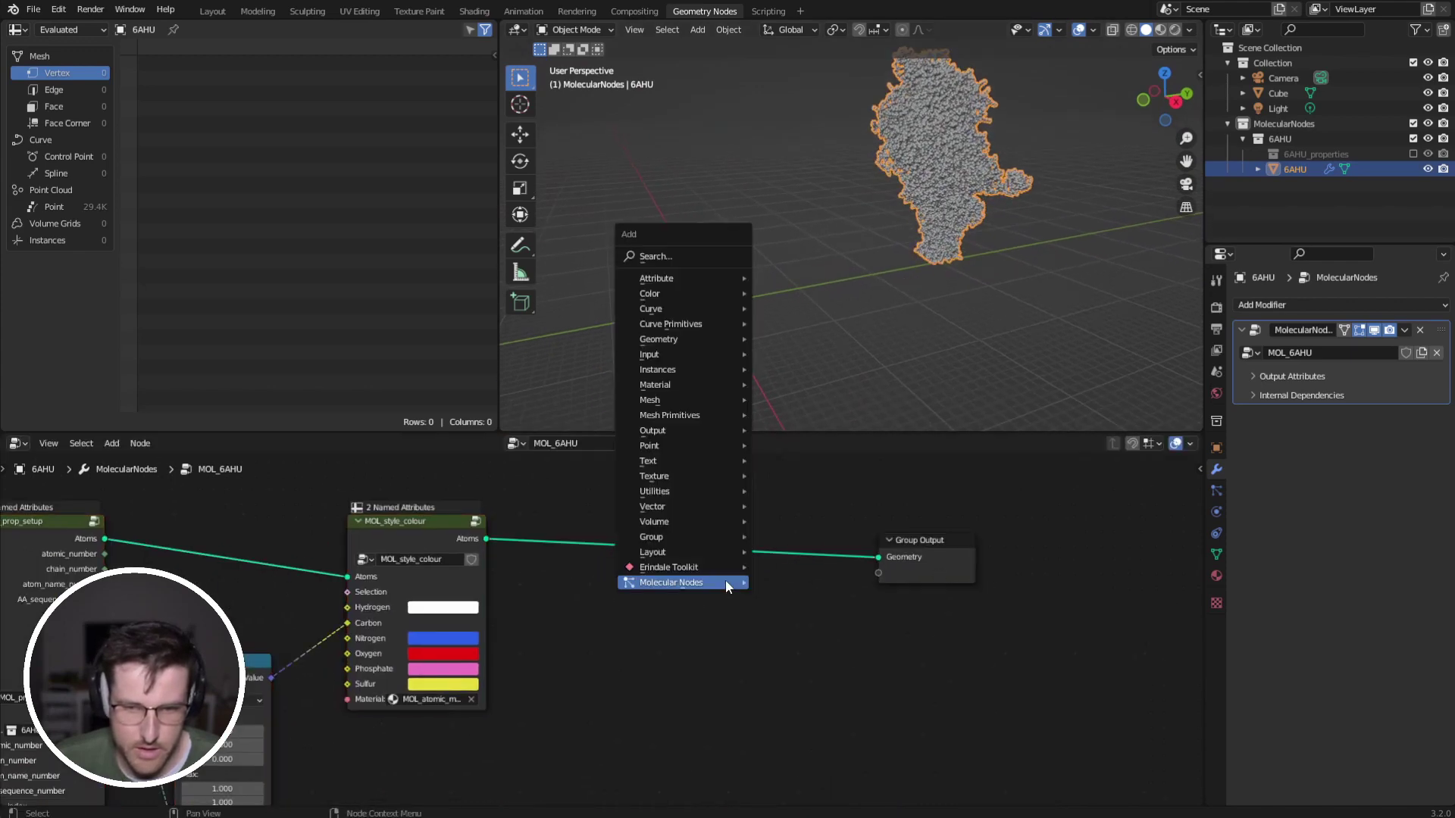
mouse_move(725, 579)
mouse_move(834, 631)
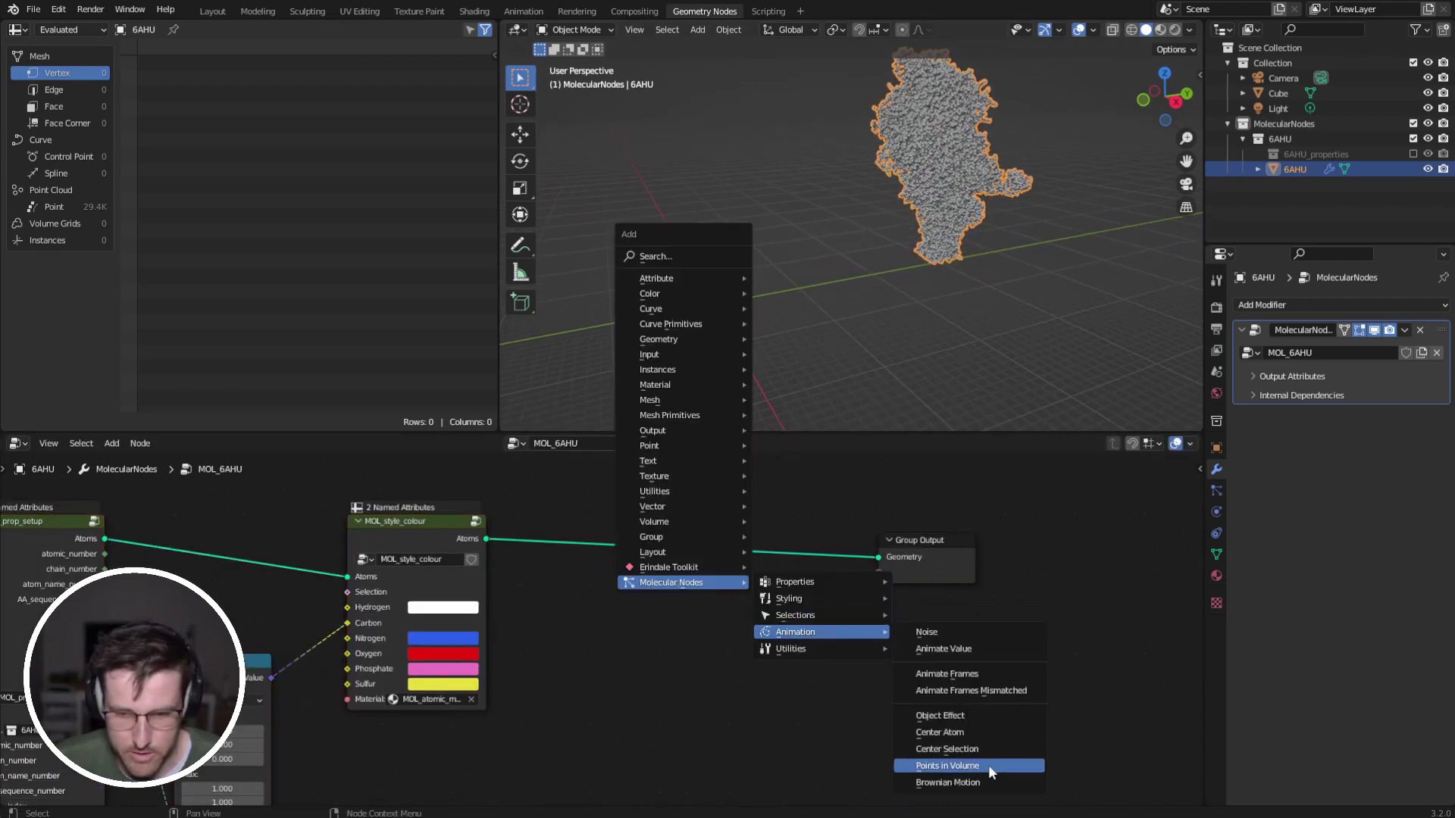
click(947, 748)
click(674, 576)
middle_drag(679, 354, 833, 288)
drag(652, 548, 684, 543)
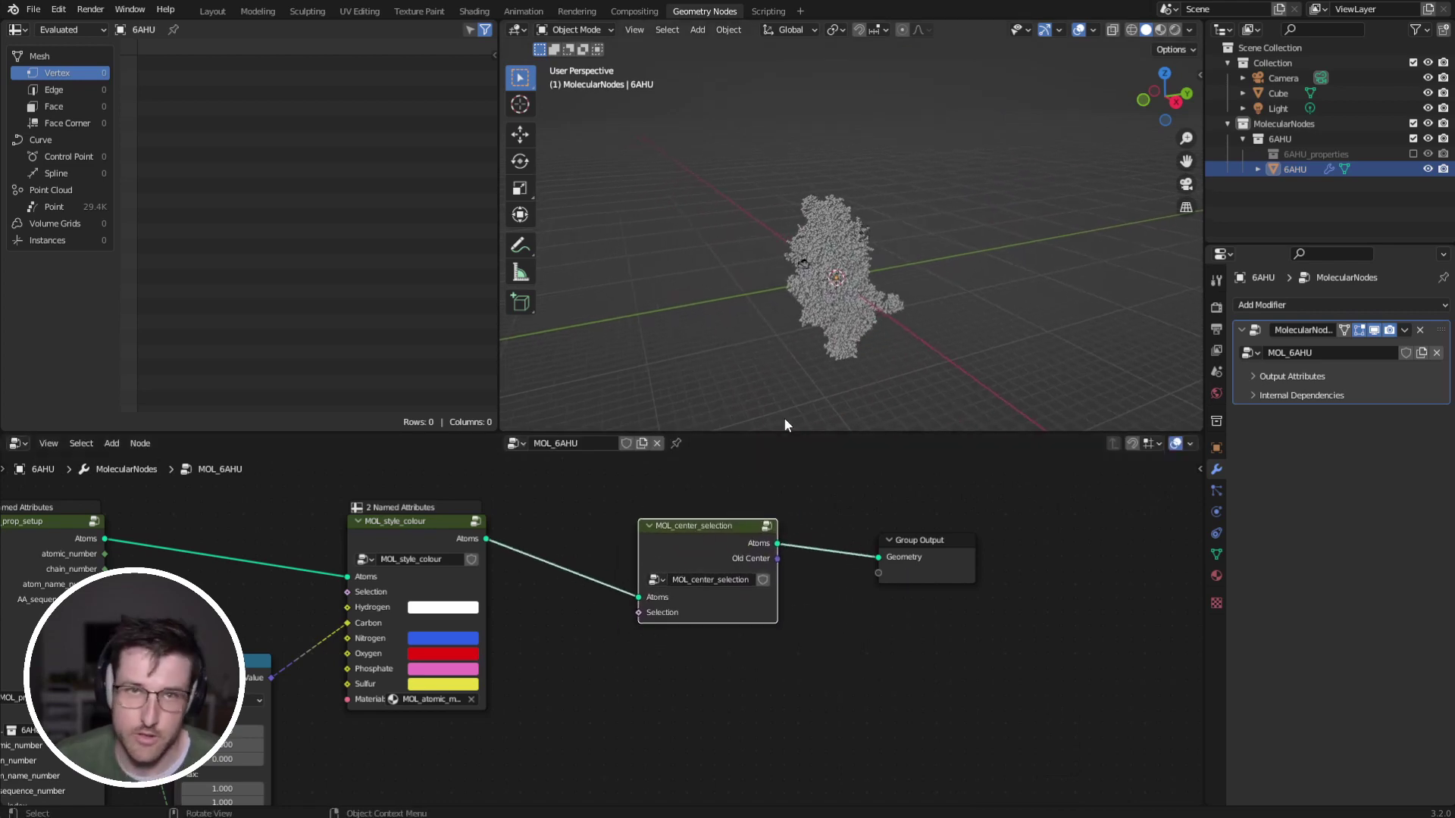
Delete the default cube from the scene.
middle_drag(807, 334, 1035, 303)
click(795, 279)
click(797, 275)
key(x)
click(797, 275)
Rotate the 6AHU molecule freely until it lies lengthwise over the ground.
middle_drag(864, 274, 769, 307)
click(769, 267)
key(r)
key(r)
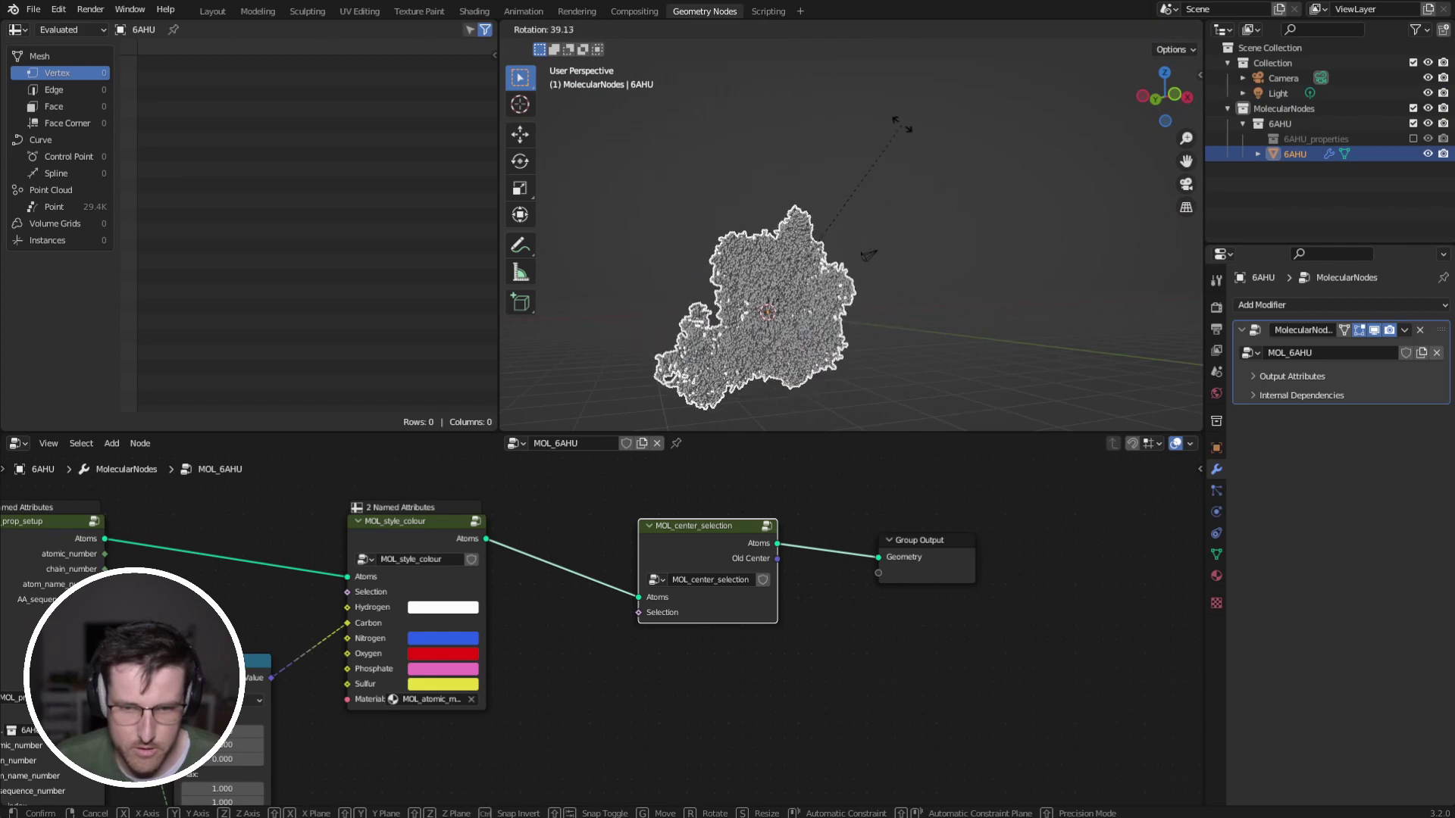
click(827, 162)
key(r)
key(r)
click(851, 135)
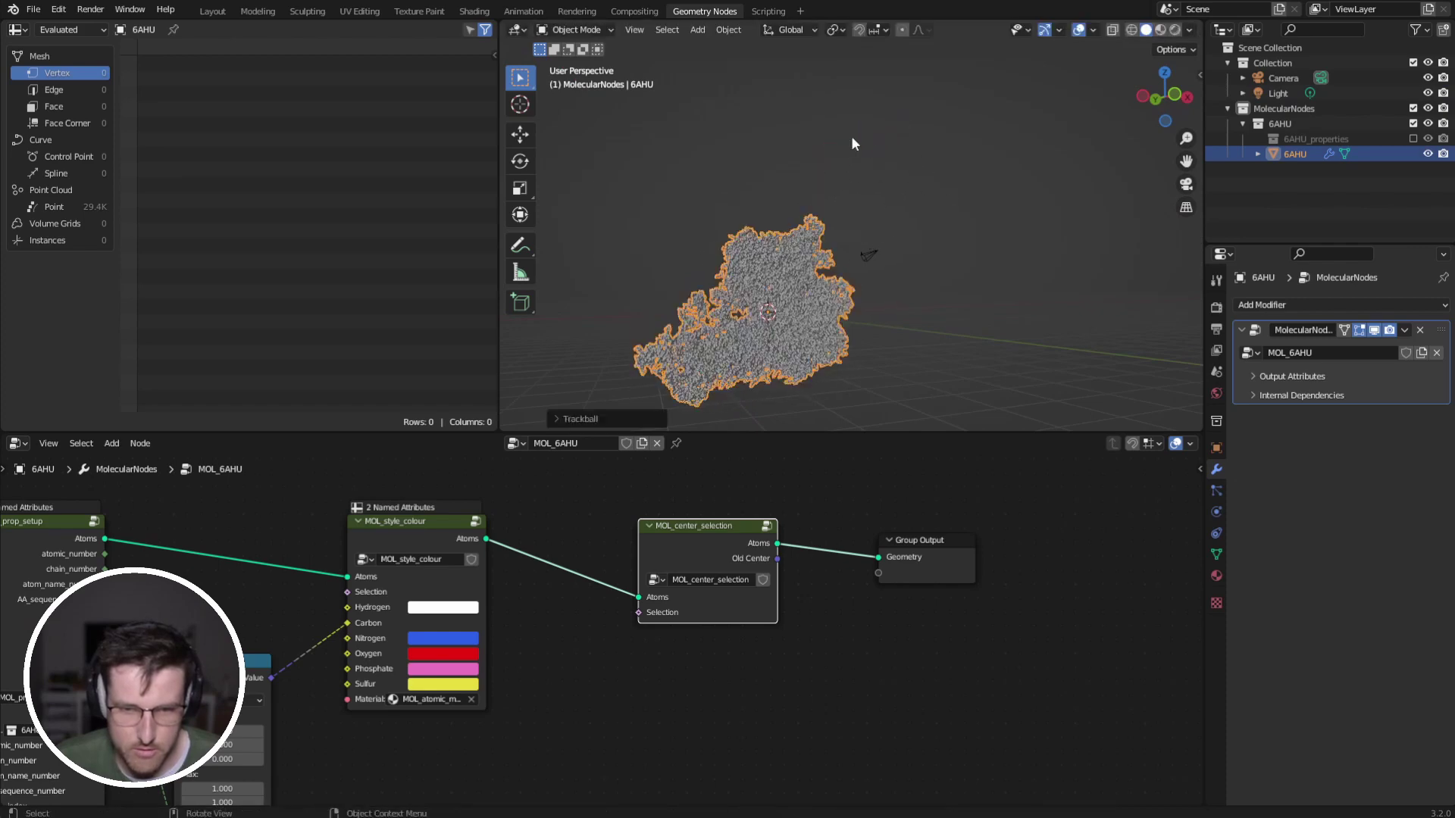
key(r)
click(943, 148)
Add a plane, lower it beneath the molecule and scale it up into a large floor.
key(shift+a)
mouse_move(846, 309)
click(916, 310)
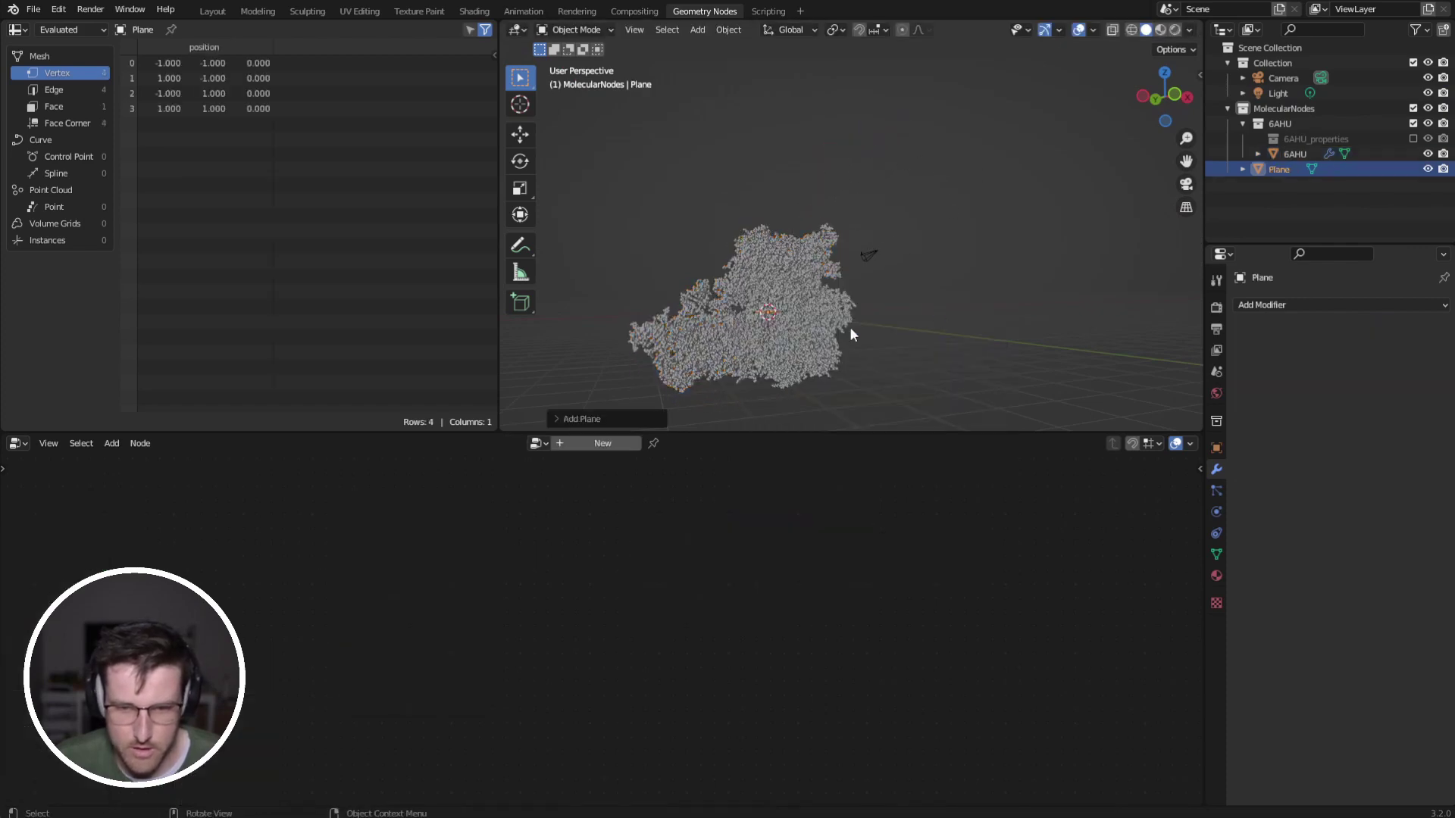
key(s)
click(879, 322)
key(g)
key(z)
click(784, 342)
key(s)
click(958, 319)
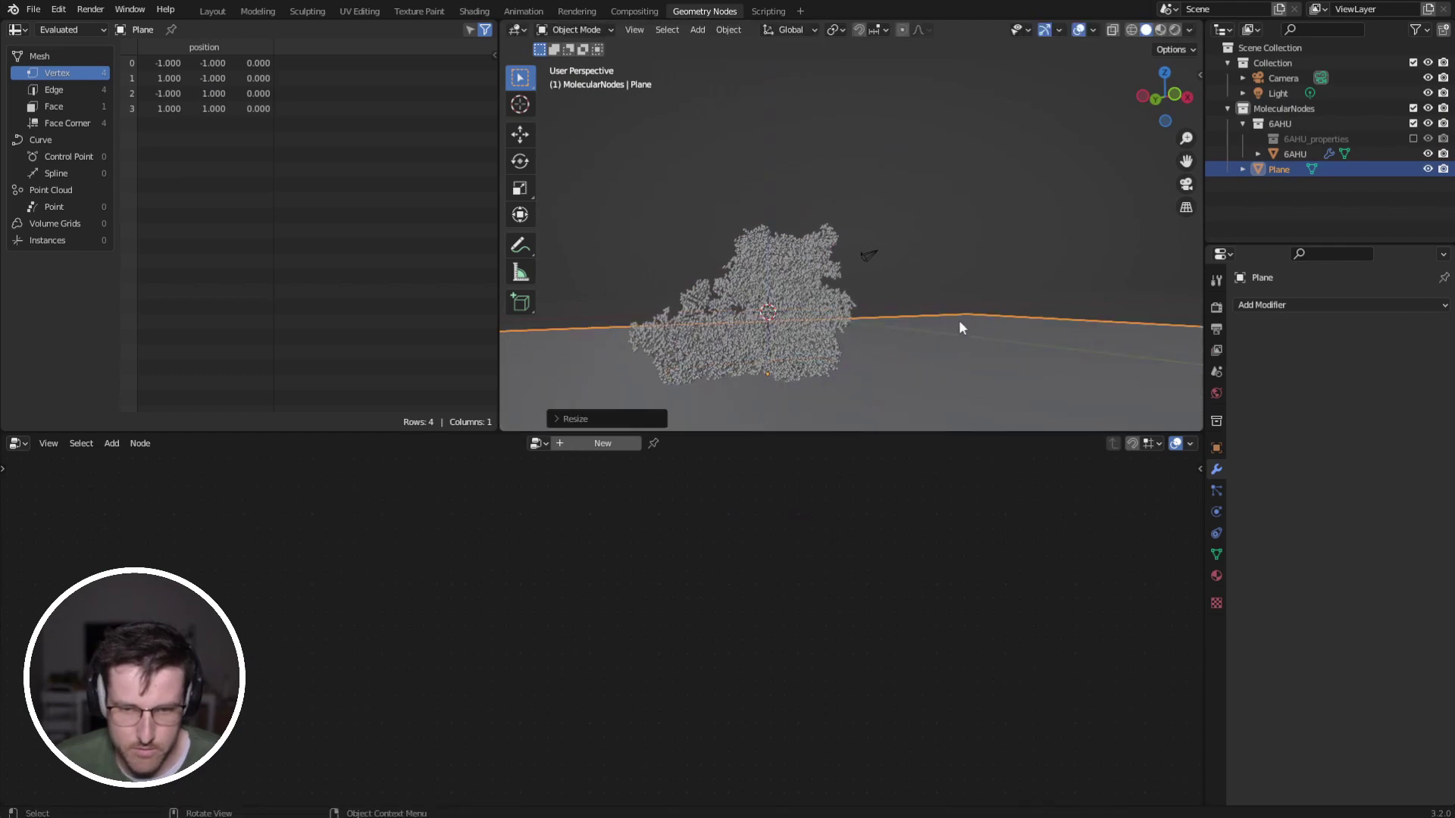
Set the render engine to Cycles with GPU Compute as the device and show the viewport in rendered shading.
middle_drag(879, 318, 1106, 308)
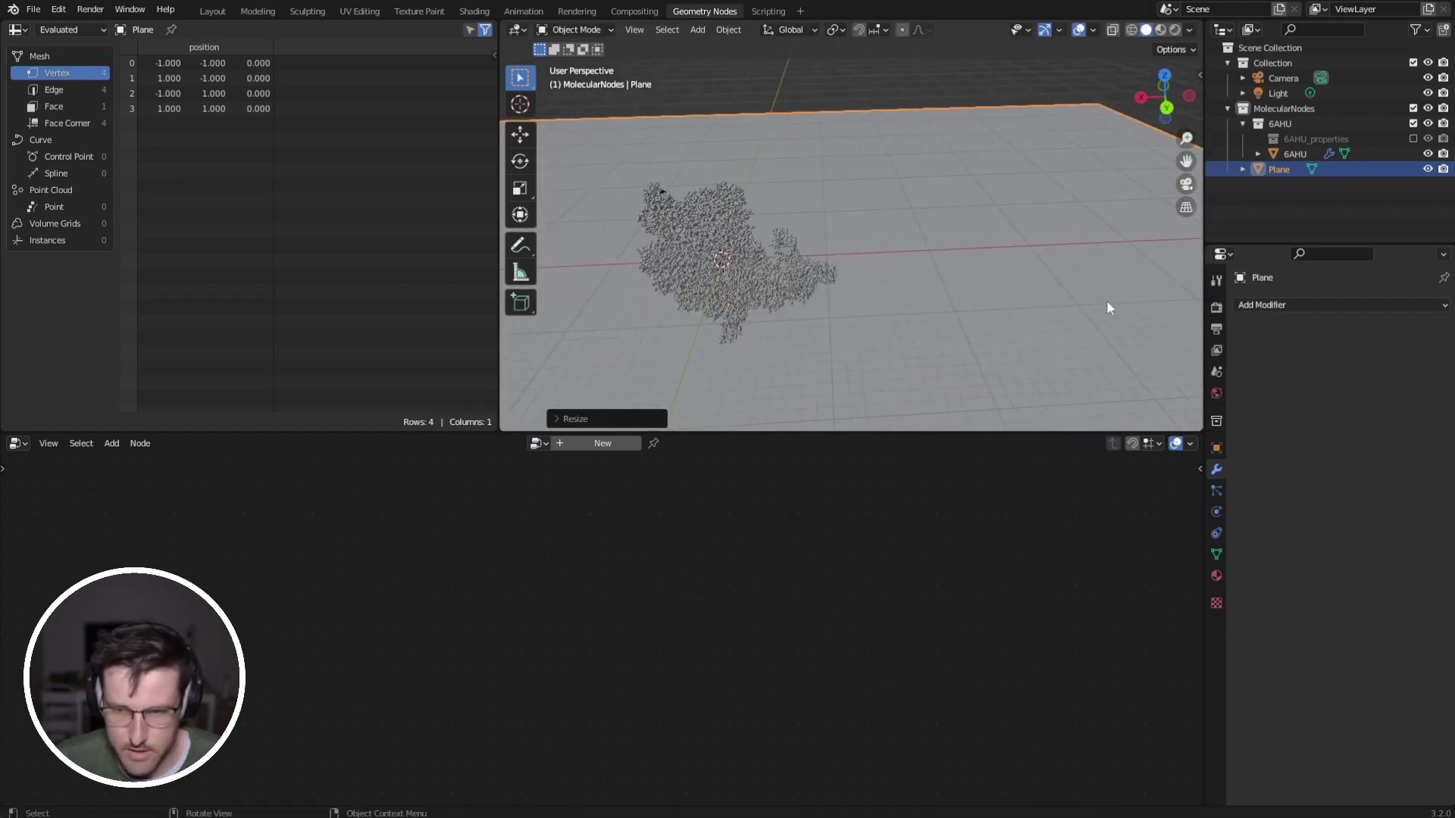
click(1216, 307)
click(1334, 306)
click(1352, 349)
click(1360, 344)
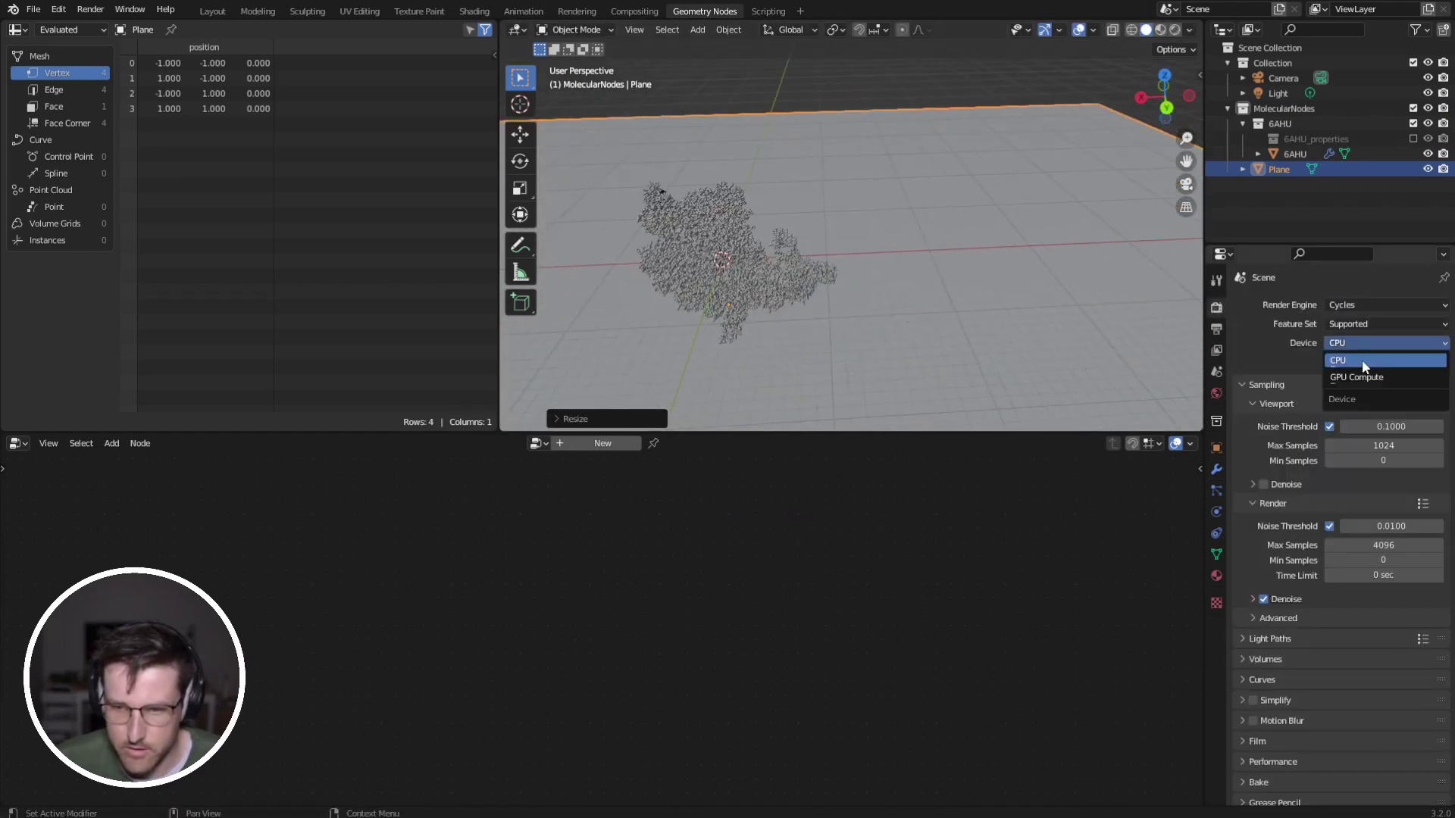
click(1356, 377)
key(z)
click(744, 162)
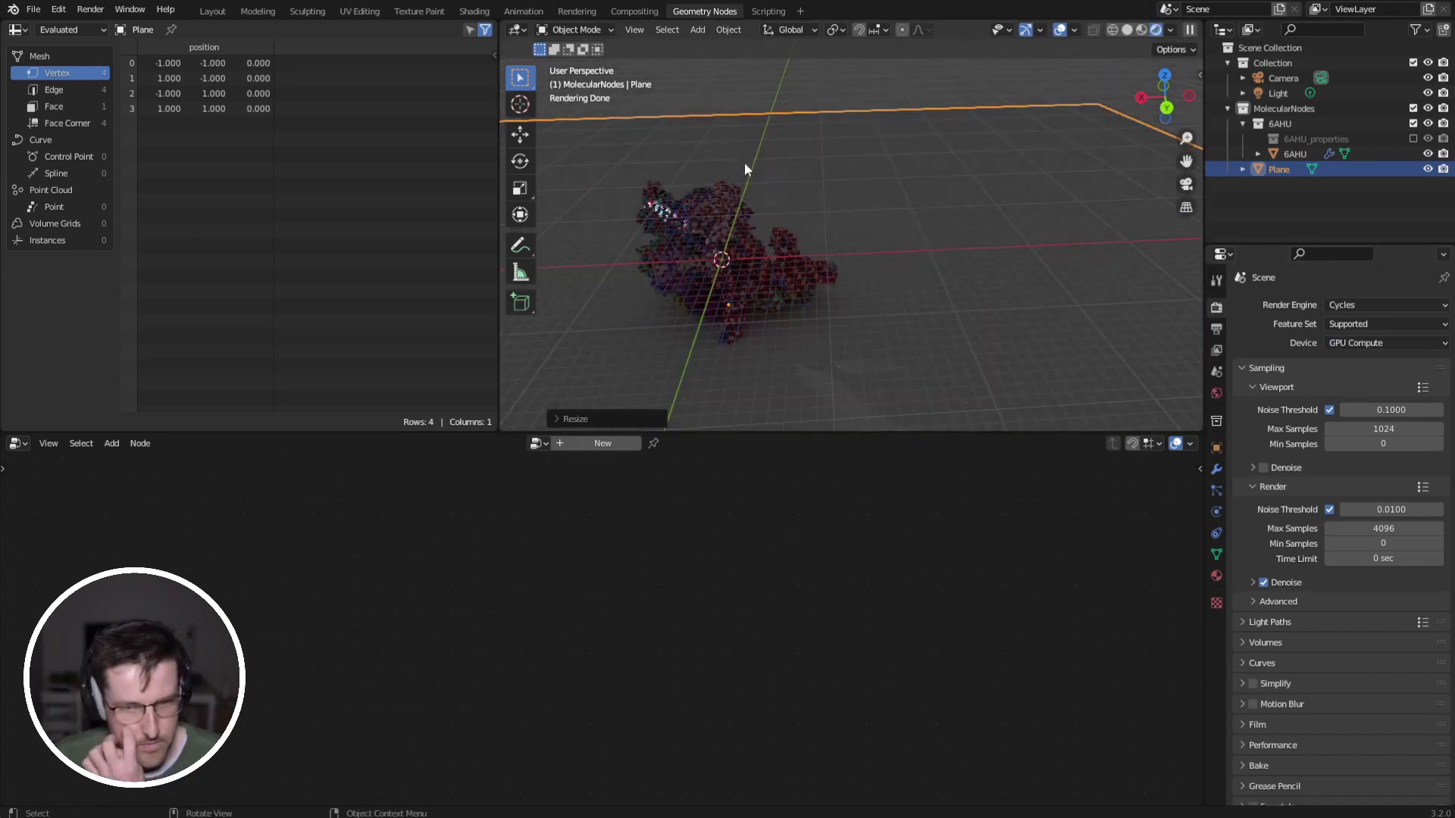
Add an area light, raise it above the molecule and delete the default point light.
middle_drag(724, 224, 748, 292)
key(shift+a)
mouse_move(713, 484)
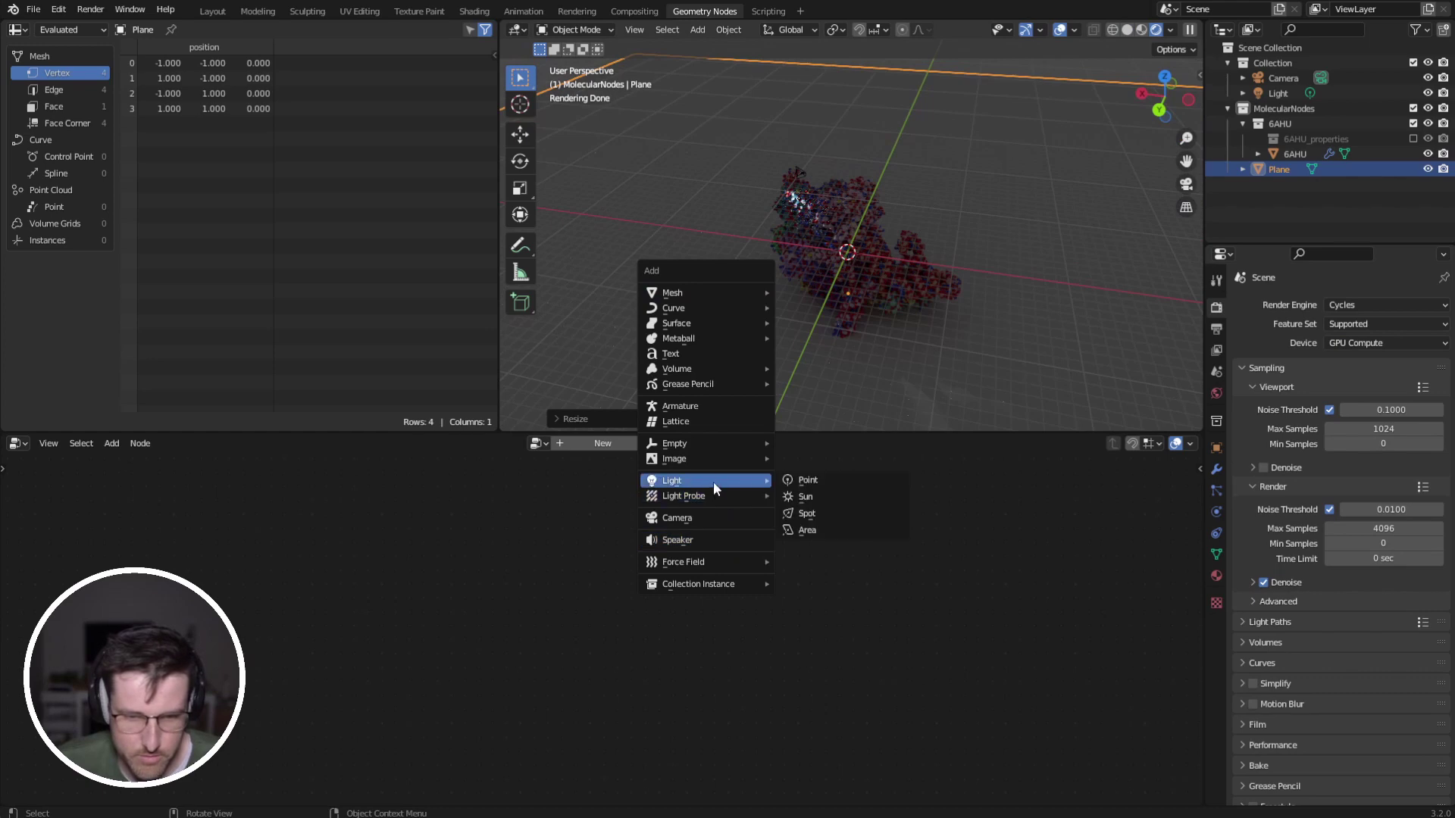
click(832, 529)
key(g)
key(z)
click(870, 257)
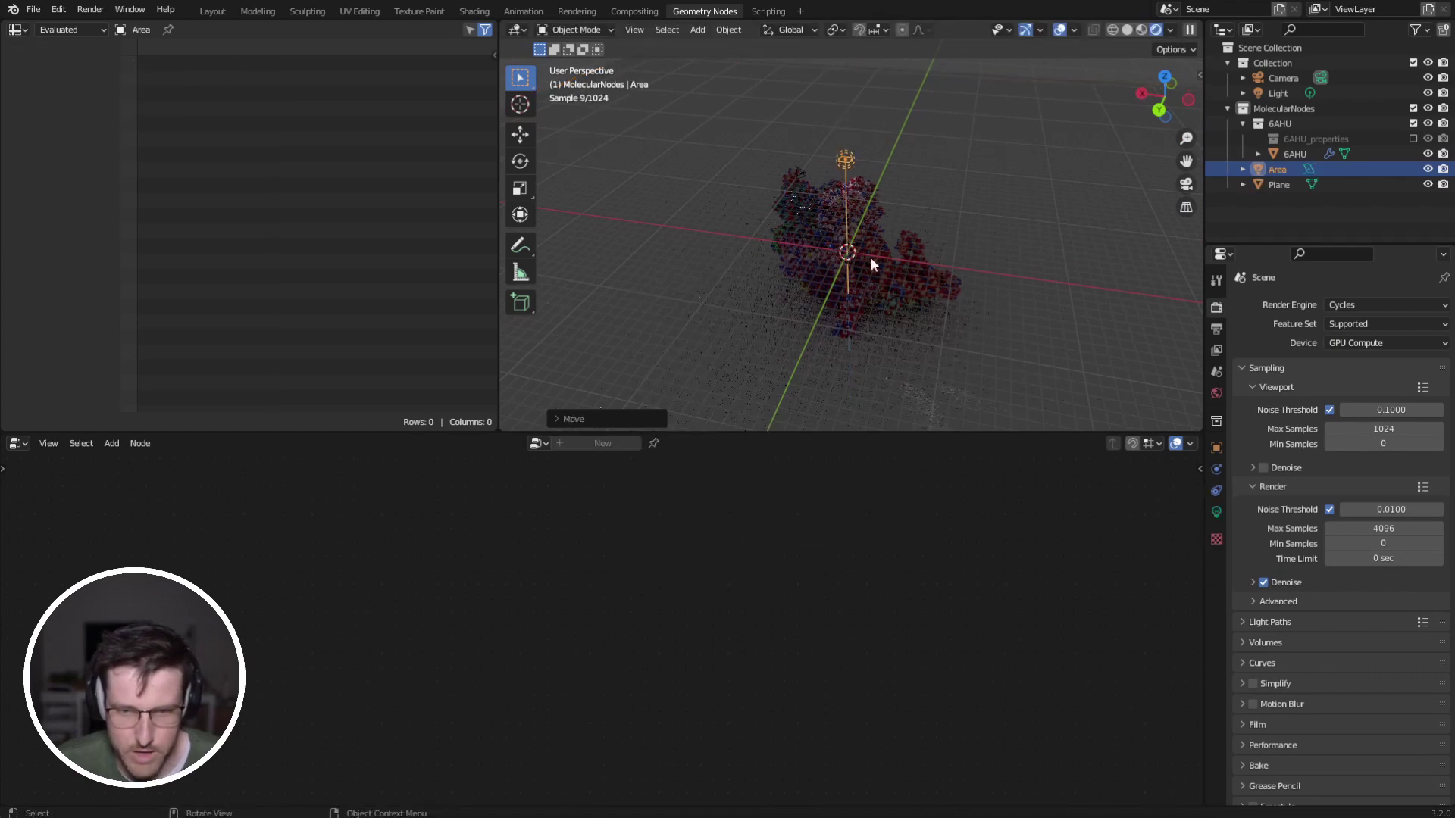
click(1280, 93)
key(x)
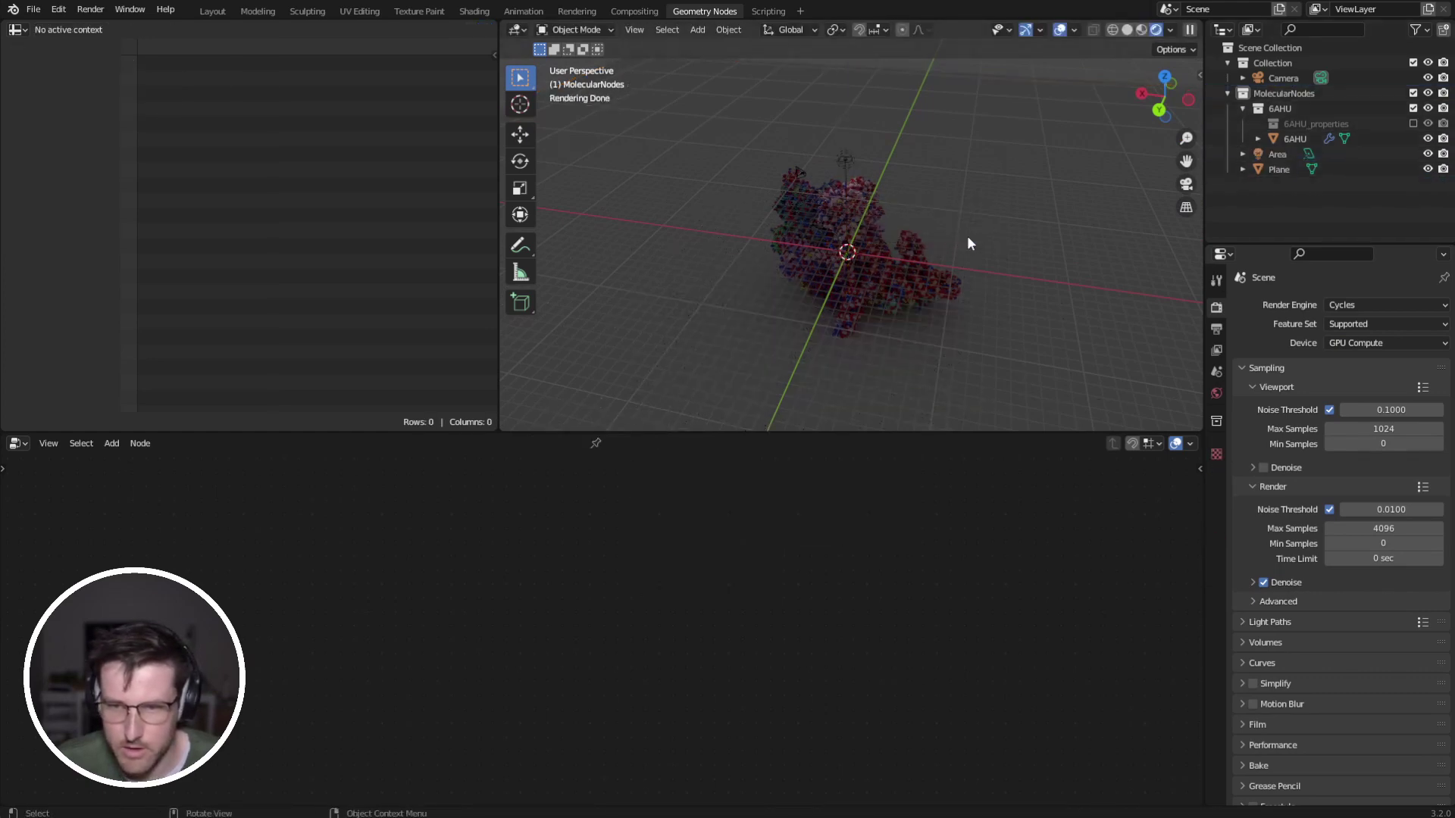
Scale up the area light and shift it horizontally, keeping its height fixed.
click(845, 161)
shift+middle_drag(1136, 265, 1003, 279)
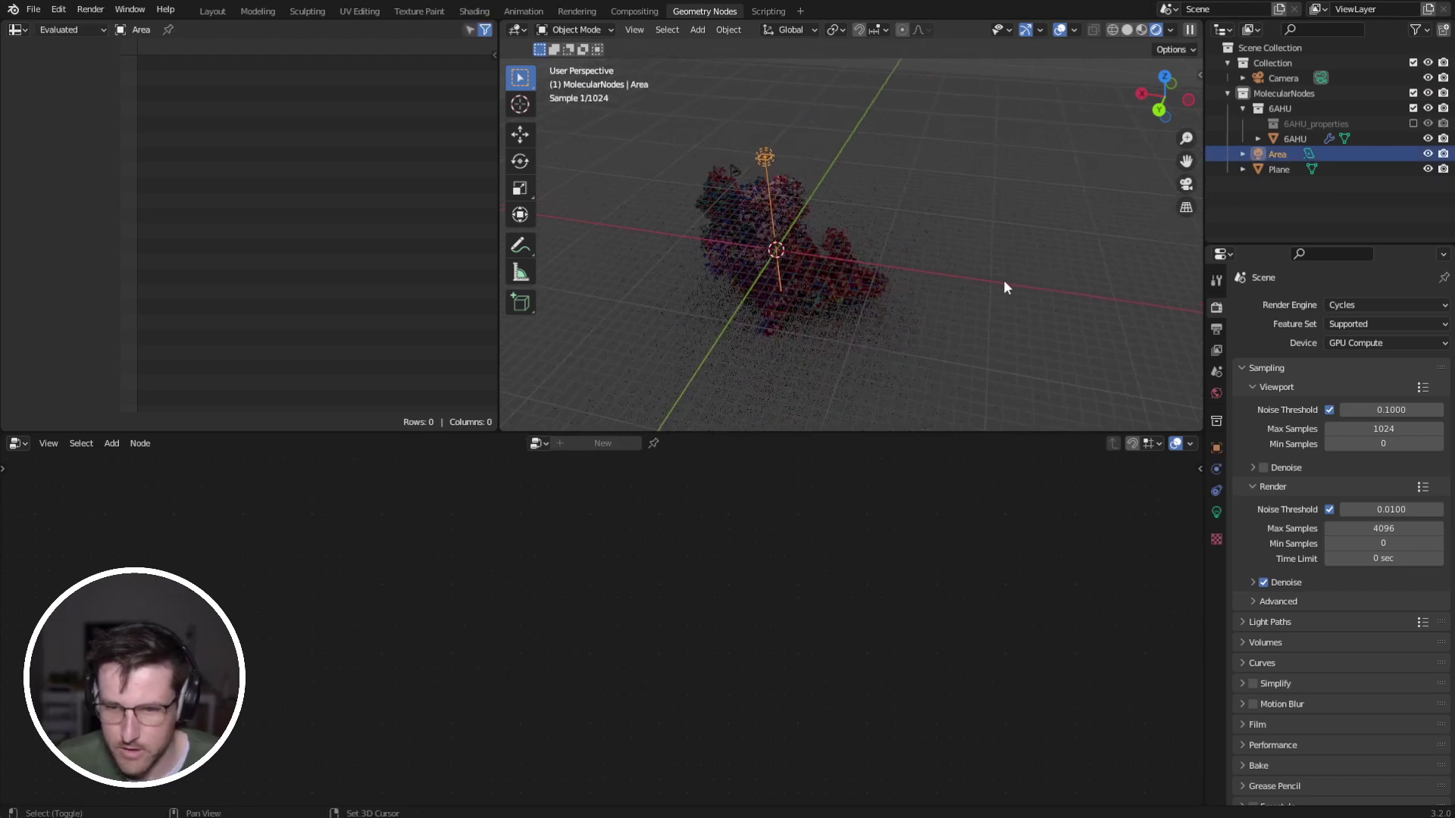
key(s)
click(570, 293)
key(g)
key(shift+z)
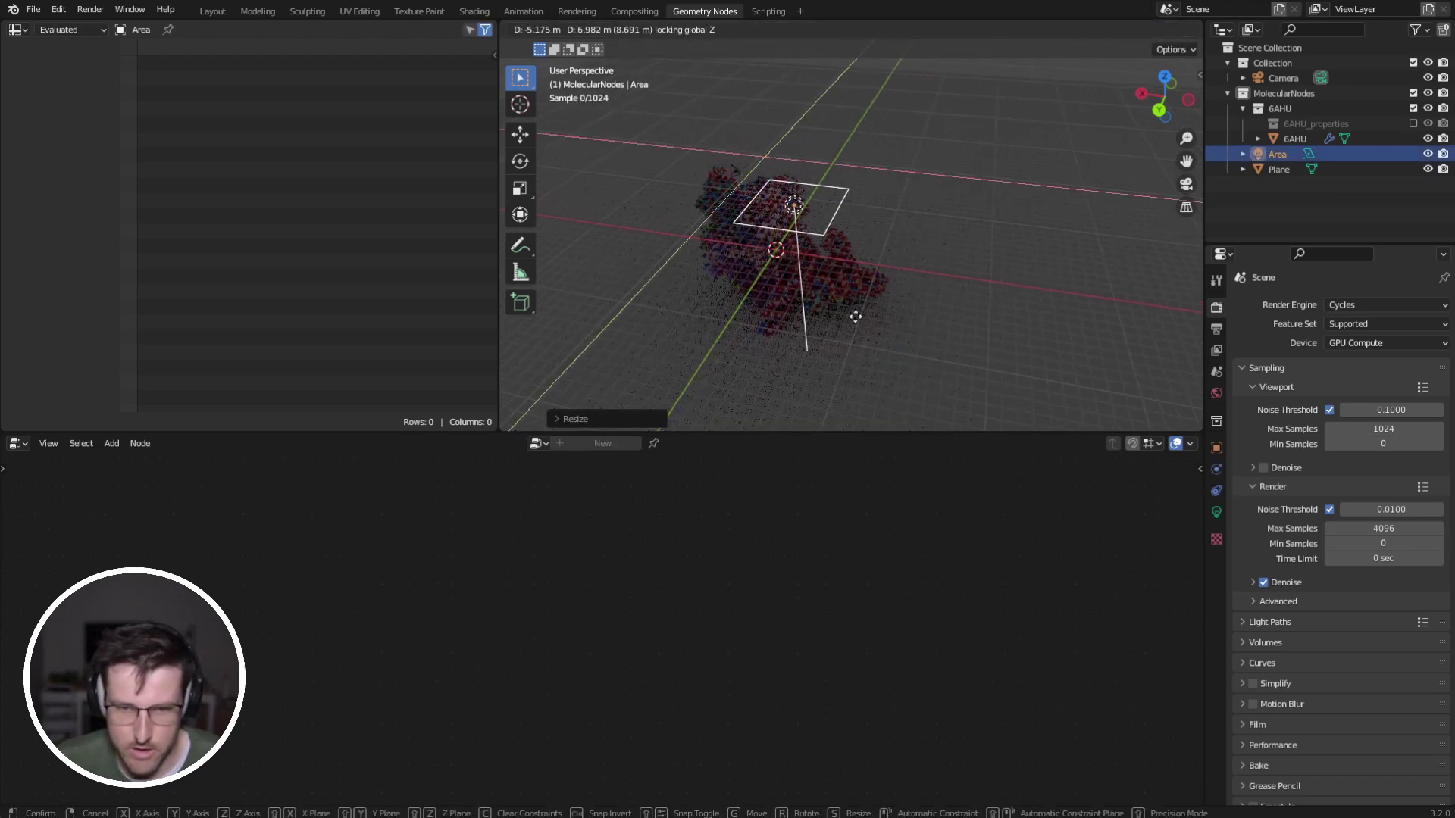
click(876, 334)
Tilt the area light, place it beside the molecule and turn it about Z to aim towards the molecule.
key(r)
key(r)
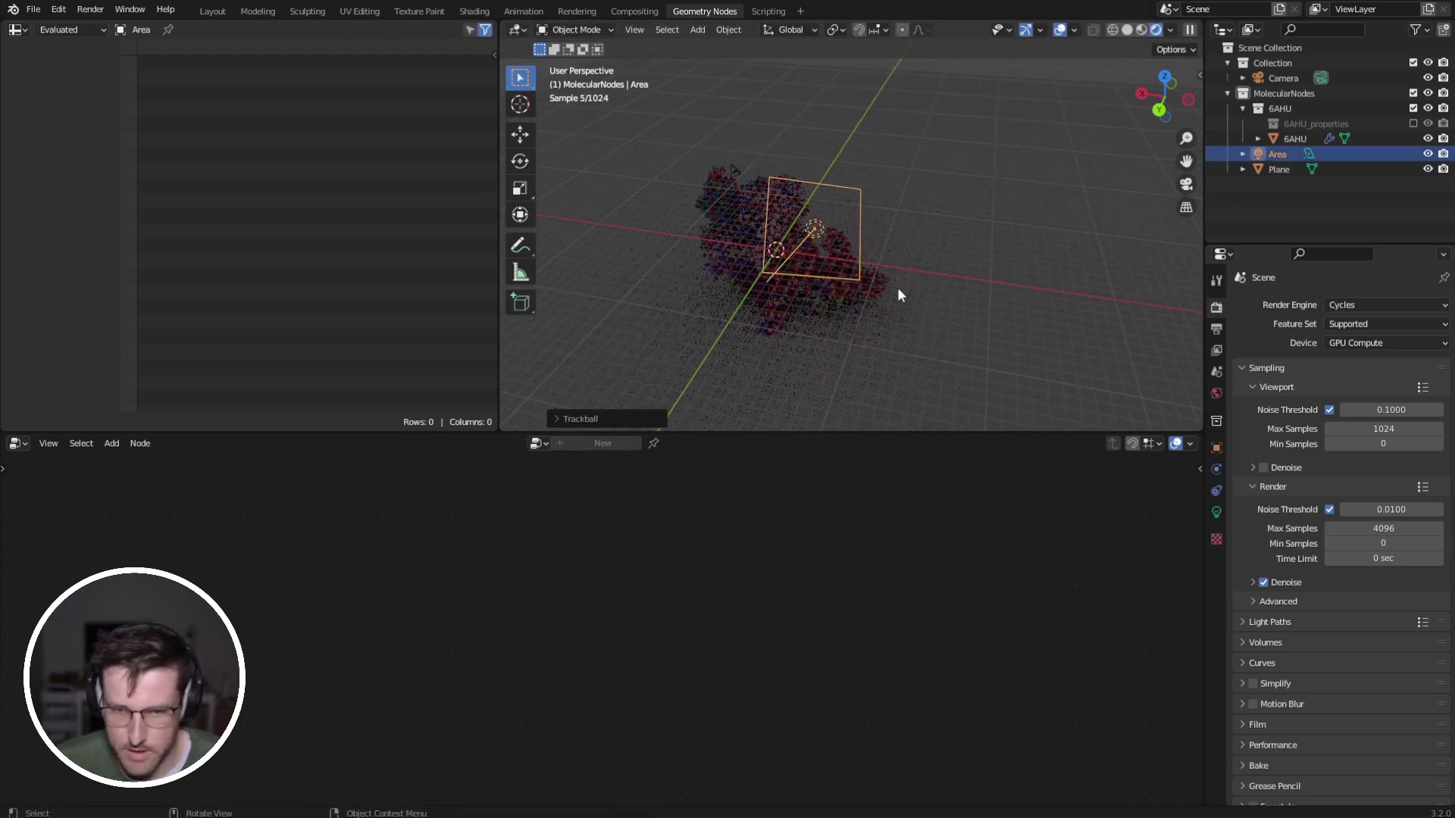
key(r)
click(1049, 216)
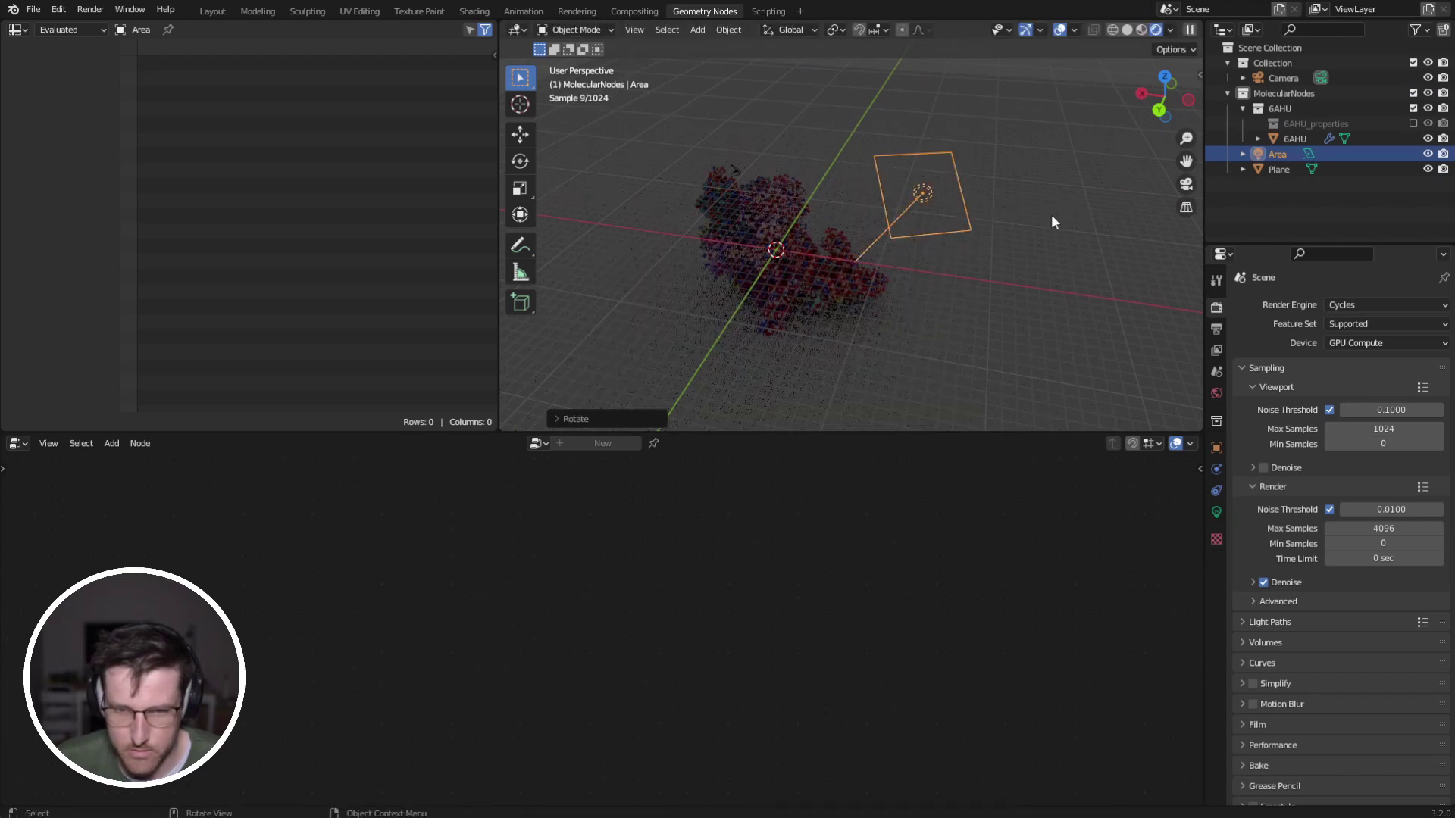
key(r)
key(z)
click(987, 303)
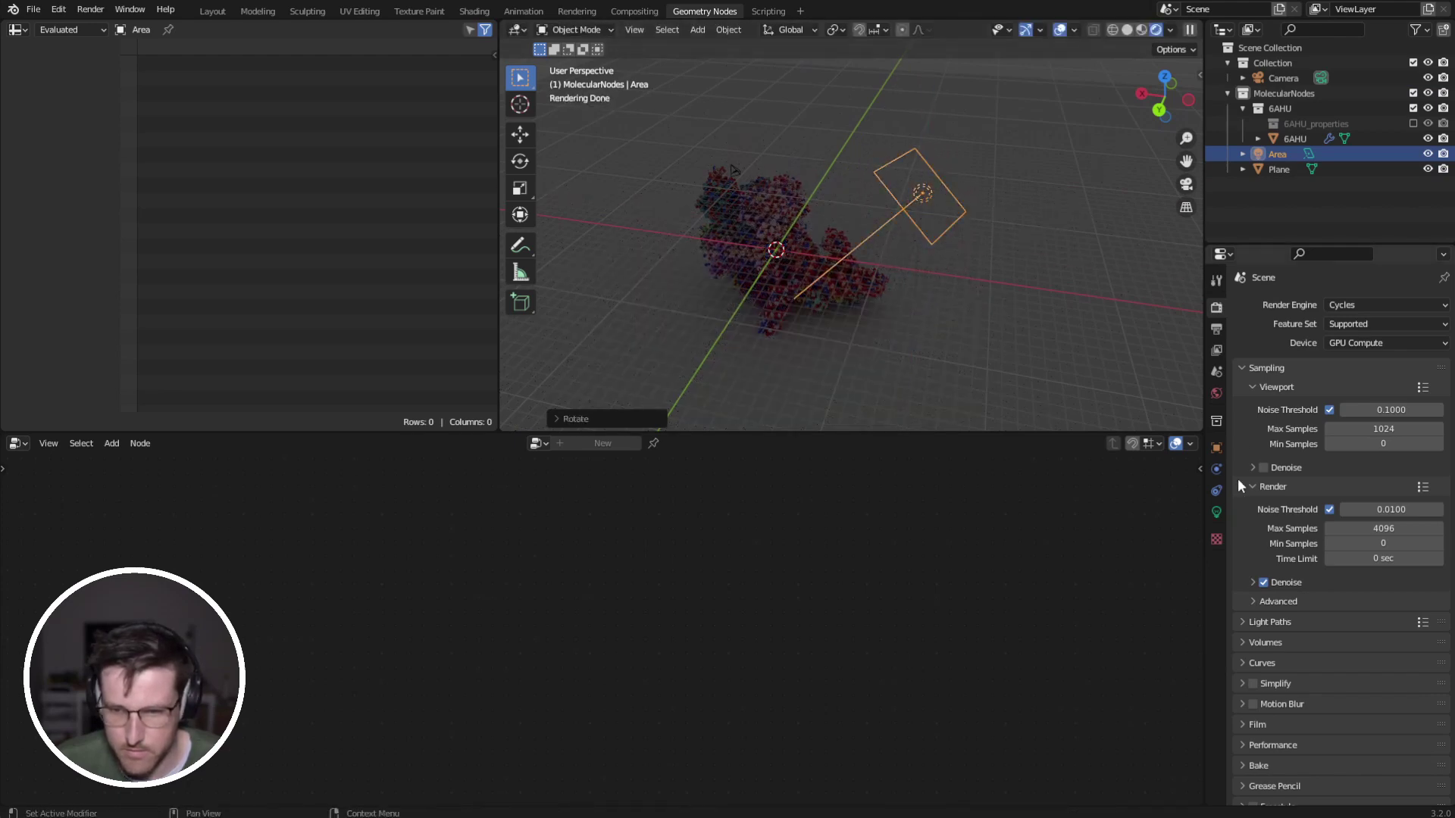
Set the area light's power to 10000 W.
click(1216, 512)
click(1376, 409)
text(1)
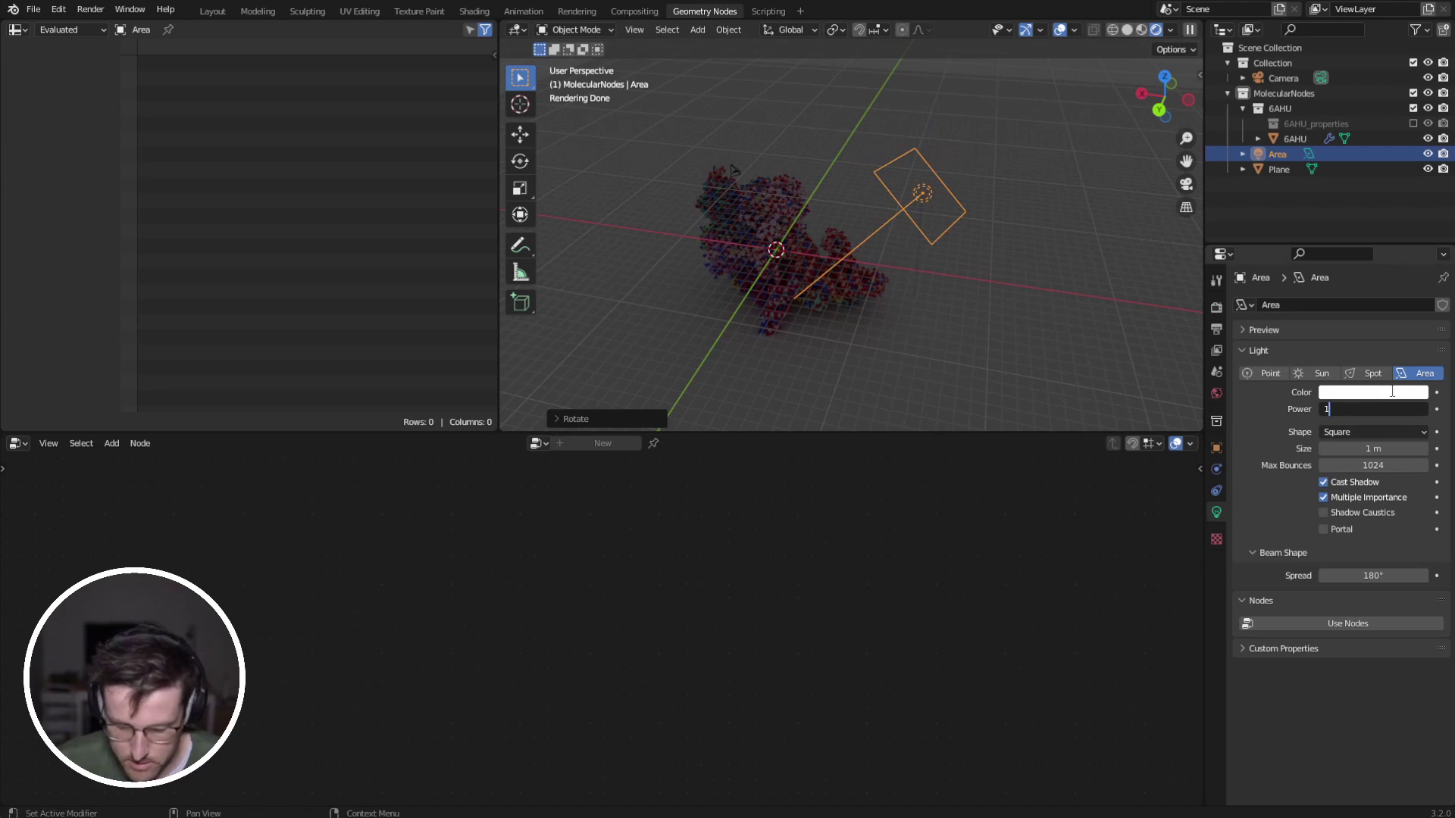
text(000)
key(Return)
click(1375, 413)
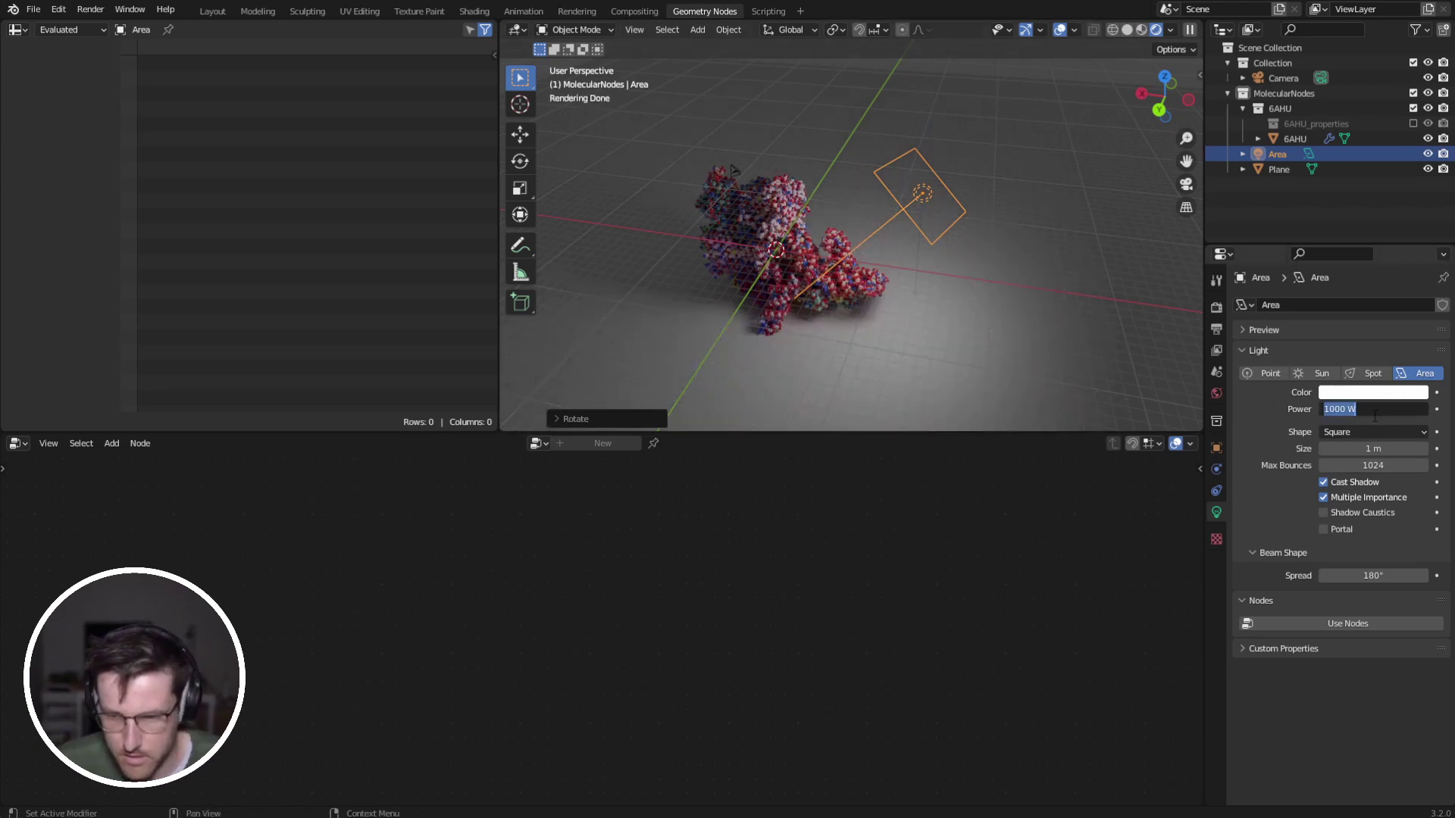
text(0)
key(Return)
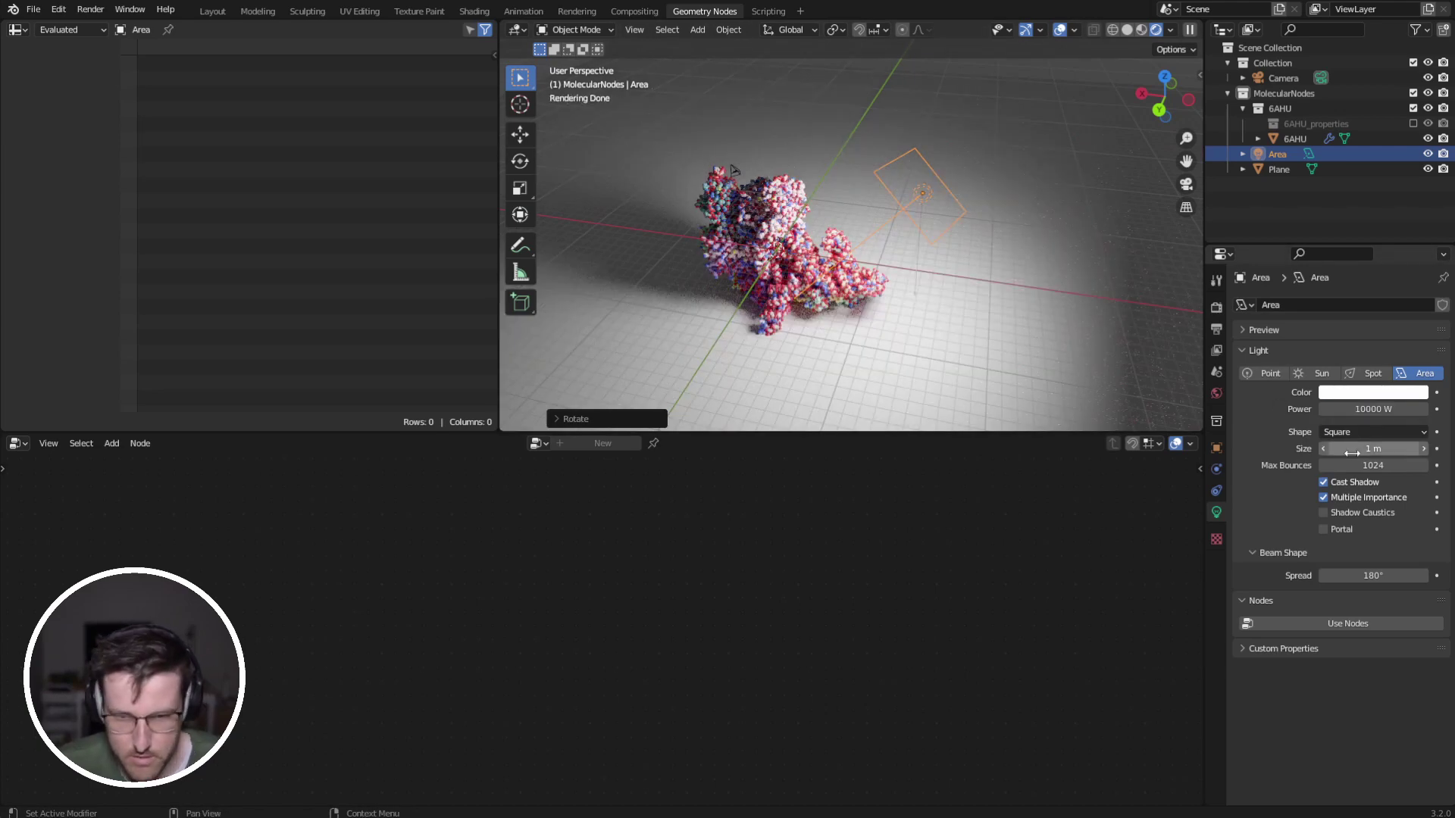
Increase the area light's size to 4.32 m and set its power to 5000 W.
drag(1359, 448, 1424, 449)
click(1368, 409)
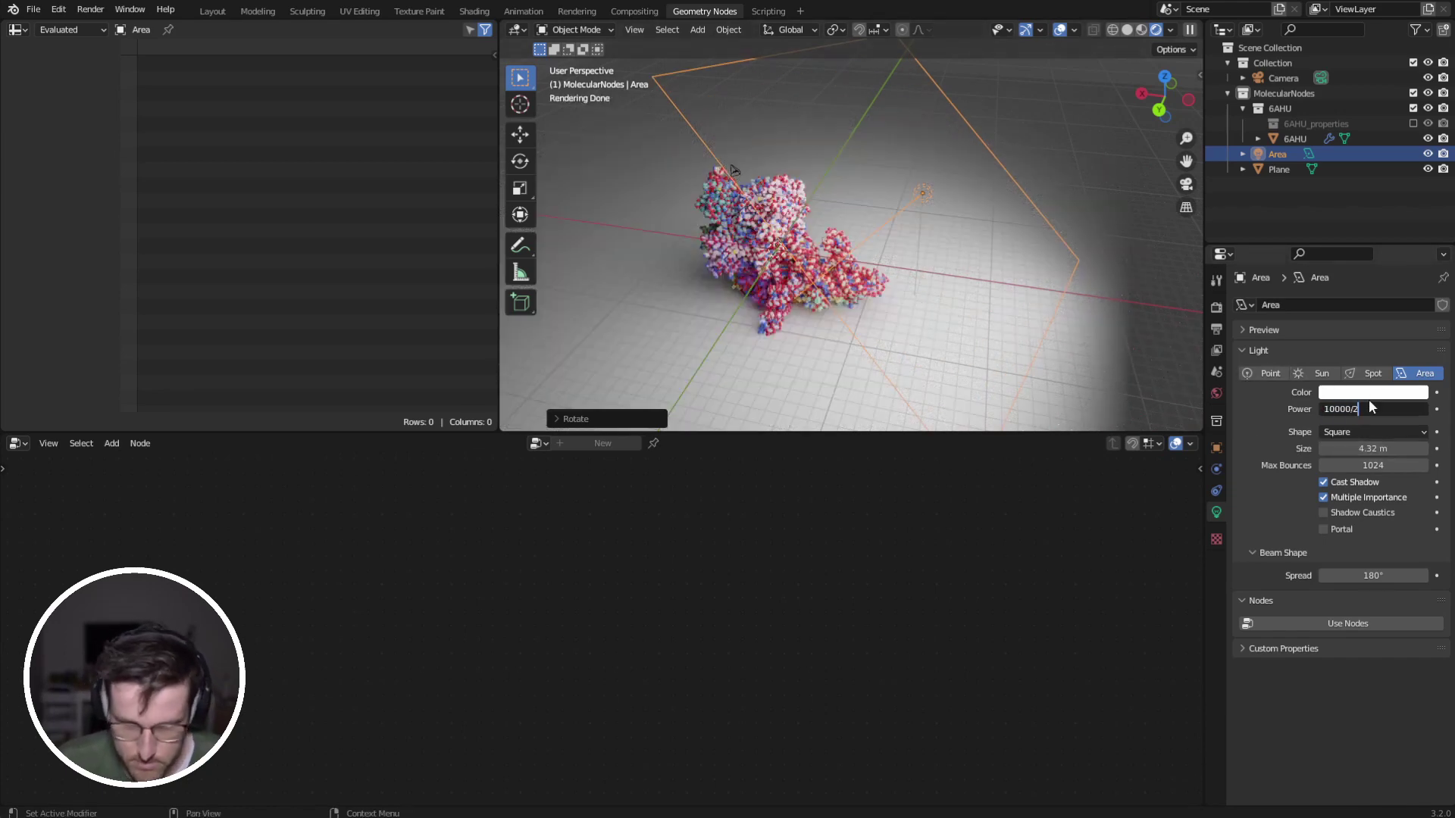
text(/2)
key(Return)
Look through the camera and reposition it to frame the whole molecule.
key(grave)
click(703, 341)
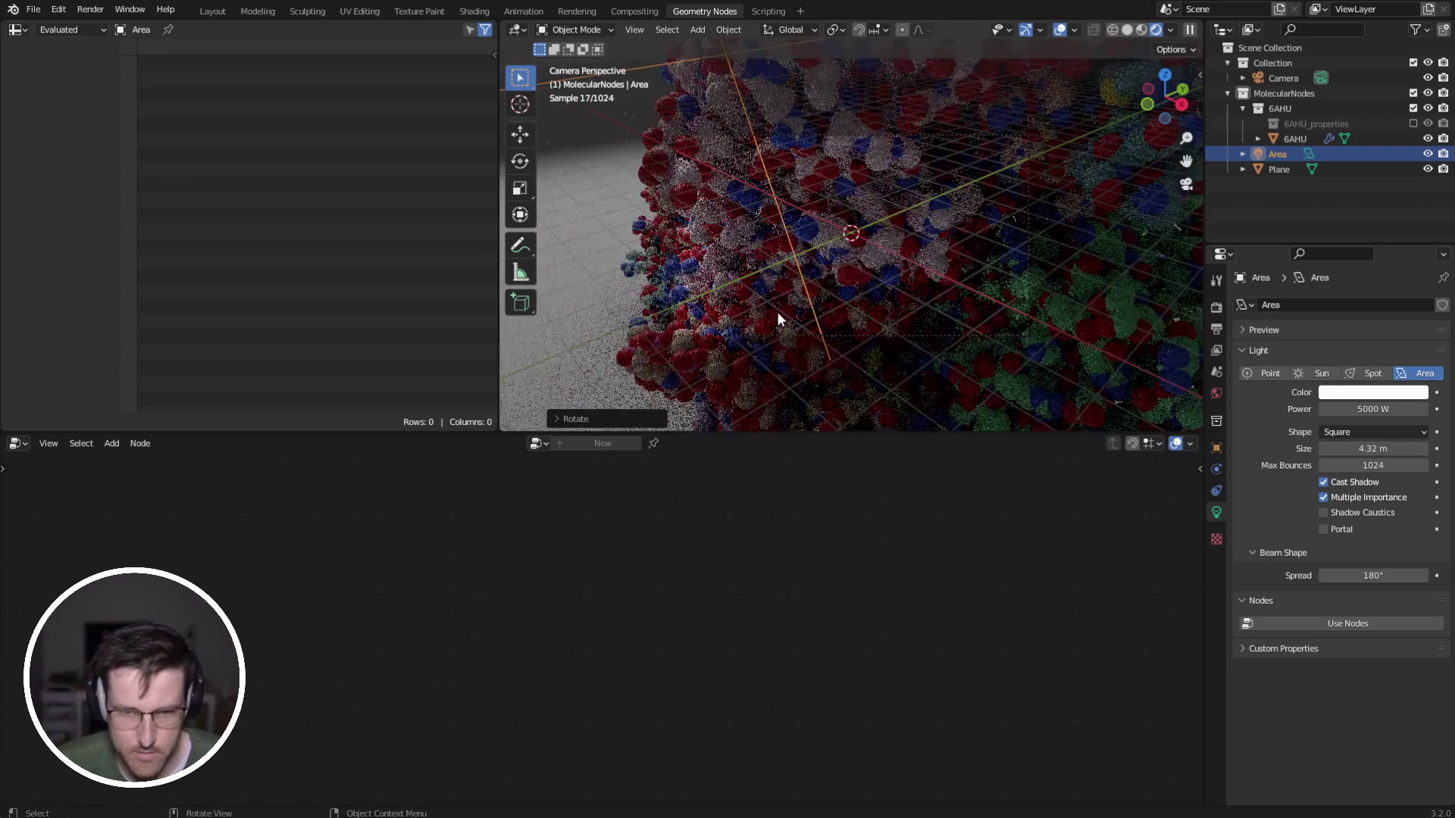
key(q)
click(787, 318)
scroll(788, 317, down, 6)
middle_drag(788, 322, 945, 311)
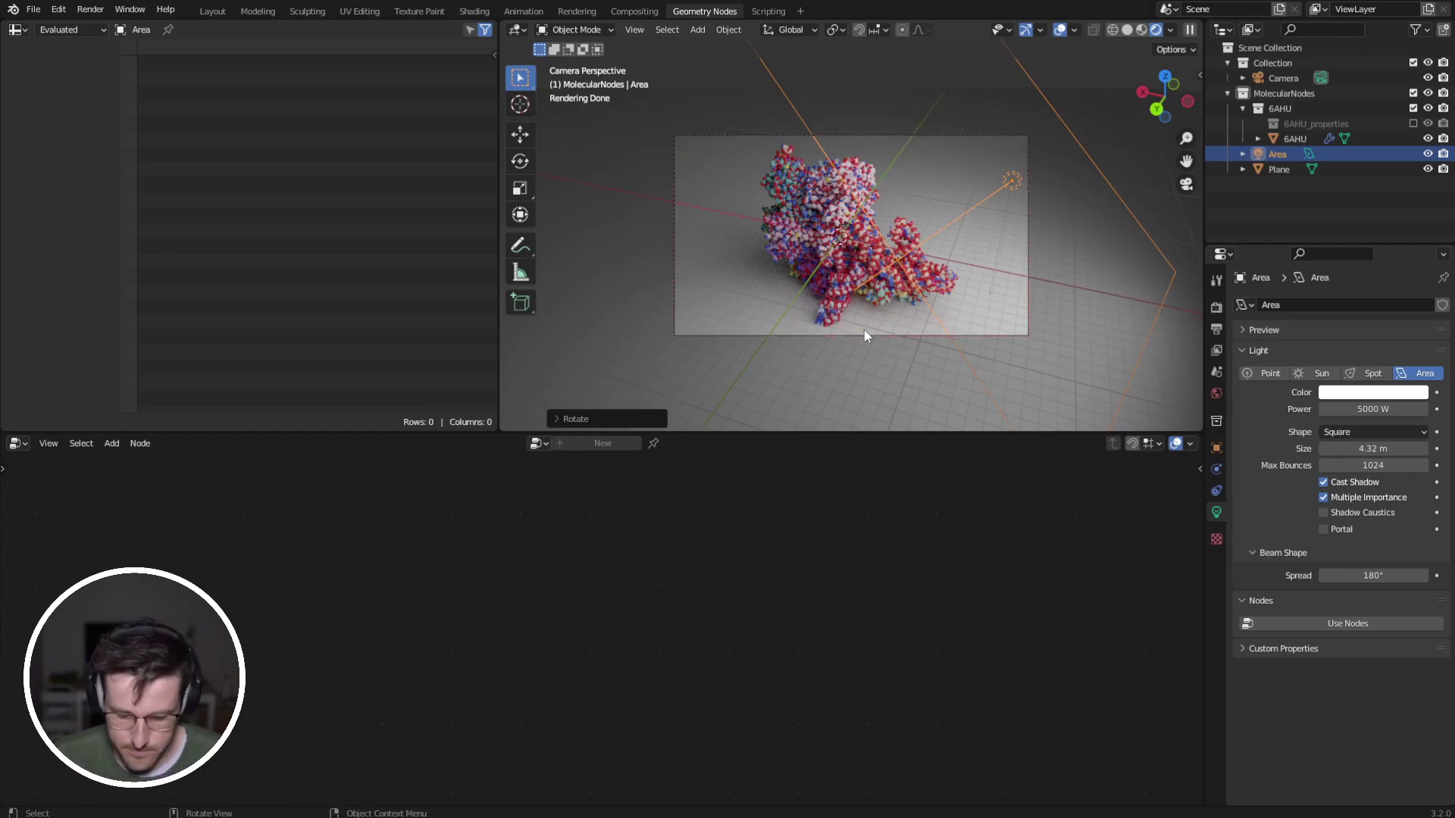
Render a test image of the scene, stop it early and close the render result.
key(F12)
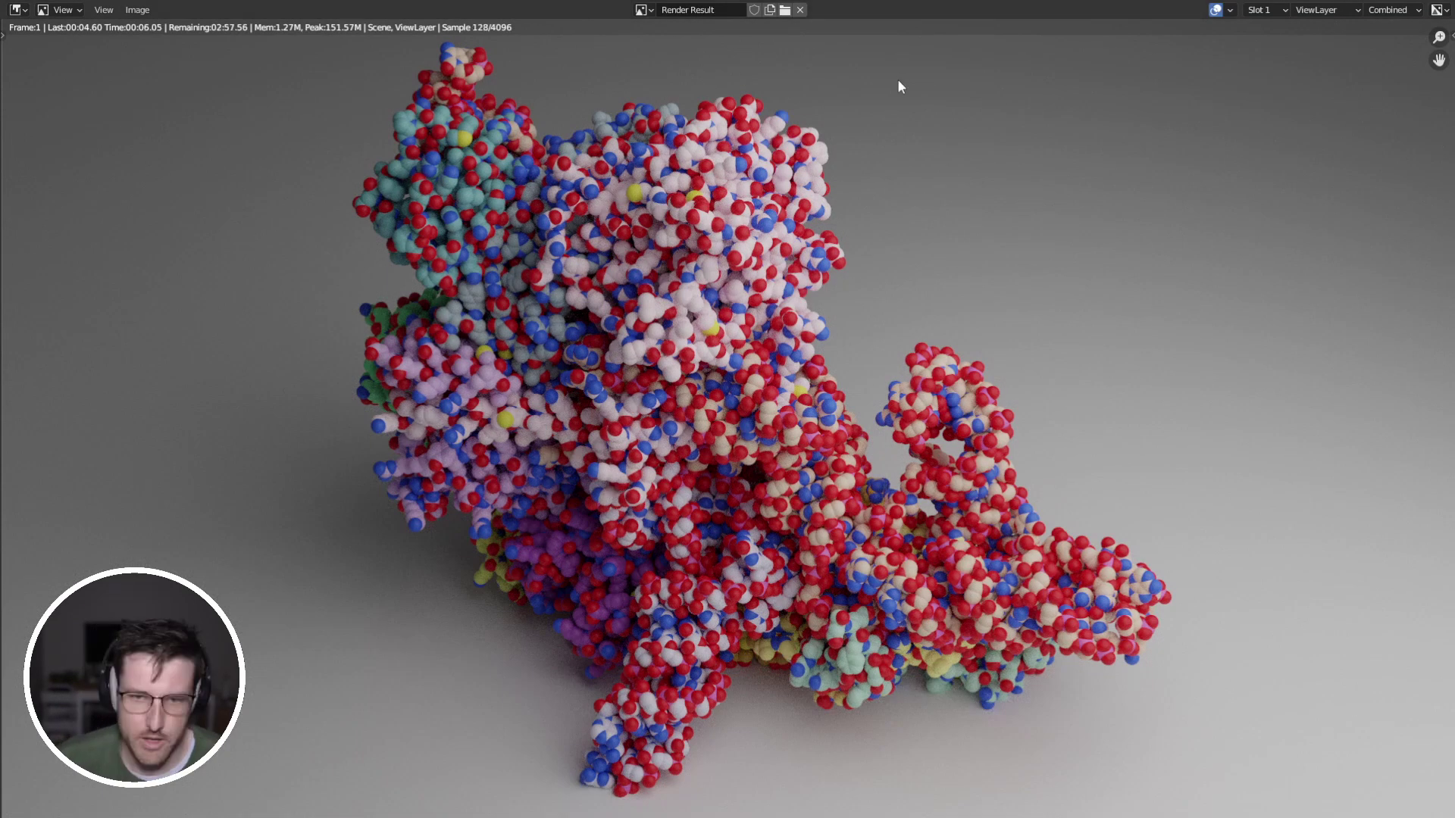
key(Escape)
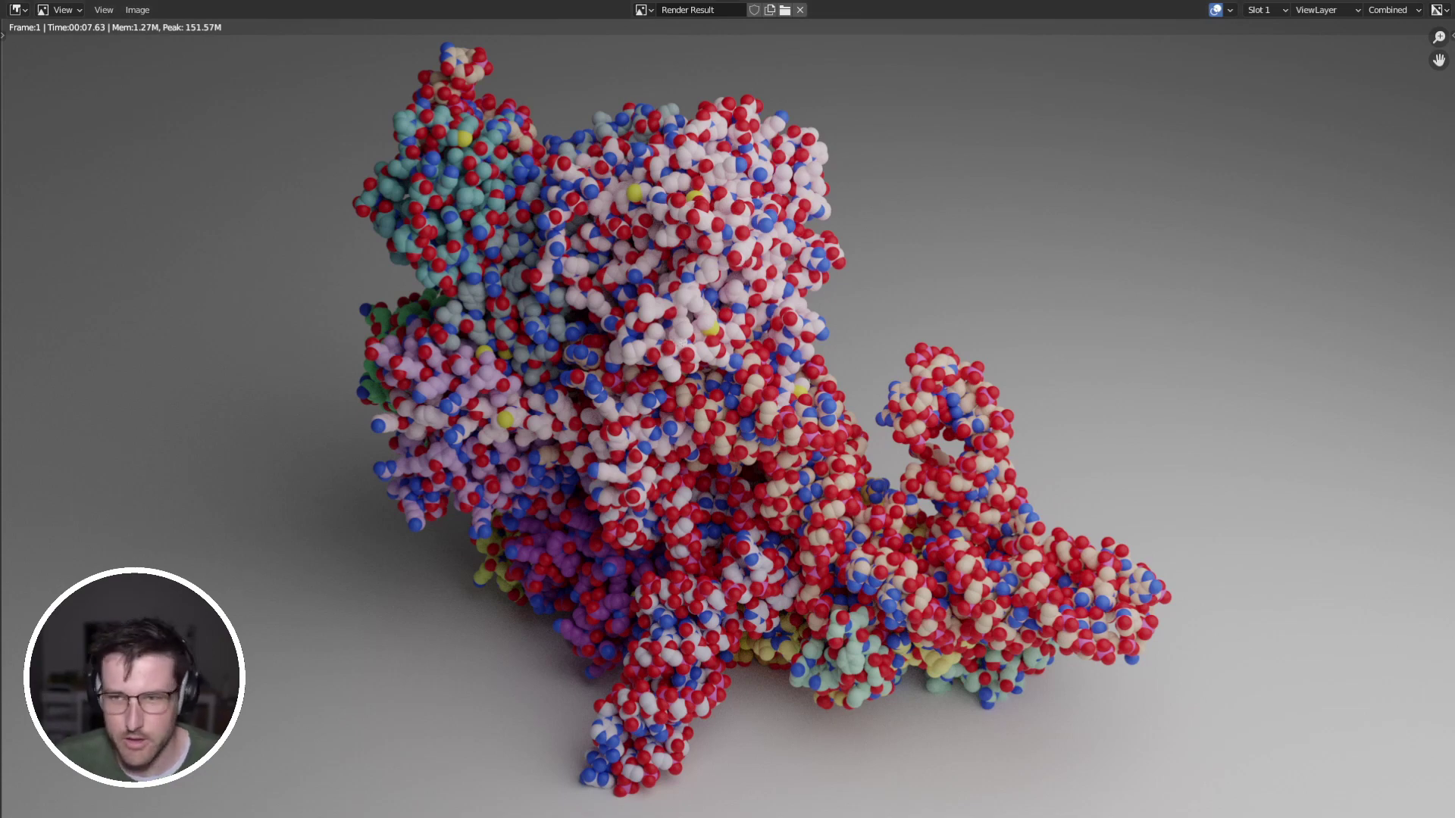
click(1448, 3)
Move the floor plane vertically along the global Z axis beneath the molecule.
click(848, 383)
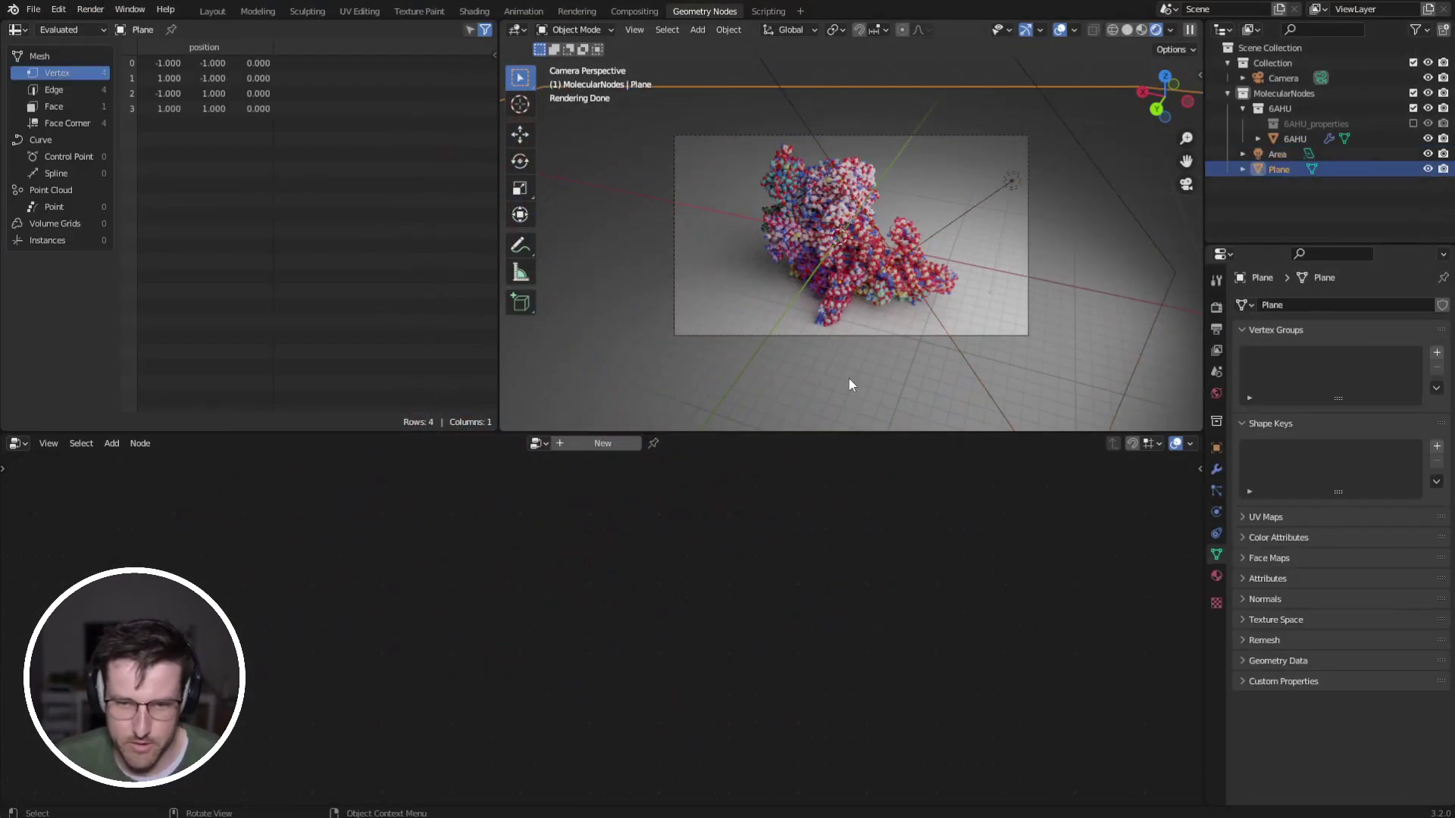
key(g)
key(z)
click(859, 348)
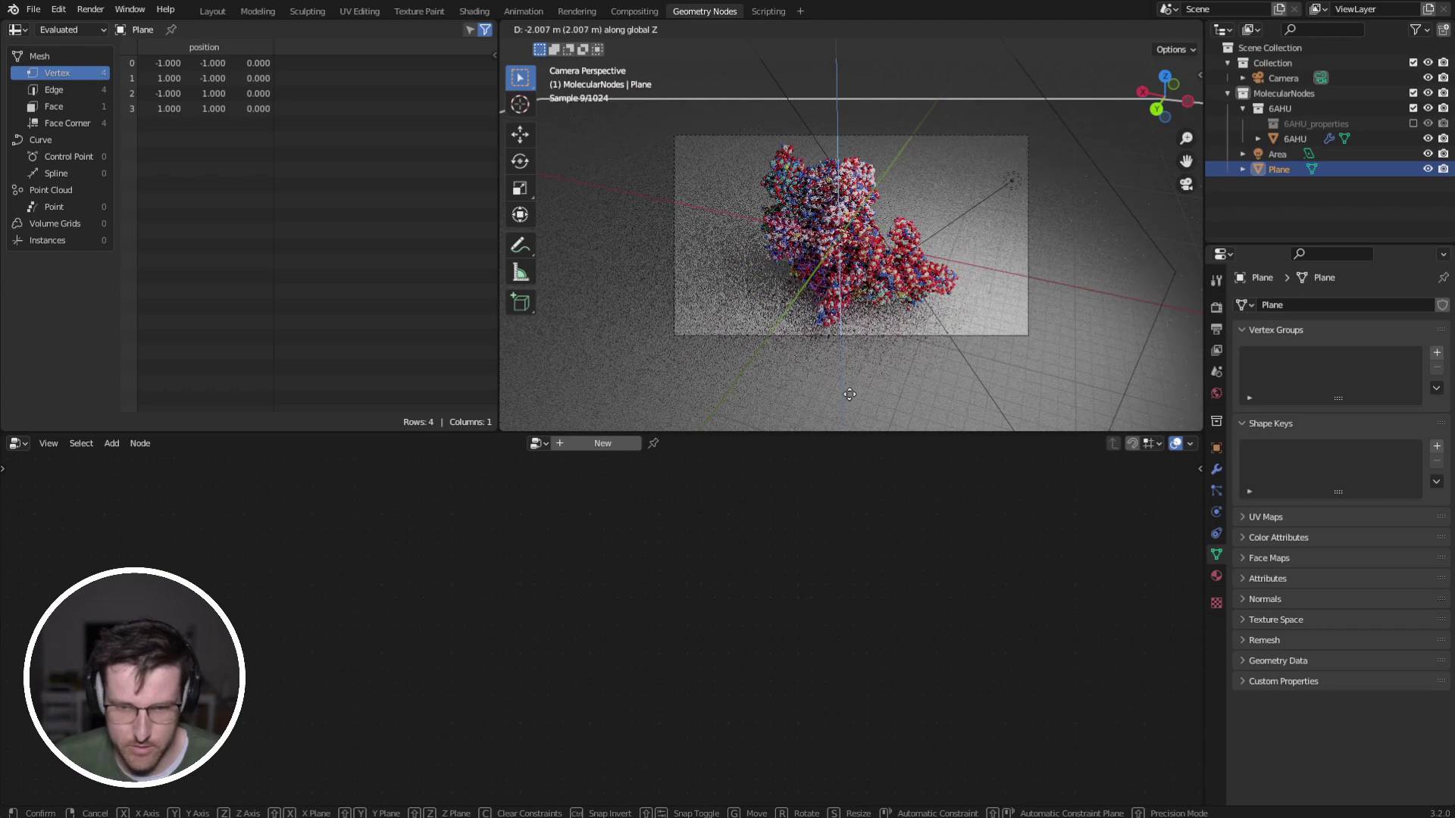
Select the 6AHU molecule and move its MOL_center_selection and Group Output nodes apart to make room between them.
click(837, 256)
middle_drag(845, 630, 743, 668)
drag(584, 586, 448, 579)
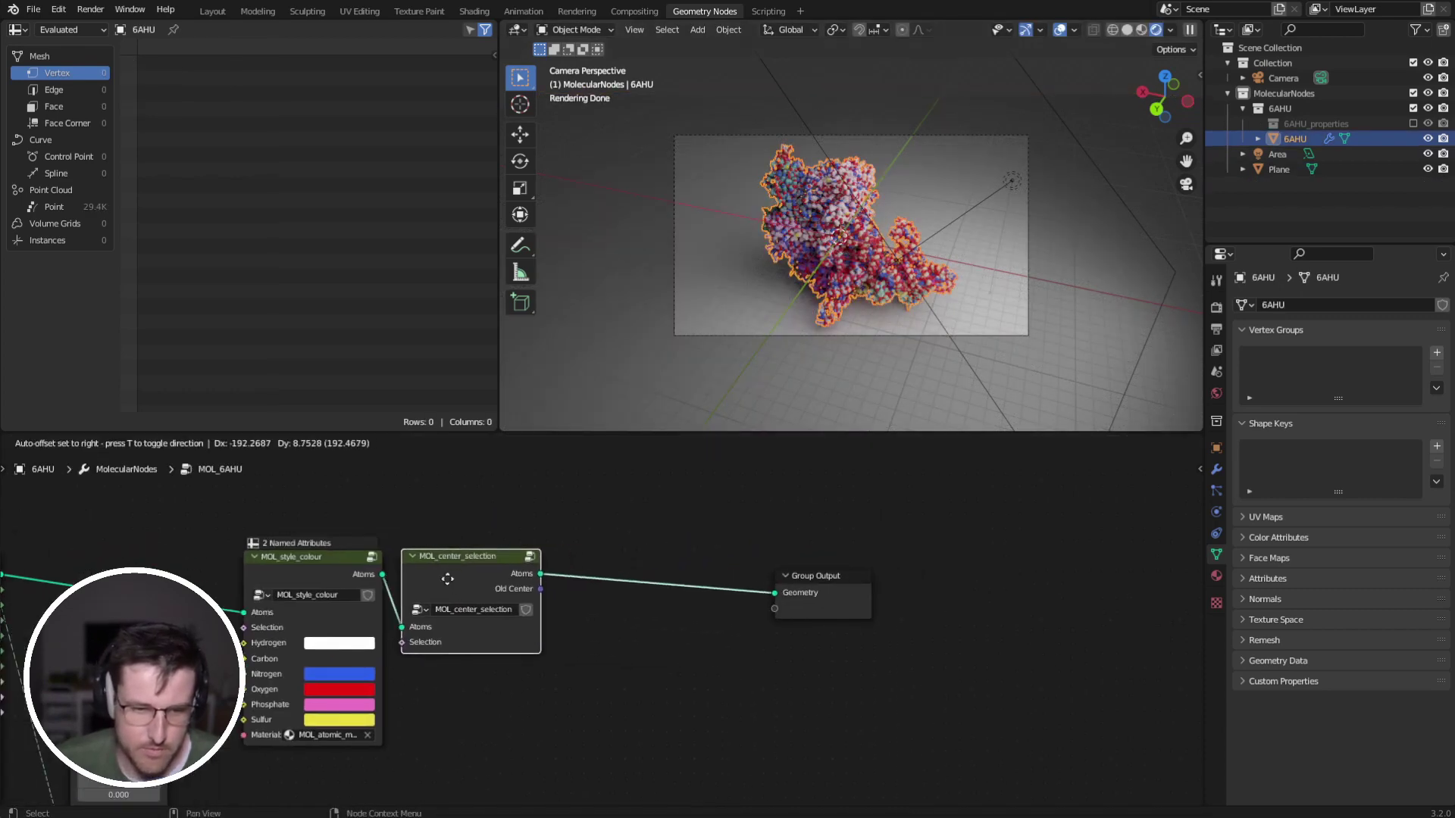
drag(828, 602, 1050, 556)
Insert a Set Material node between MOL_center_selection and Group Output and assign it the material named Material.
key(shift+a)
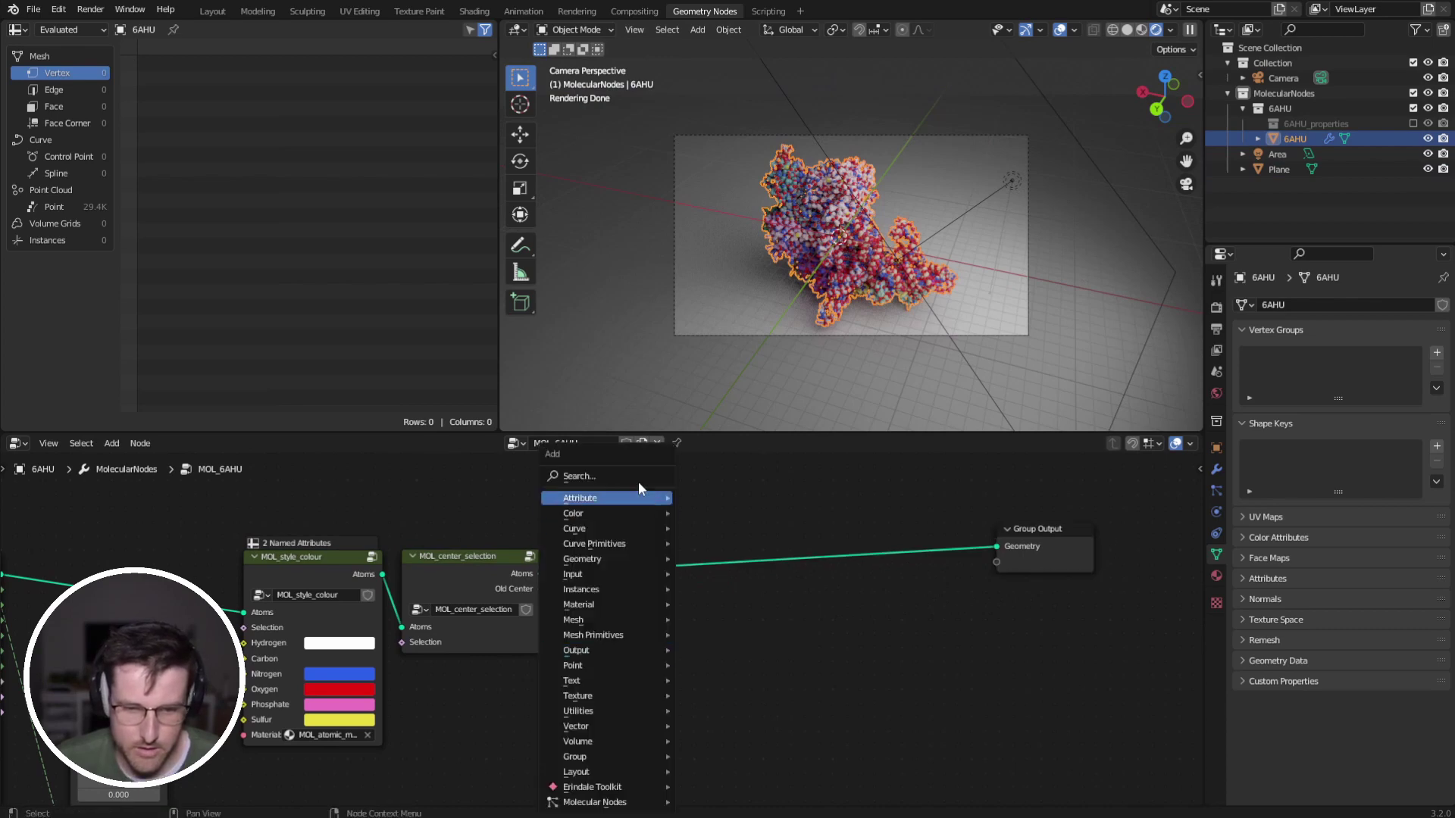
click(641, 478)
text(set)
click(729, 541)
click(775, 574)
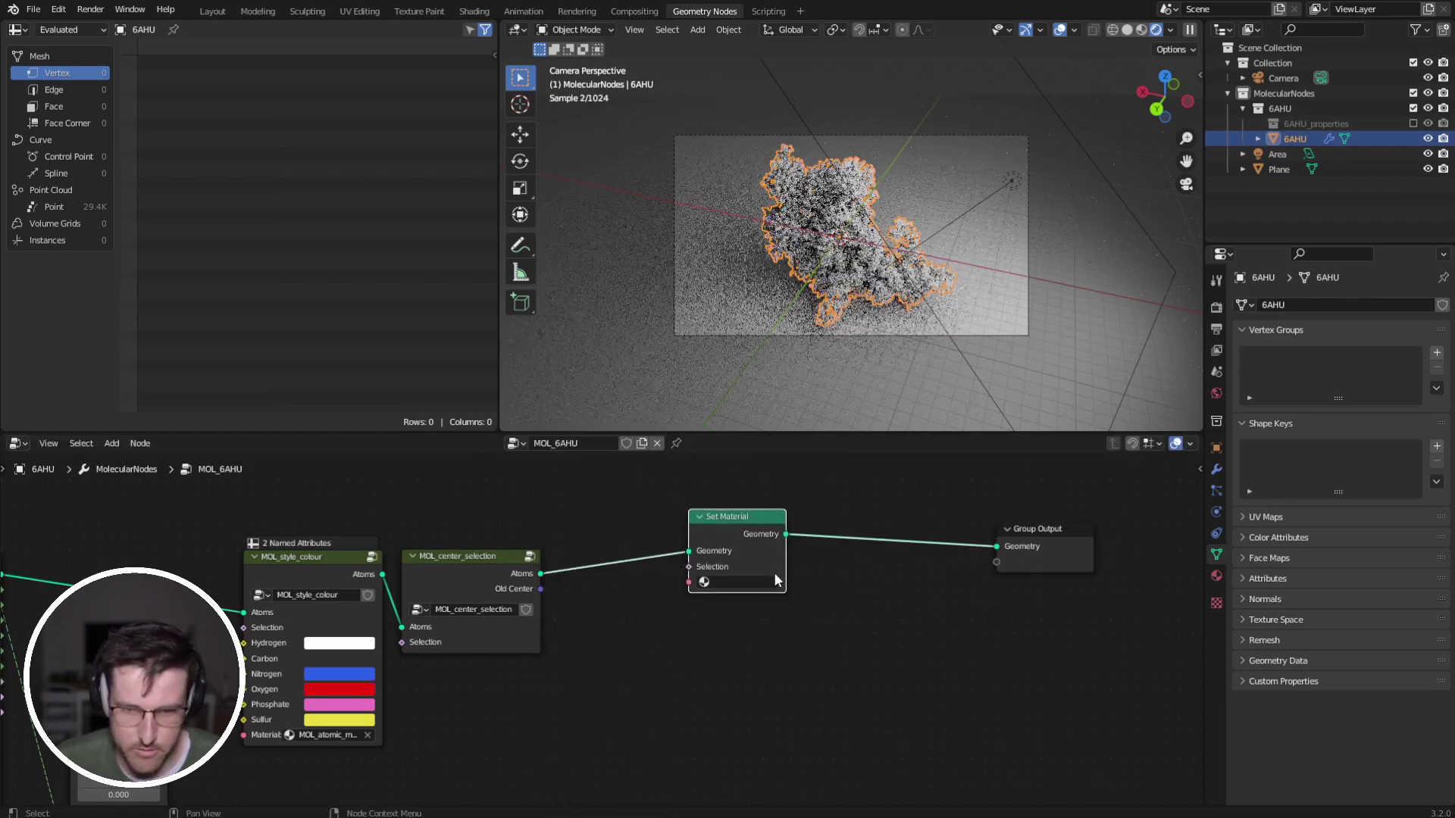
mouse_move(748, 530)
mouse_down()
mouse_move(791, 566)
mouse_move(738, 540)
mouse_move(746, 512)
mouse_up()
click(792, 619)
click(774, 640)
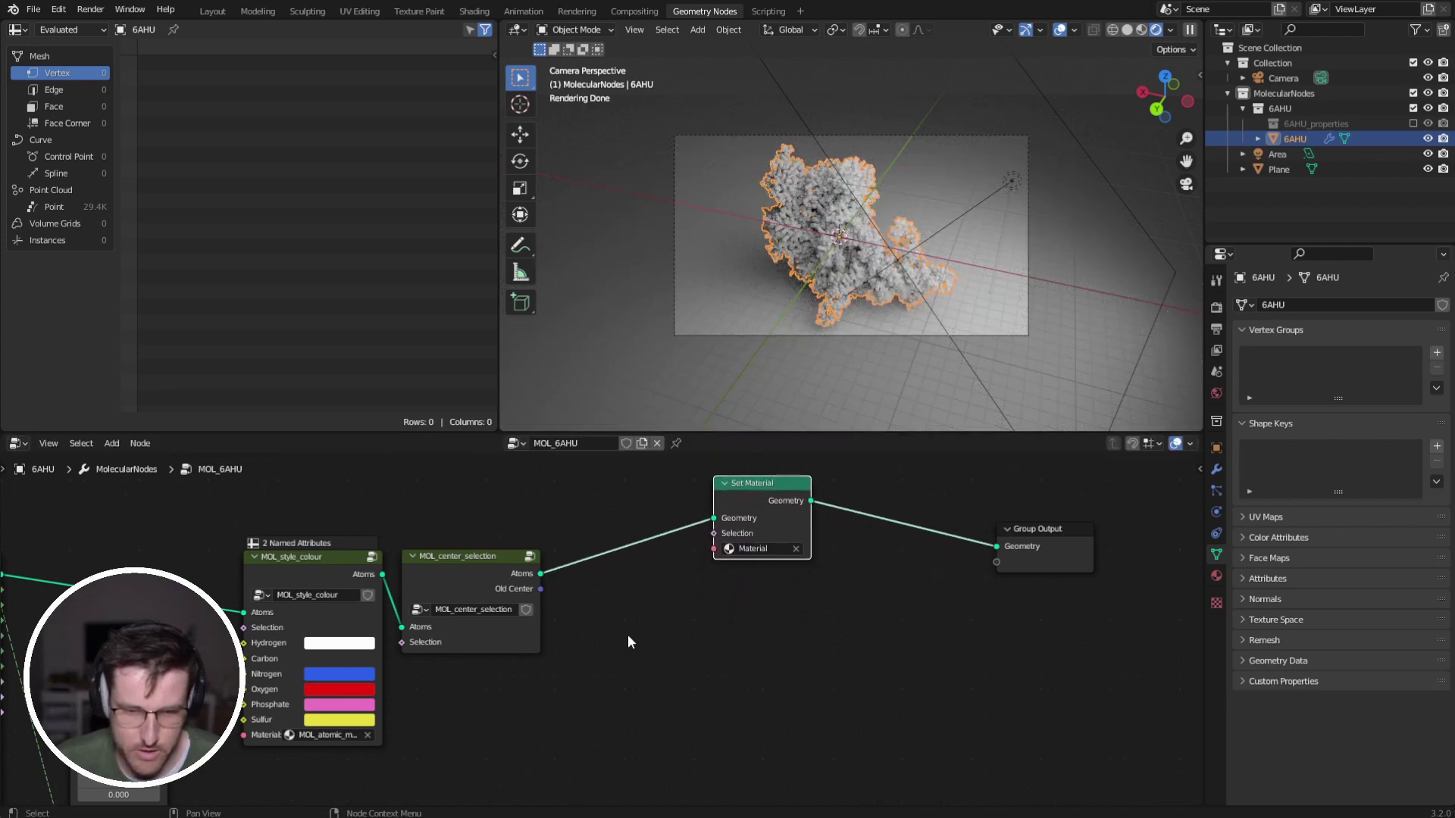
middle_drag(628, 642, 659, 595)
drag(780, 478, 766, 575)
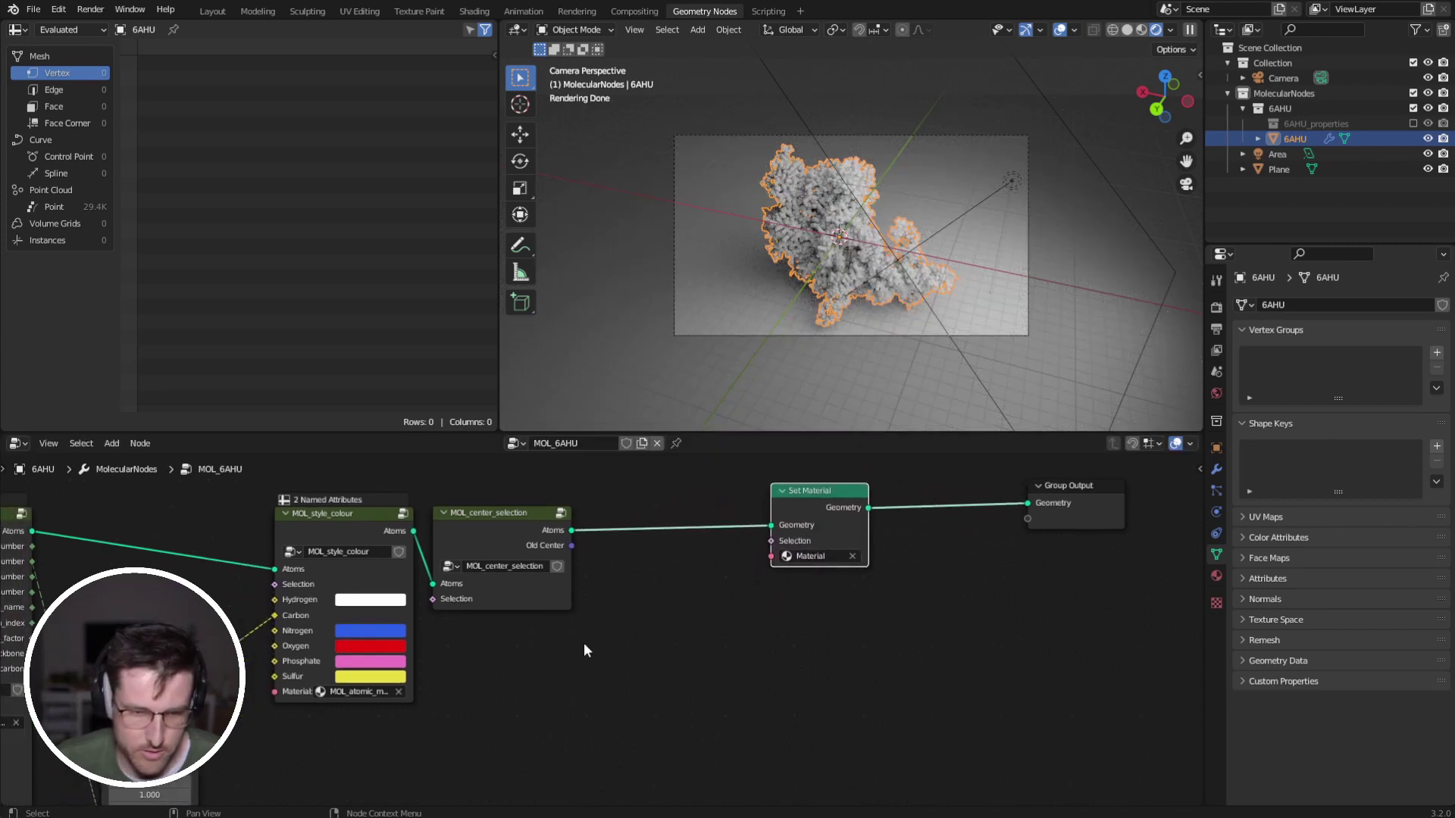
Add a Selection 6AHU Chains node and connect its Selection output to the Set Material node's Selection input.
middle_drag(585, 650, 672, 584)
key(shift+a)
mouse_move(686, 809)
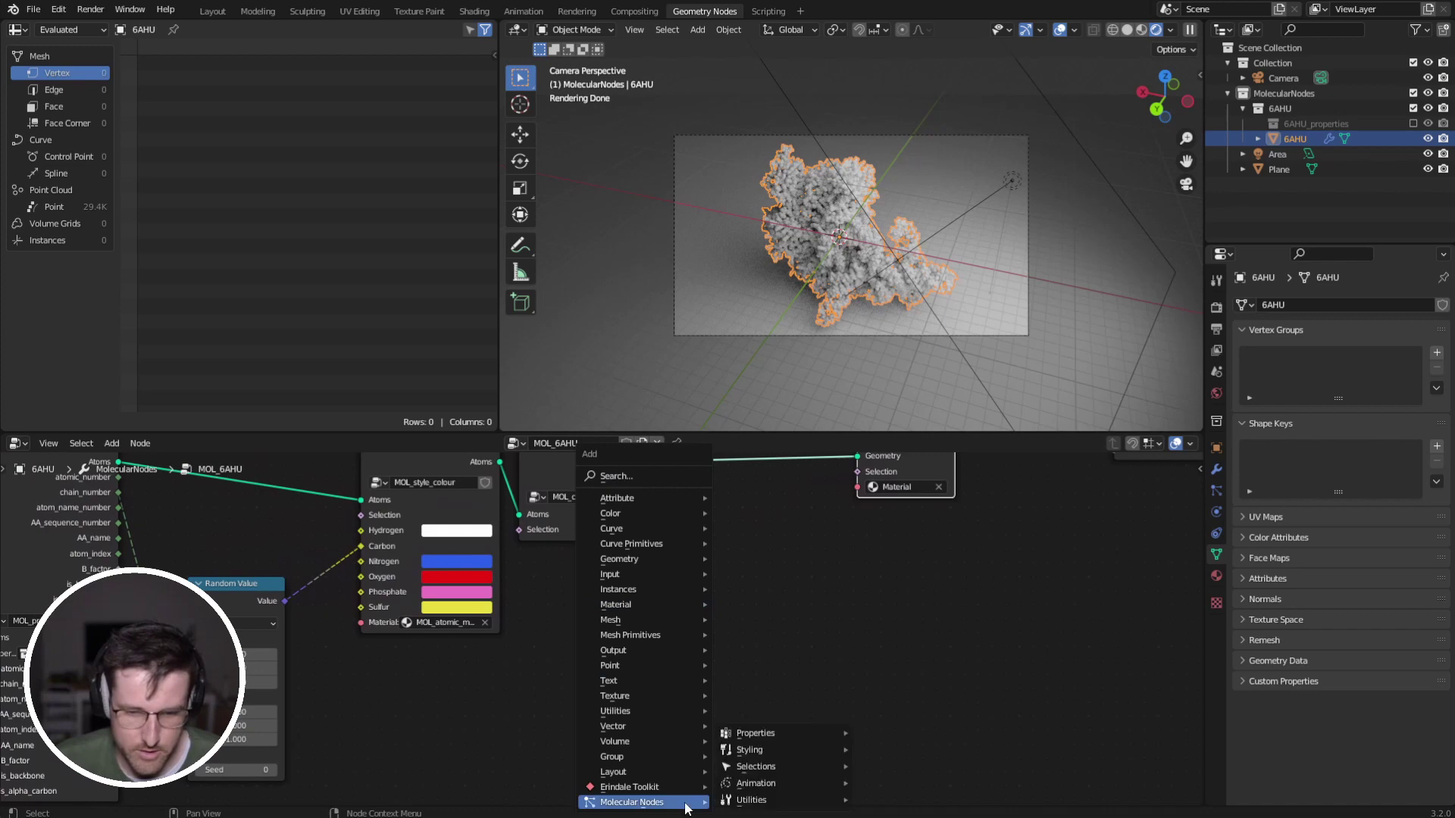
mouse_move(822, 768)
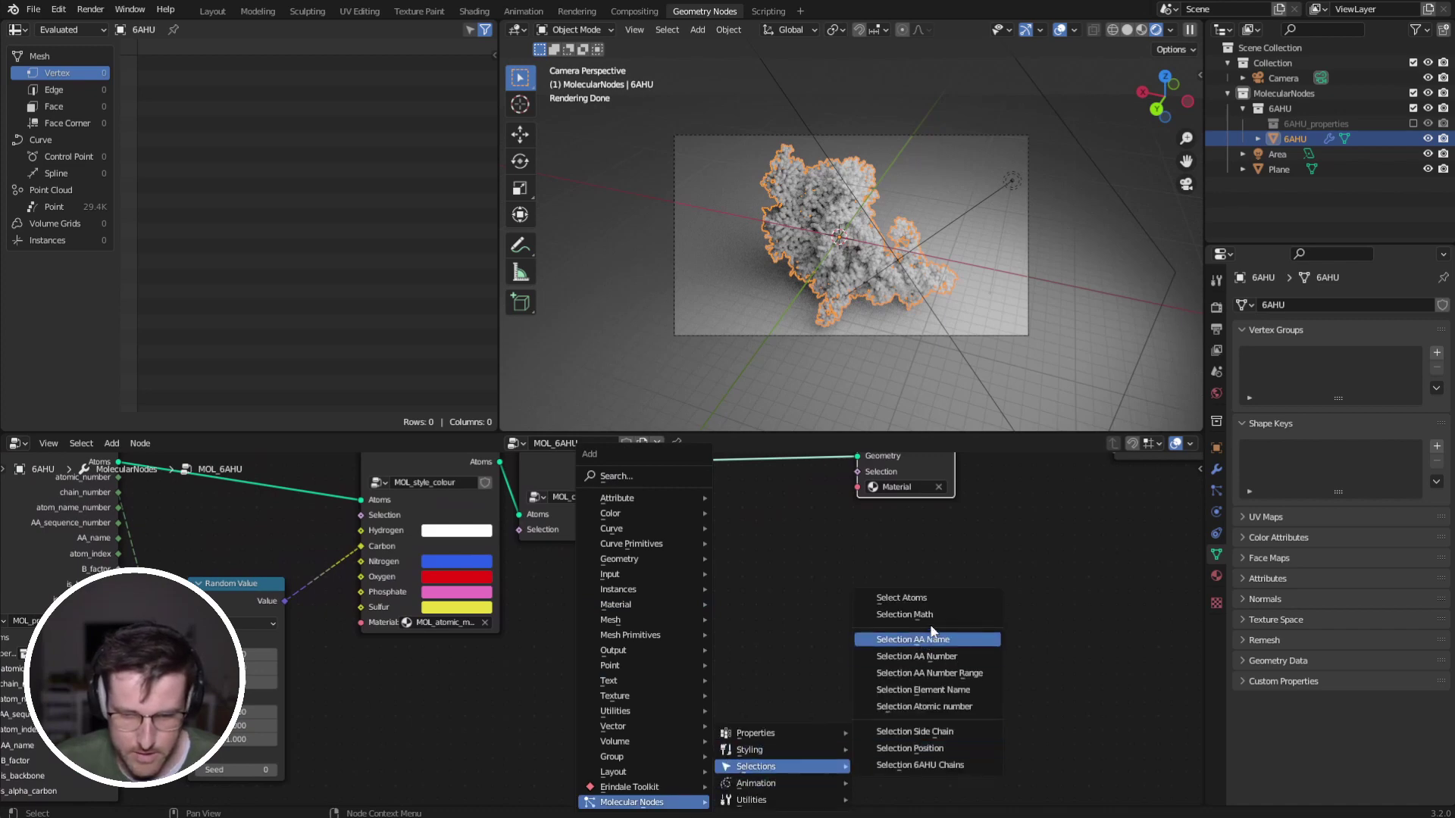
click(947, 764)
middle_drag(781, 631, 642, 693)
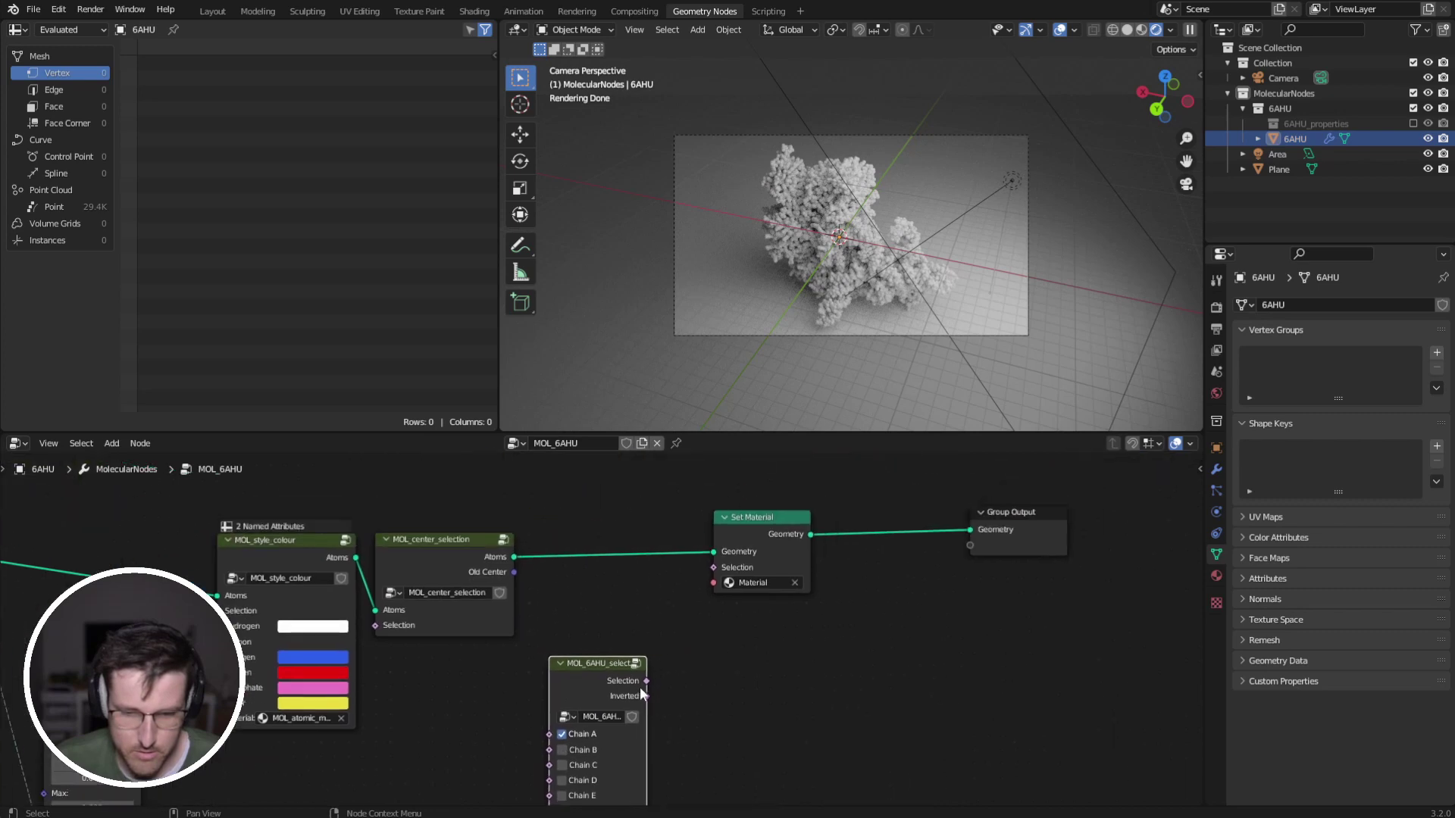
drag(644, 681, 712, 571)
drag(630, 679, 640, 603)
key(Escape)
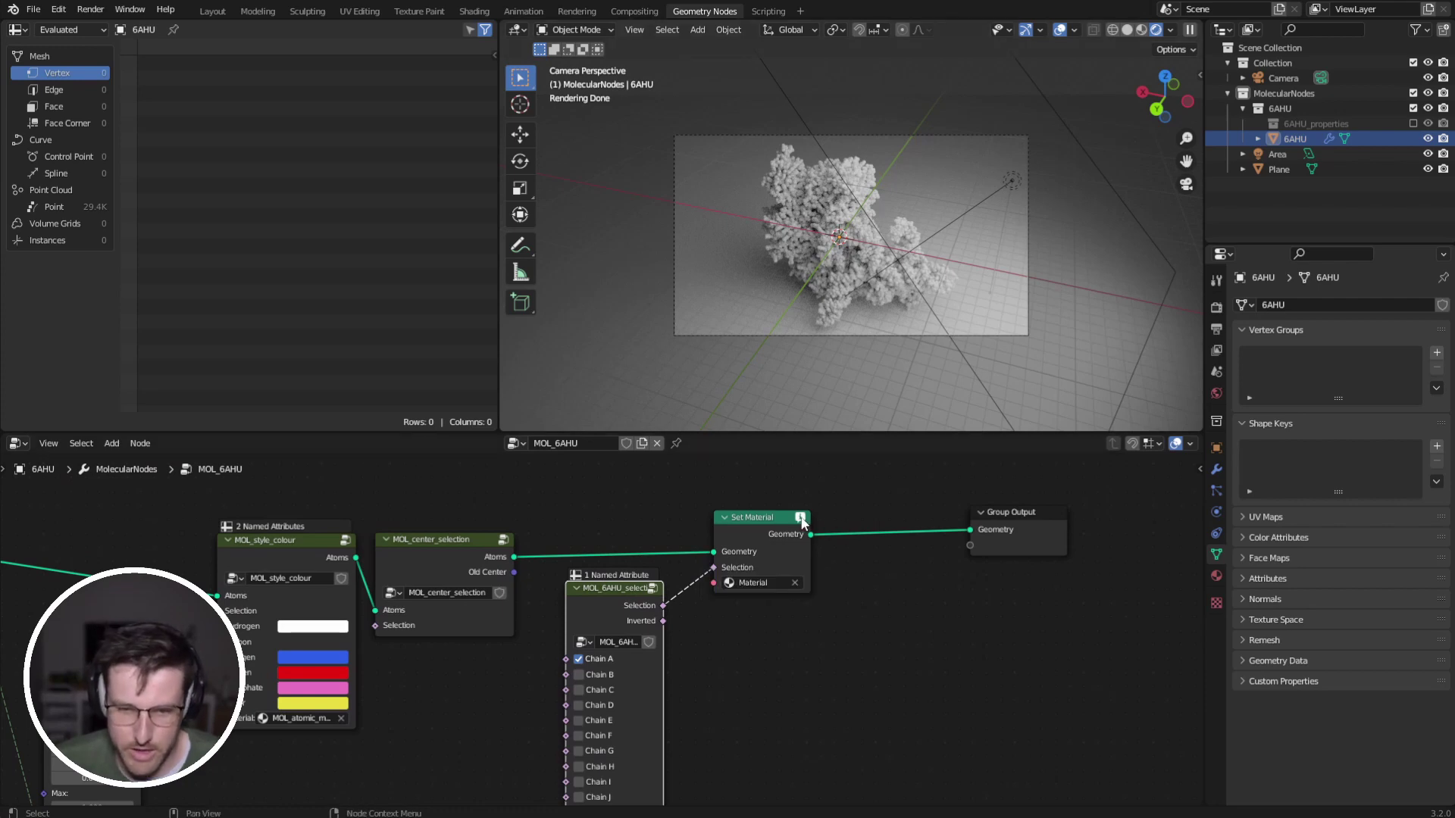
Insert a Molecular Nodes Select Atoms node between MOL_center_selection and Set Material.
mouse_move(801, 522)
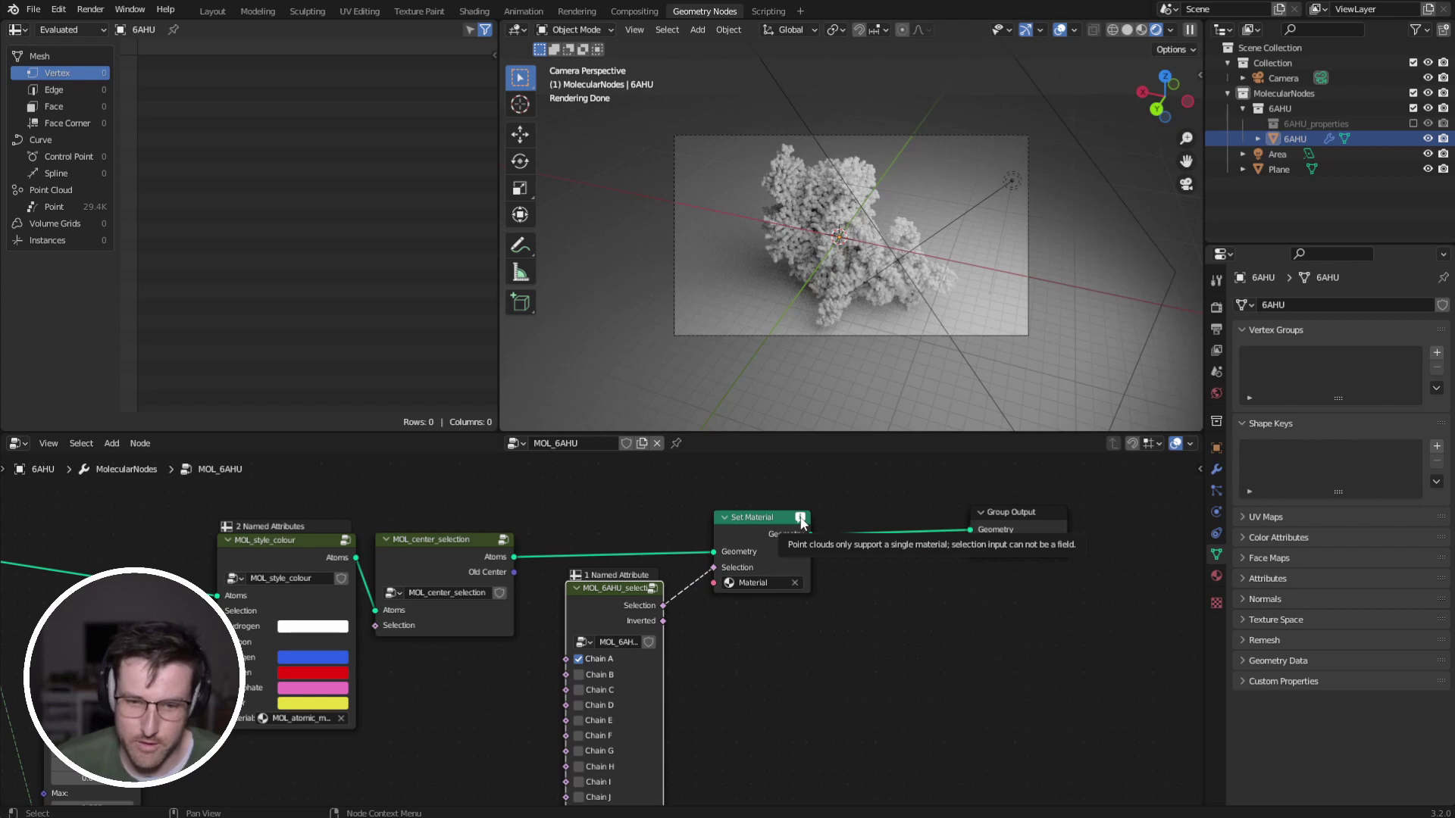
drag(777, 540, 787, 534)
key(shift+a)
mouse_move(819, 609)
mouse_move(923, 642)
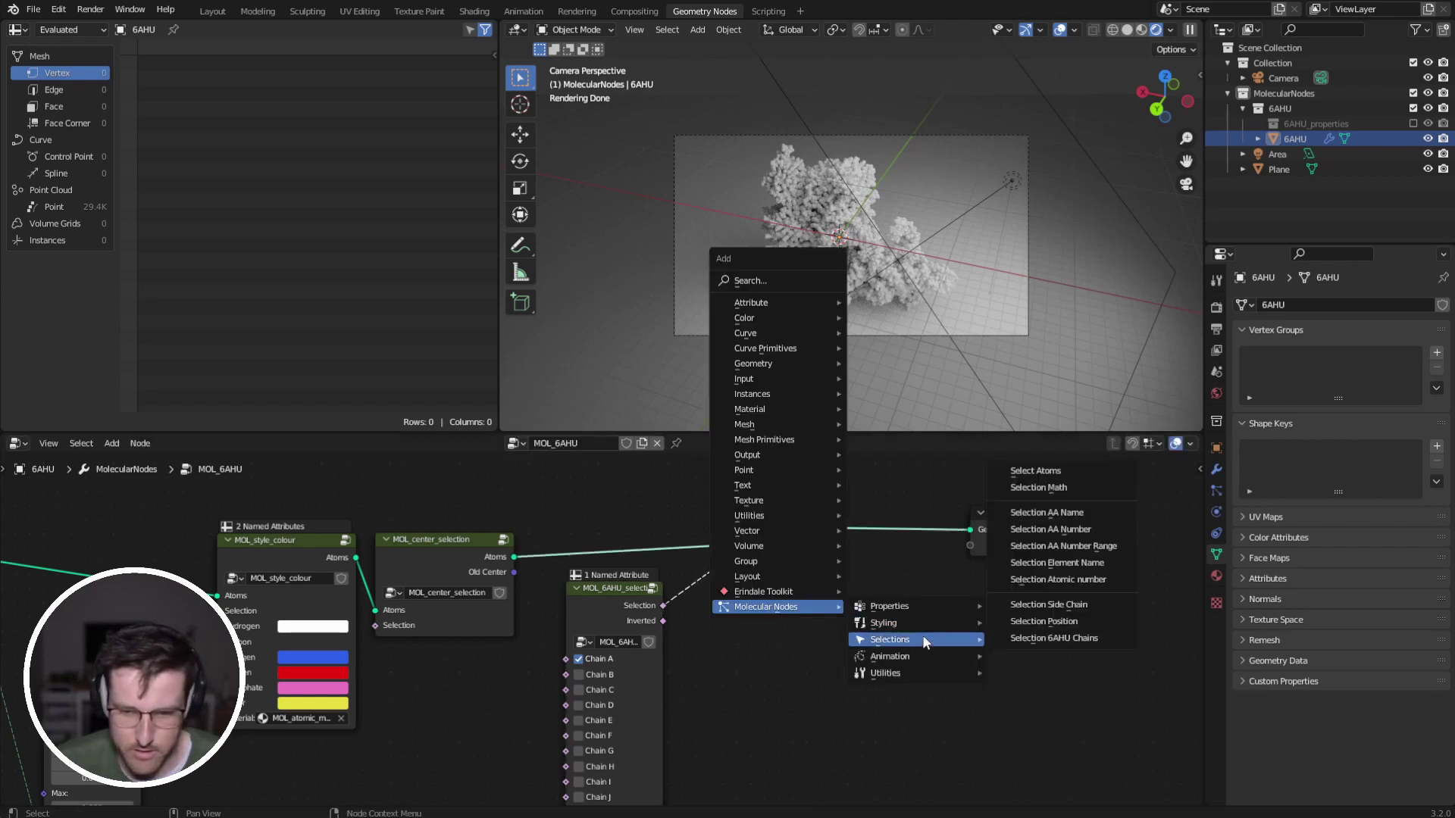
click(1074, 468)
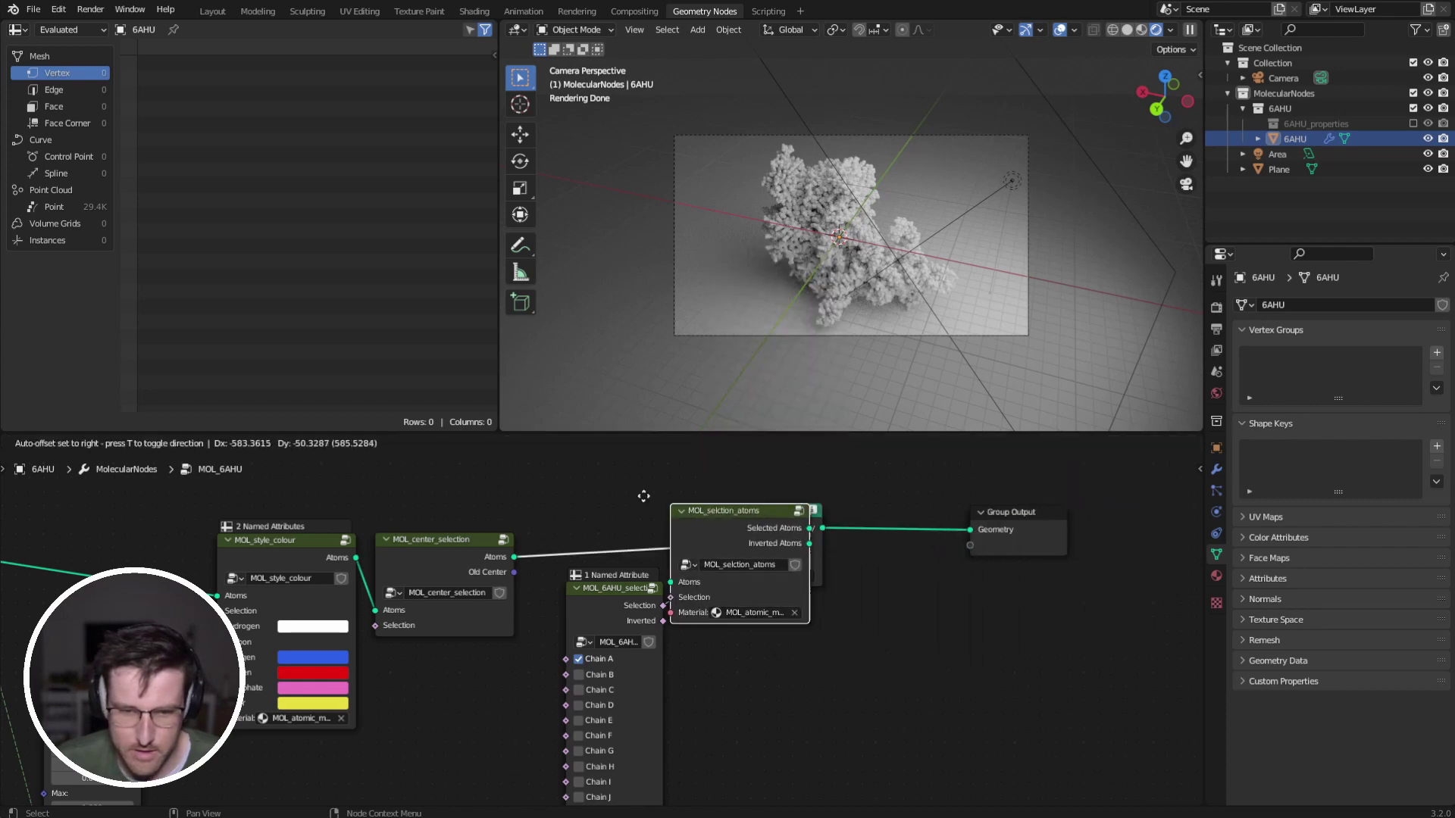
click(739, 565)
Connect the chain selection to the atom-selection node instead of Set Material, and rearrange the nodes around it.
alt+right_drag(637, 626, 629, 565)
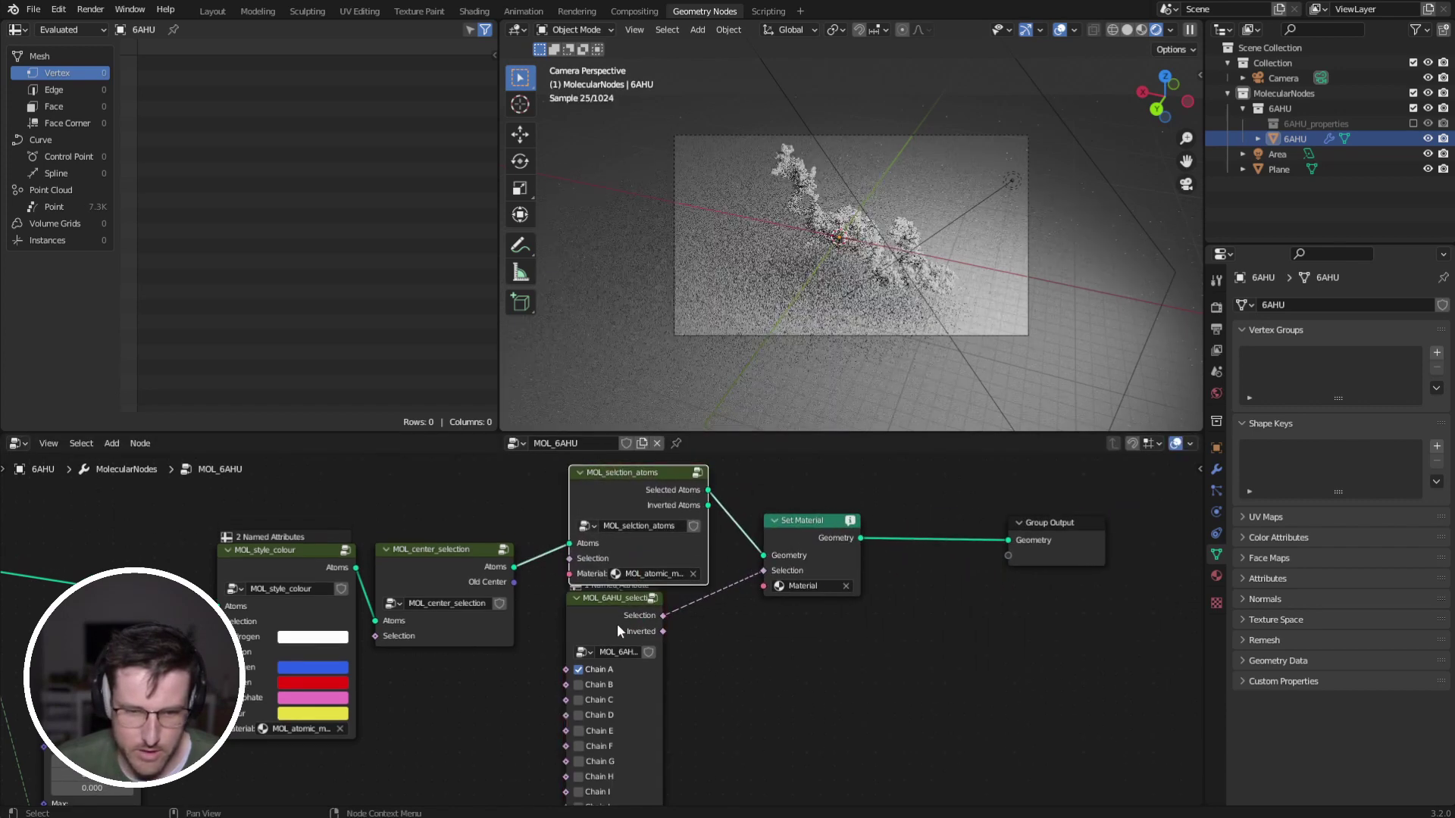
drag(616, 627, 467, 707)
ctrl+right_drag(718, 612, 731, 568)
drag(829, 544, 866, 482)
drag(648, 506, 801, 596)
Duplicate the Set Material node for the Inverted Atoms output and assign MOL_atomic_material to the copy.
click(825, 512)
key(shift+d)
click(823, 615)
click(837, 626)
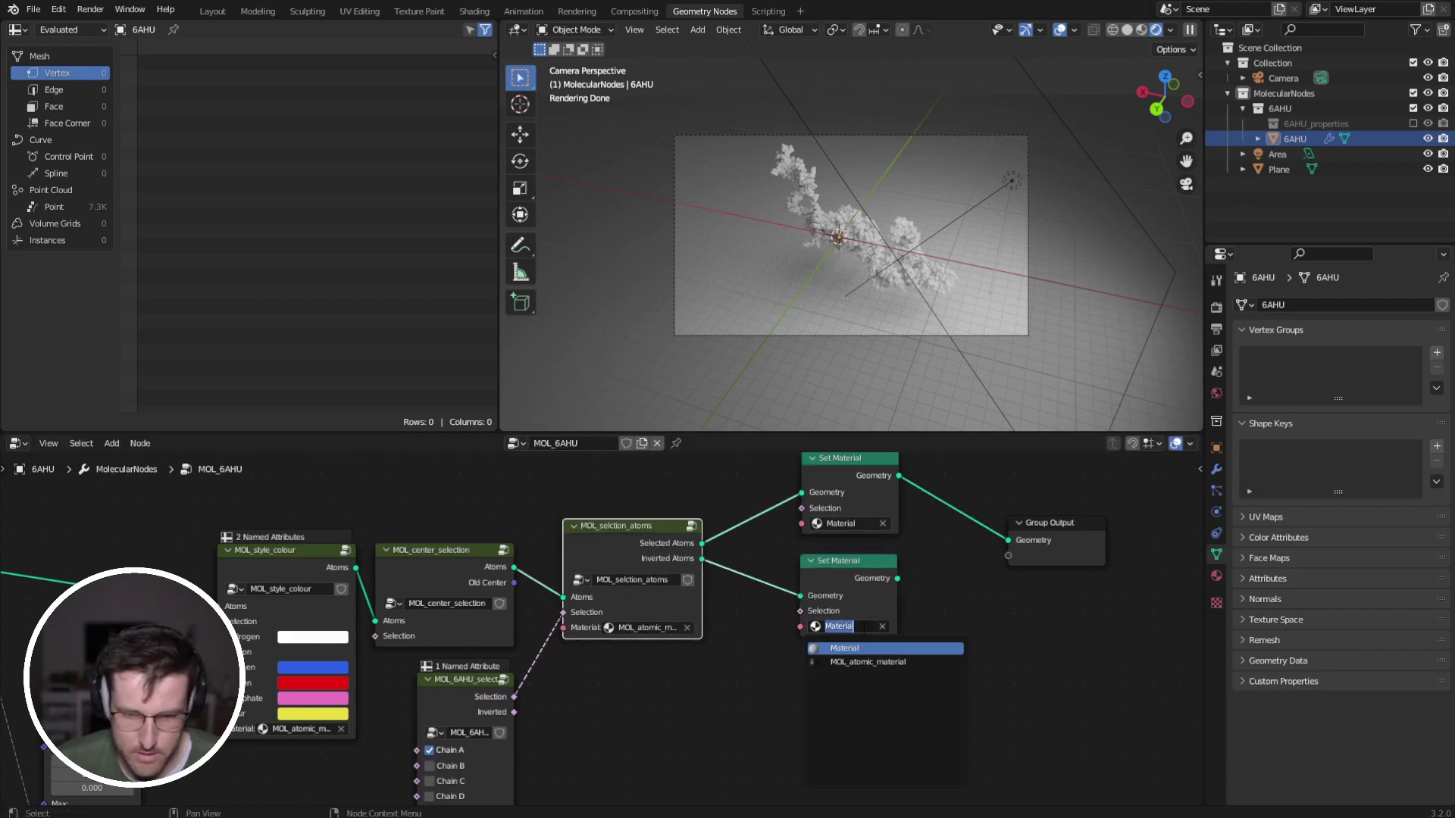
click(880, 661)
Combine both Set Material outputs in a Join Geometry node feeding Group Output, and move Group Output further away.
middle_drag(941, 609, 854, 659)
ctrl+shift+right_drag(785, 631, 772, 547)
drag(998, 591, 1050, 573)
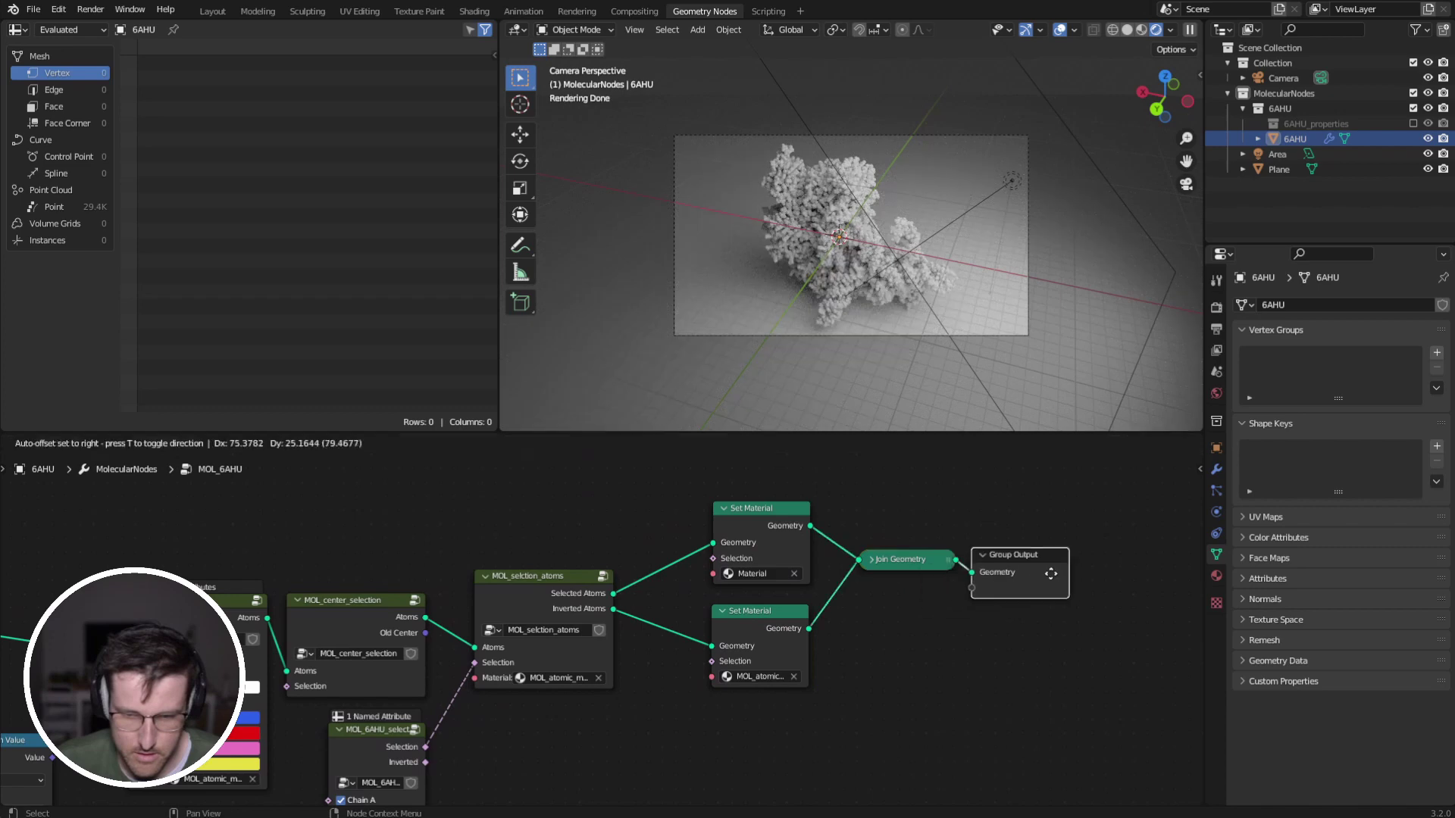
click(1051, 573)
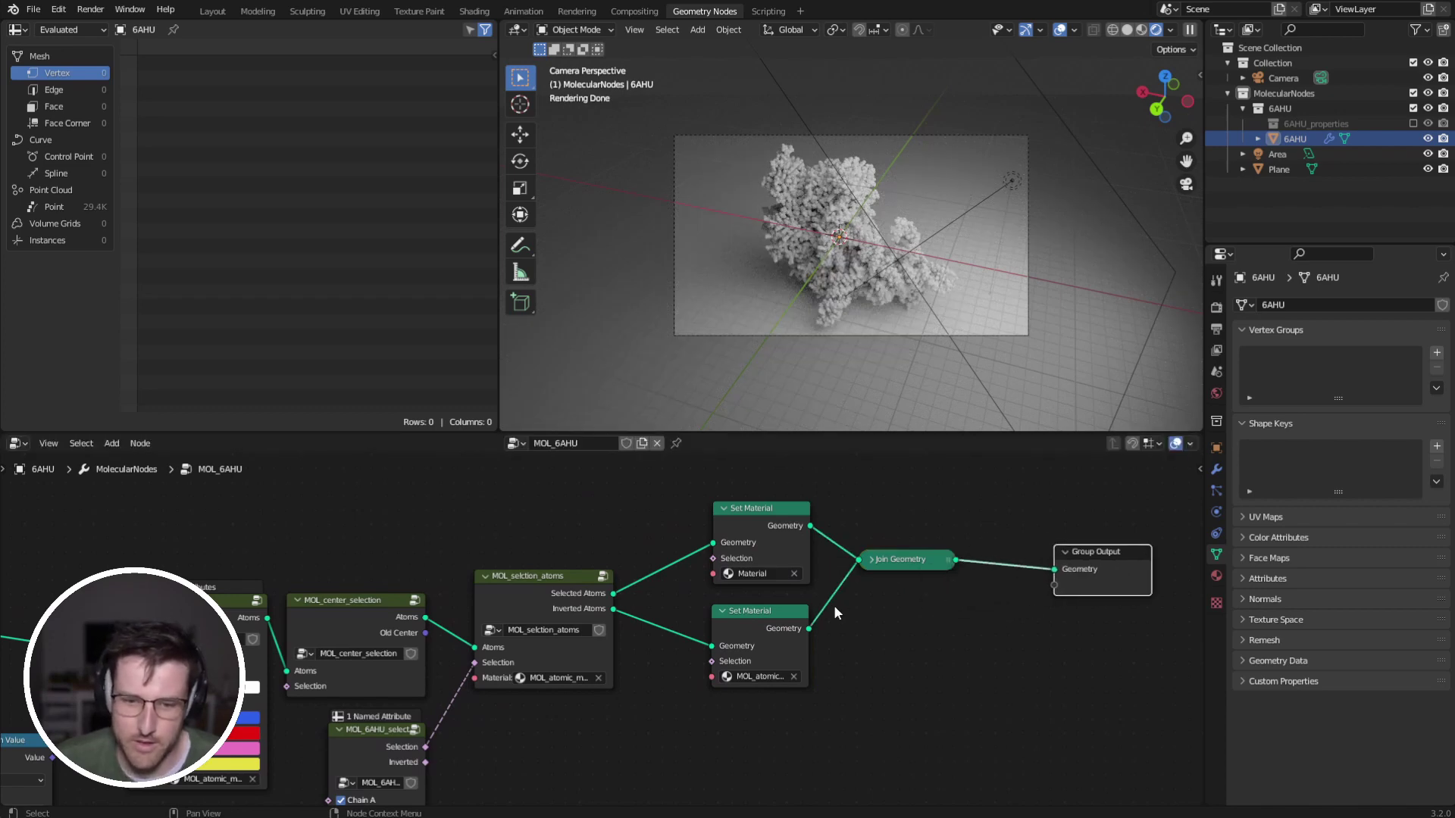
middle_drag(778, 603, 811, 538)
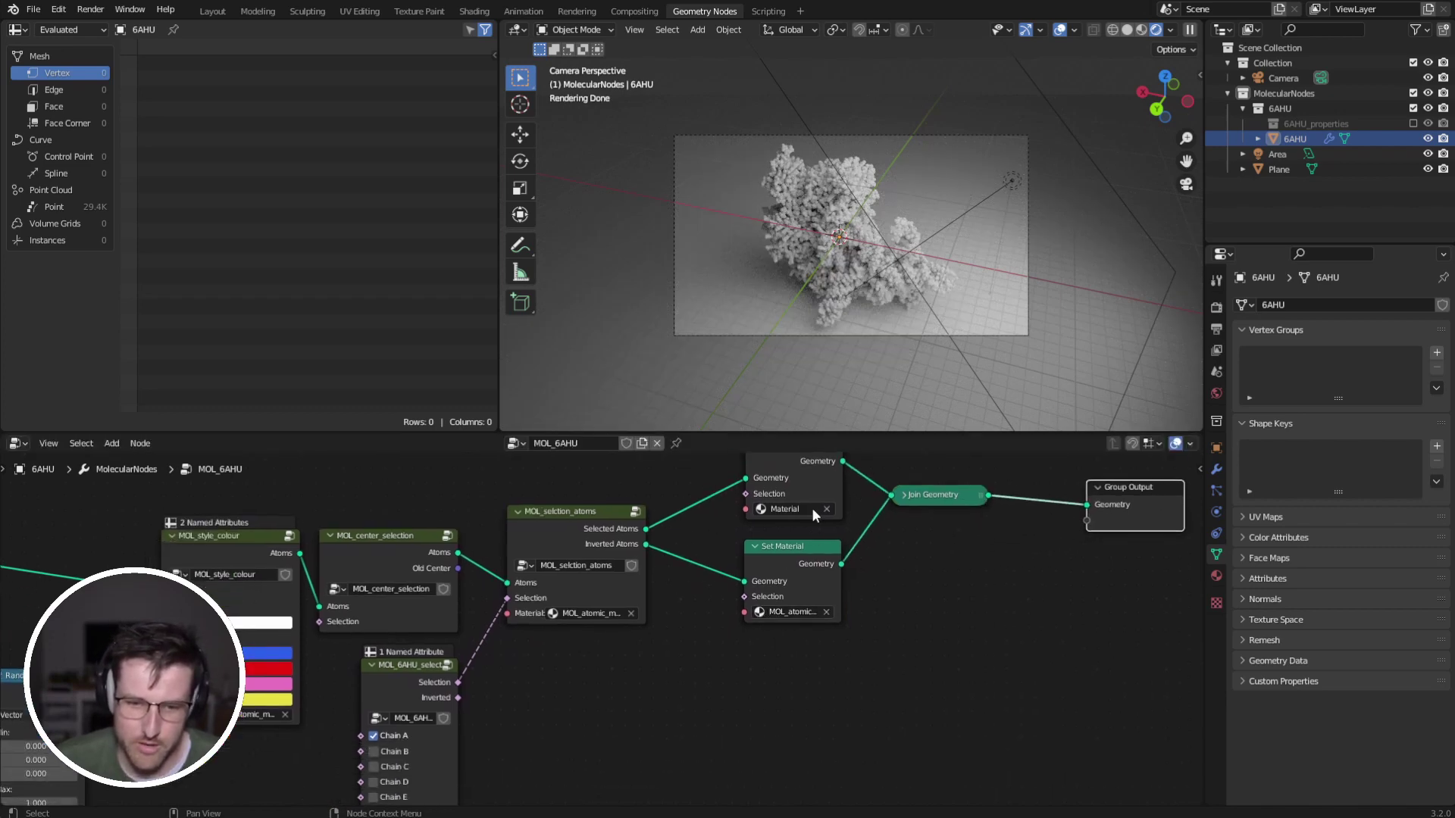
middle_drag(673, 638, 628, 661)
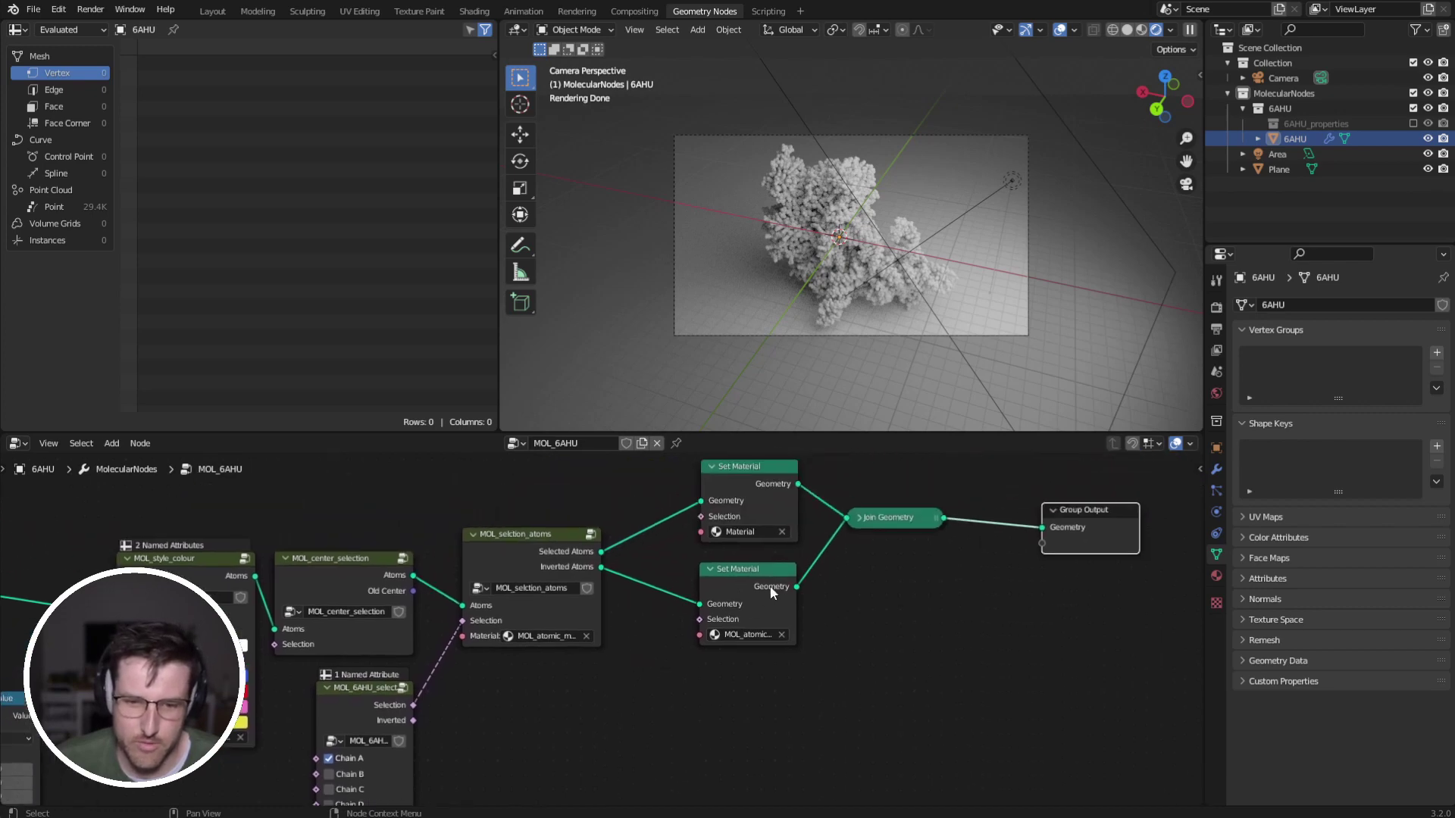
Delete both Set Material nodes and the Join Geometry node while keeping Selected Atoms connected to Group Output.
click(769, 588)
key(ctrl+x)
click(767, 488)
key(ctrl+x)
click(871, 523)
key(ctrl+x)
middle_drag(813, 644, 843, 621)
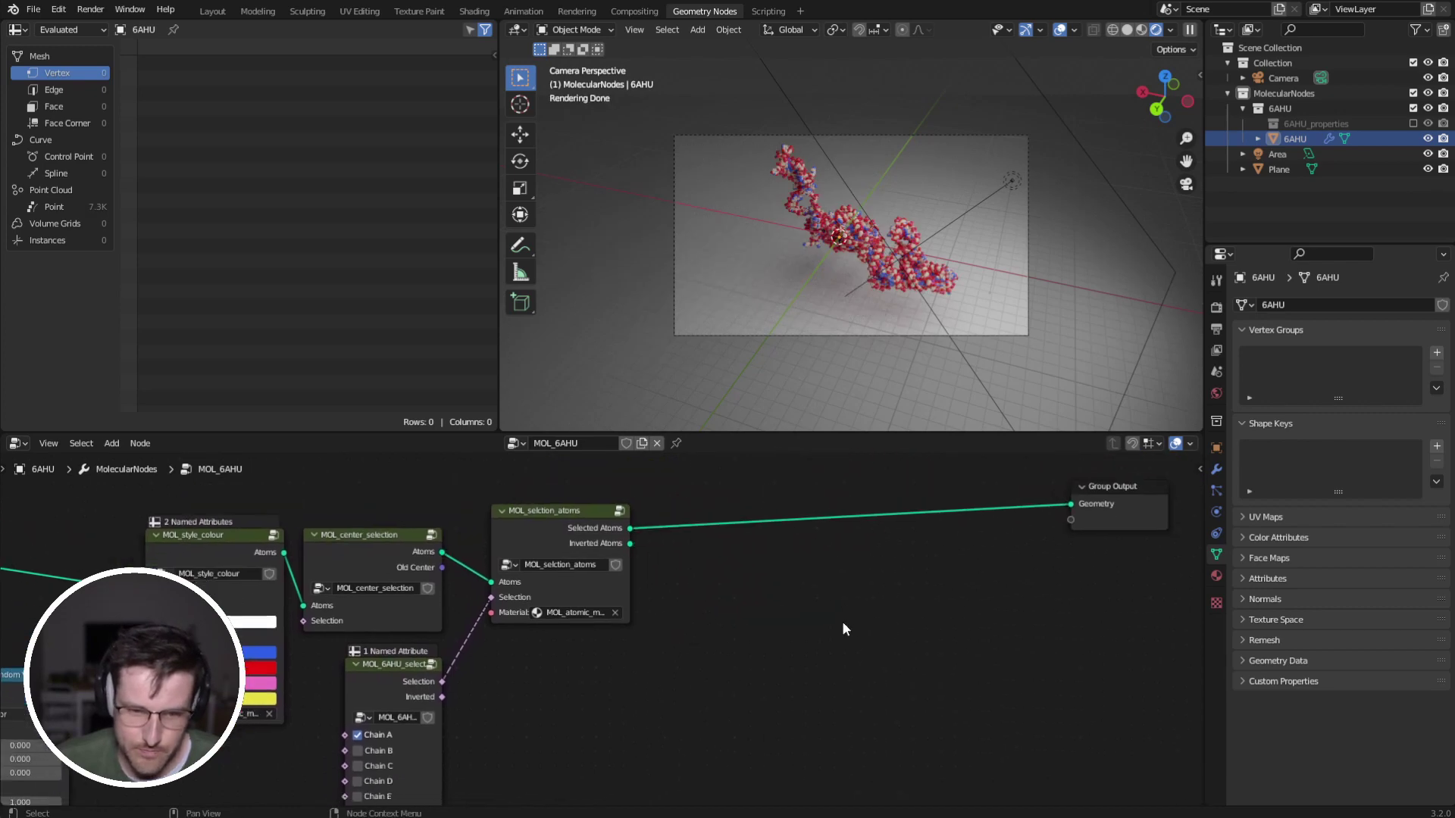
Reposition the MOL_selction_atoms and Group Output nodes, leaving space between them for further styling nodes.
drag(557, 531, 745, 532)
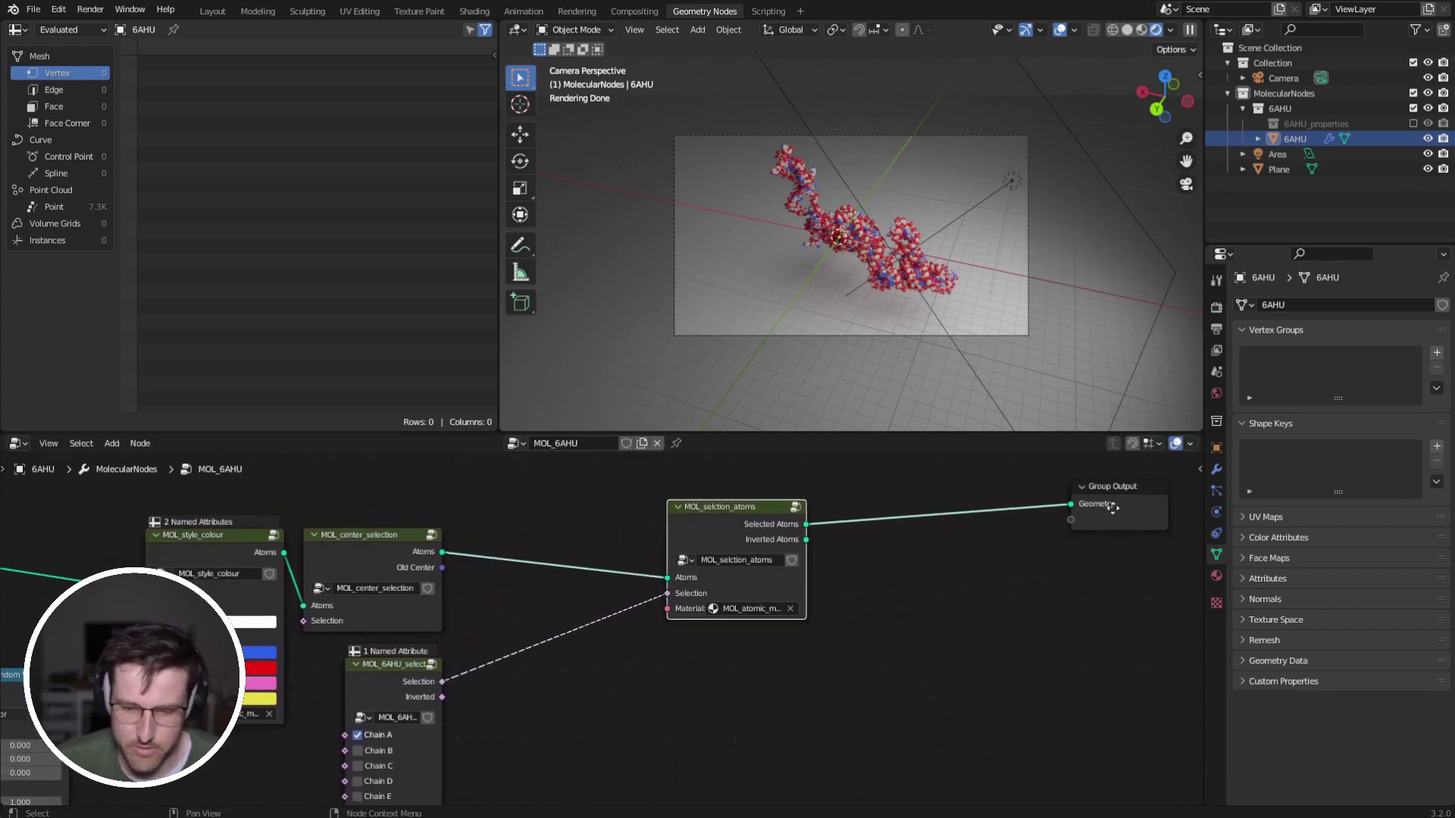
drag(1112, 507, 884, 526)
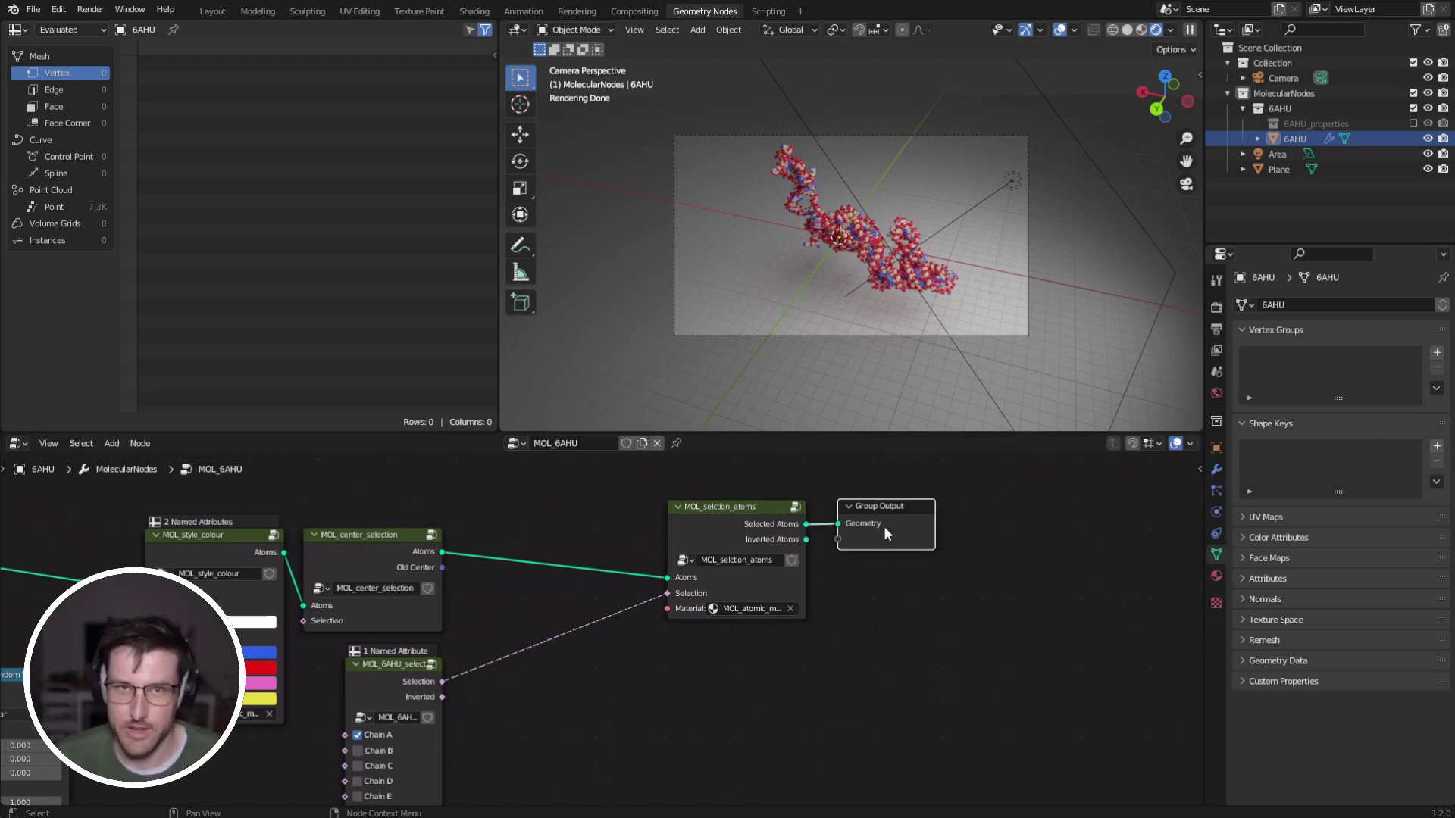
mouse_move(883, 526)
scroll(487, 549, up, 3)
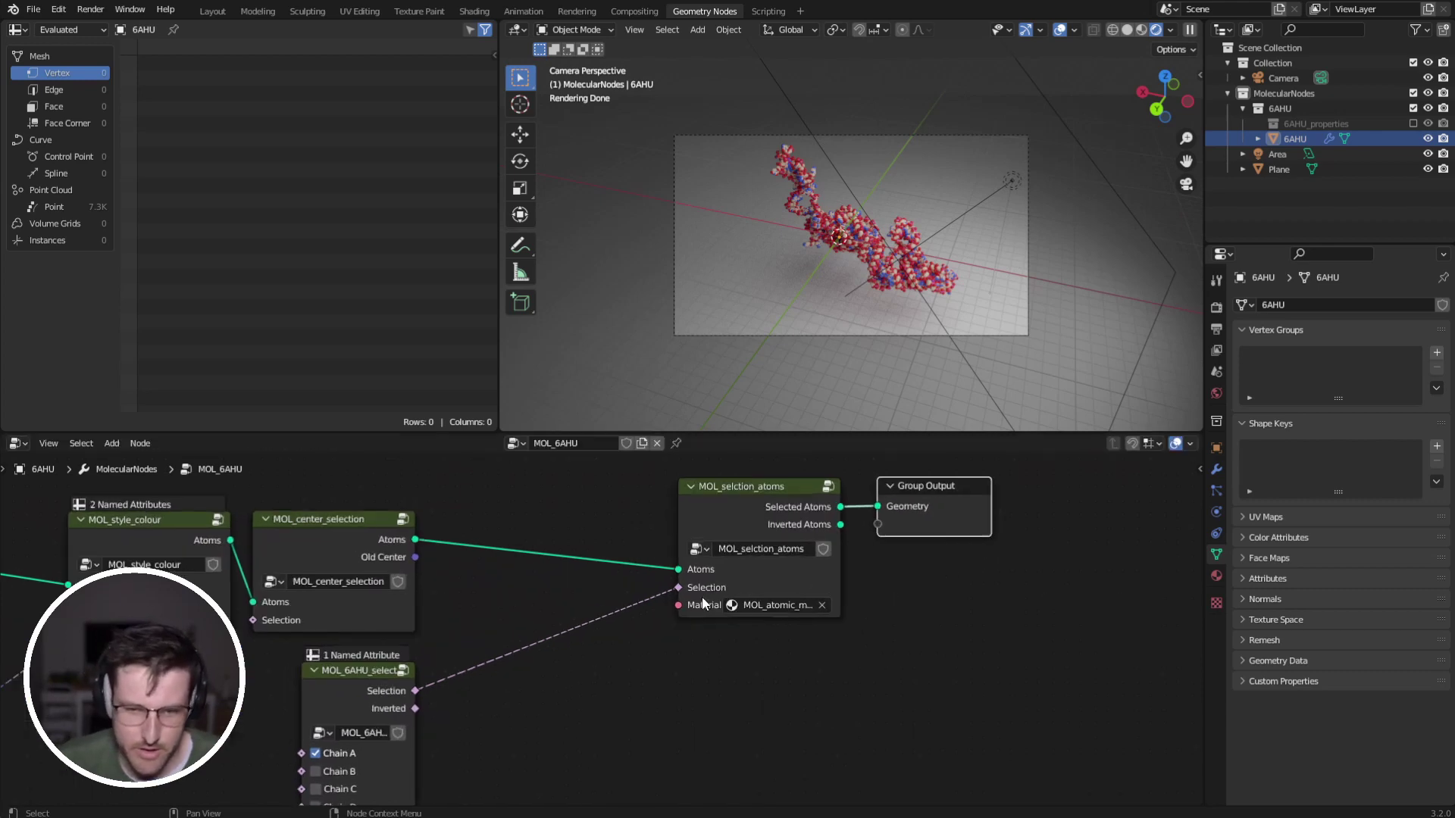
drag(376, 712, 379, 707)
drag(813, 508, 790, 558)
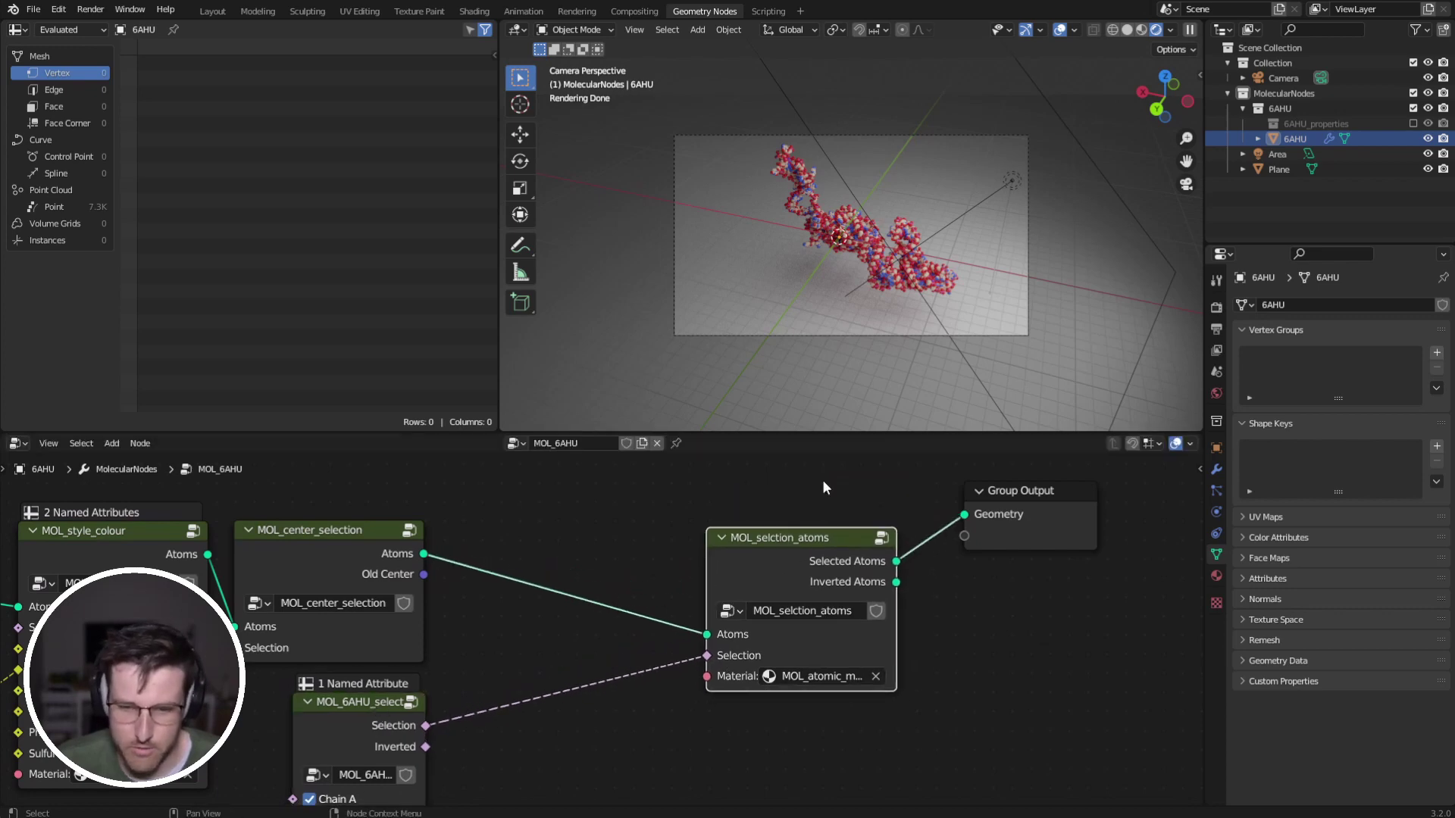
drag(821, 482, 1022, 614)
key(g)
click(1155, 606)
drag(932, 561, 532, 565)
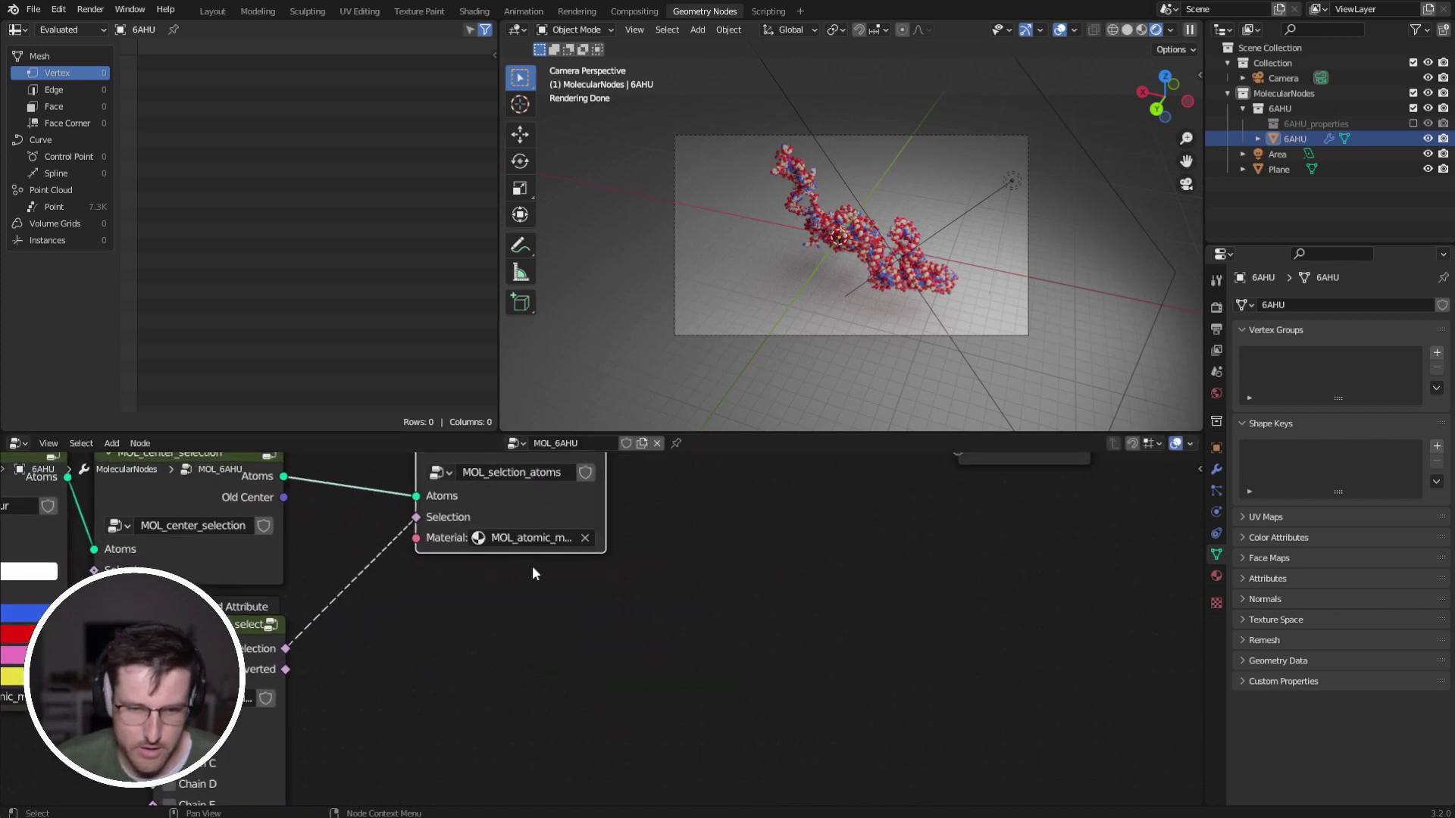
Add a MOL_style_ribbon node and feed it from the Inverted Atoms output of the atom-selection node.
scroll(578, 646, down, 2)
key(shift+a)
mouse_move(722, 655)
mouse_move(796, 688)
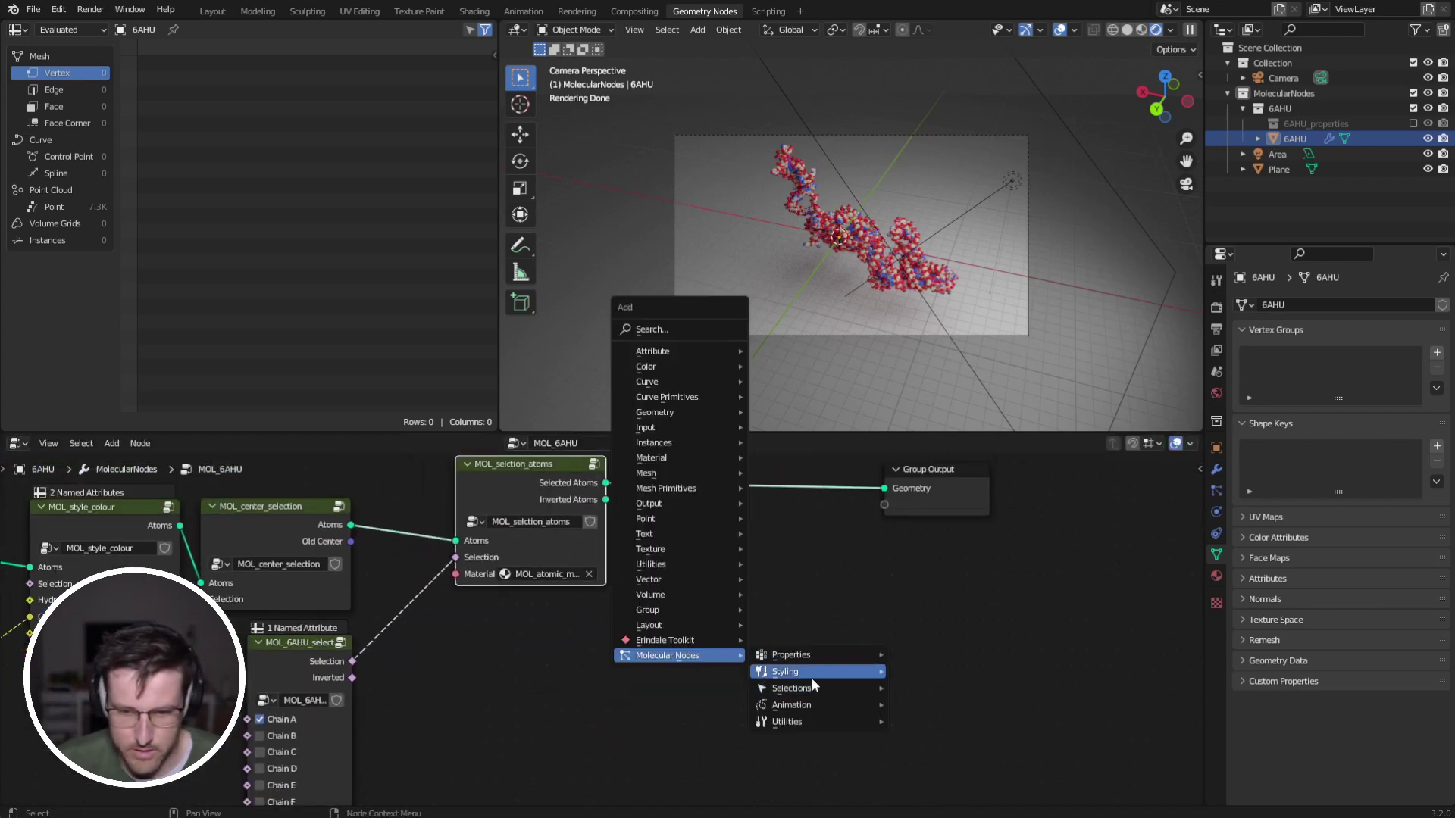
click(960, 529)
click(600, 520)
drag(605, 499, 685, 620)
Combine Selected Atoms and the ribbon in a Join Geometry node feeding Group Output, and space out the nodes.
ctrl+shift+right_drag(784, 518, 591, 497)
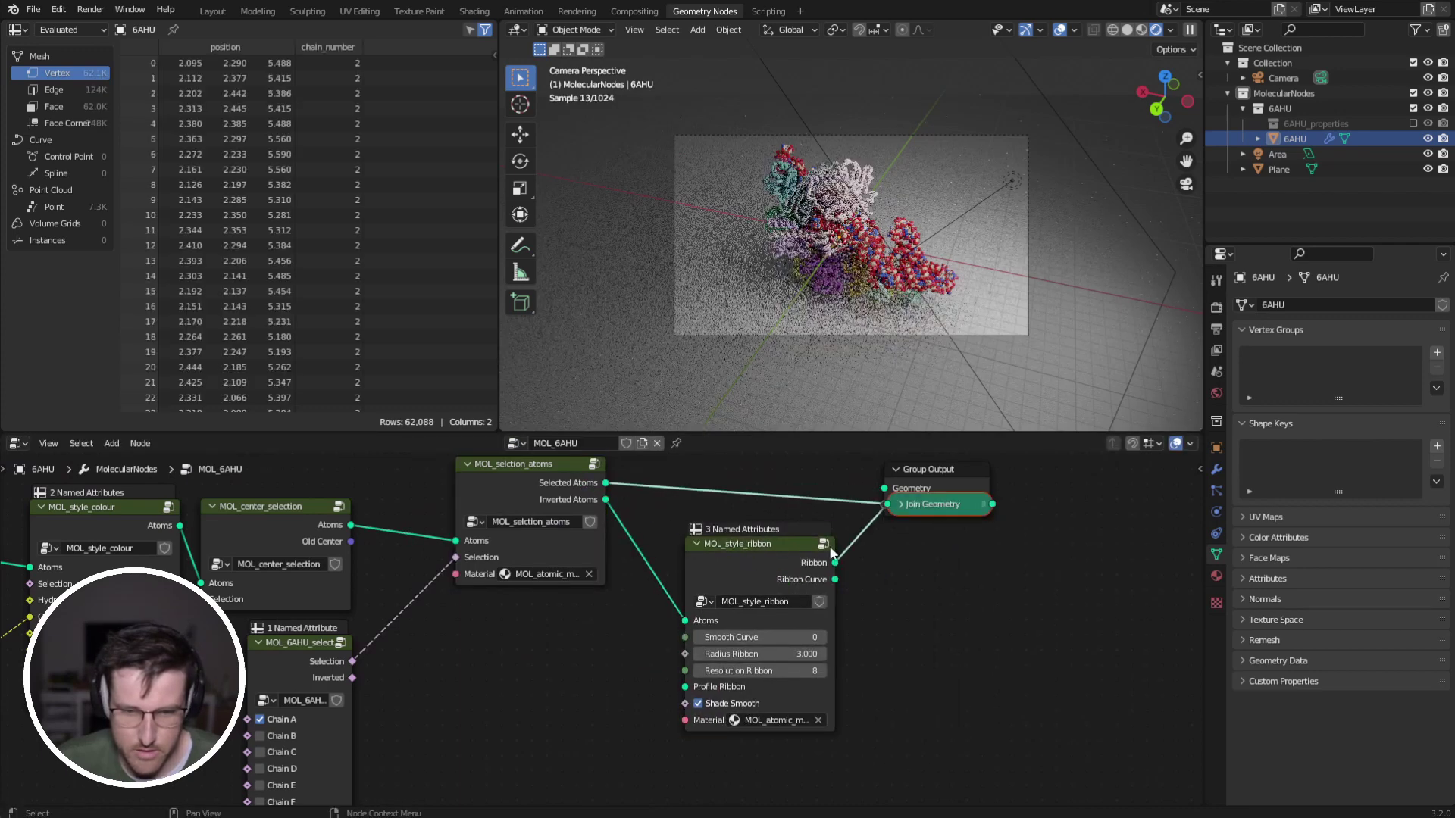
drag(953, 479, 1114, 515)
scroll(923, 253, up, 2)
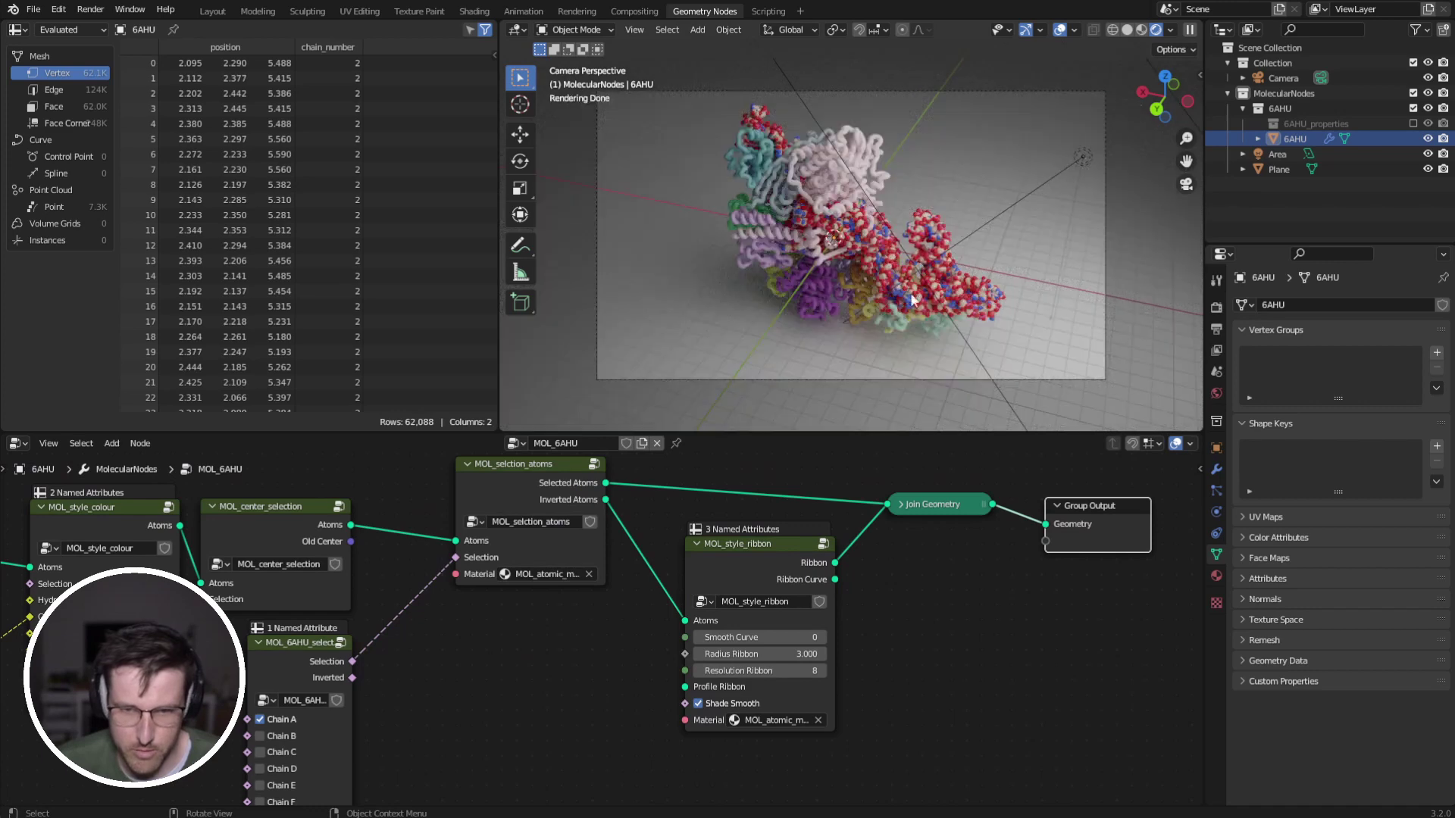
drag(780, 609, 747, 612)
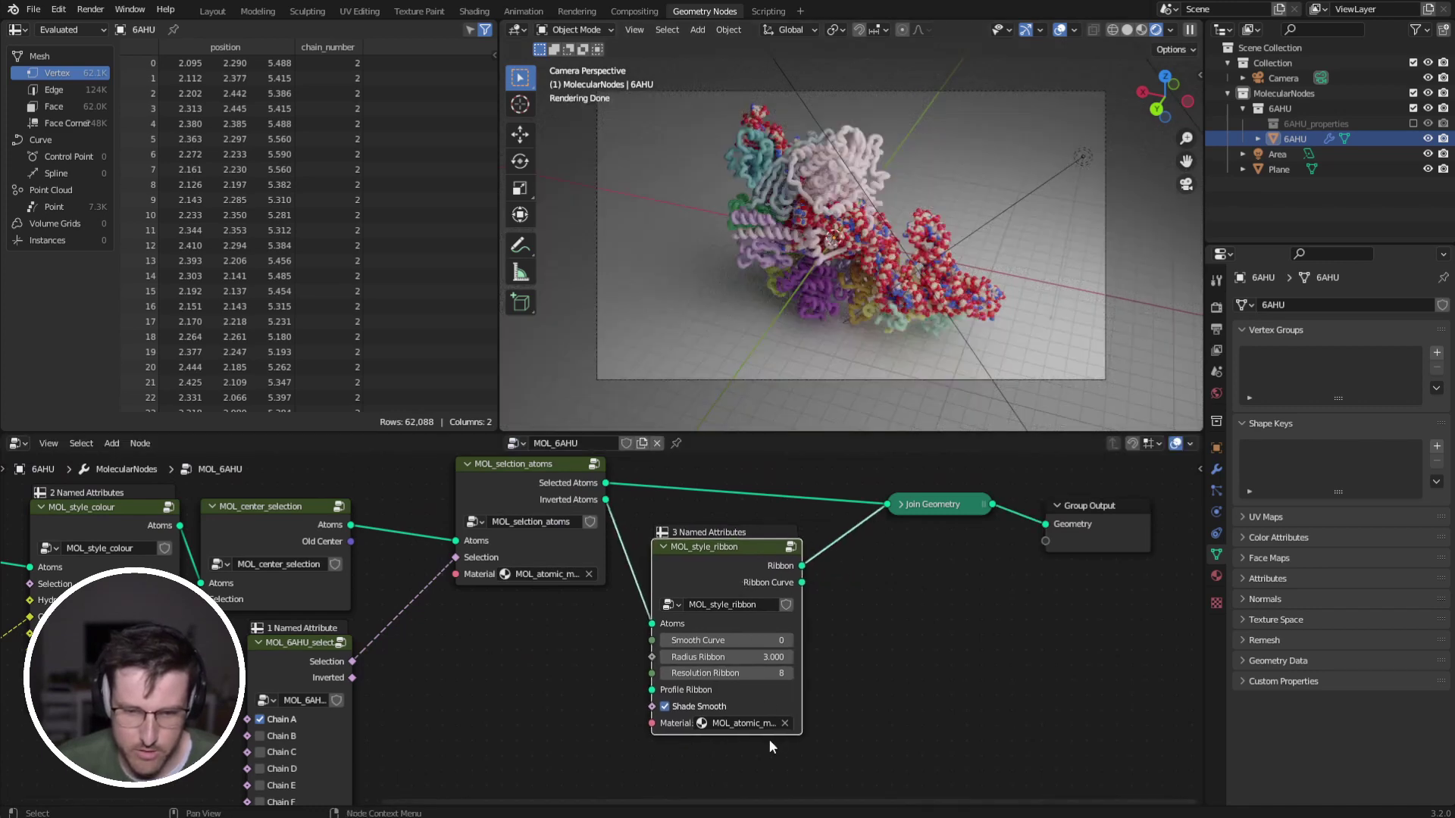
Assign Material to the MOL_style_ribbon node and open that material in a Shader Editor split beside the geometry nodes.
click(739, 723)
click(758, 564)
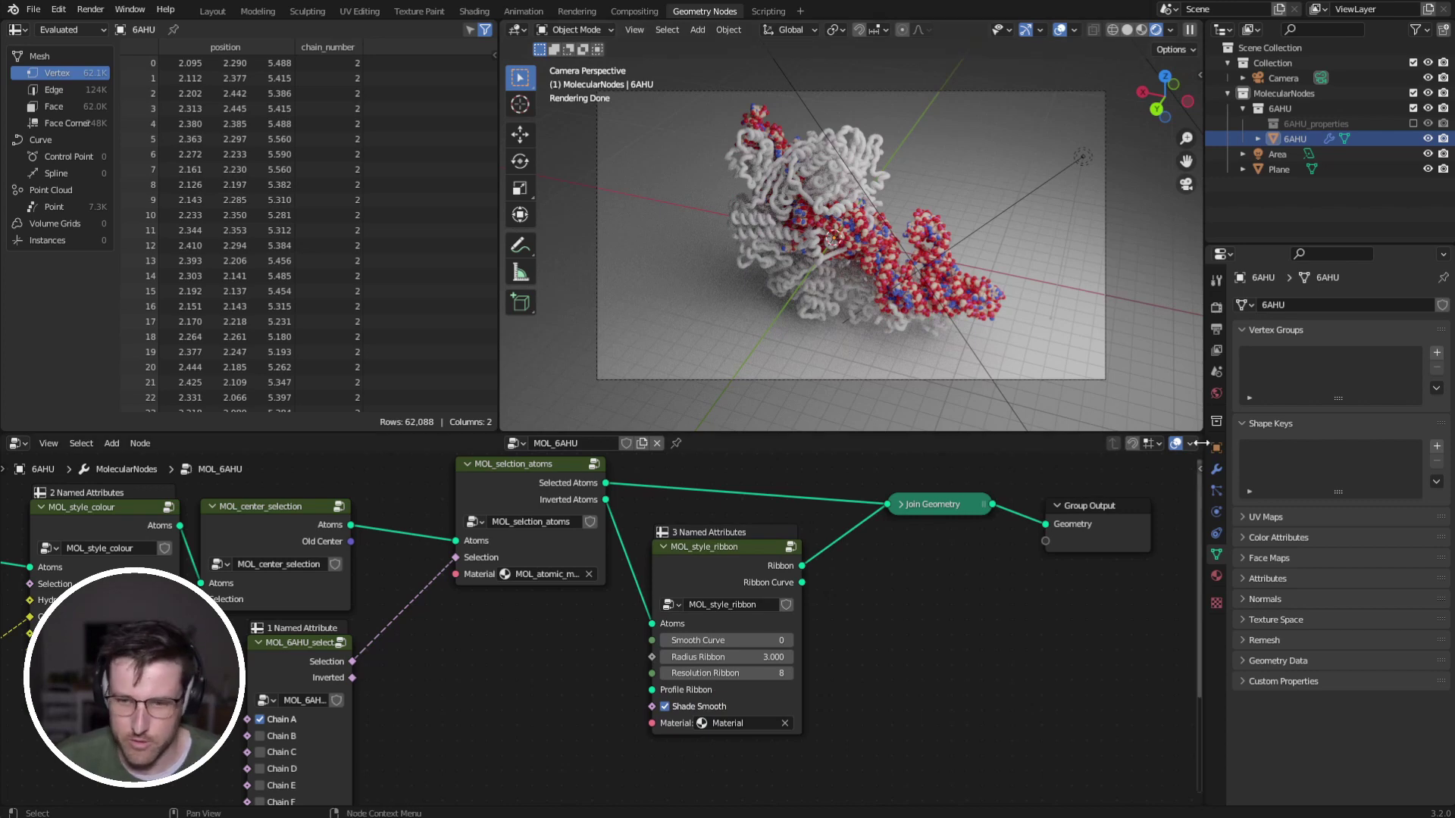
drag(1197, 438, 560, 442)
right_click(561, 443)
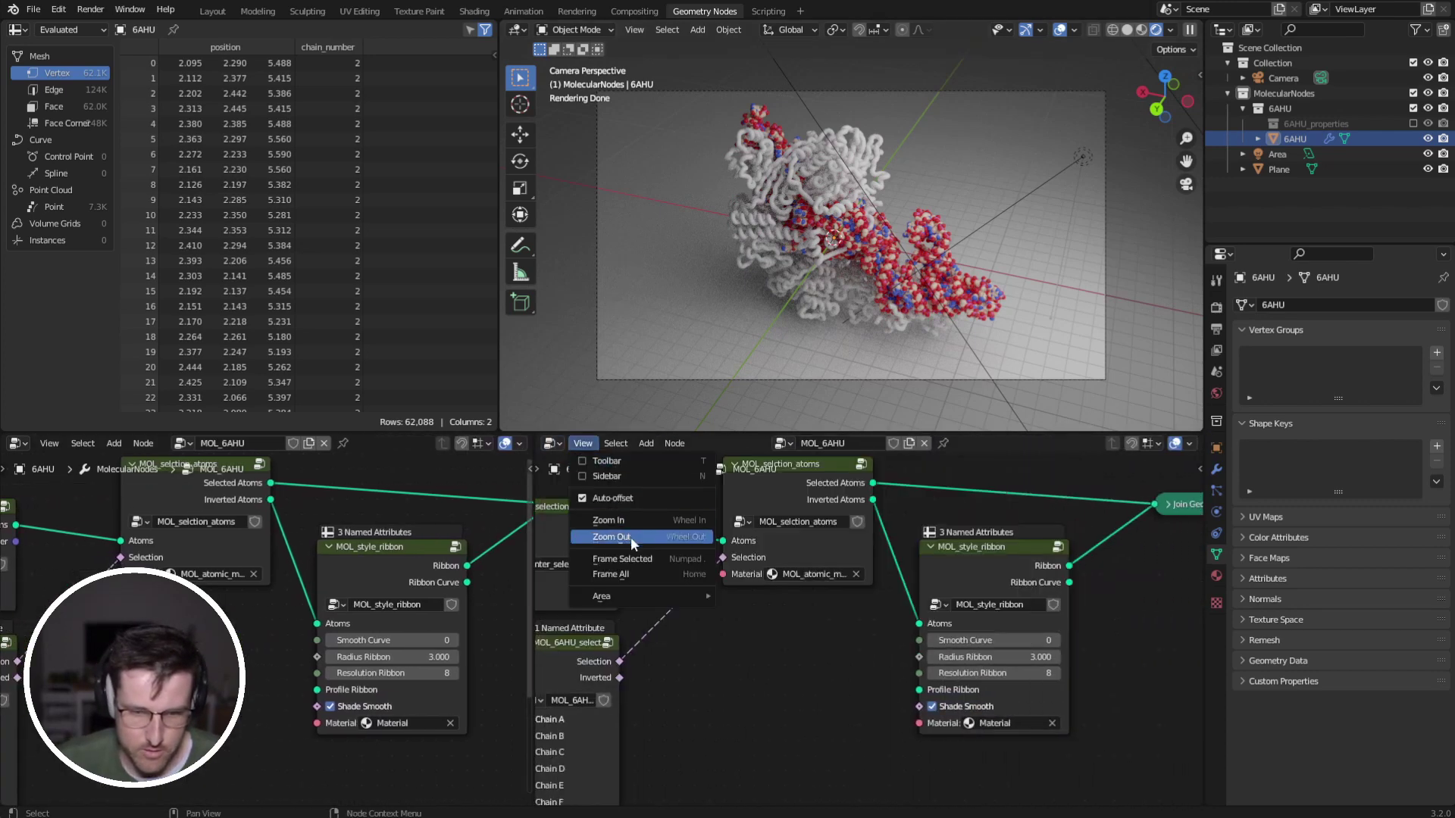
click(548, 443)
click(614, 604)
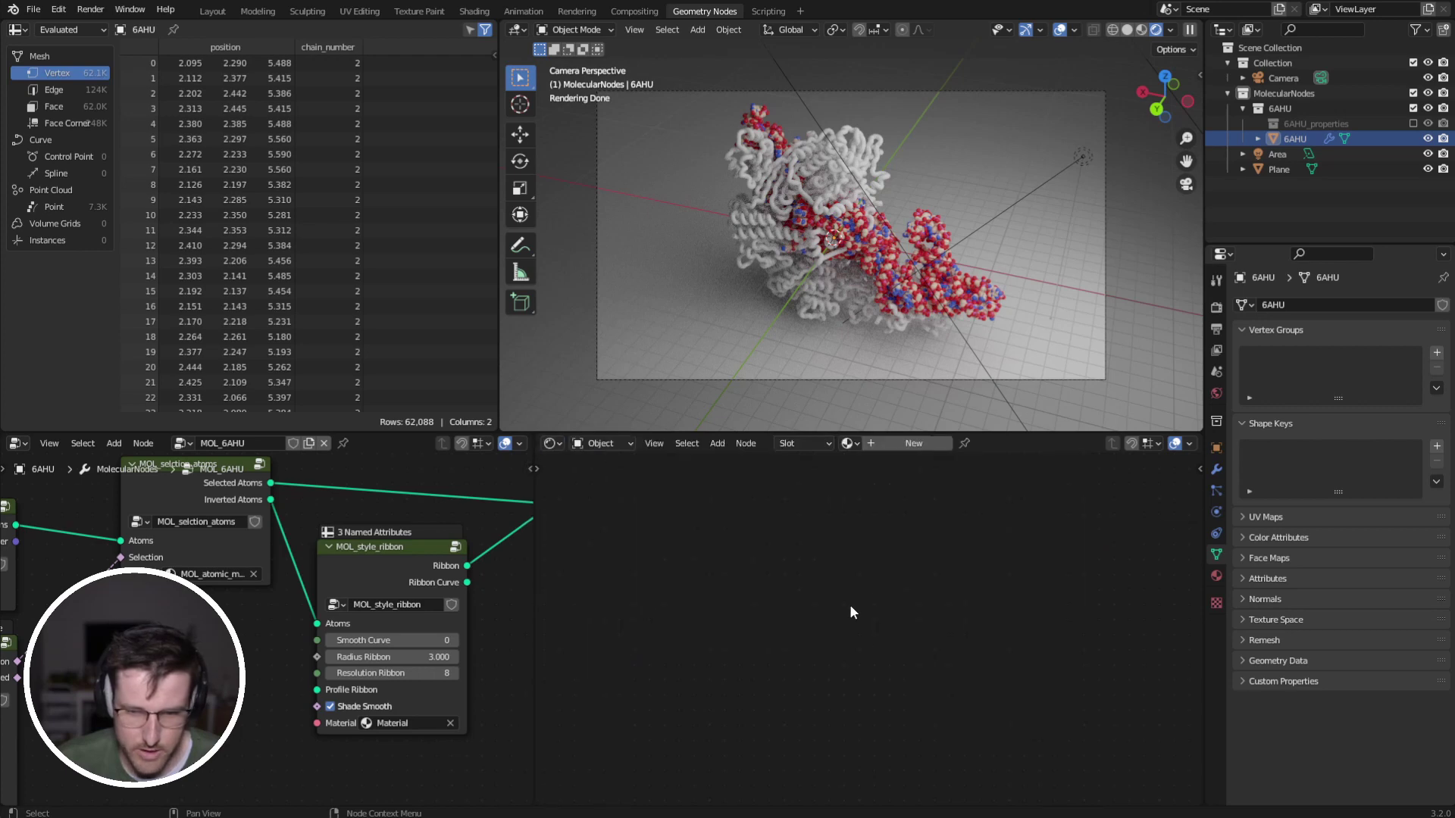
click(857, 446)
click(875, 479)
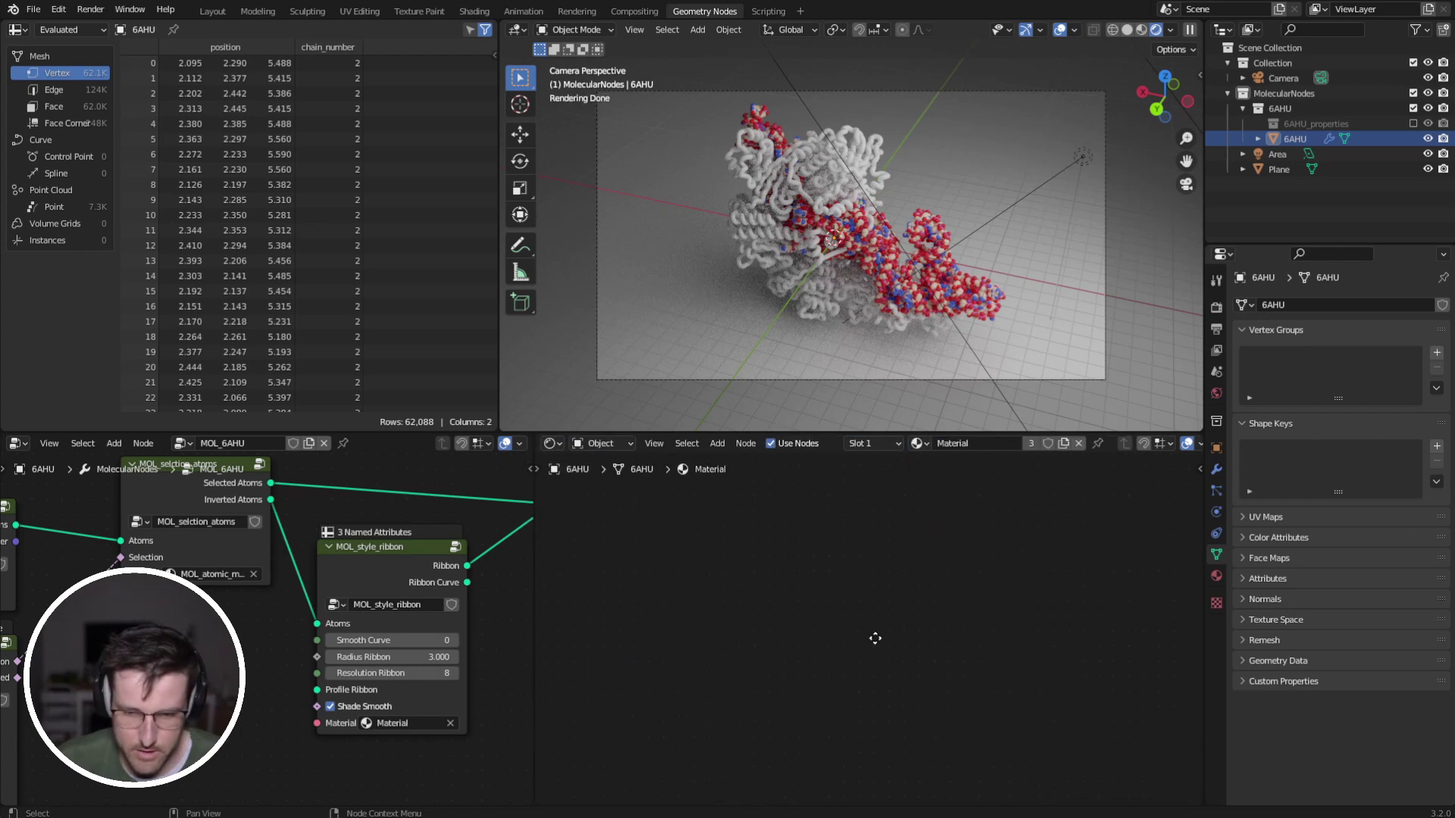
Add an Attribute node to the shader network of Material, next to the Principled BSDF.
key(Home)
key(shift+a)
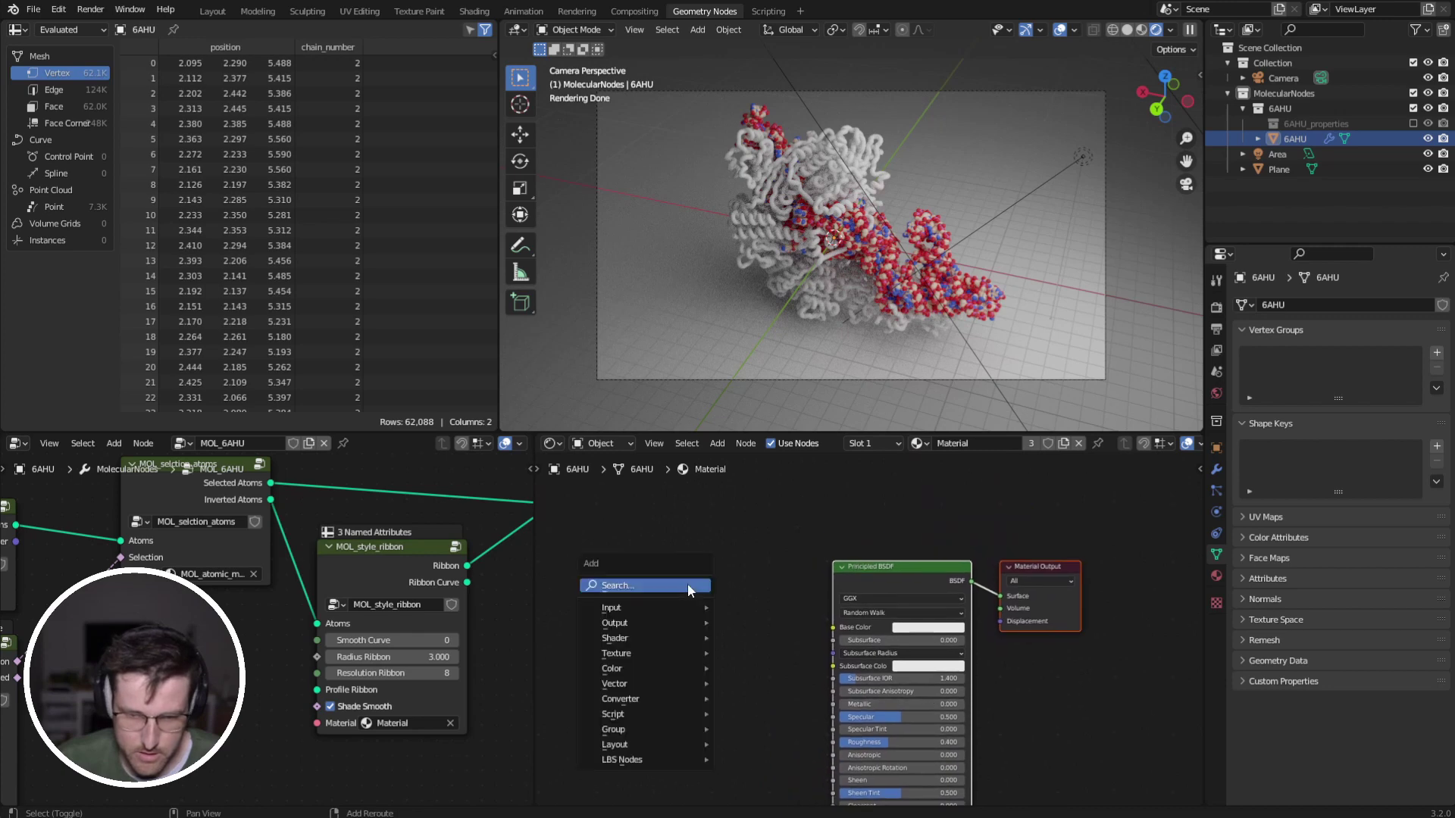
text(attr)
key(Return)
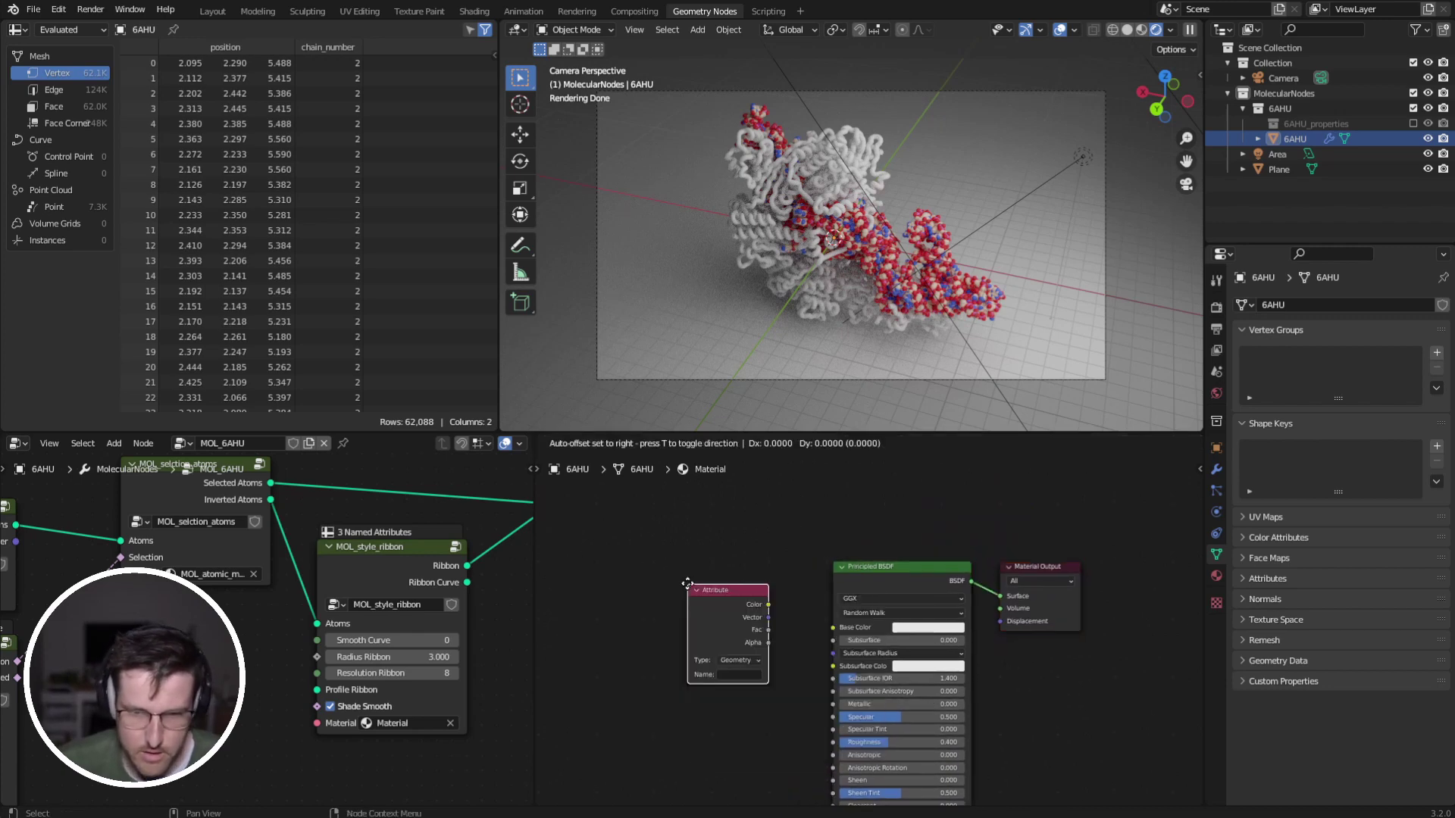
click(688, 583)
Set the attribute name to Color, connect its Color output to the Principled BSDF's Base Color, and place it closer.
scroll(724, 633, up, 4)
middle_drag(724, 633, 777, 584)
click(749, 637)
text(Colo)
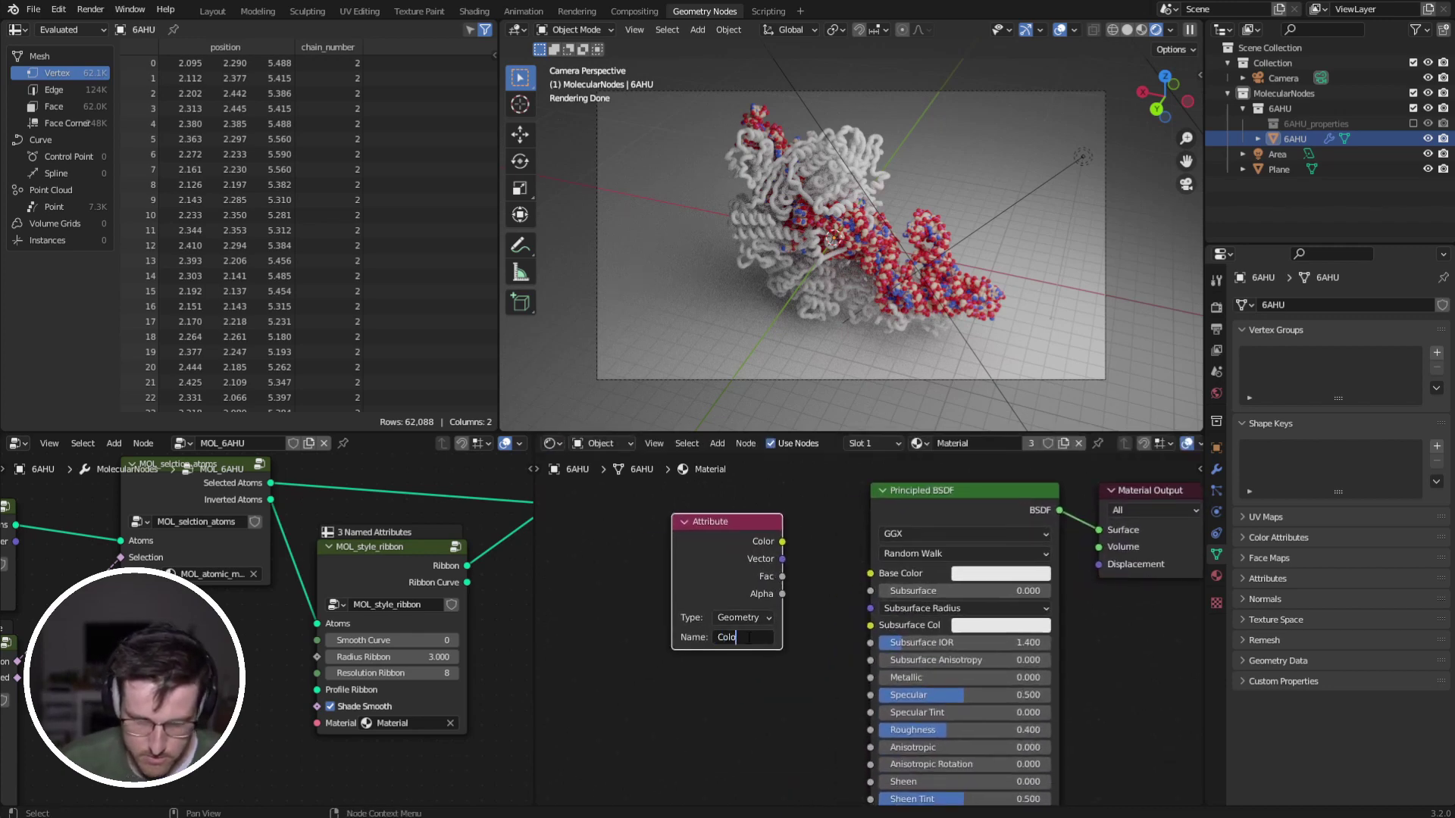
text(r)
key(Return)
drag(782, 541, 868, 576)
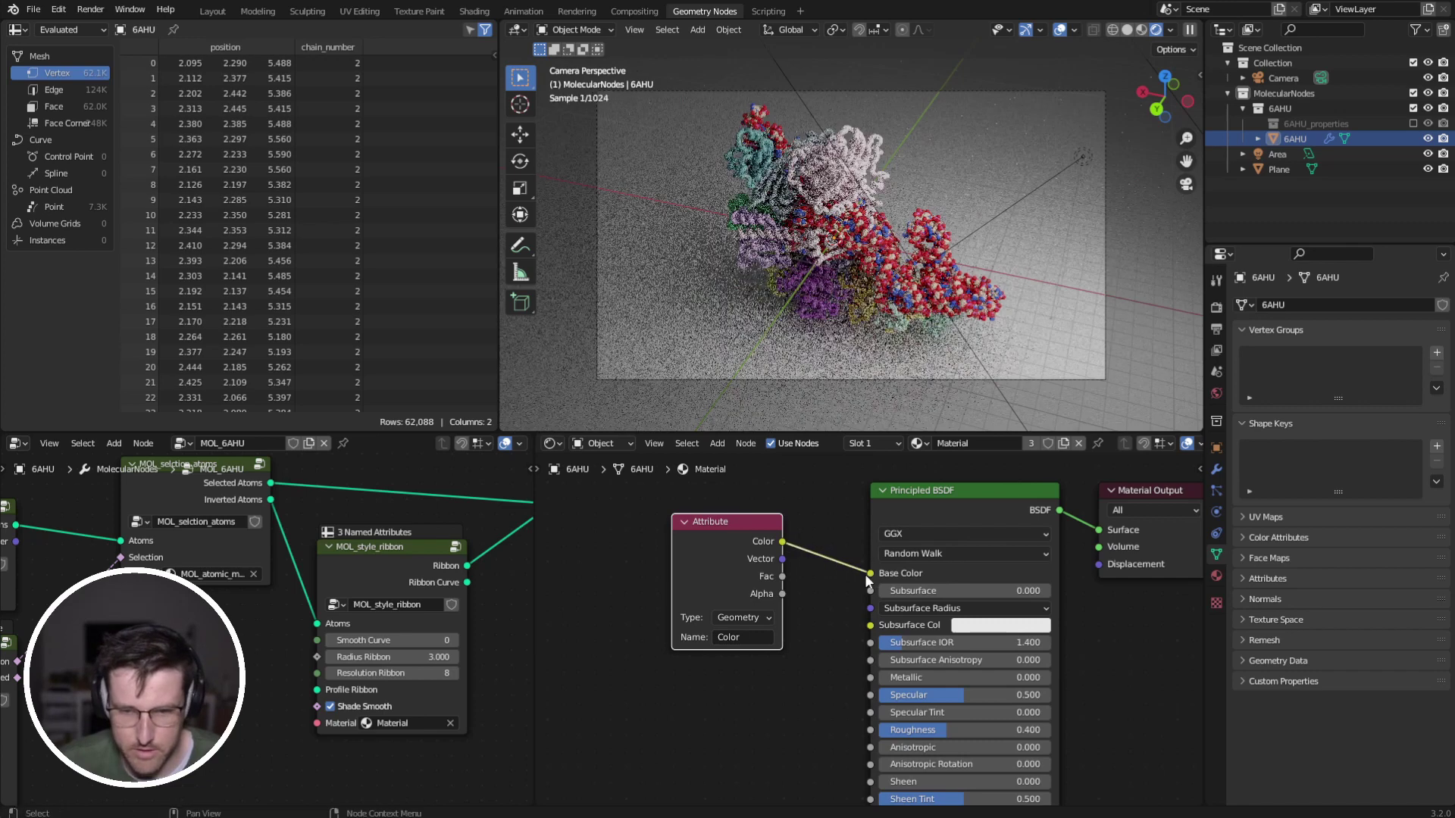
drag(706, 541, 750, 523)
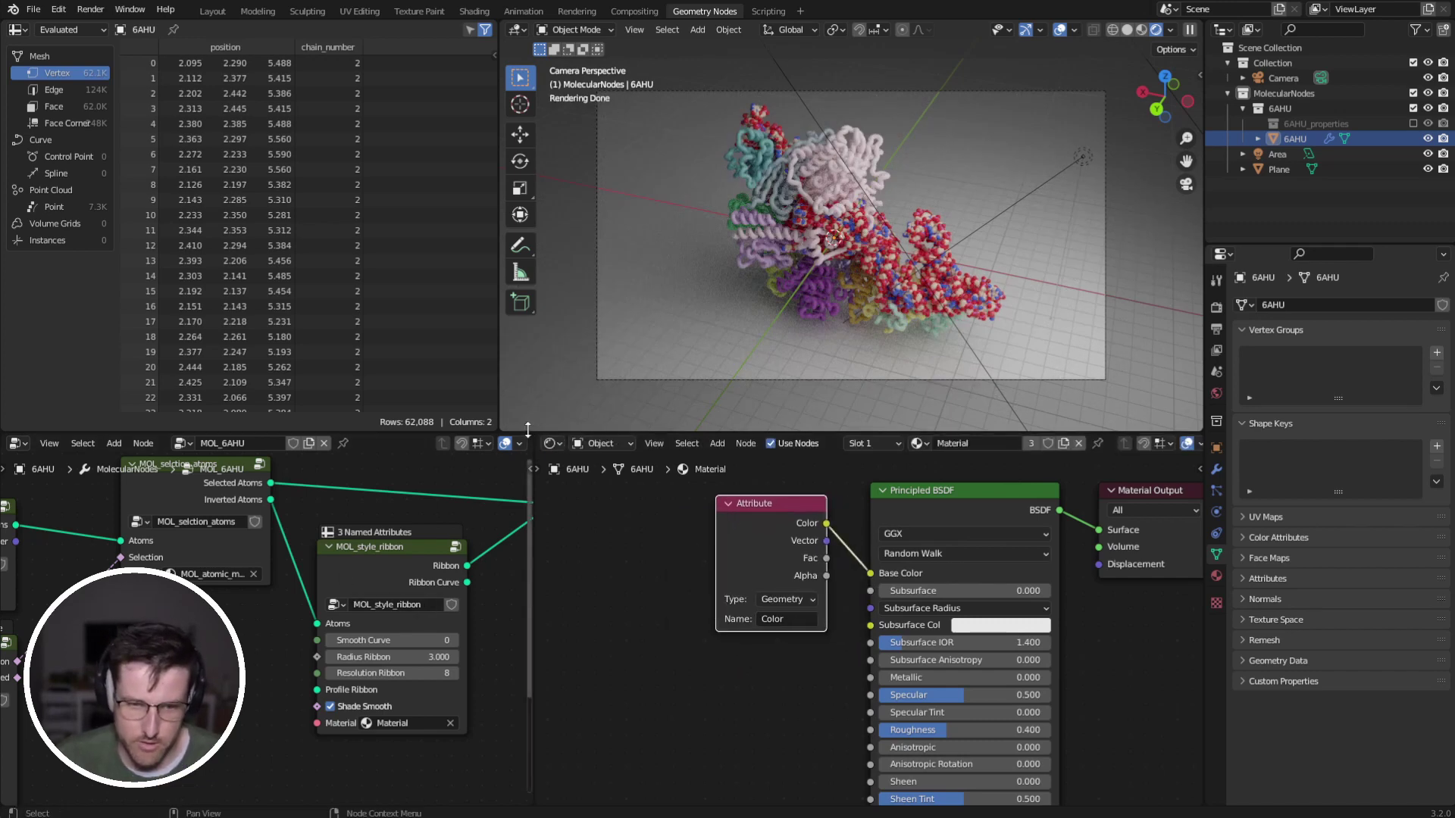
Make the node editors taller, move the Principled BSDF down, and route the Attribute's Color directly into the Material Output's Surface.
drag(528, 429, 528, 311)
middle_drag(970, 433, 782, 453)
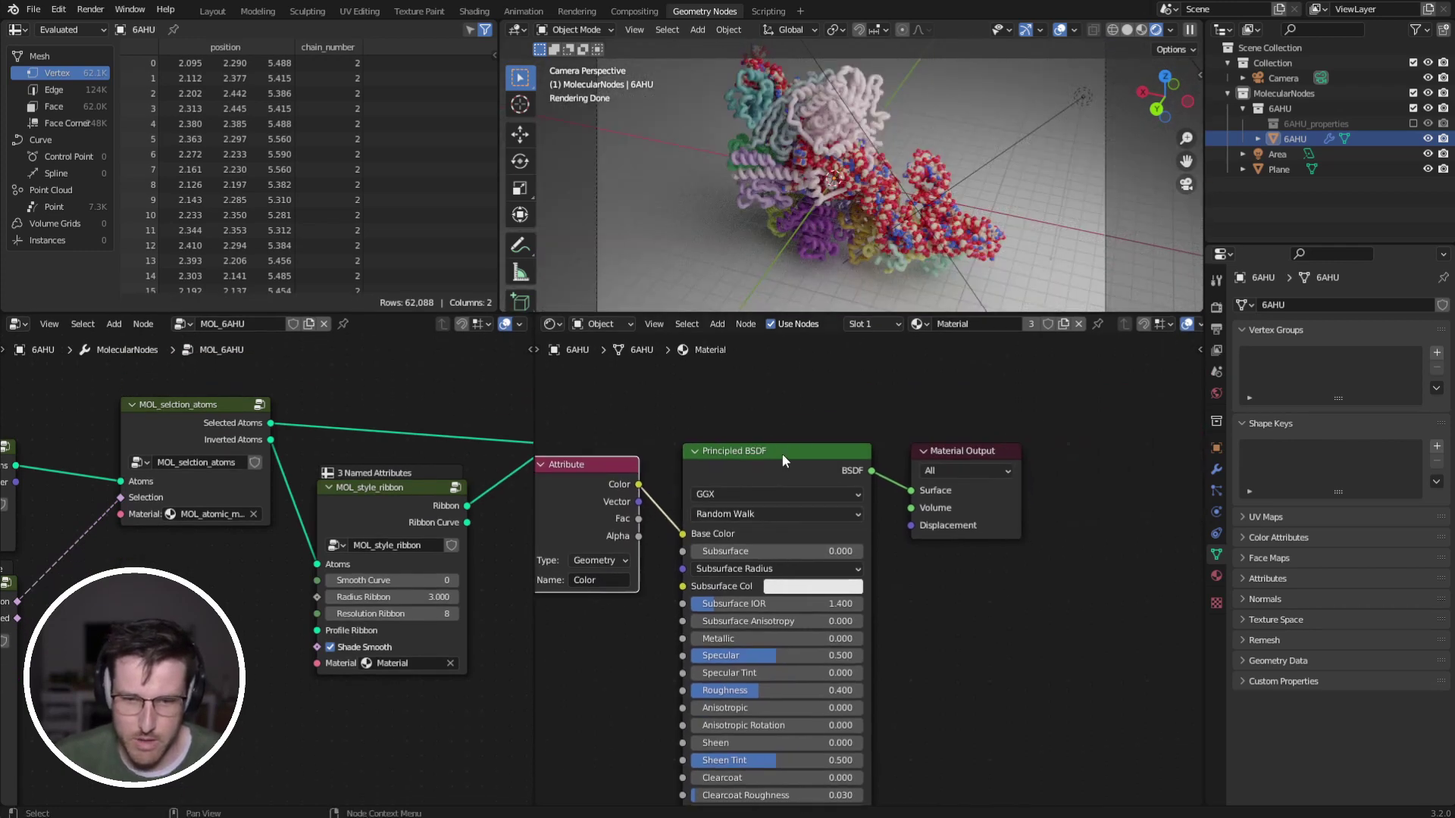
drag(782, 453, 810, 490)
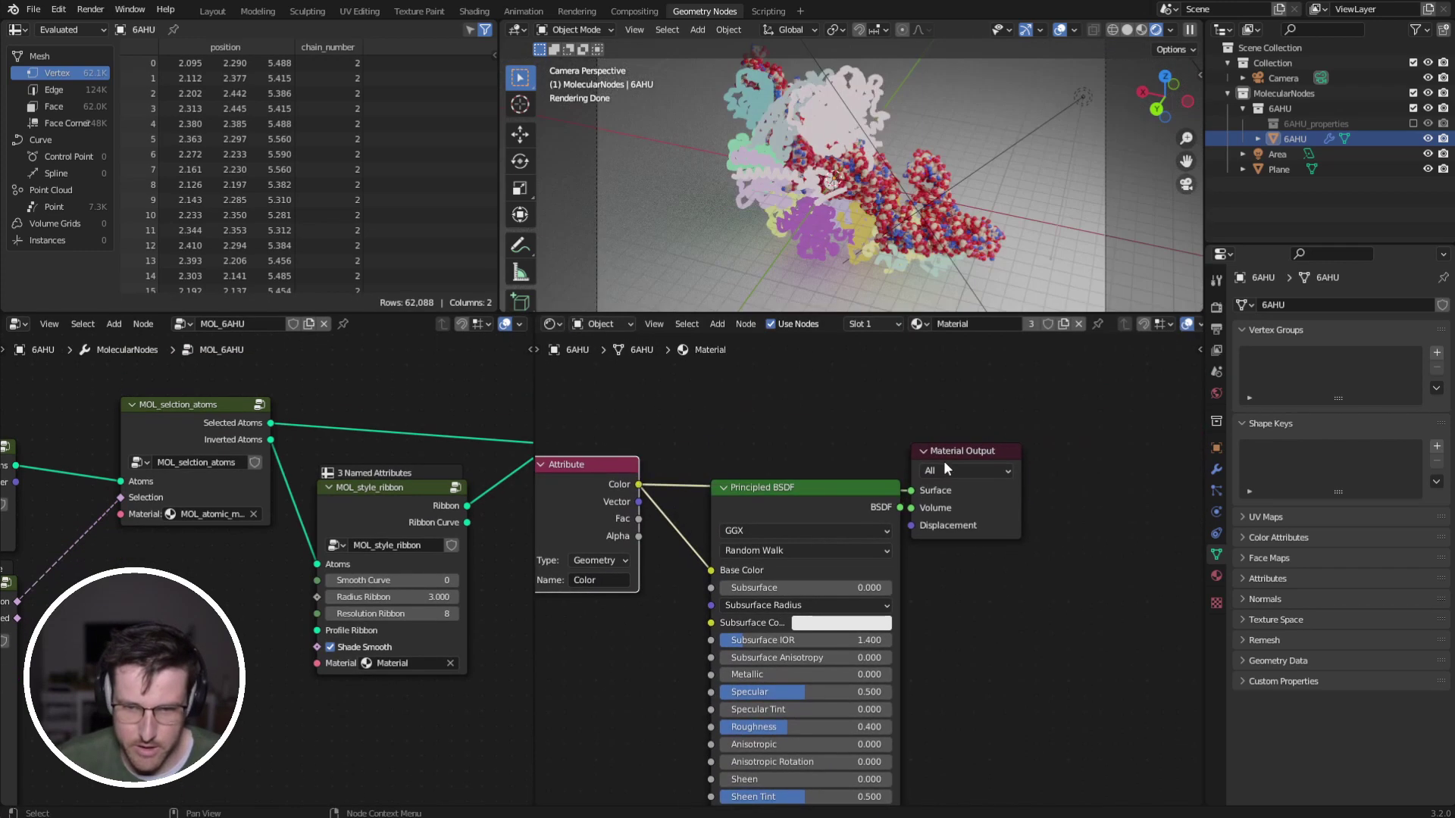
Reselect the 6AHU structure and render the image to preview the ribbons with the unshaded attribute colours.
click(1030, 175)
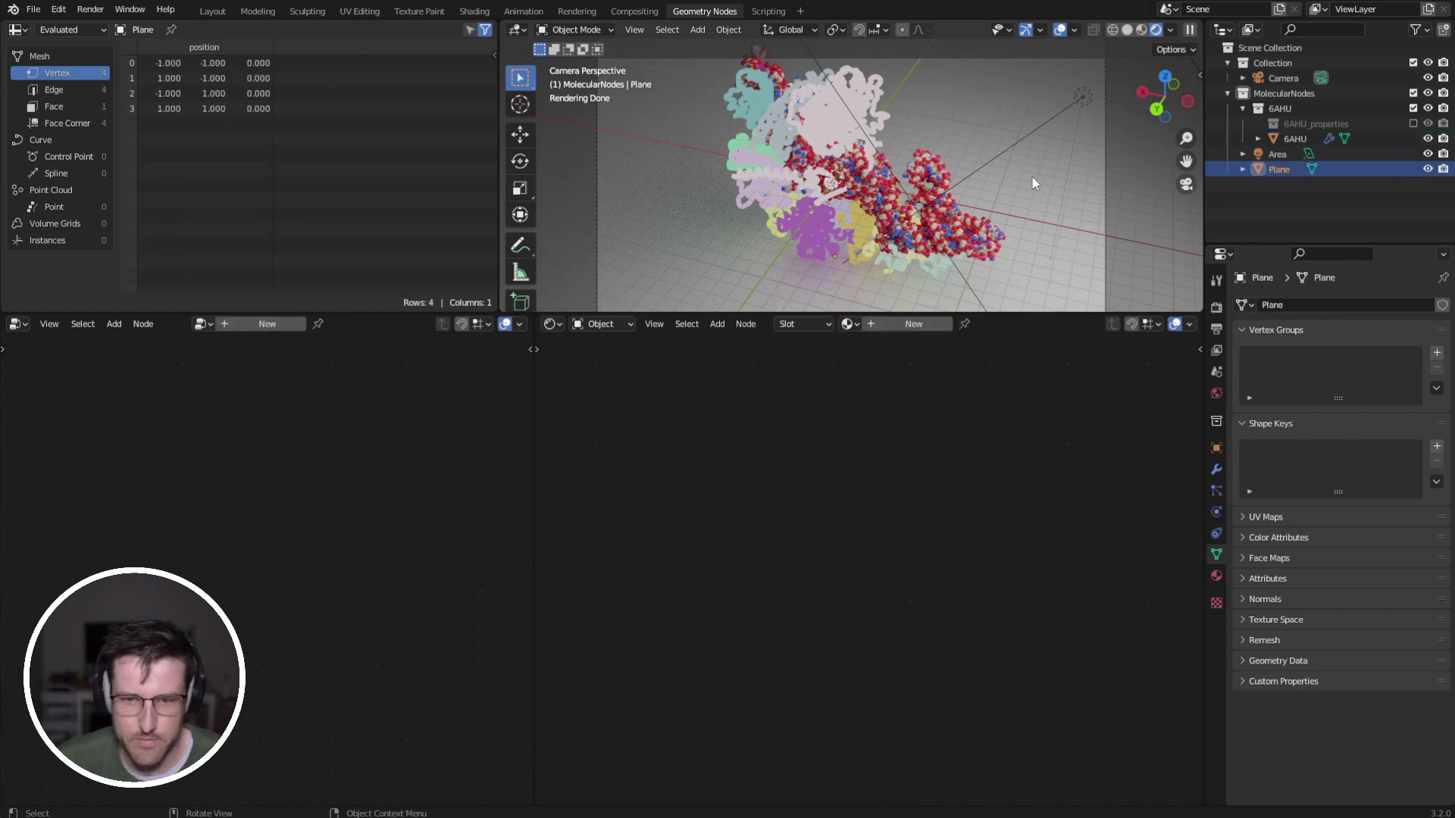
click(821, 111)
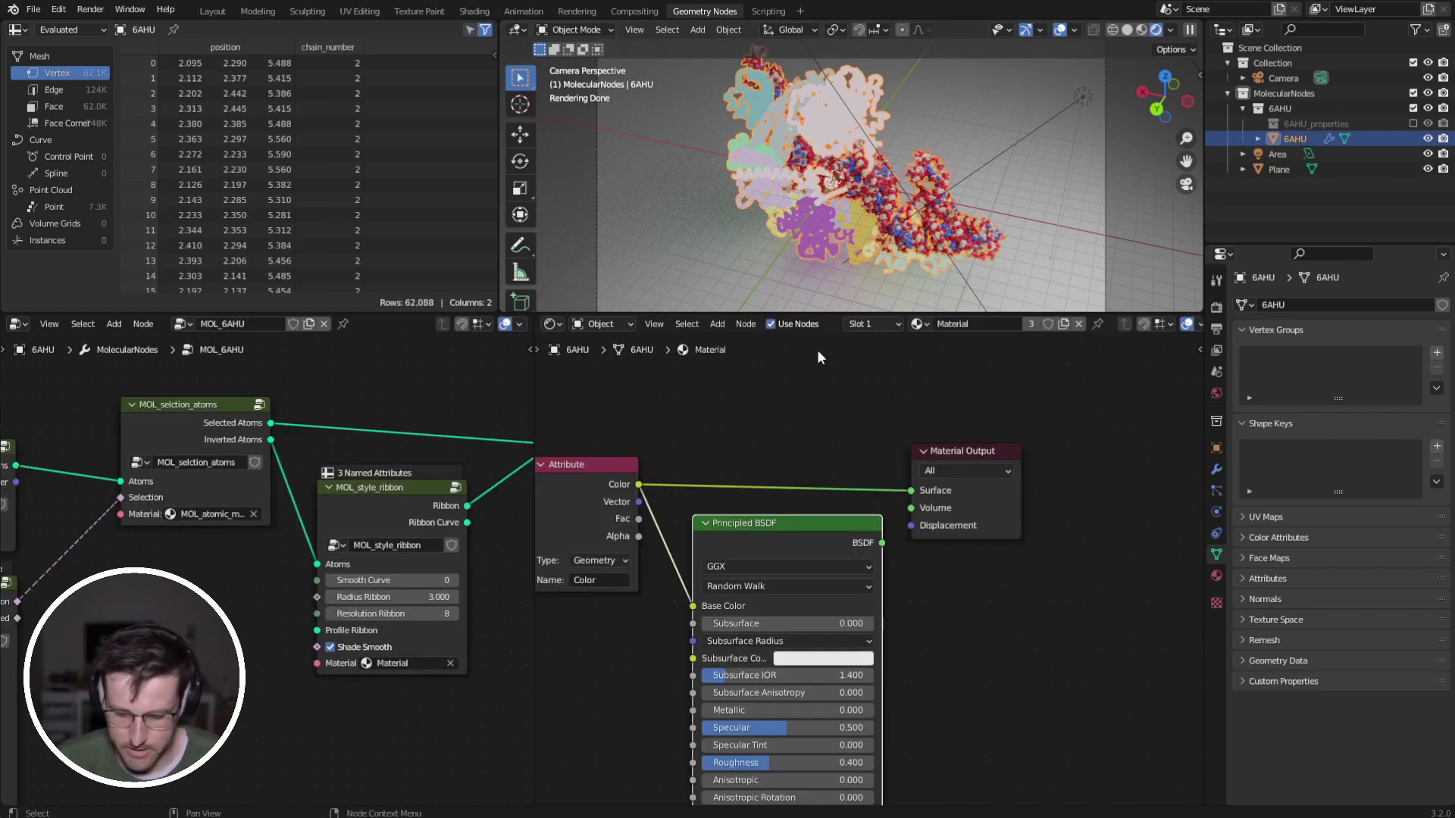
key(F12)
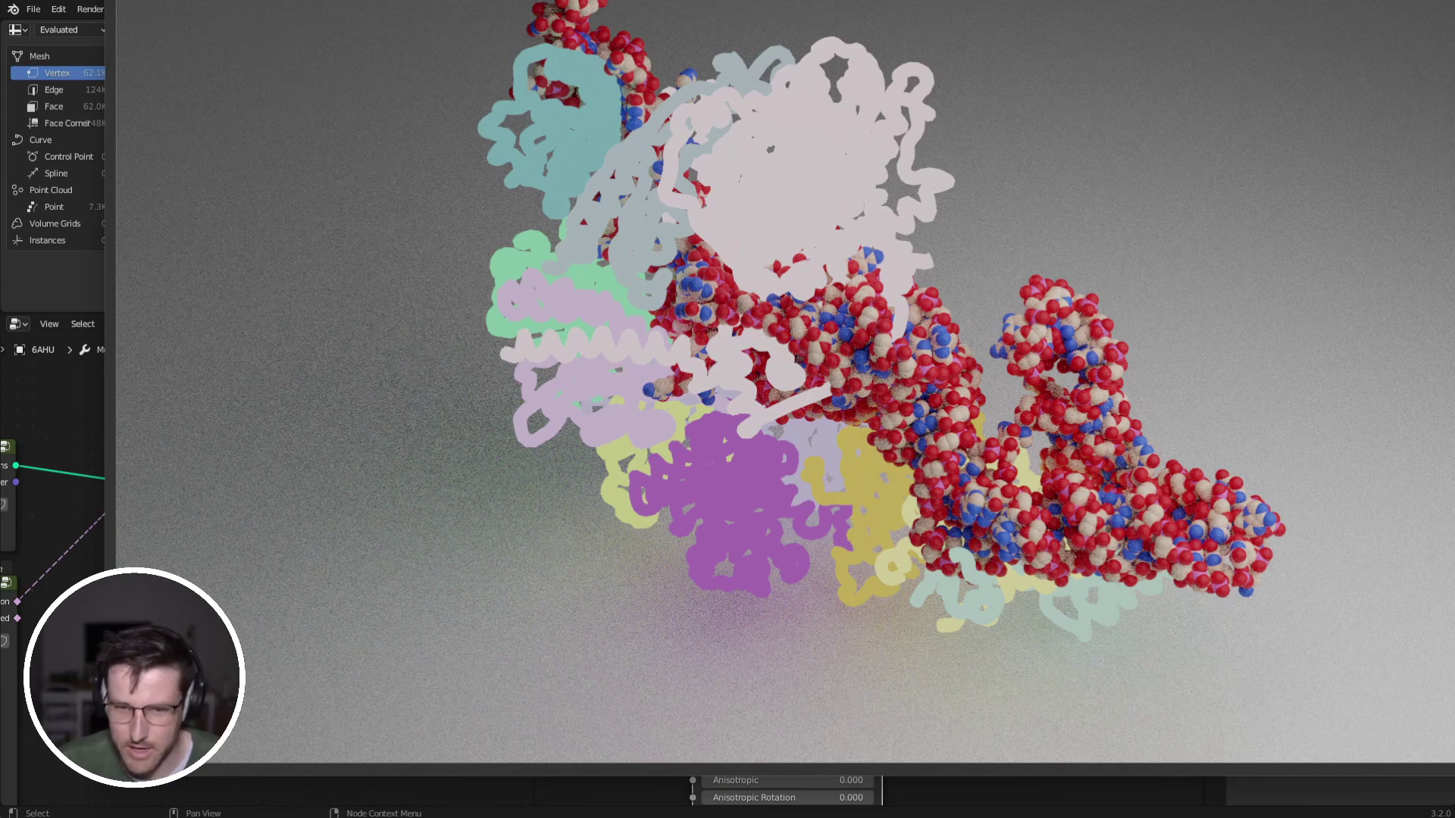
key(Escape)
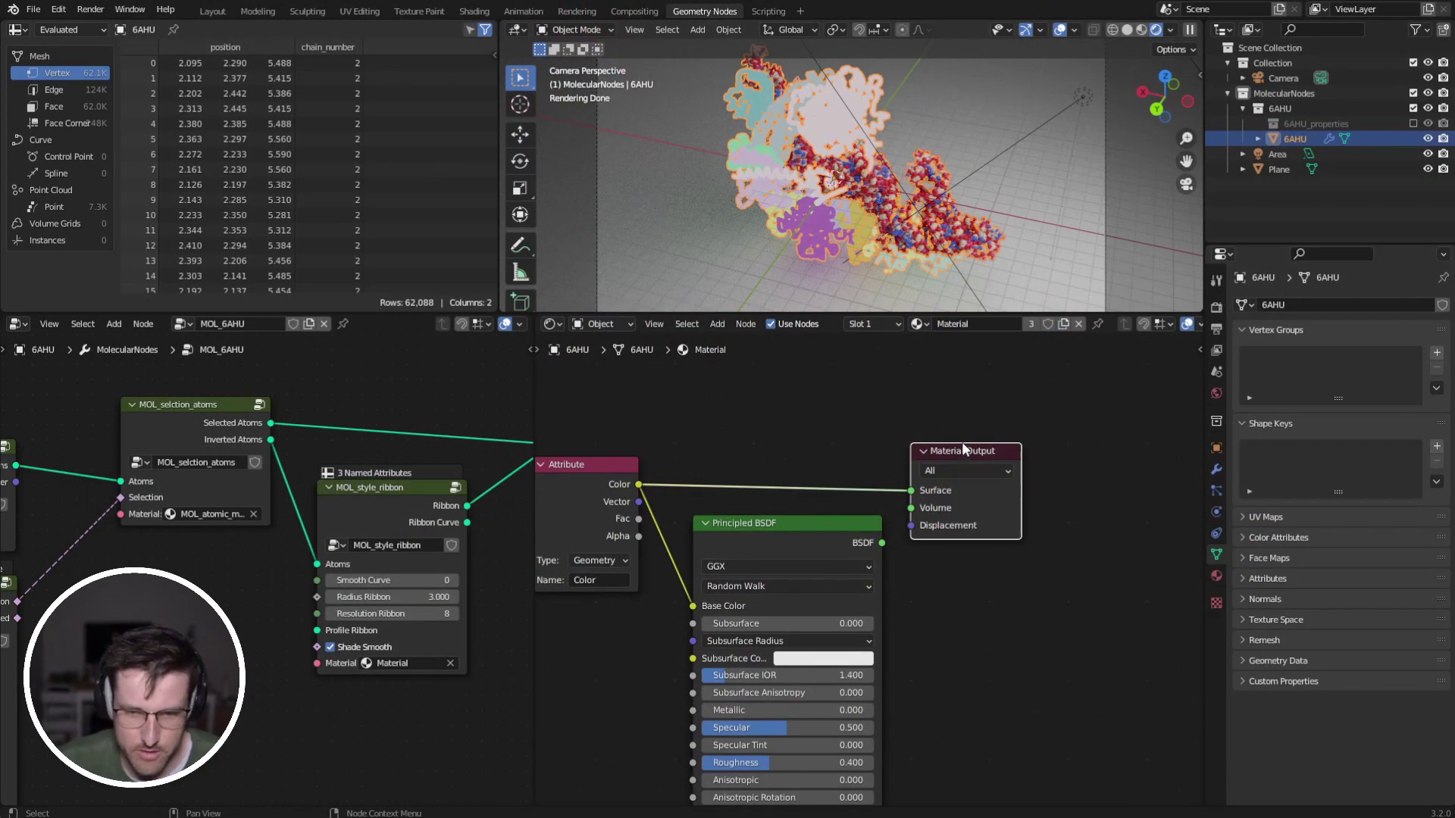
Reconnect the Principled BSDF to the Material Output's Surface and space out the two nodes.
drag(962, 442, 1020, 416)
drag(882, 542, 968, 463)
drag(816, 515, 858, 447)
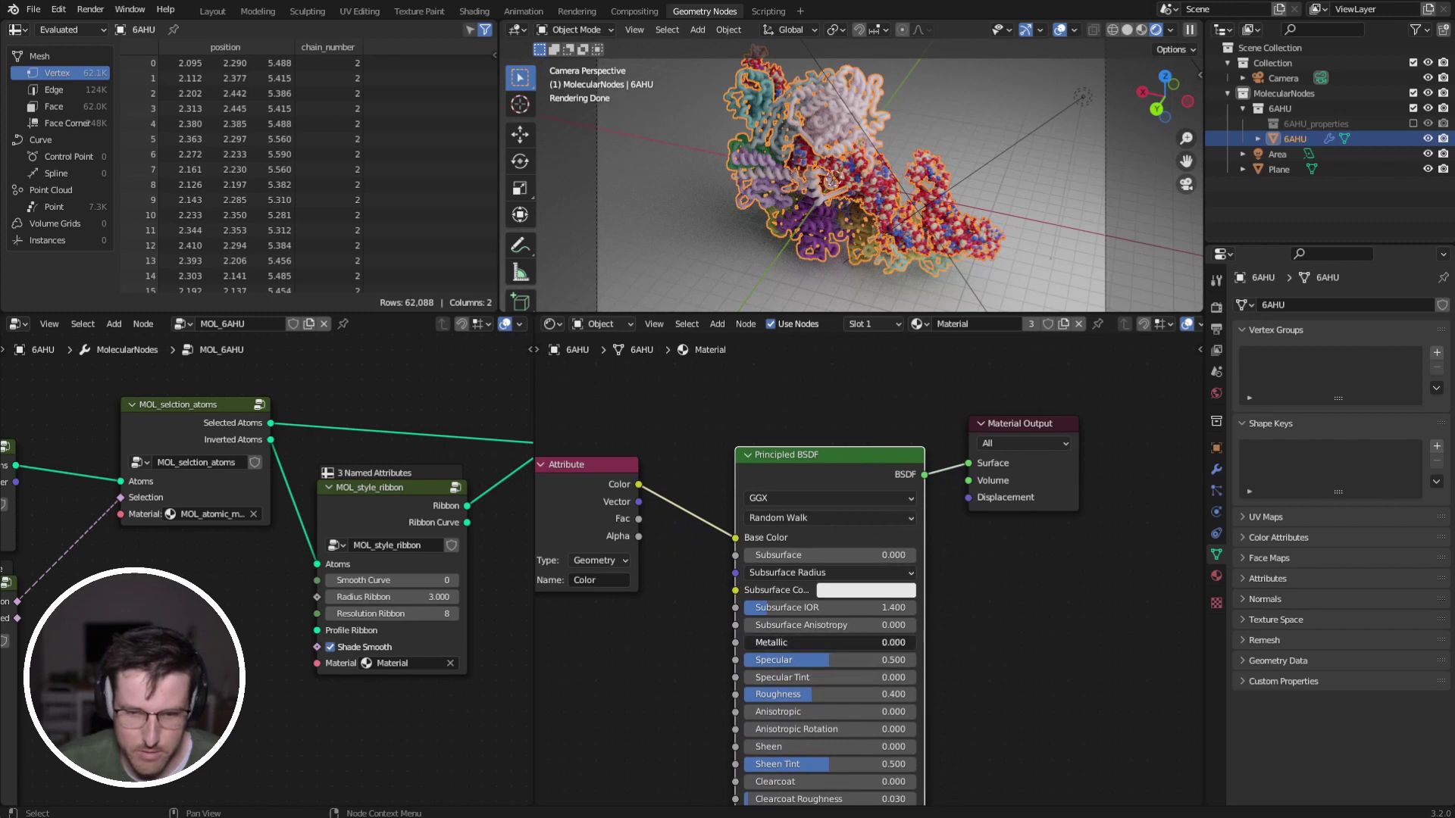
Set the Principled BSDF's Metallic to 1.000 and Roughness to 0.000 for the ribbon material.
drag(833, 642, 918, 651)
middle_drag(936, 660, 977, 571)
drag(889, 603, 780, 603)
click(587, 609)
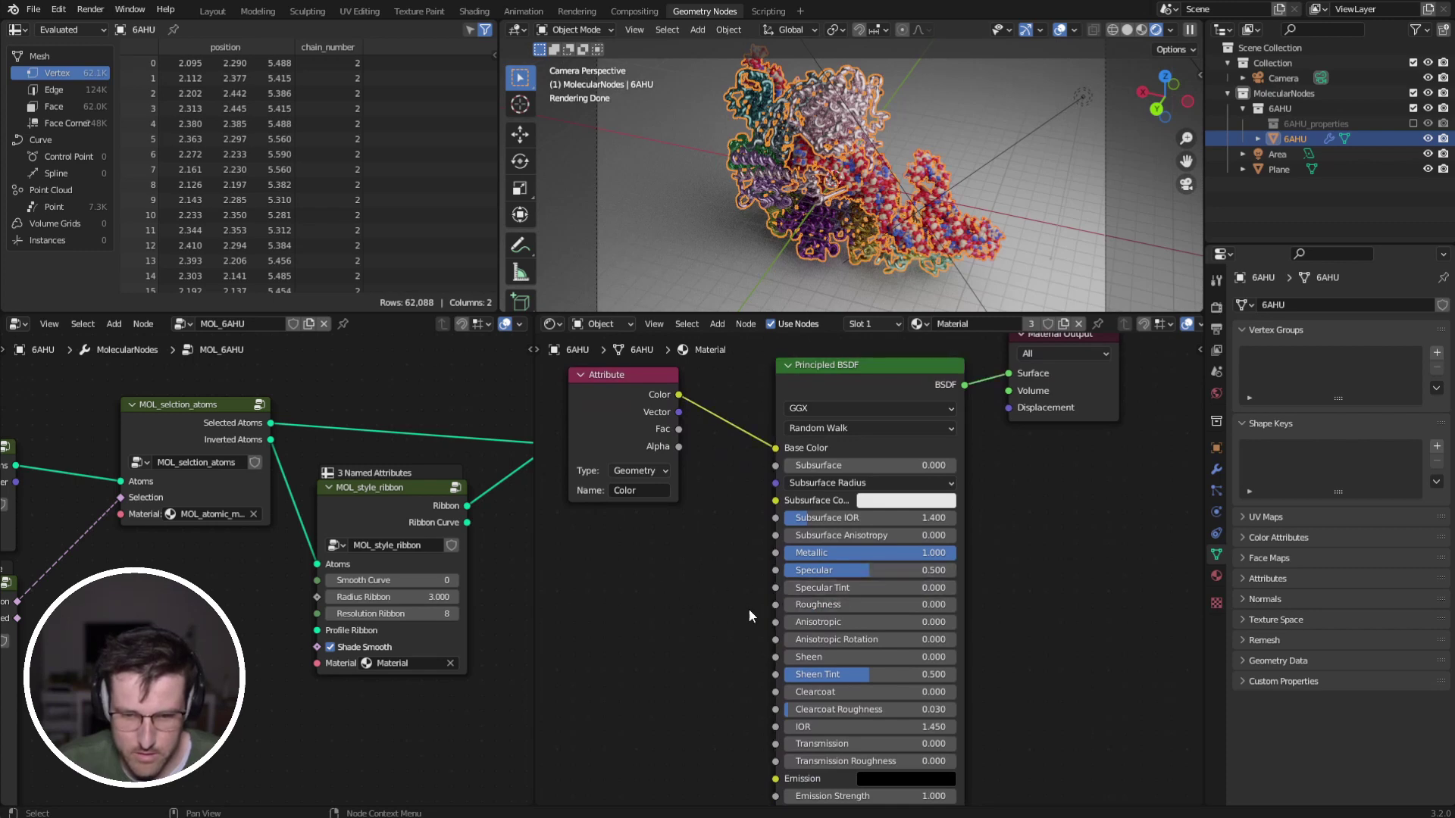
Render the image to check the metallic ribbons in an enlarged render window, and close it.
key(F12)
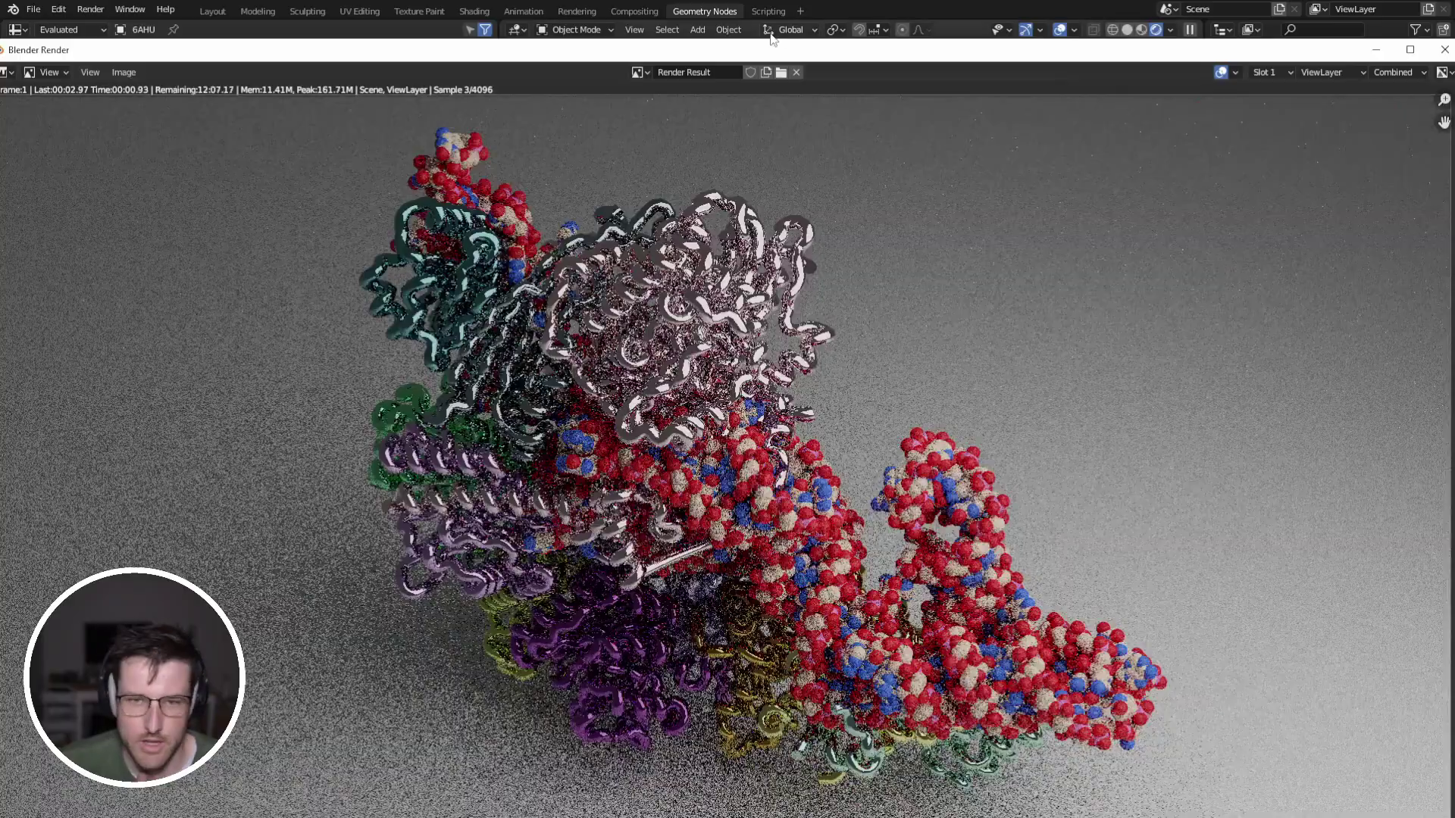
drag(770, 41, 771, 0)
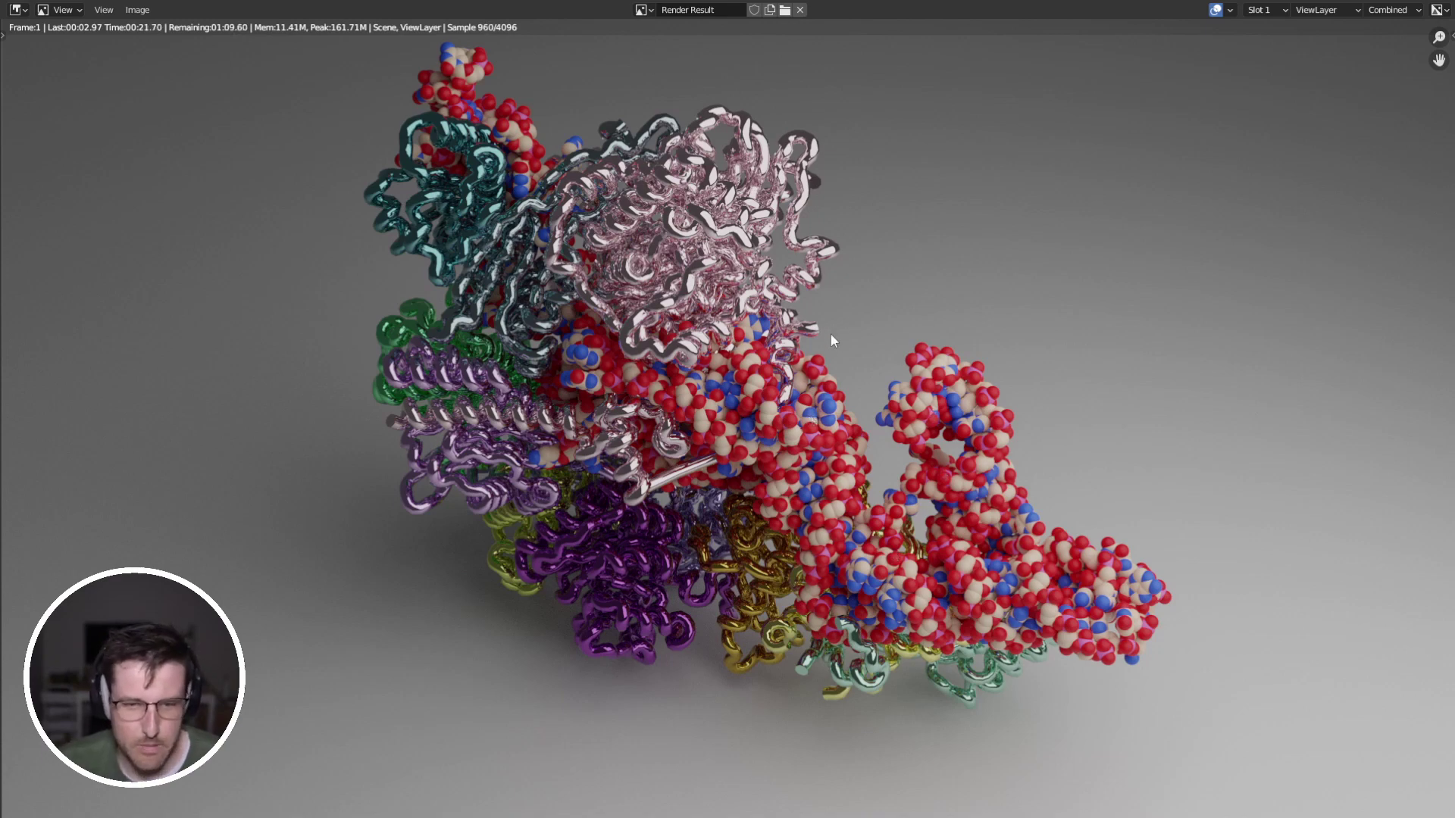
key(Escape)
key(Escape)
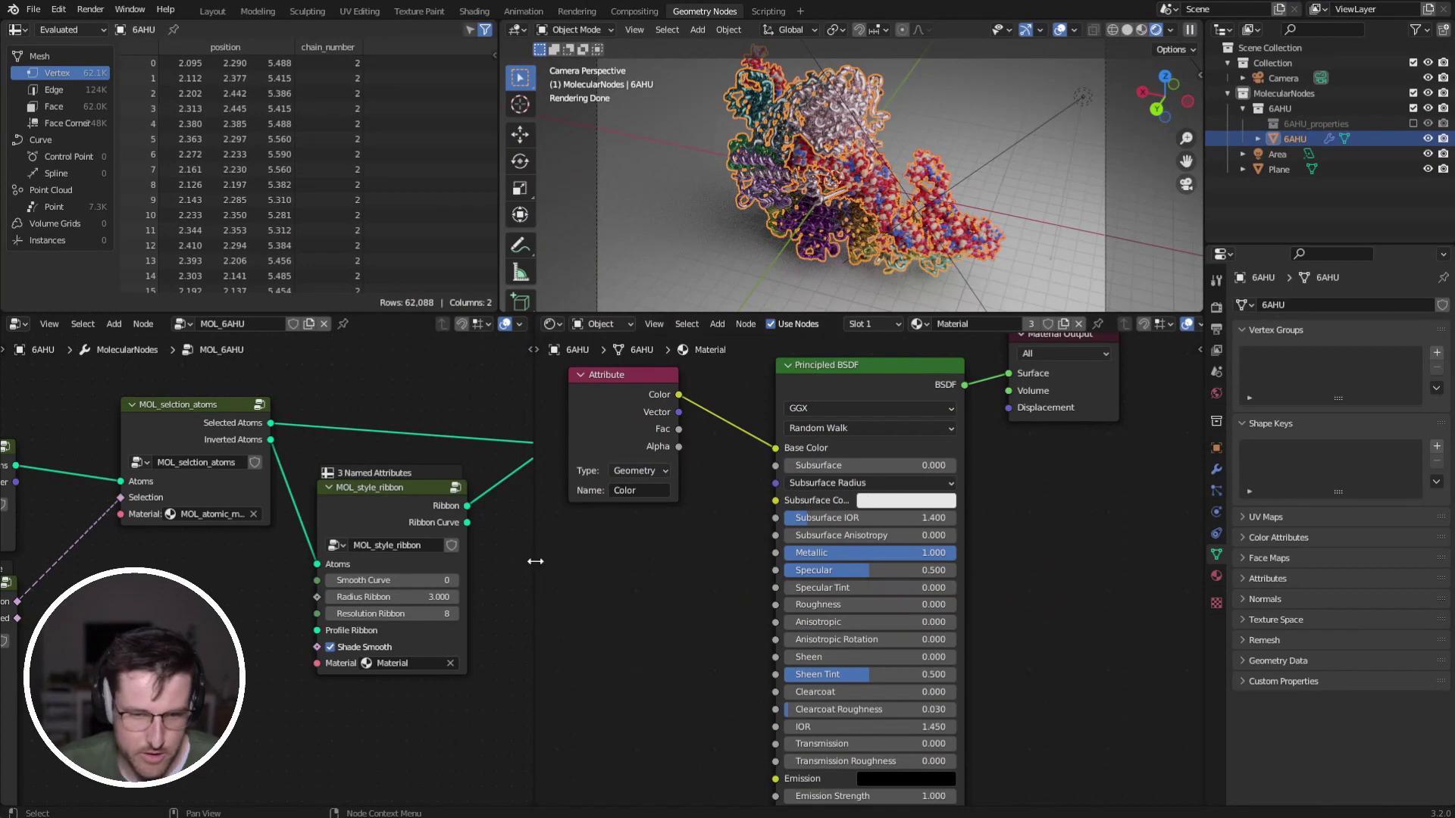
Widen the geometry node editor and spread out the ribbon, Join Geometry and Group Output nodes to make room for another style.
drag(535, 561, 1076, 559)
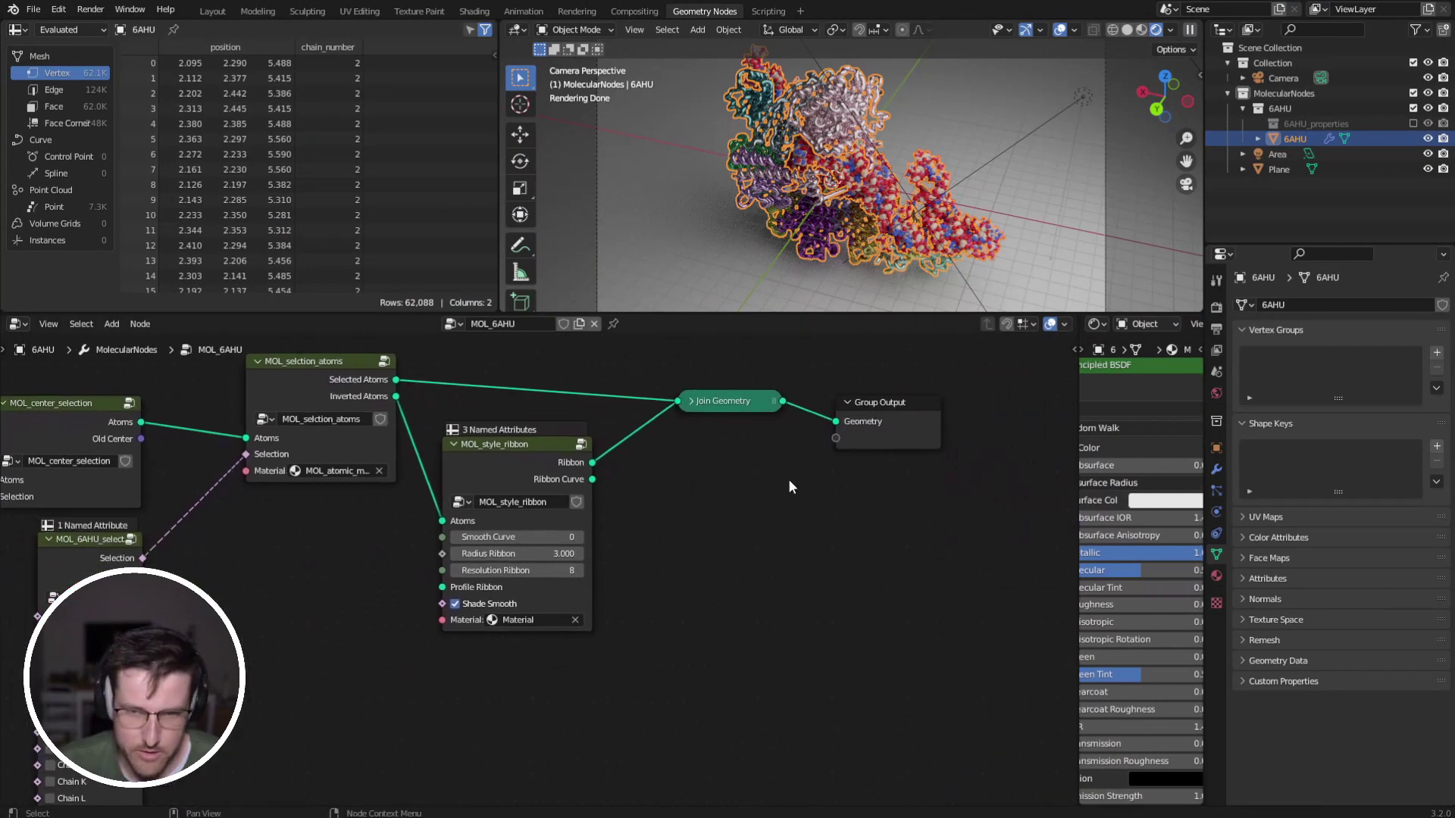
middle_drag(666, 501, 785, 529)
drag(603, 506, 577, 633)
middle_drag(685, 574, 538, 703)
drag(661, 491, 902, 675)
key(g)
click(1030, 666)
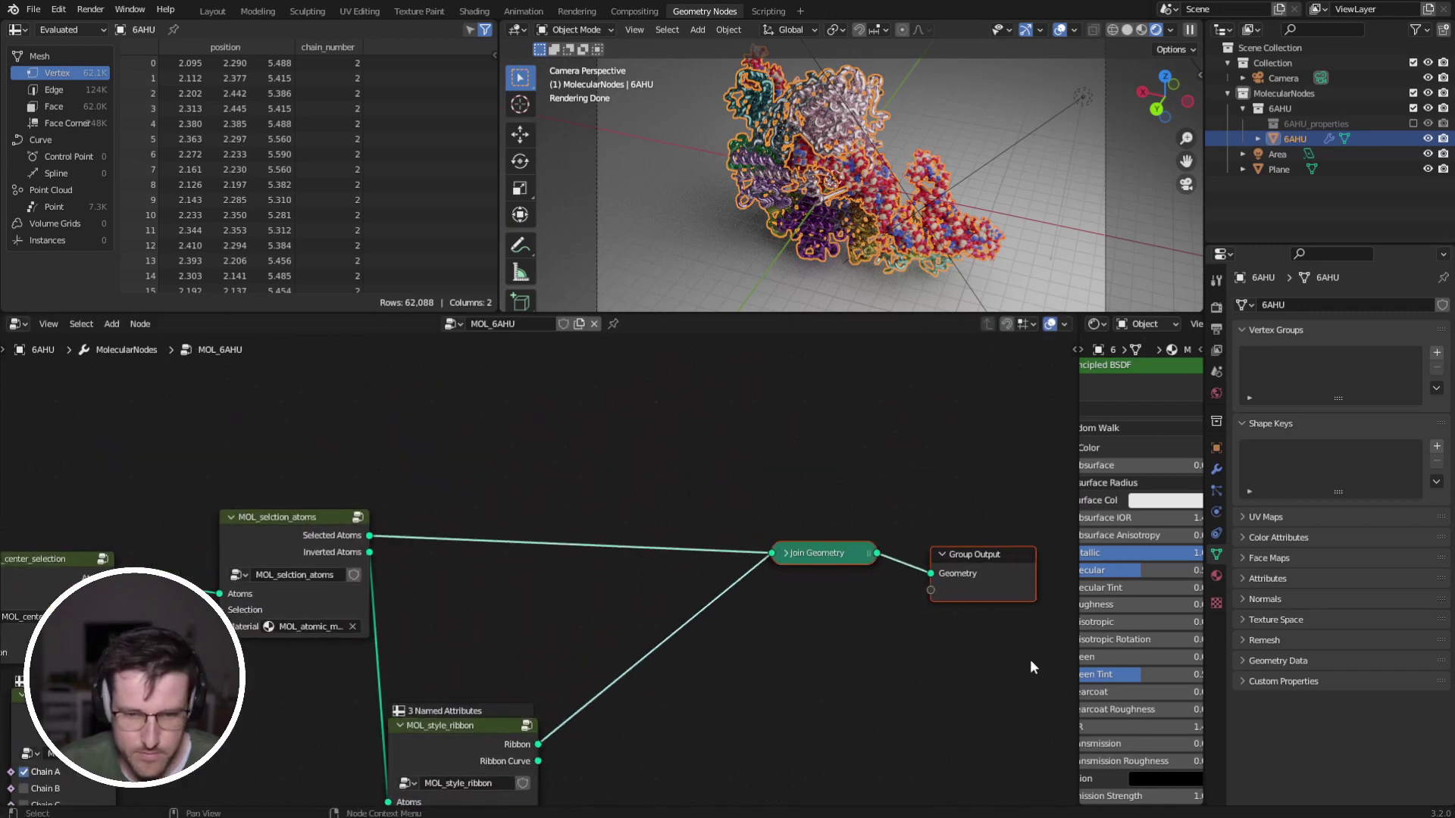
Add a MOL_style_surface node between the Selected Atoms output and Join Geometry.
key(shift+a)
mouse_move(597, 769)
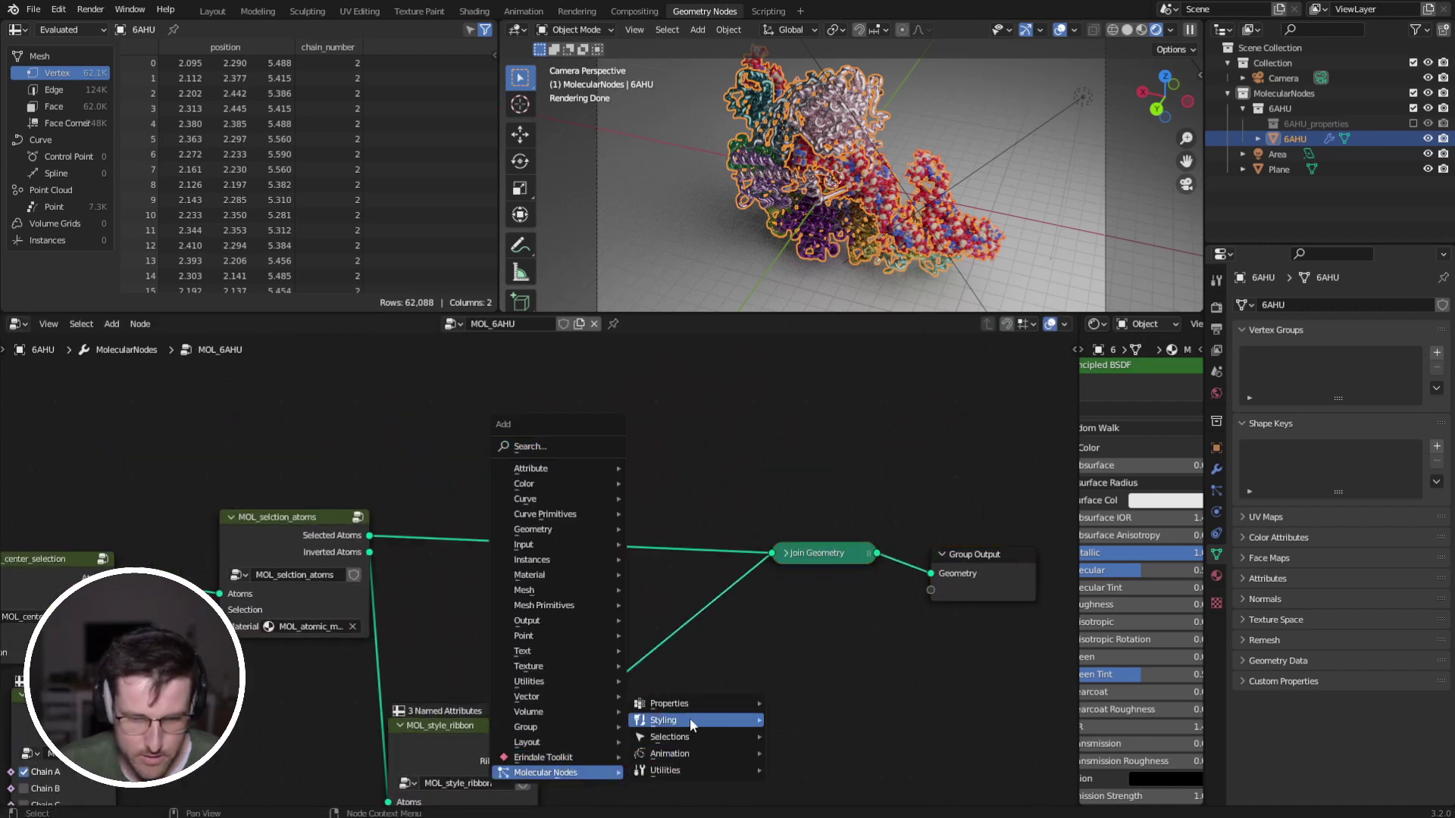
mouse_move(691, 720)
click(830, 594)
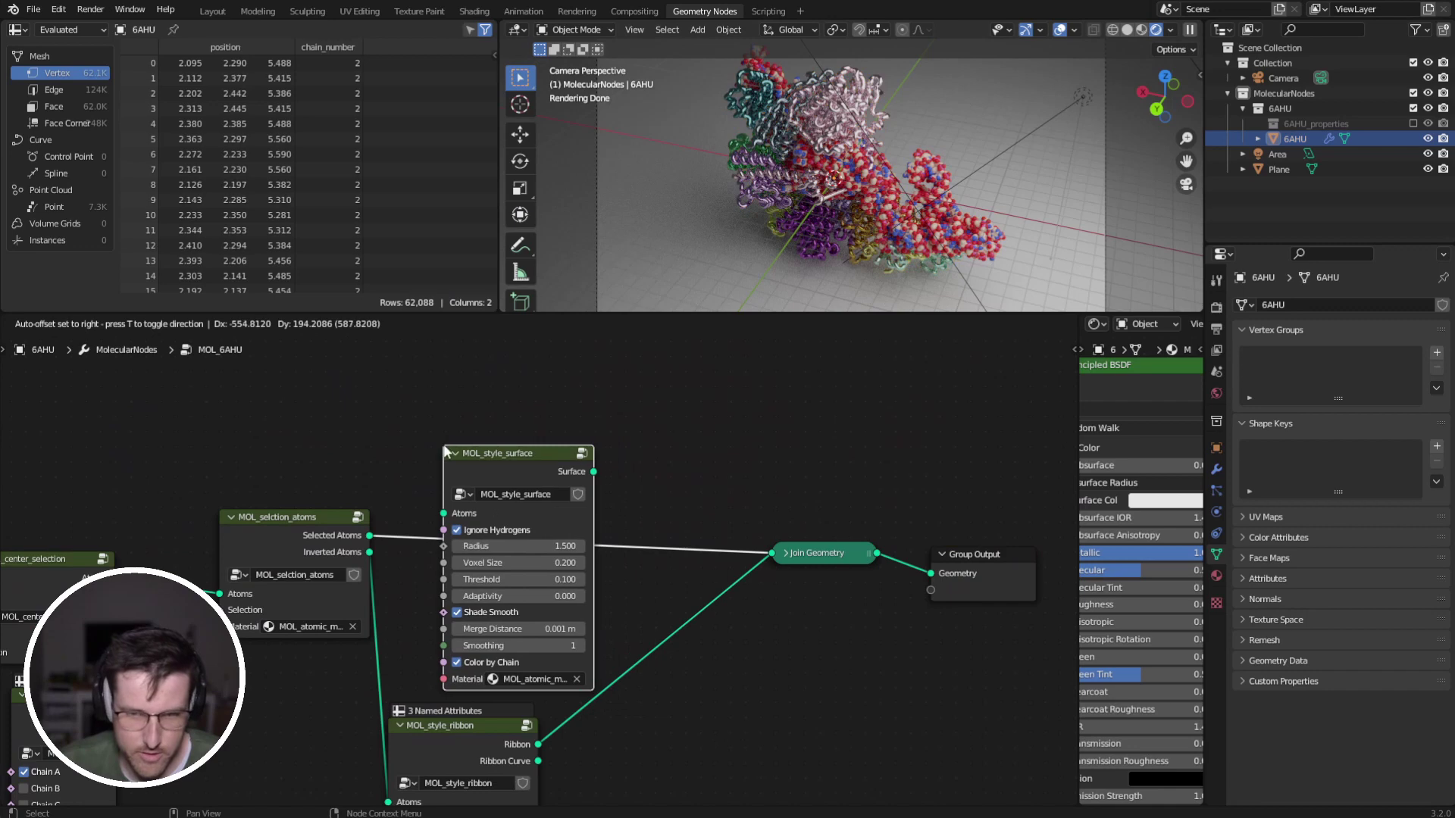
click(502, 412)
Set the surface node's Radius to 1.300, Smoothing to 0 and Voxel Size to 0.100.
scroll(531, 485, up, 2)
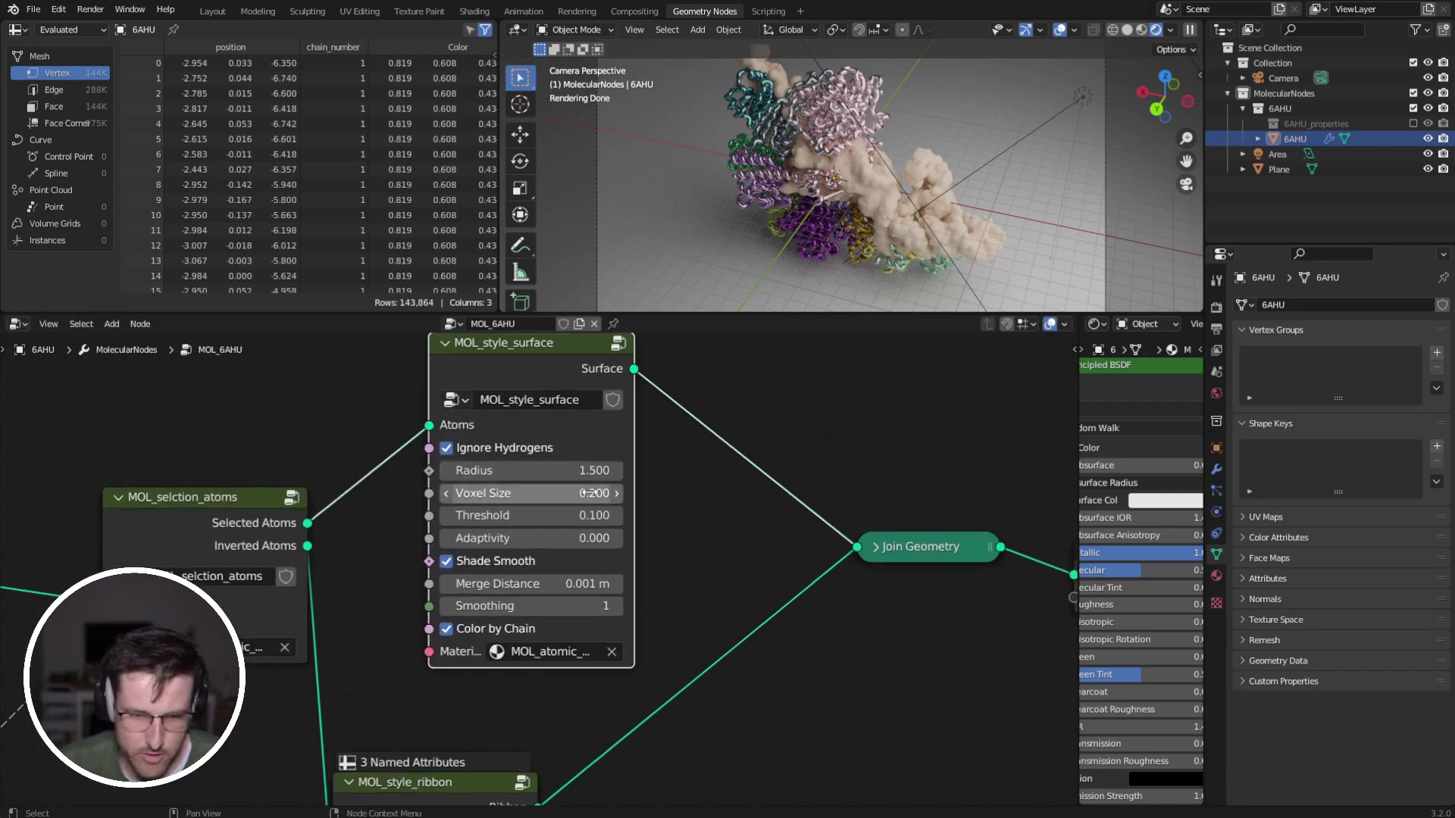
click(594, 482)
key(Return)
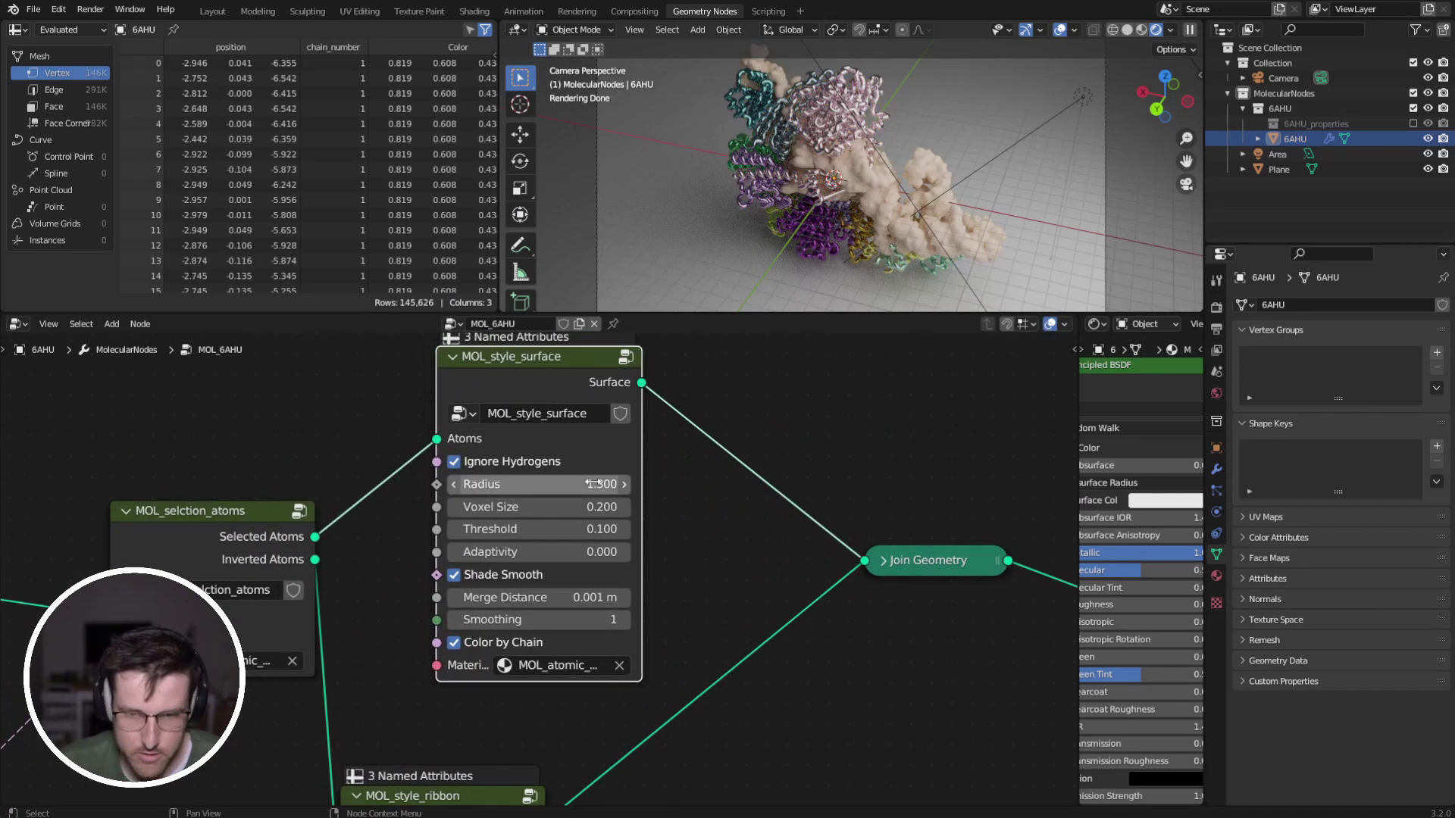
click(451, 619)
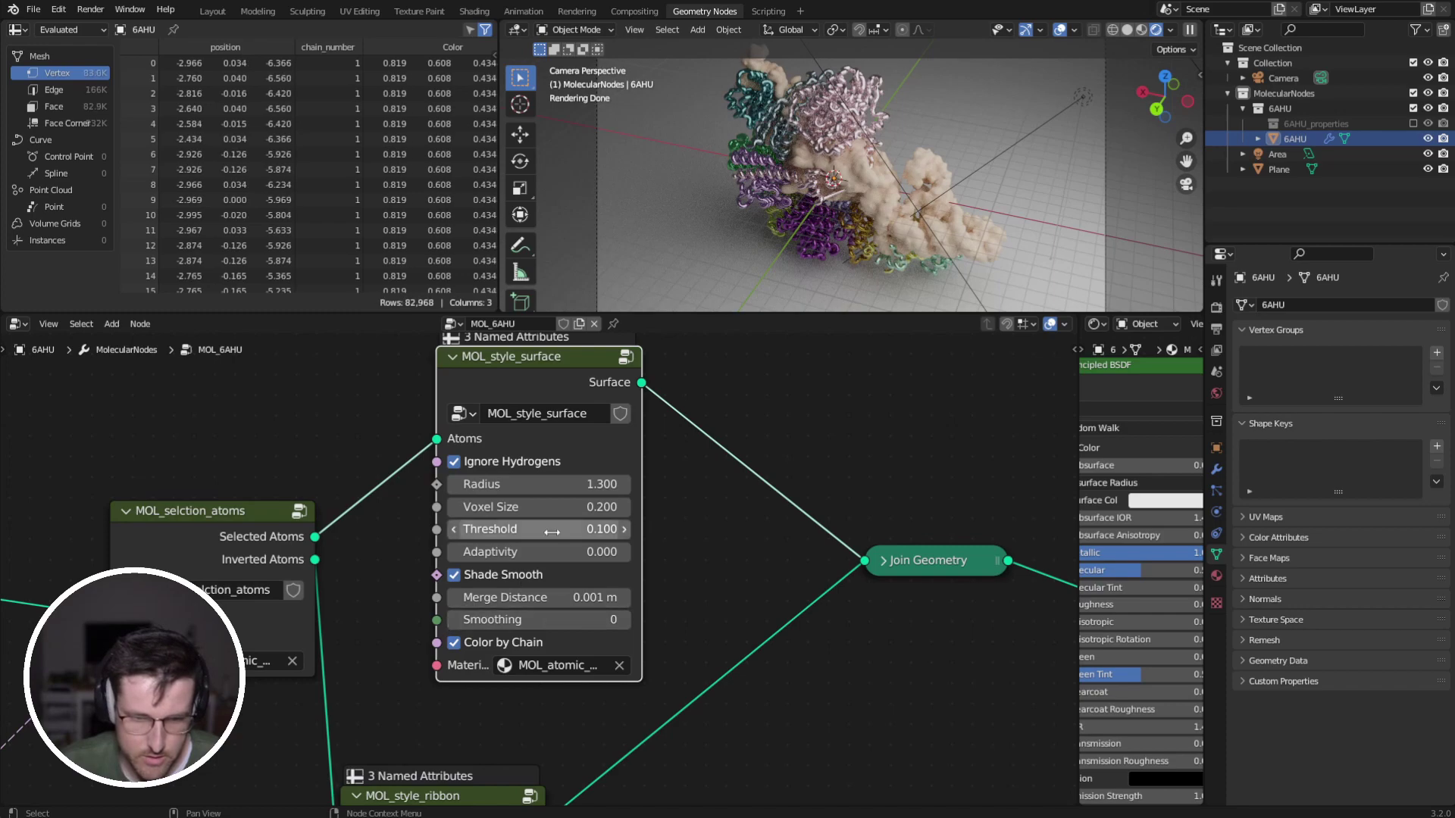
click(559, 509)
text(0.1)
key(Return)
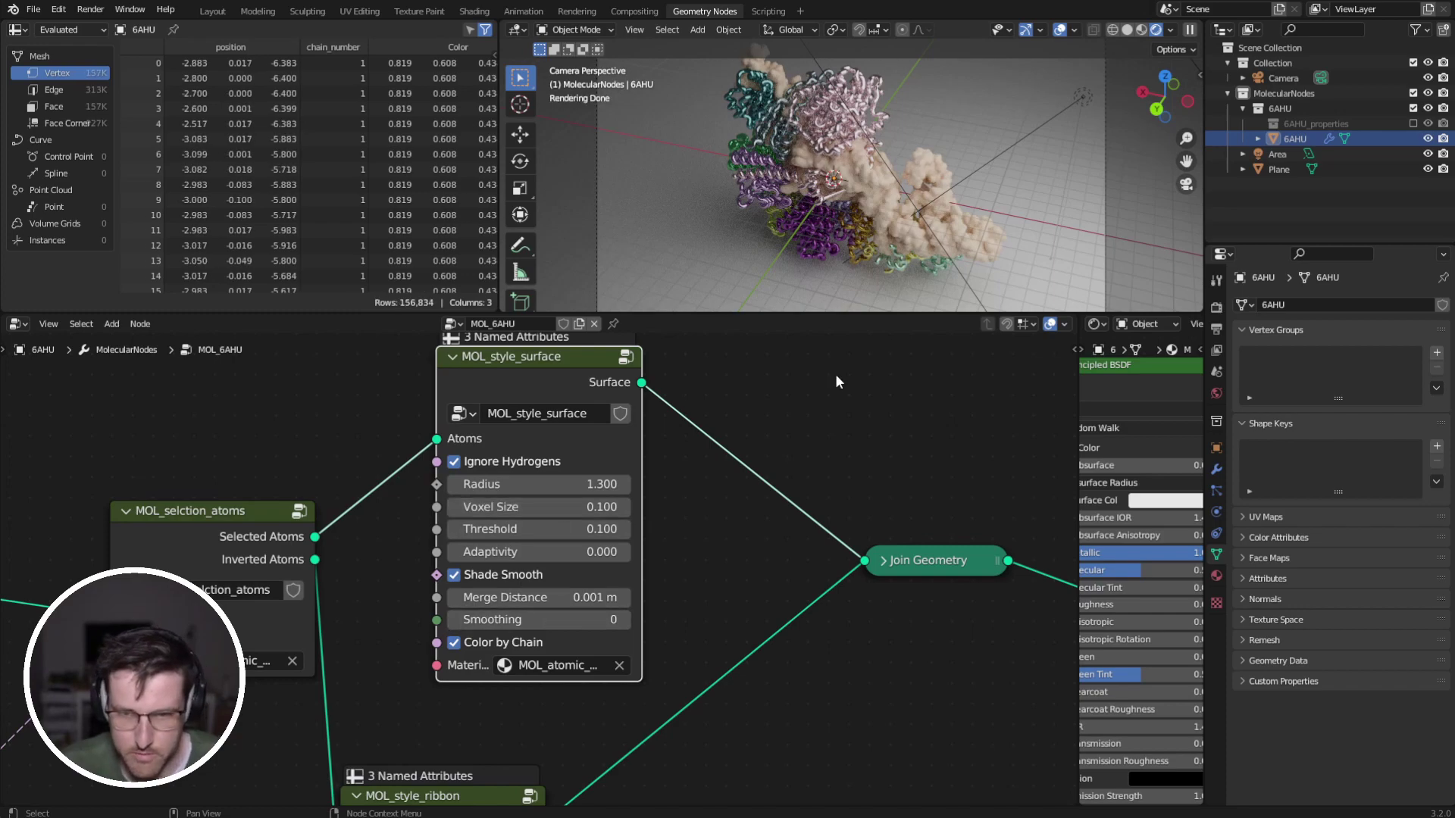
Move Join Geometry and Group Output farther from the surface node, and also link Selected Atoms directly into Join Geometry.
scroll(971, 223, up, 3)
shift+middle_drag(973, 224, 848, 186)
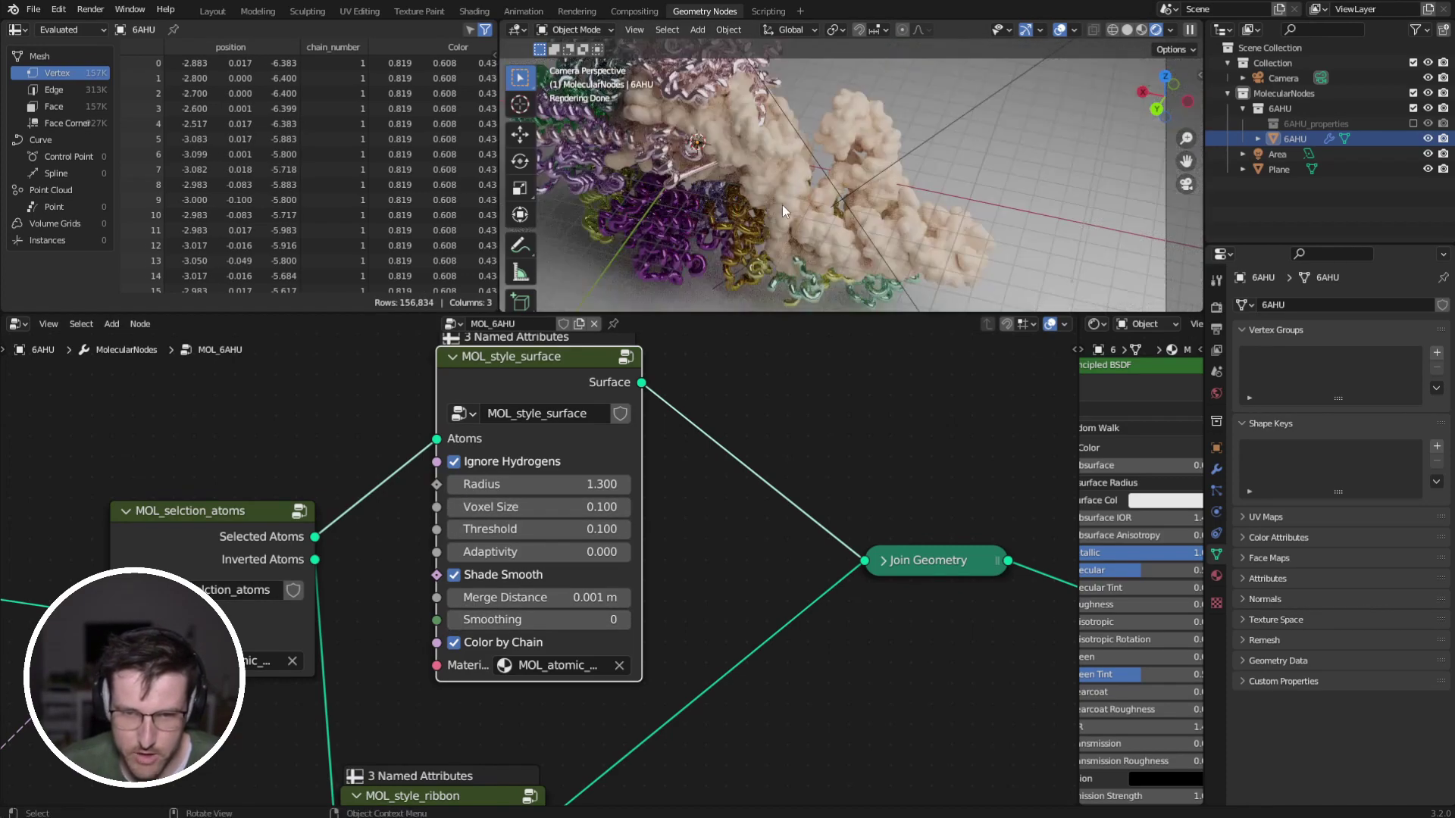
drag(522, 374, 563, 368)
scroll(613, 448, down, 3)
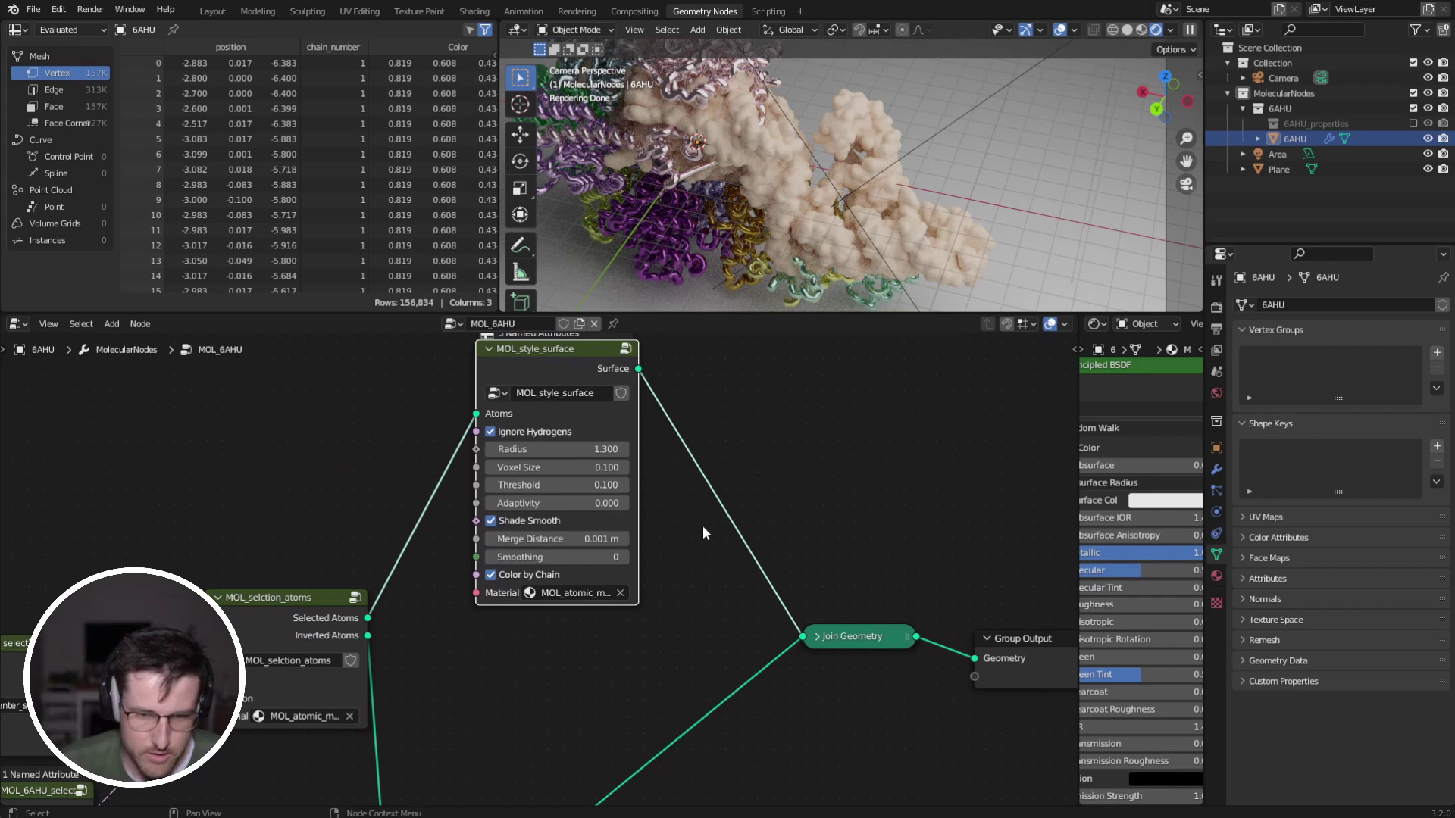
middle_drag(740, 533, 731, 495)
drag(826, 552, 996, 698)
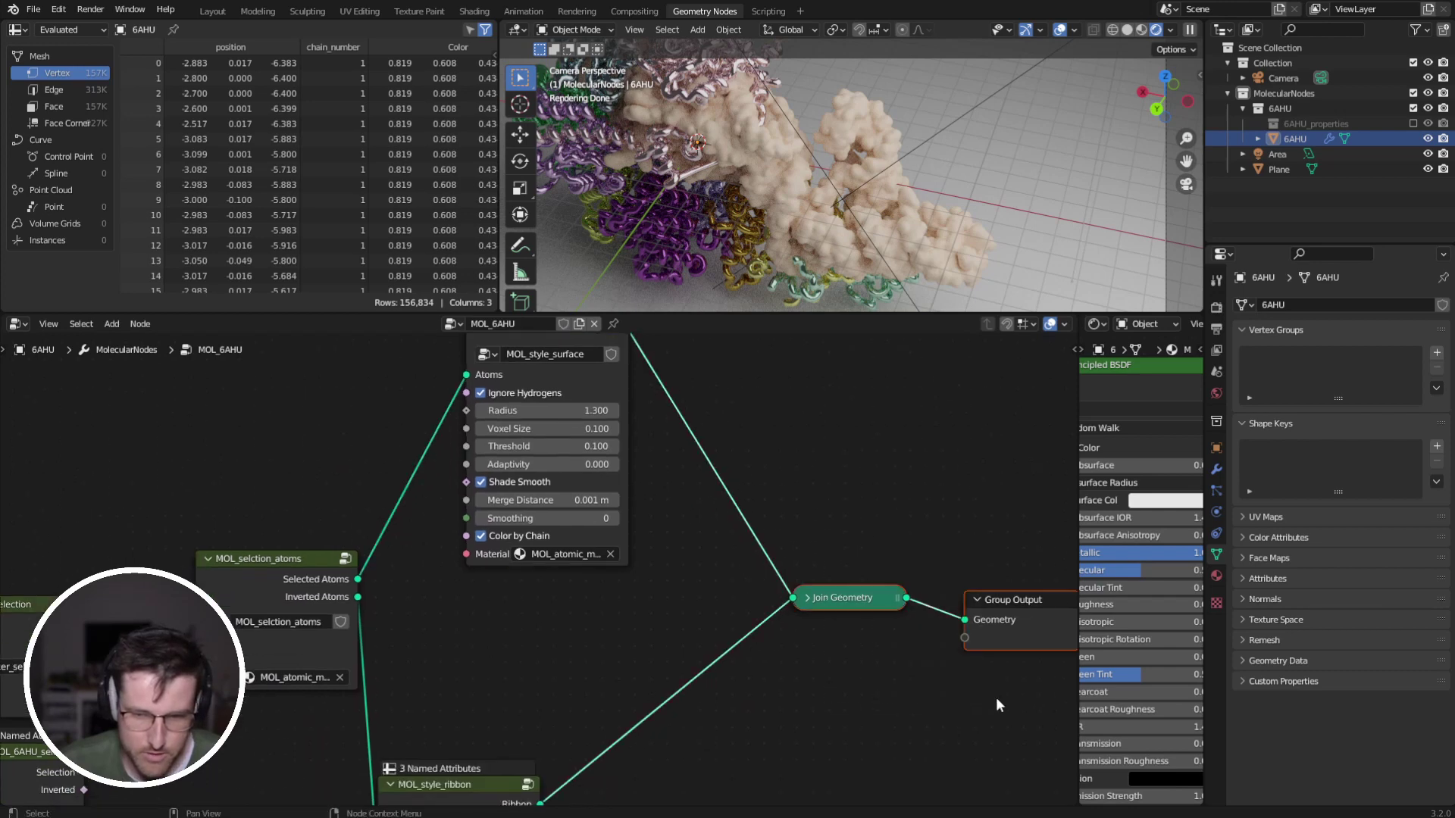
key(g)
click(1102, 676)
drag(345, 579, 895, 580)
middle_drag(703, 389, 720, 456)
drag(568, 439, 600, 430)
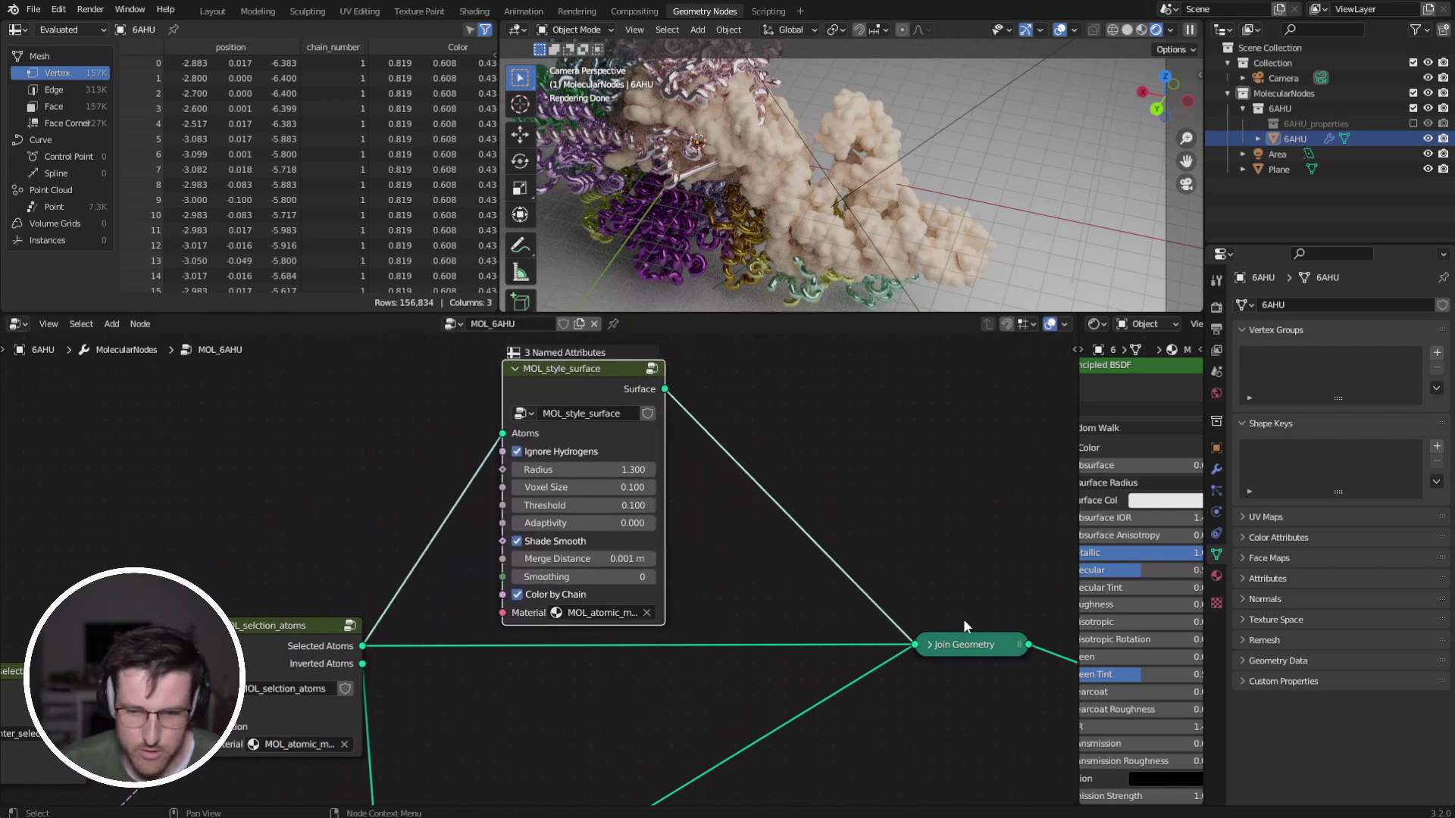
middle_drag(869, 635, 846, 615)
click(580, 592)
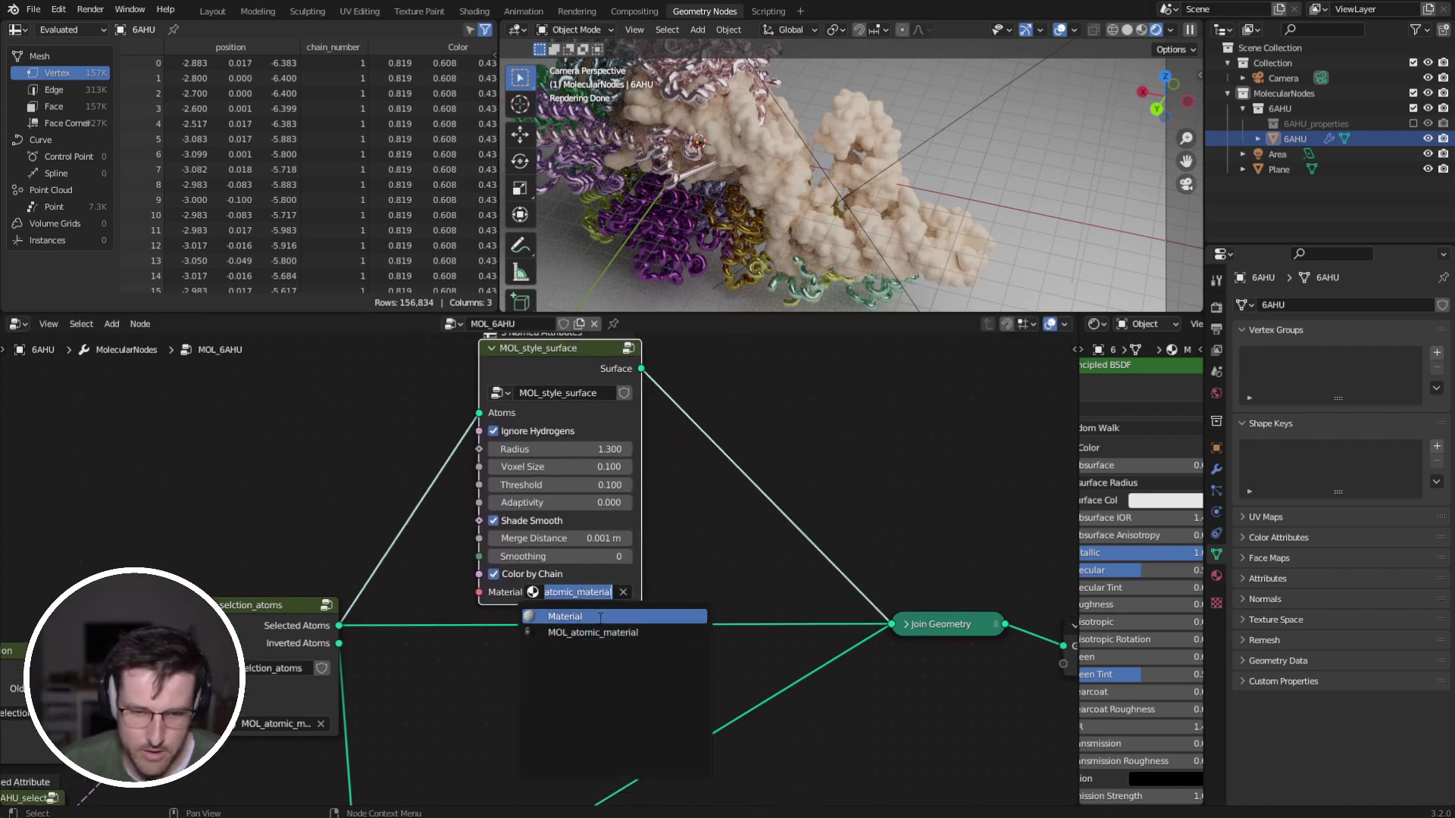
click(681, 446)
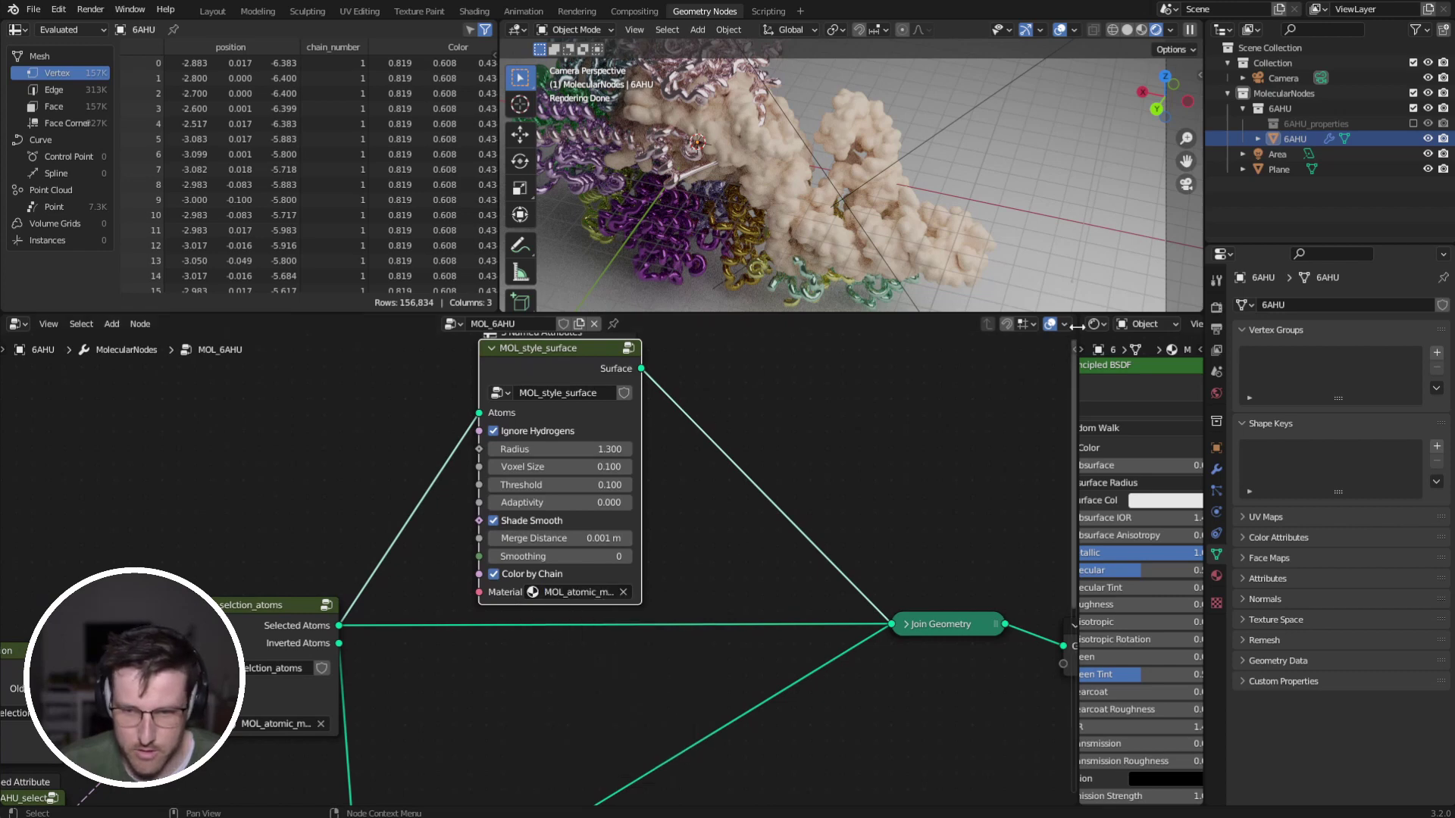
Widen the Shader Editor again and duplicate the ribbon material as Material.001.
drag(1075, 326, 504, 421)
click(1036, 324)
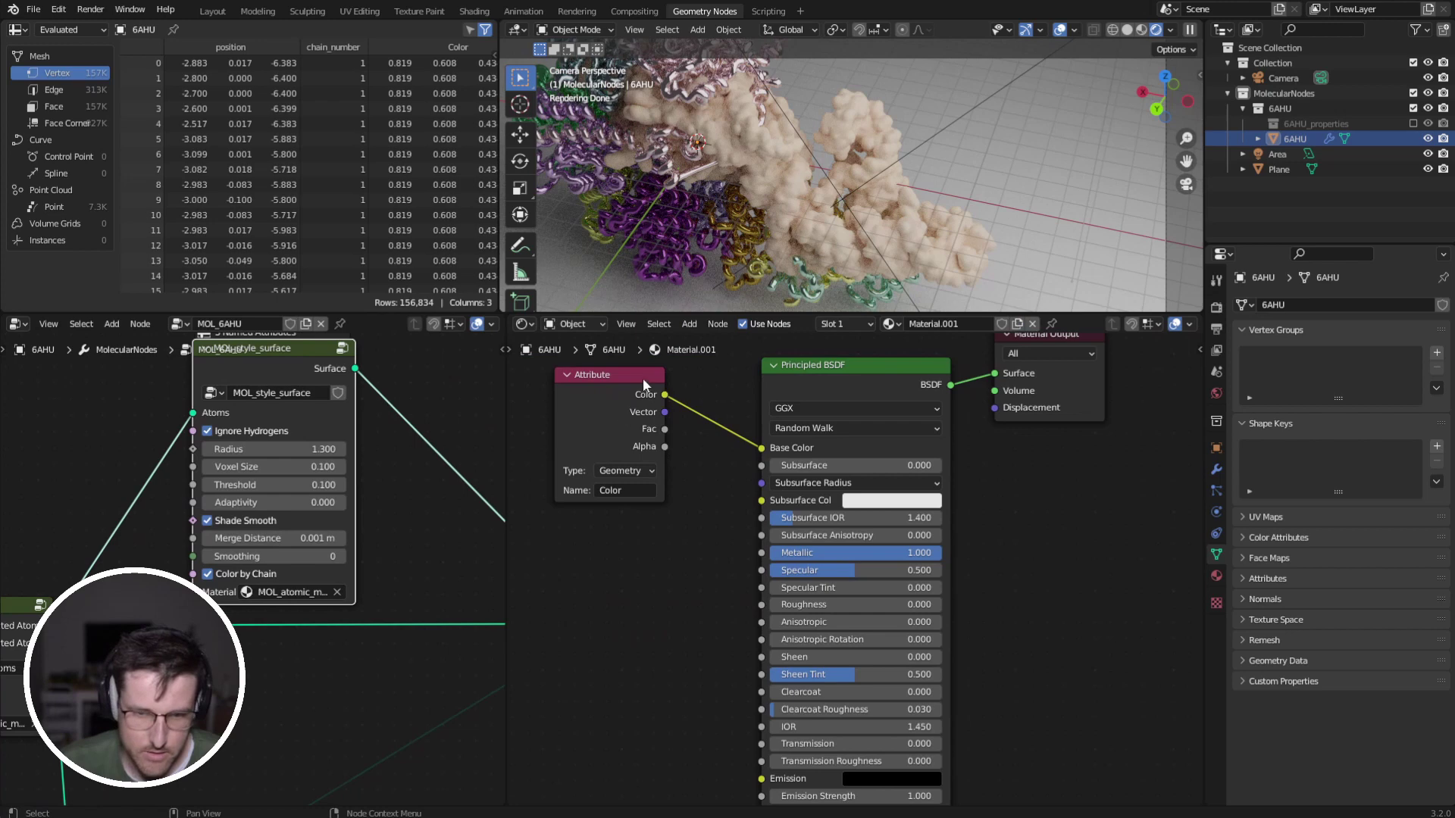
Nudge the Attribute node toward the Principled BSDF and assign Material.001 to the MOL_style_surface node.
drag(643, 379, 658, 386)
middle_drag(412, 514, 400, 510)
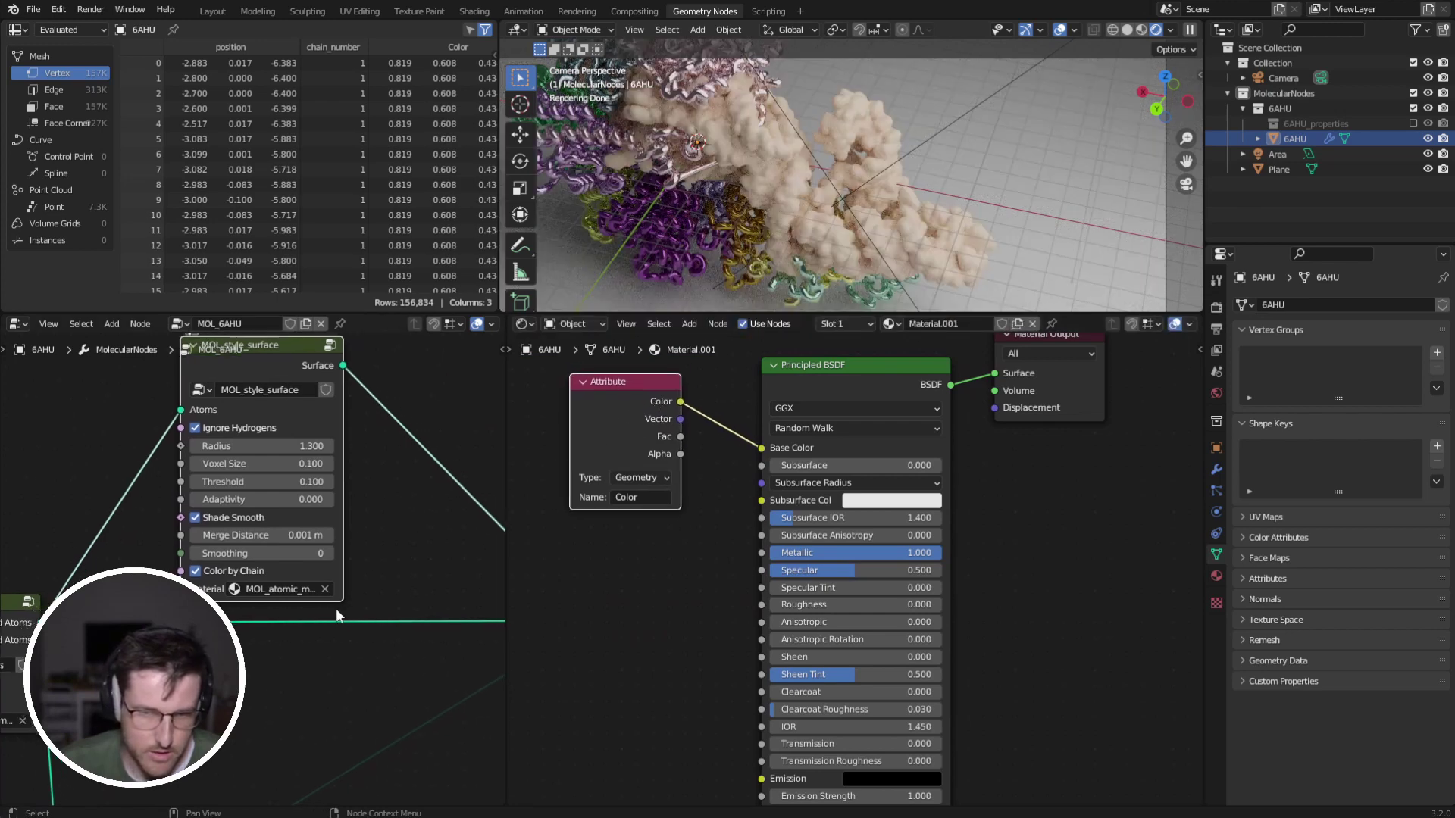
click(299, 590)
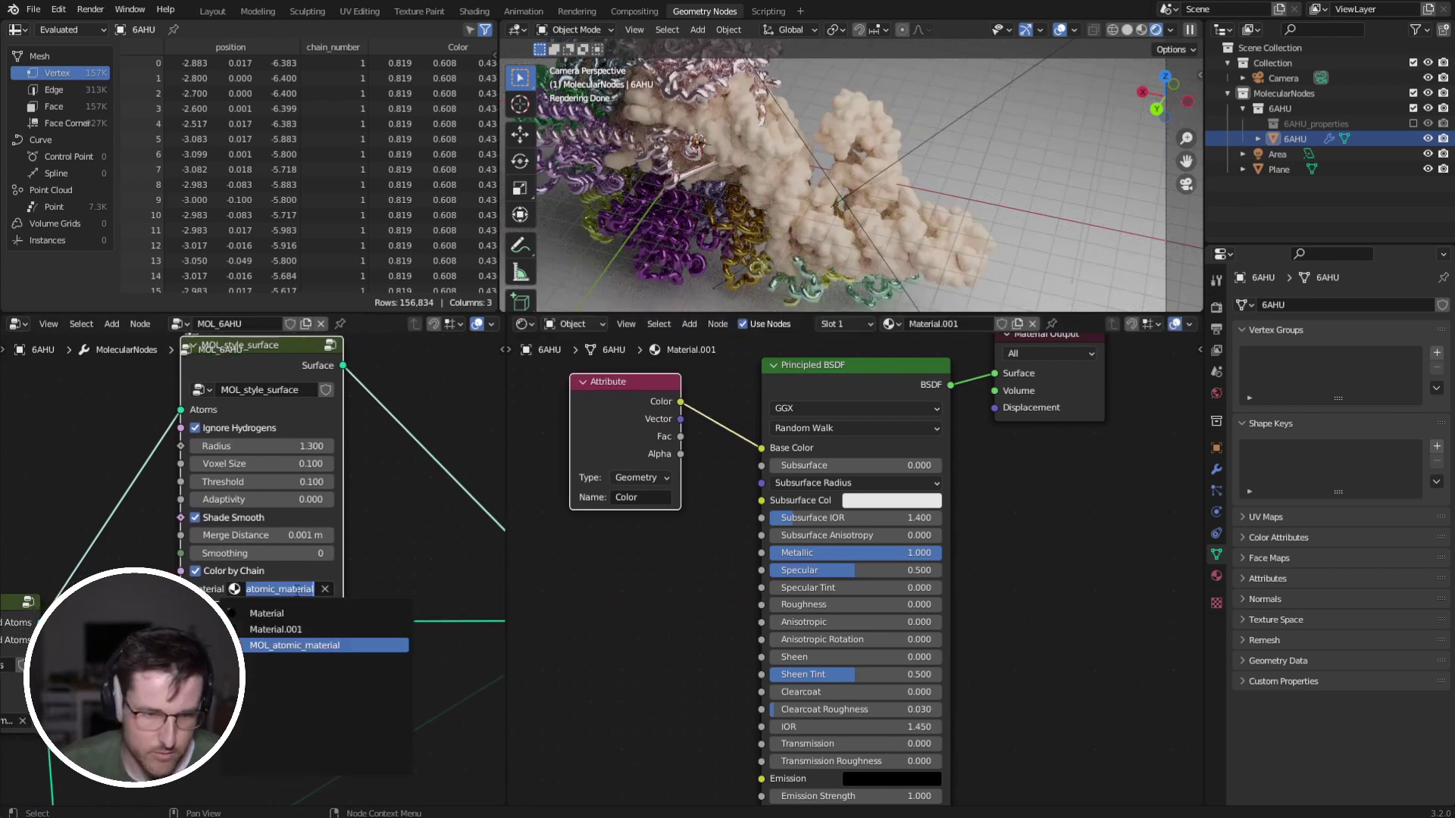
click(318, 632)
Make Material.001 a non-metallic, translucent surface with Metallic 0.000 and Alpha 0.368.
middle_drag(689, 534, 722, 523)
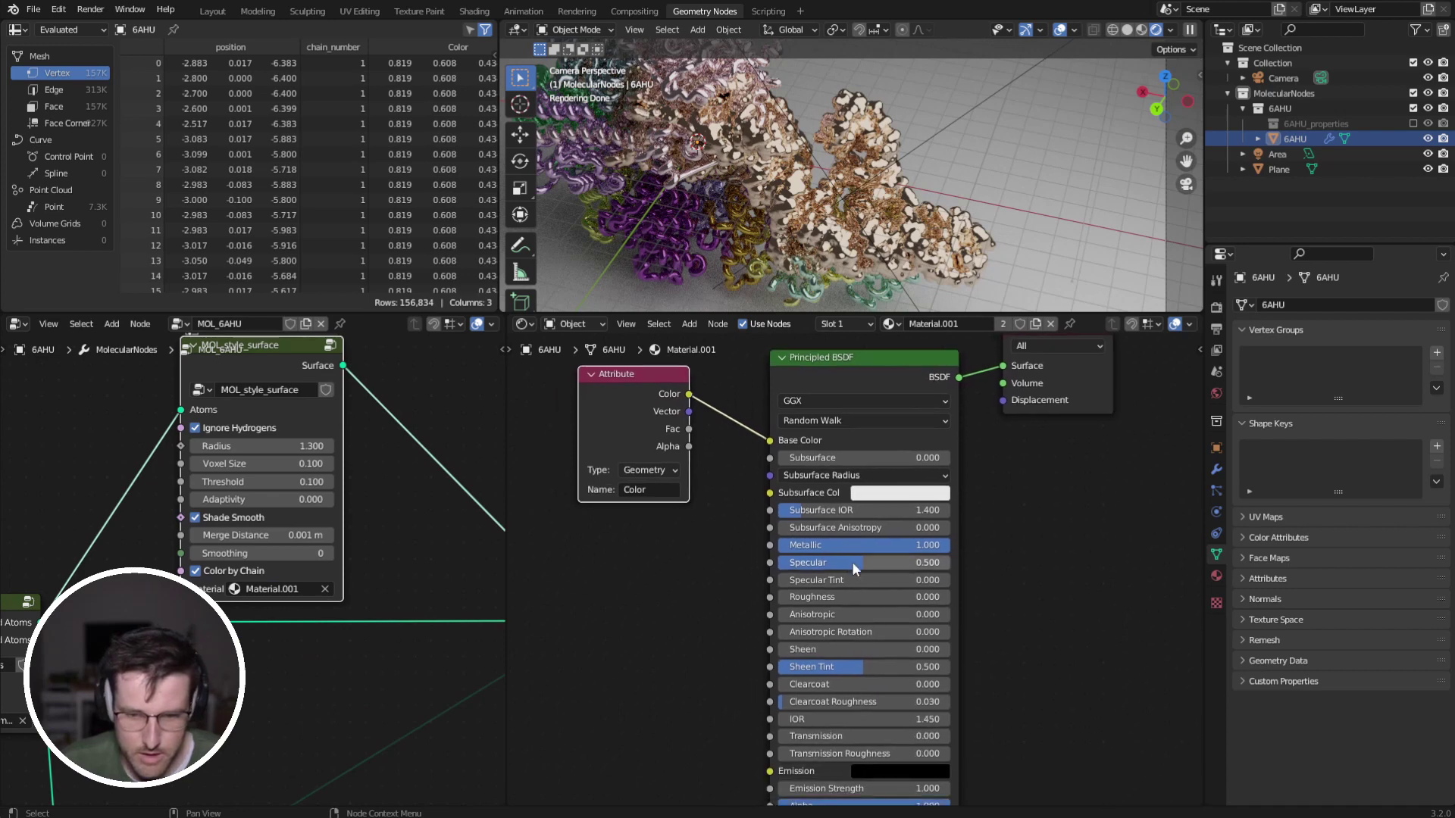
drag(919, 540, 790, 541)
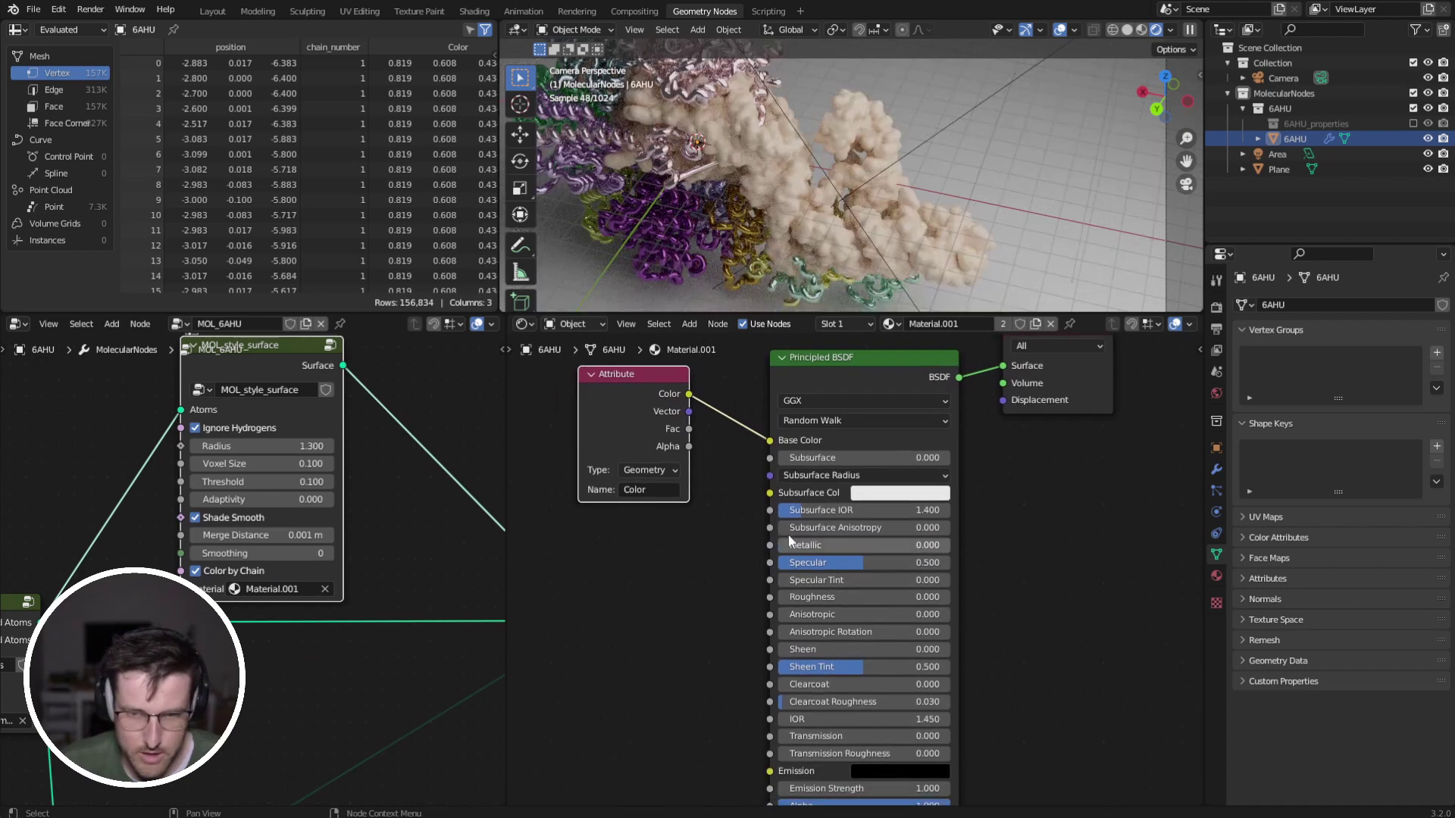
middle_drag(878, 725, 894, 556)
drag(902, 635, 744, 636)
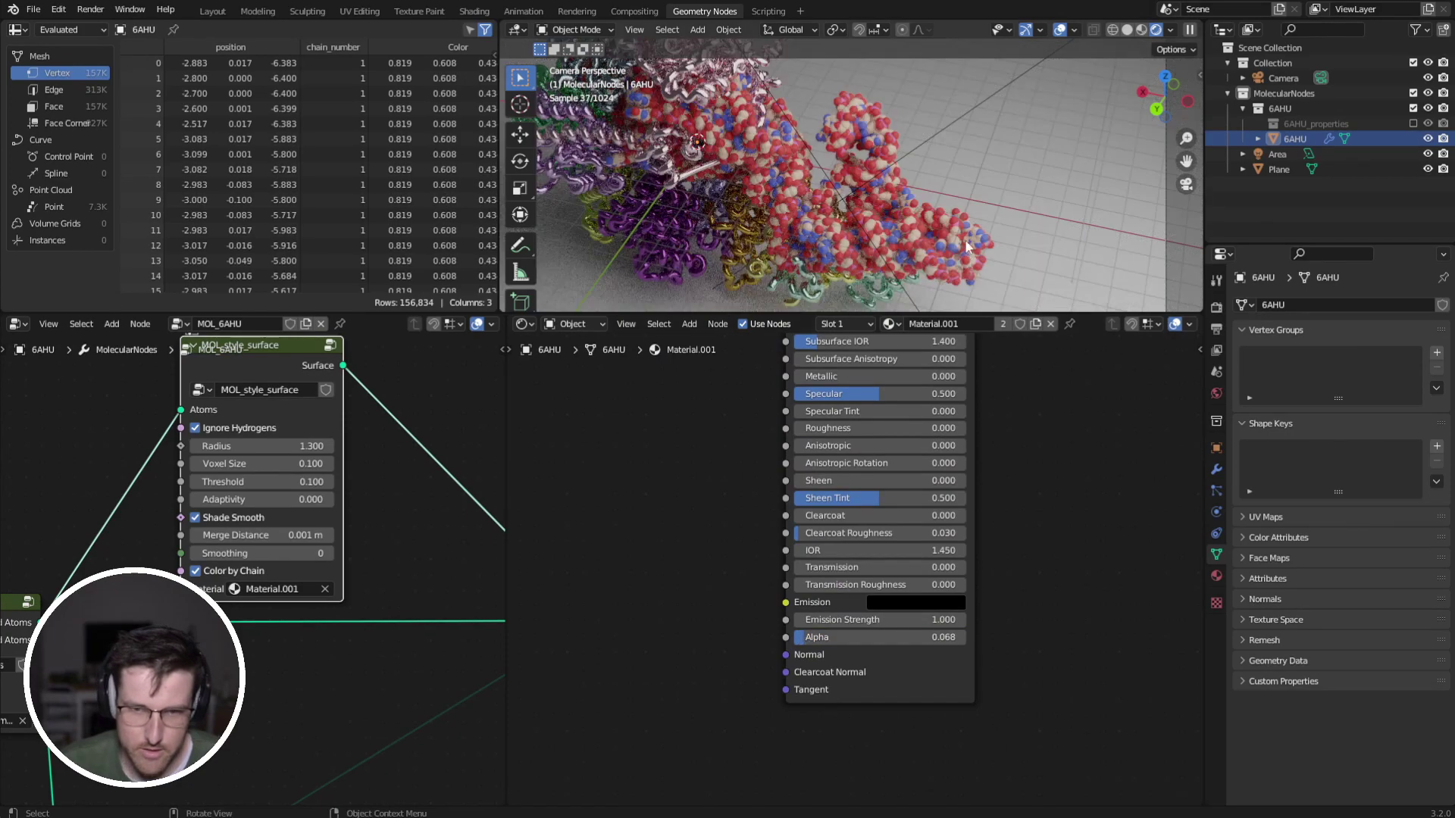
scroll(966, 241, up, 5)
shift+middle_drag(876, 201, 922, 263)
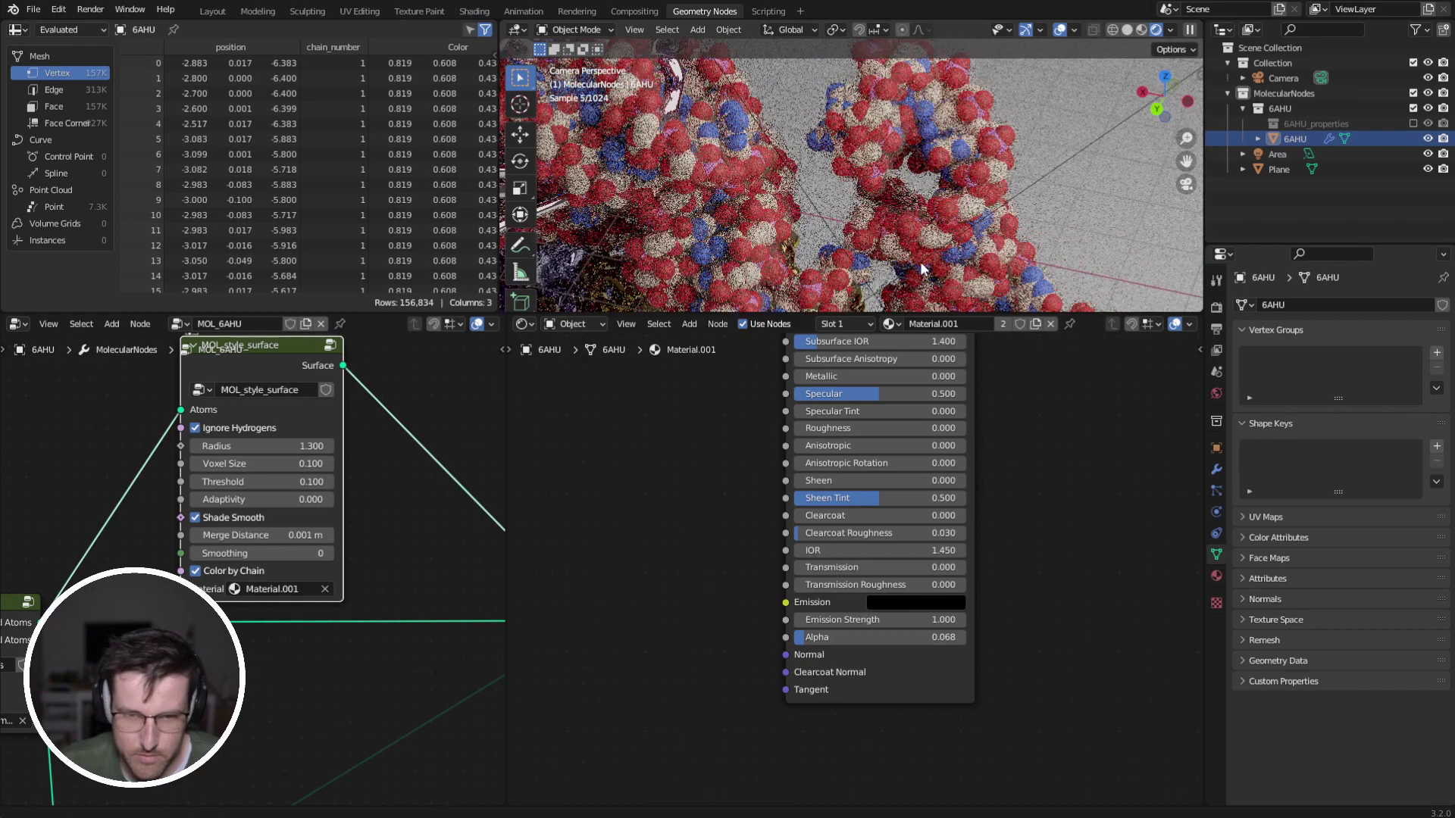
mouse_move(830, 637)
mouse_down()
mouse_move(868, 637)
mouse_move(836, 637)
mouse_move(850, 637)
mouse_up()
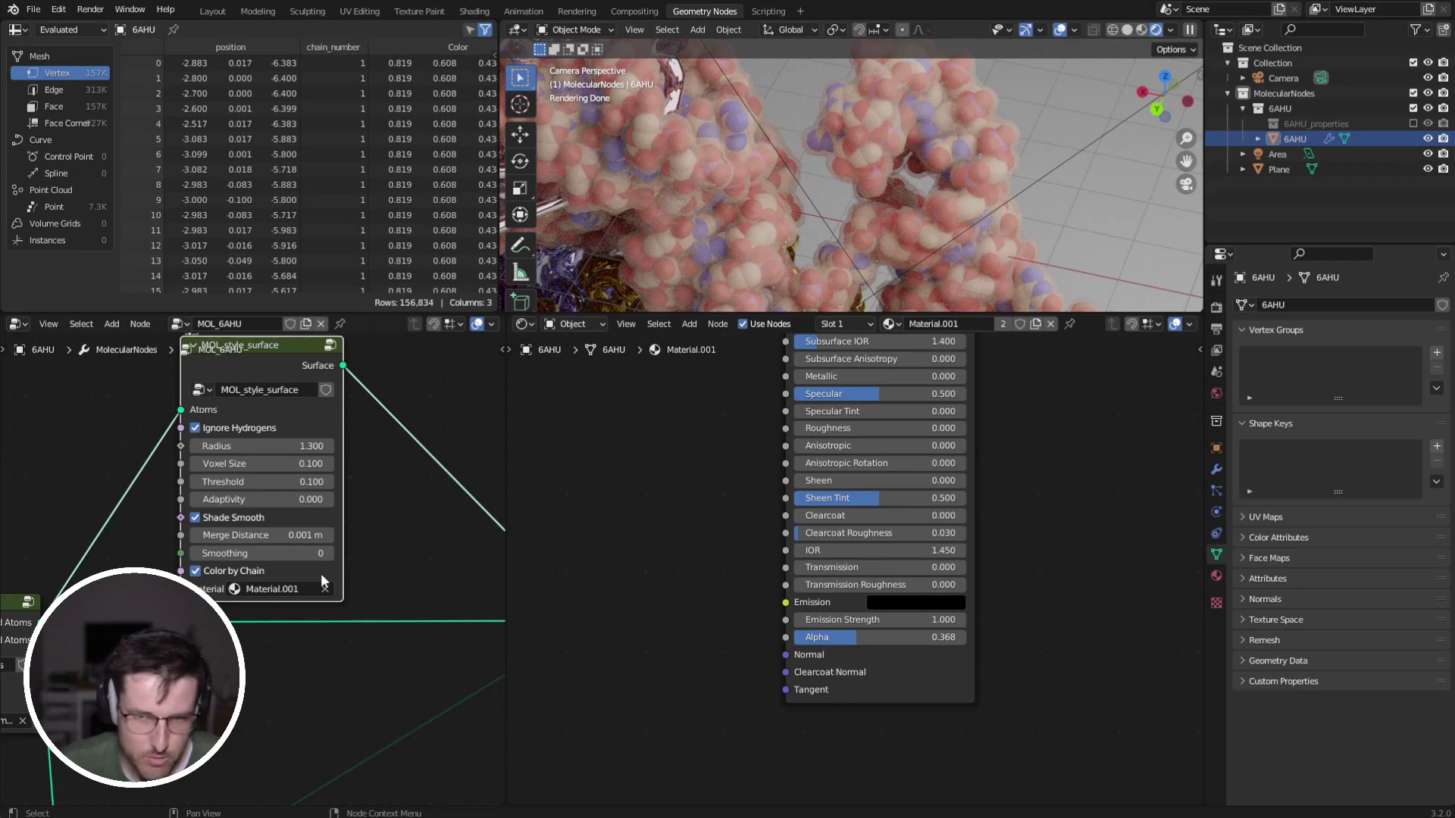
Render the current frame to preview the translucent surface, stop it early and return to the node workspace.
scroll(320, 572, down, 3)
scroll(1016, 169, down, 2)
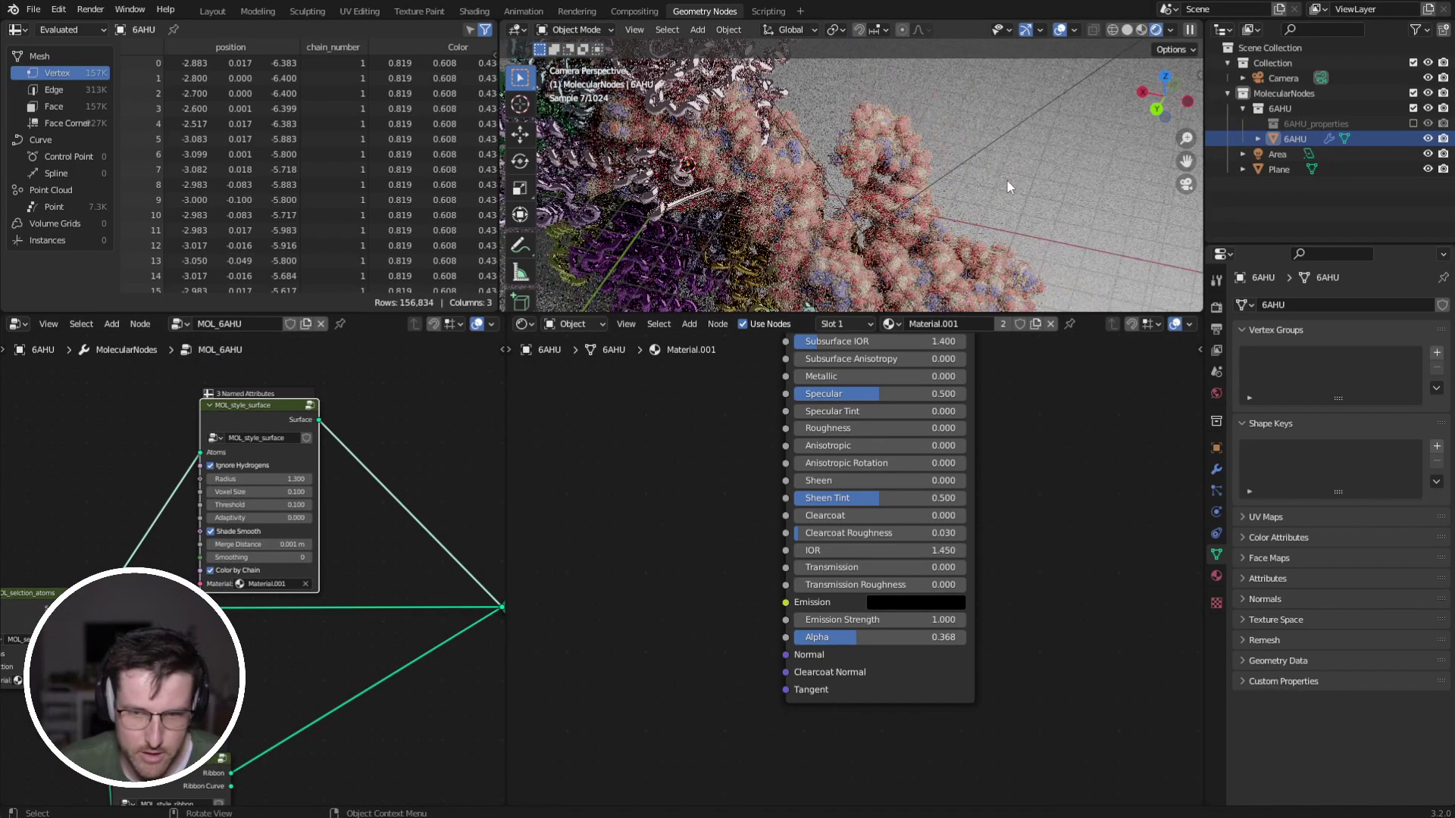
key(F12)
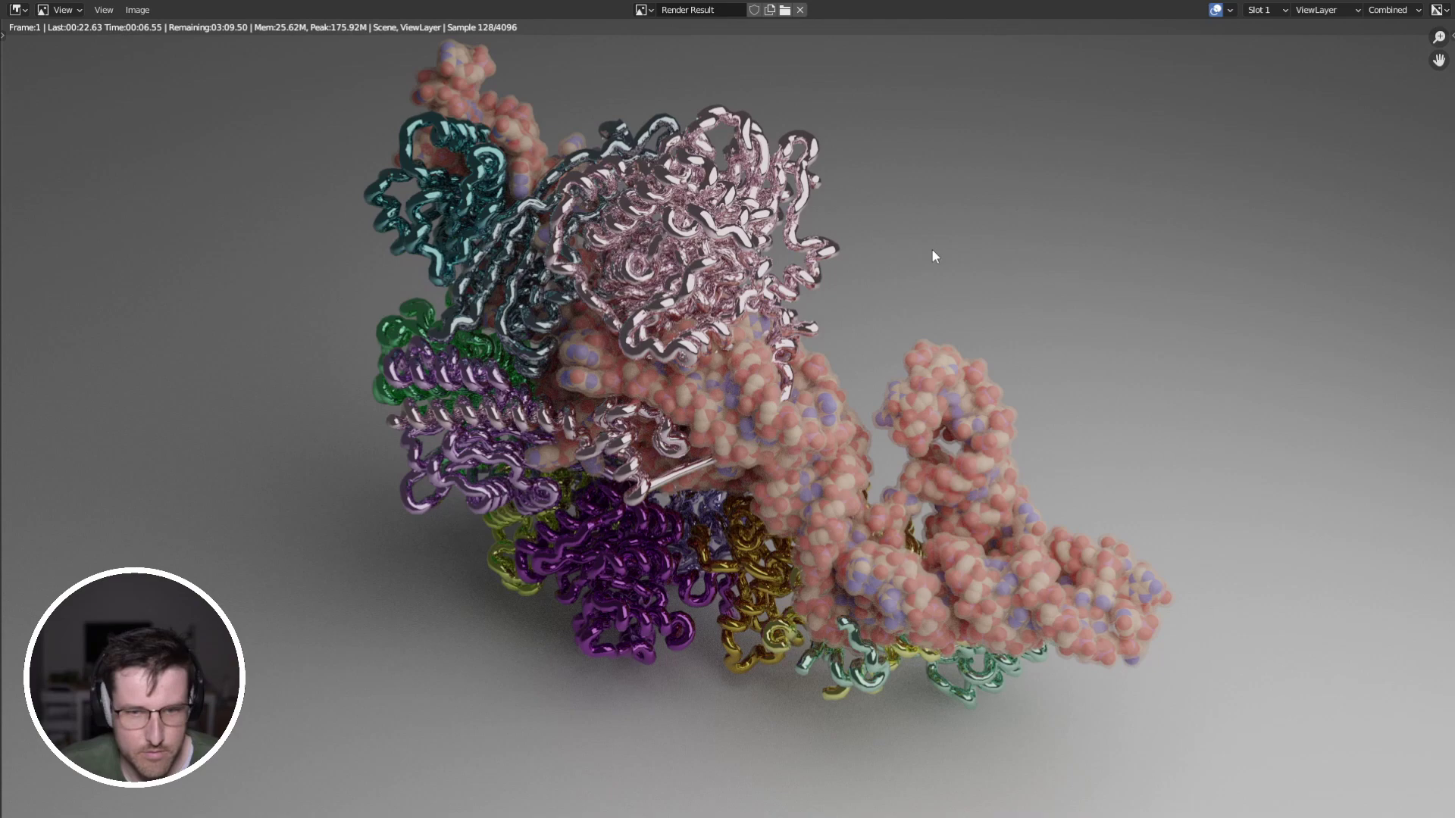
key(Escape)
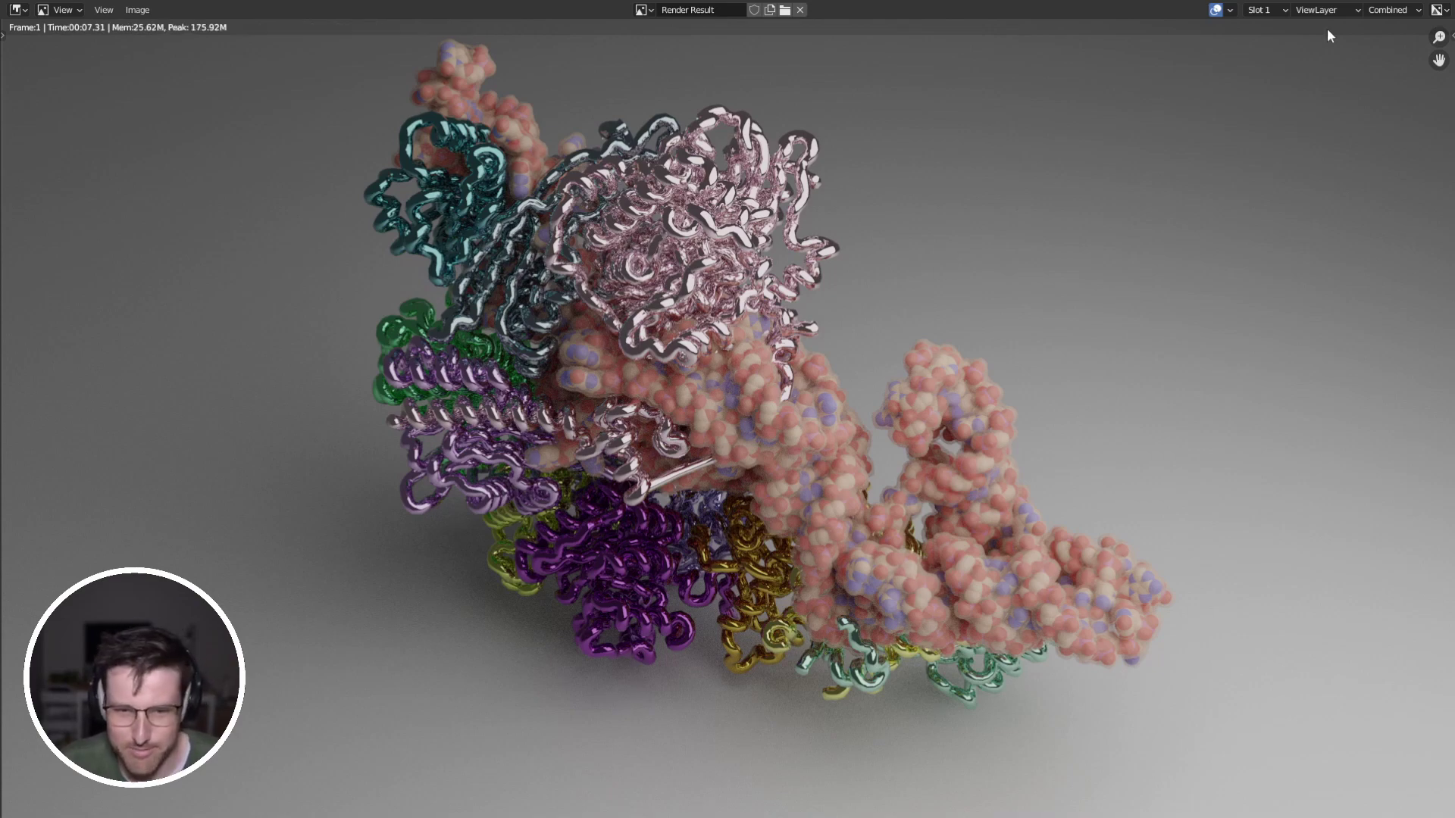
key(Escape)
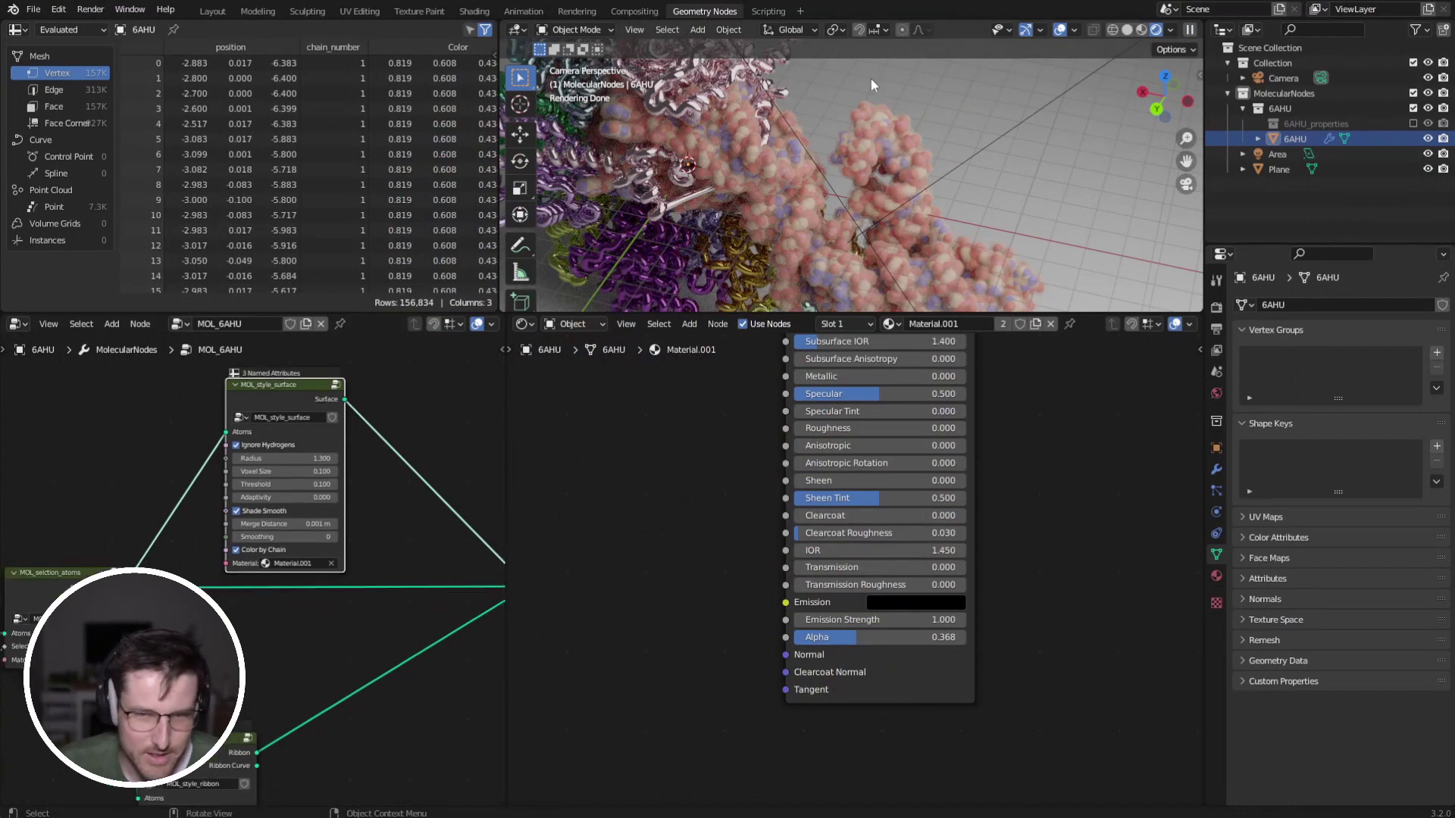
Set the MOL_style_ribbon node's Smooth Curve to 2 and Resolution Ribbon to 32.
middle_drag(169, 656, 298, 431)
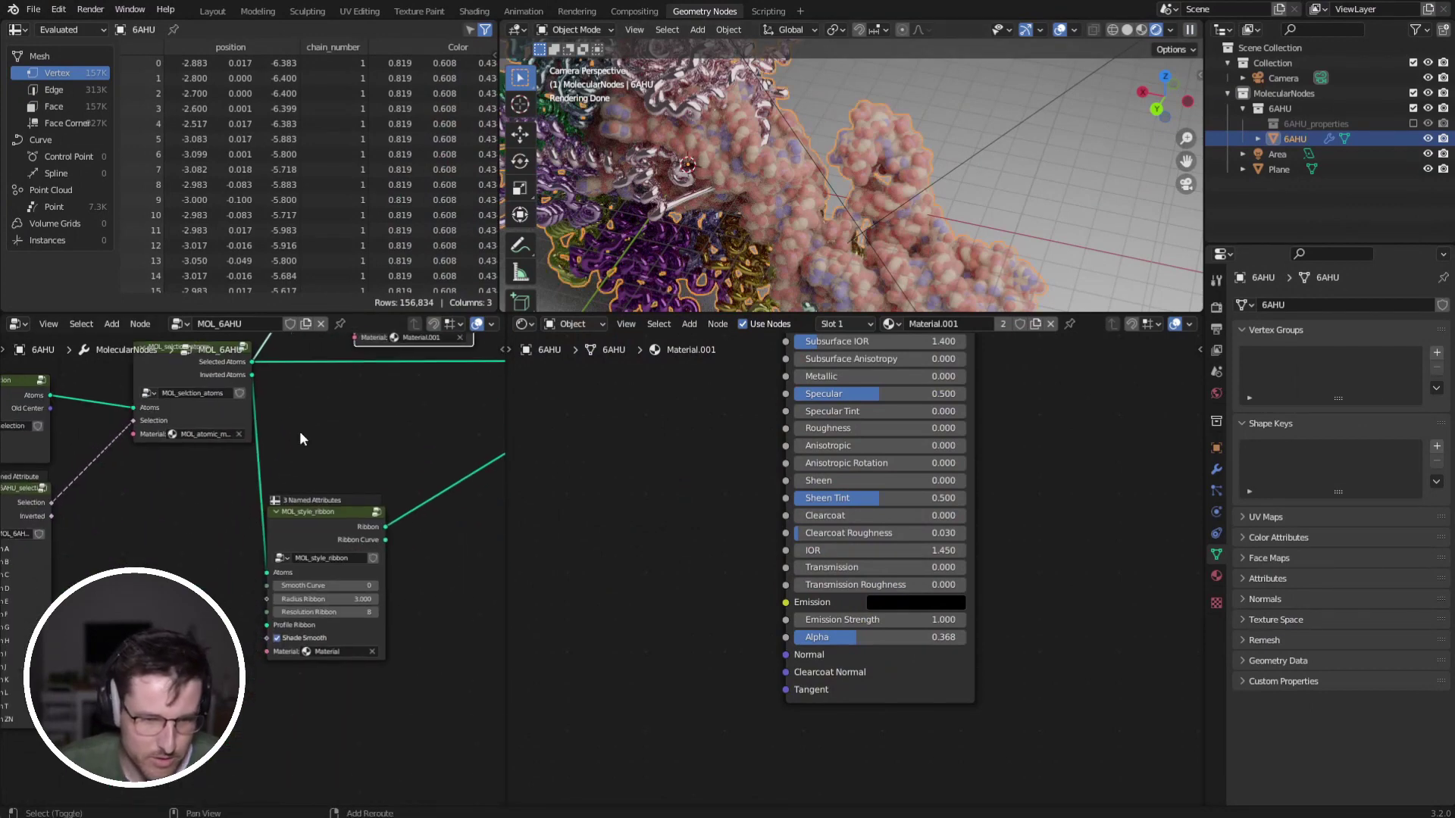
click(376, 585)
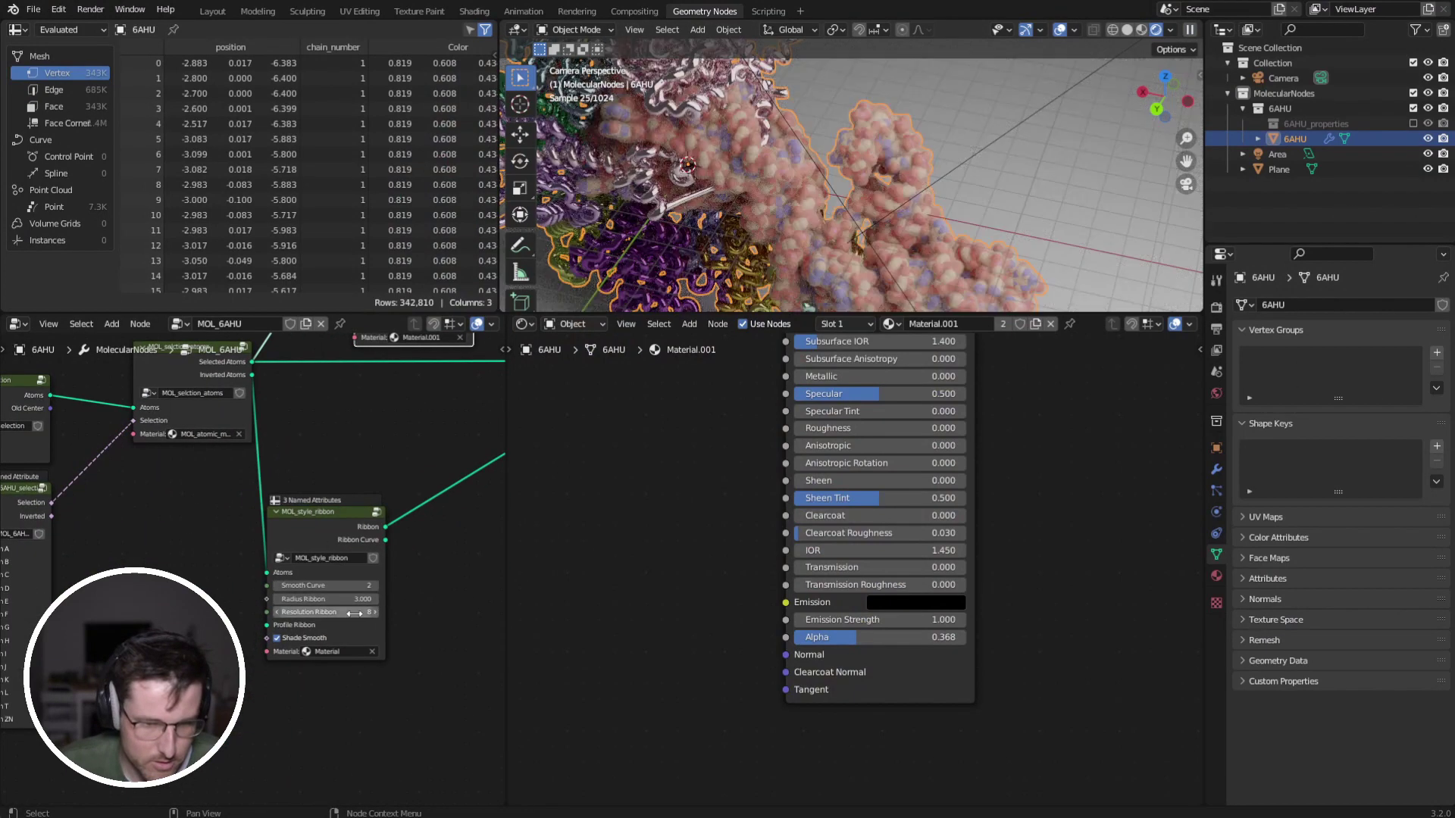
click(354, 613)
key(Return)
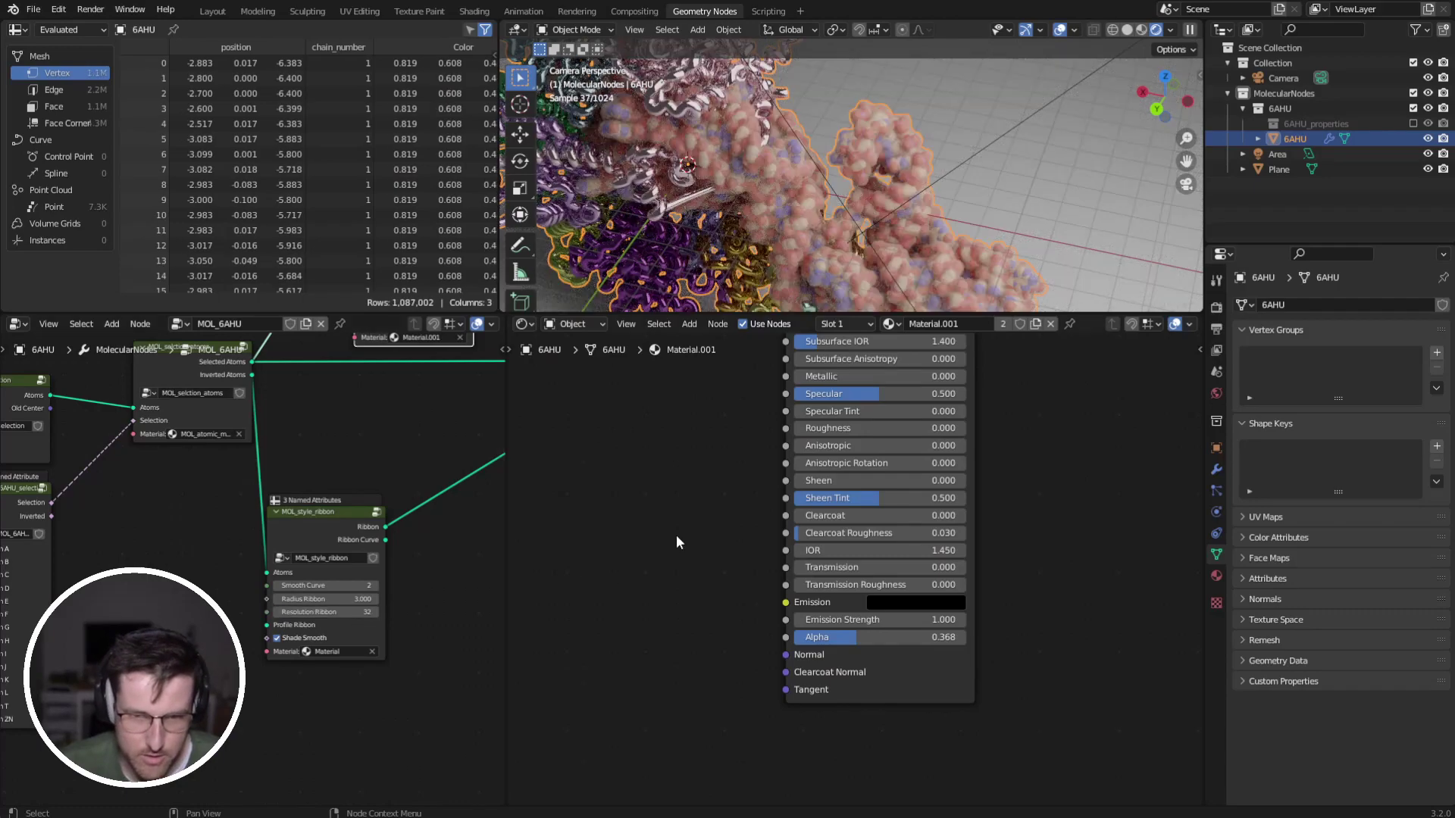
shift+middle_drag(846, 175, 929, 137)
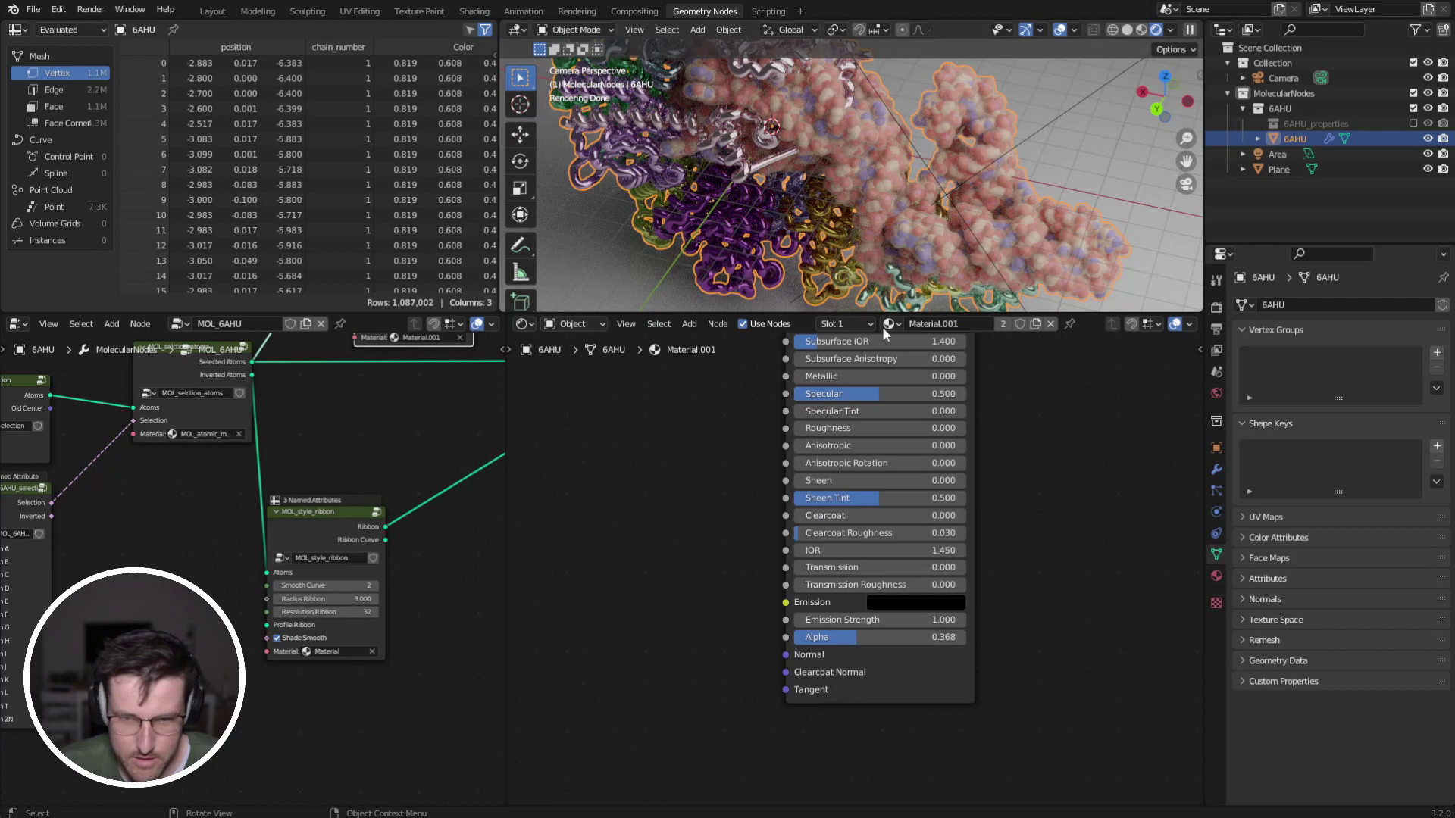
Widen the geometry node editor at the Shader Editor's expense to show the links into Join Geometry.
shift+middle_drag(896, 365, 751, 573)
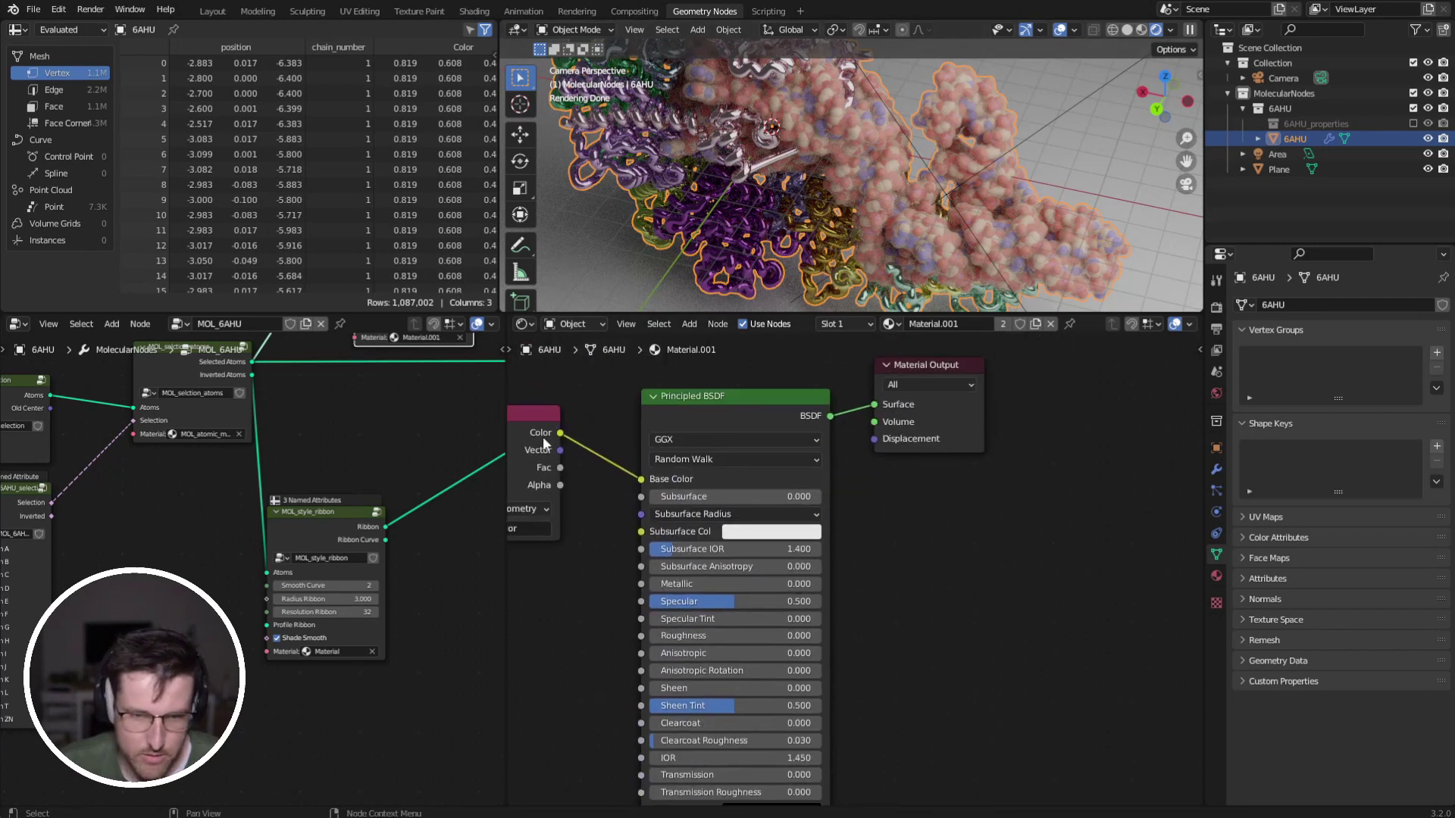
drag(505, 439, 995, 448)
middle_drag(832, 407, 671, 642)
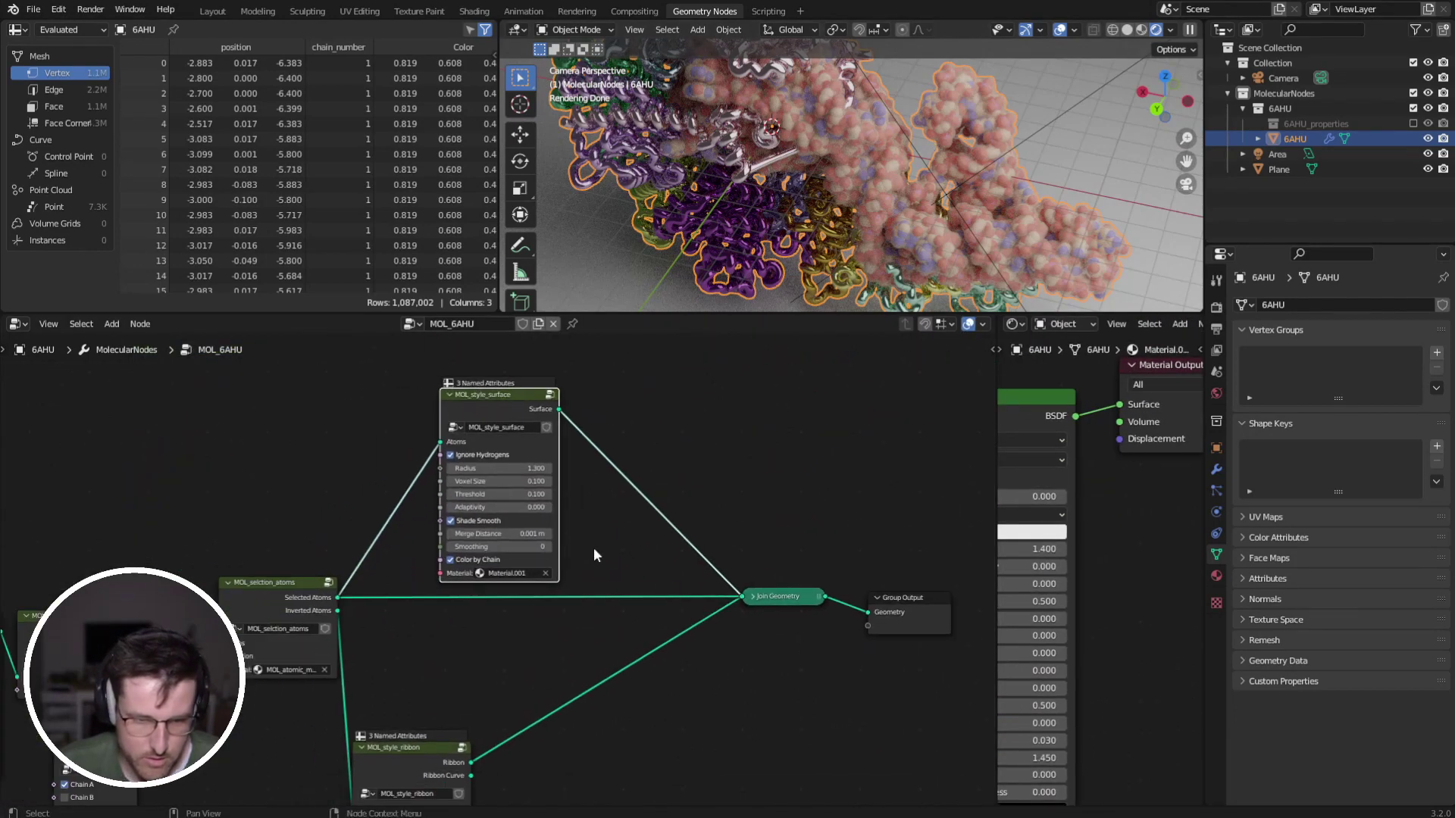
key(shift+a)
key(shift+a)
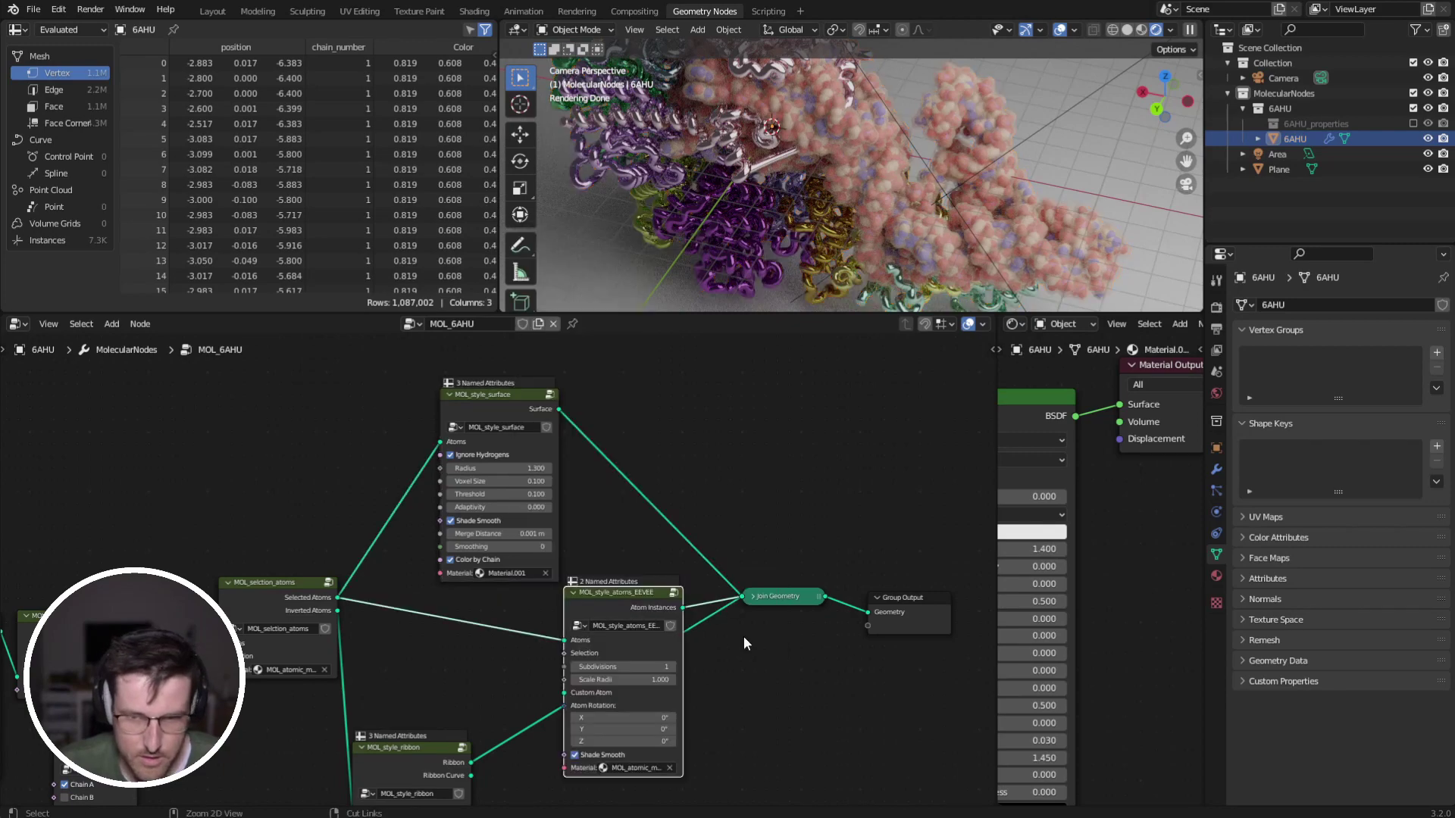
key(ctrl+z)
Insert a MOL_style_ball_n_stick node between Selected Atoms and Join Geometry, with EEVEE Atoms off and Atom Scale Radii 0.500.
key(shift+a)
mouse_move(860, 672)
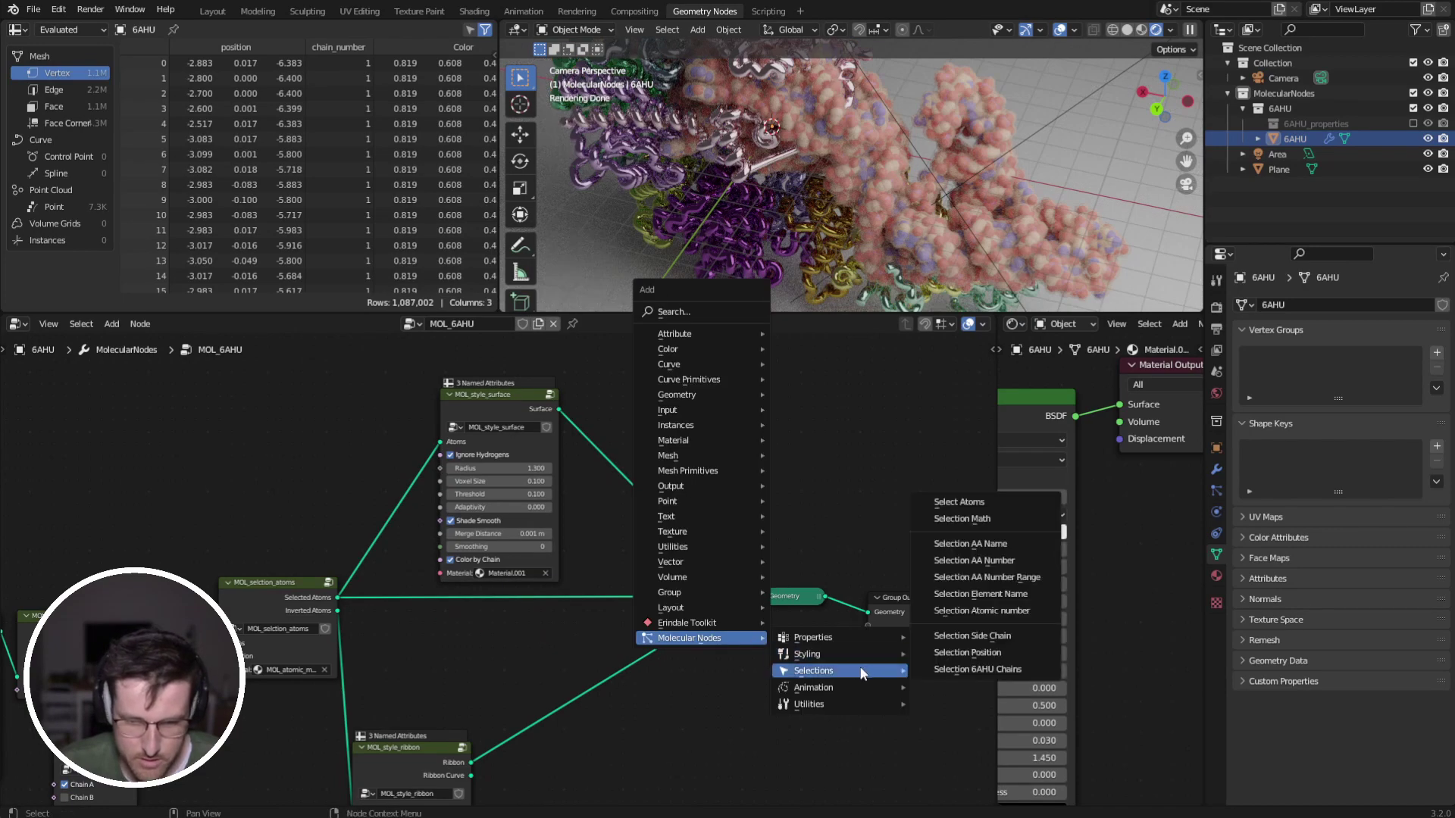
mouse_move(807, 653)
click(978, 594)
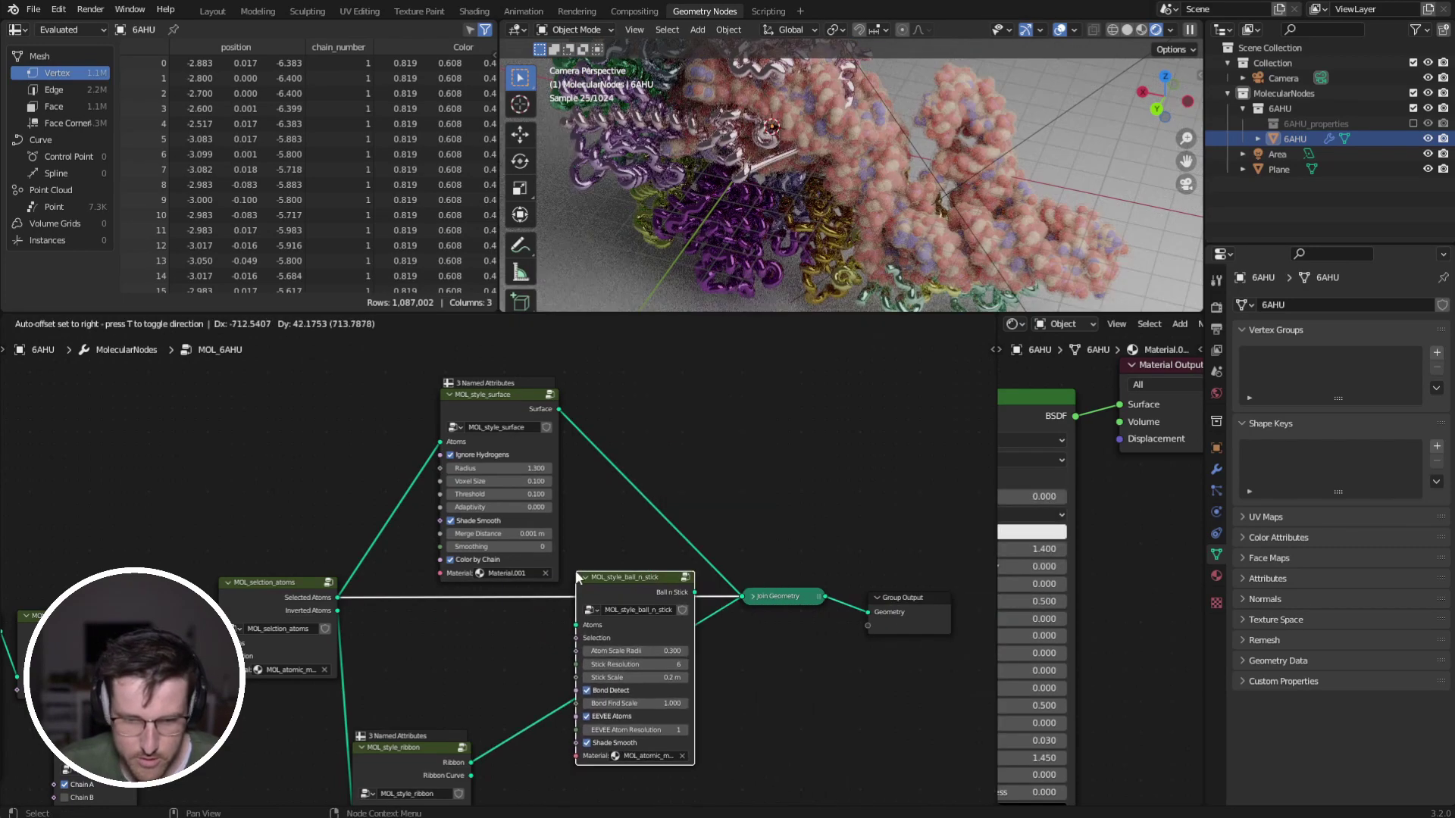
click(635, 597)
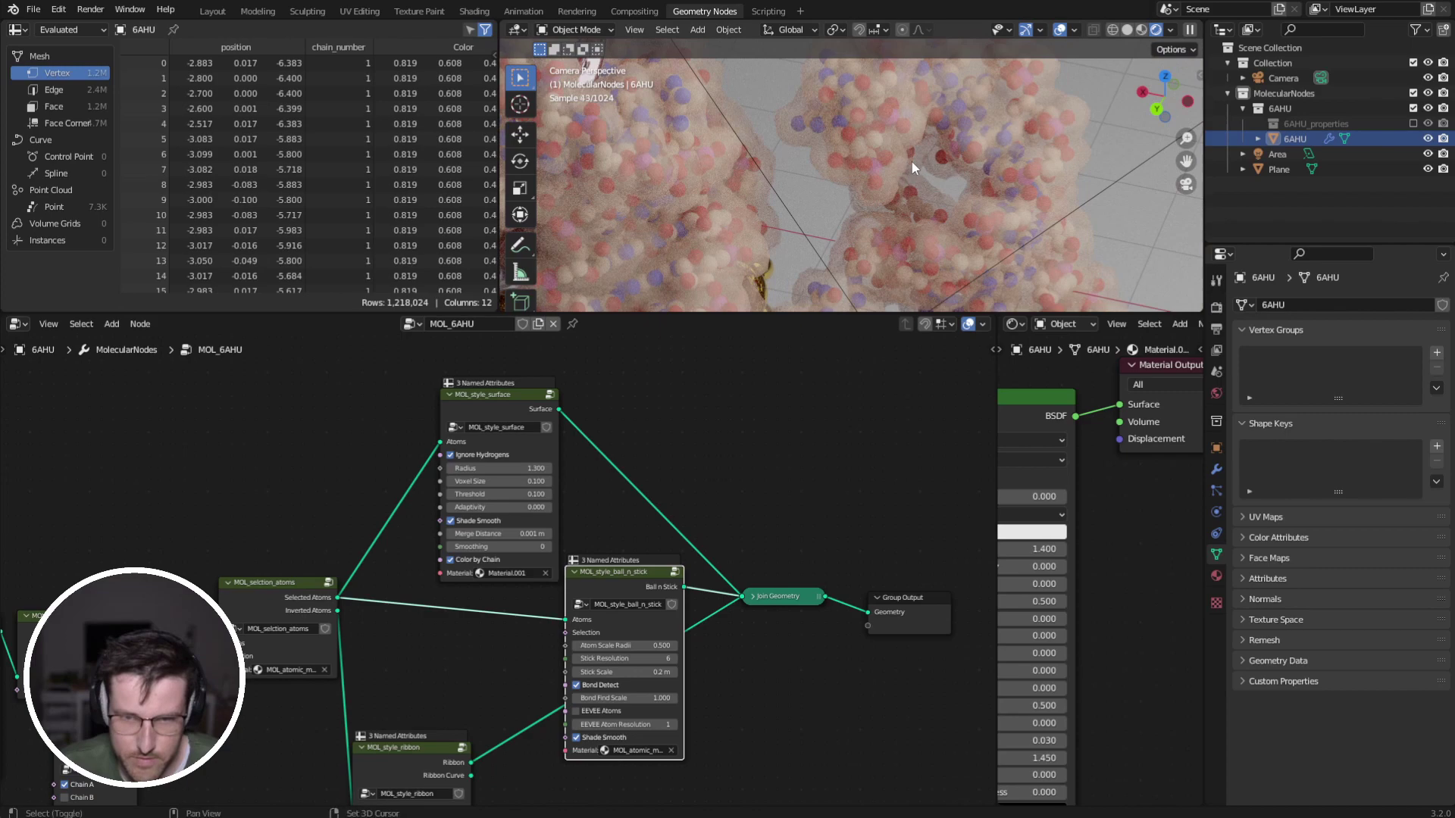
Reduce the ball-and-stick node's Atom Scale Radii to 0.300 and nudge the node slightly down toward the ribbon node.
shift+middle_drag(911, 162, 909, 242)
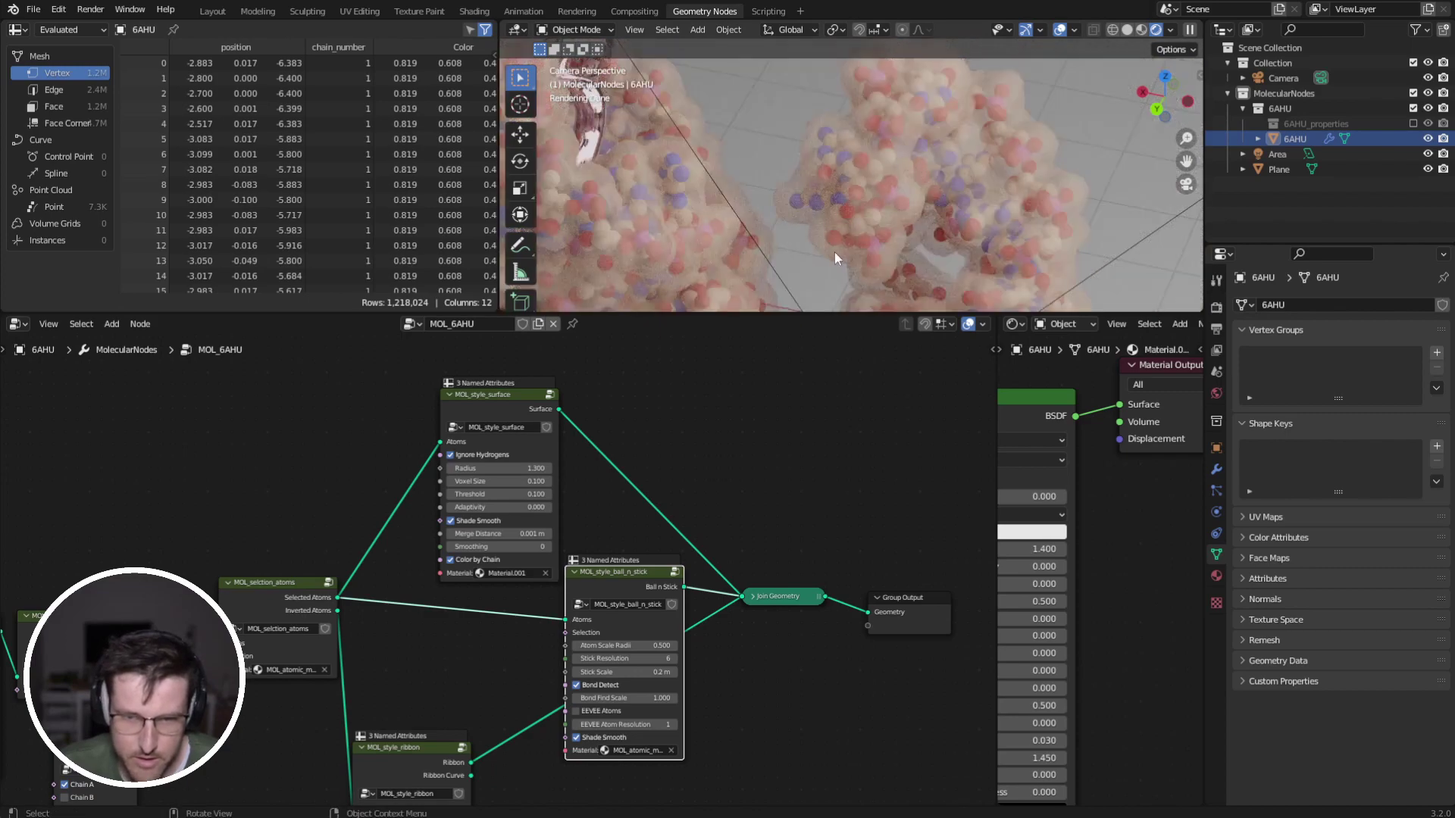
click(648, 645)
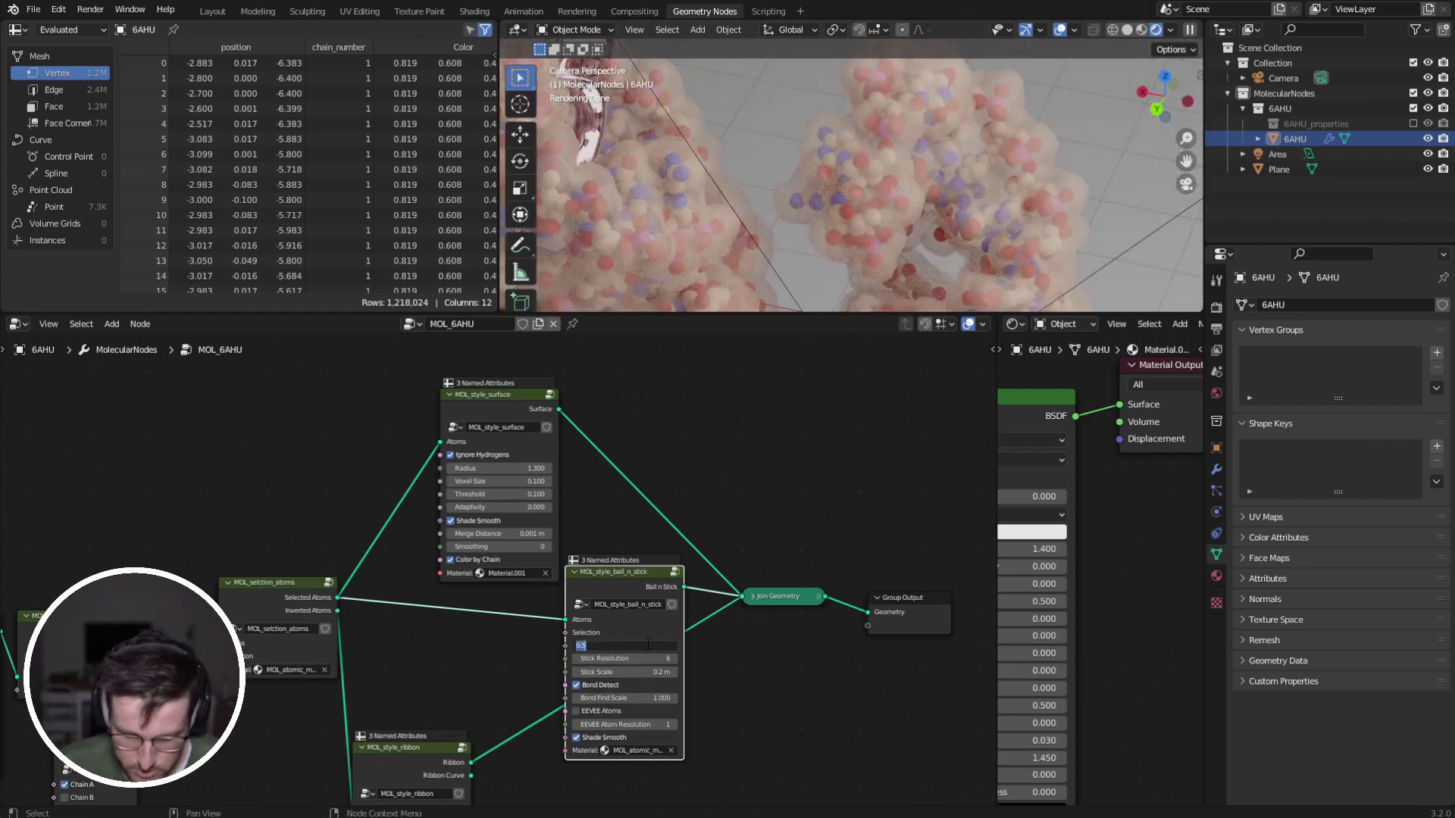
key(Return)
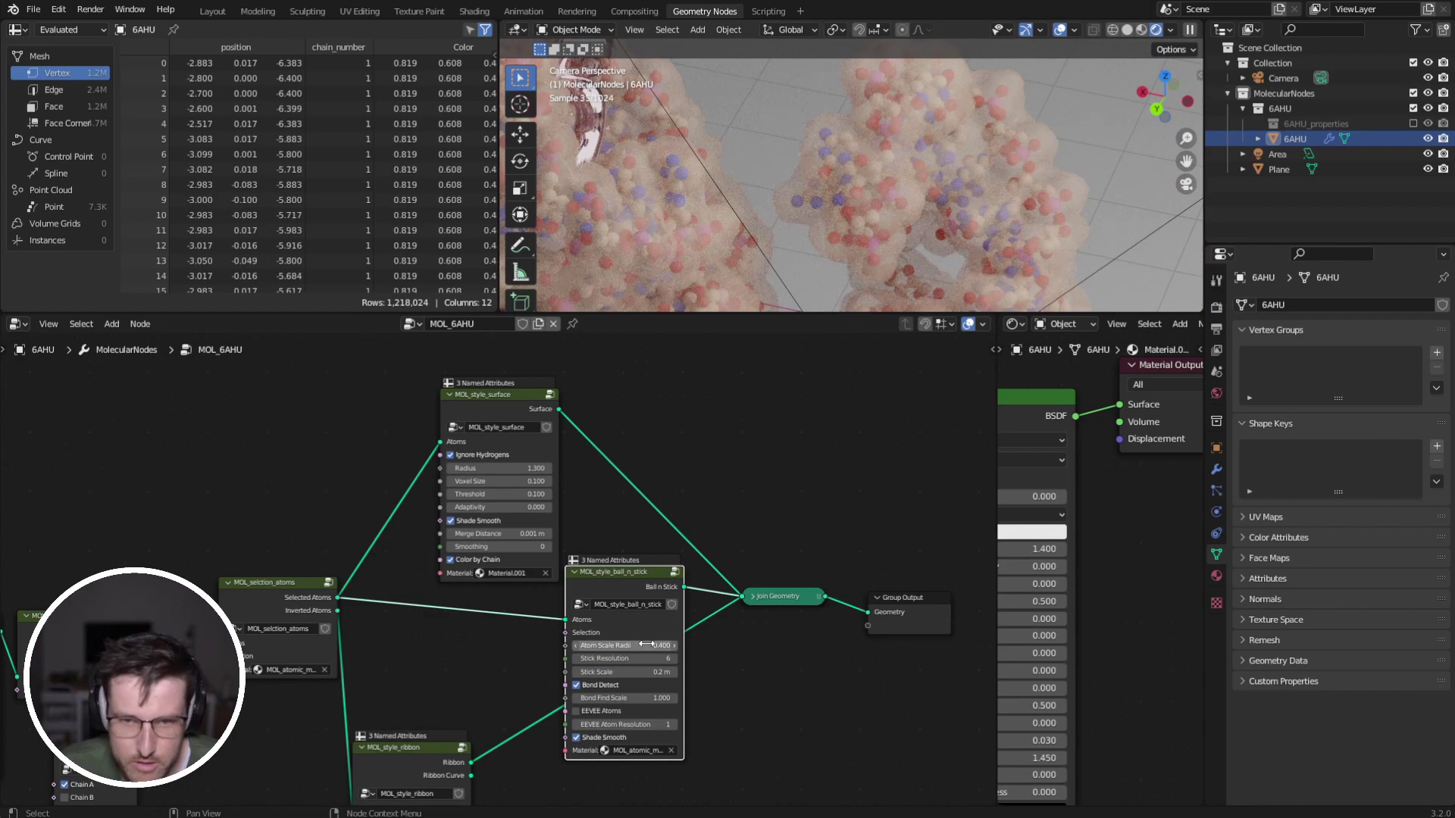
click(649, 646)
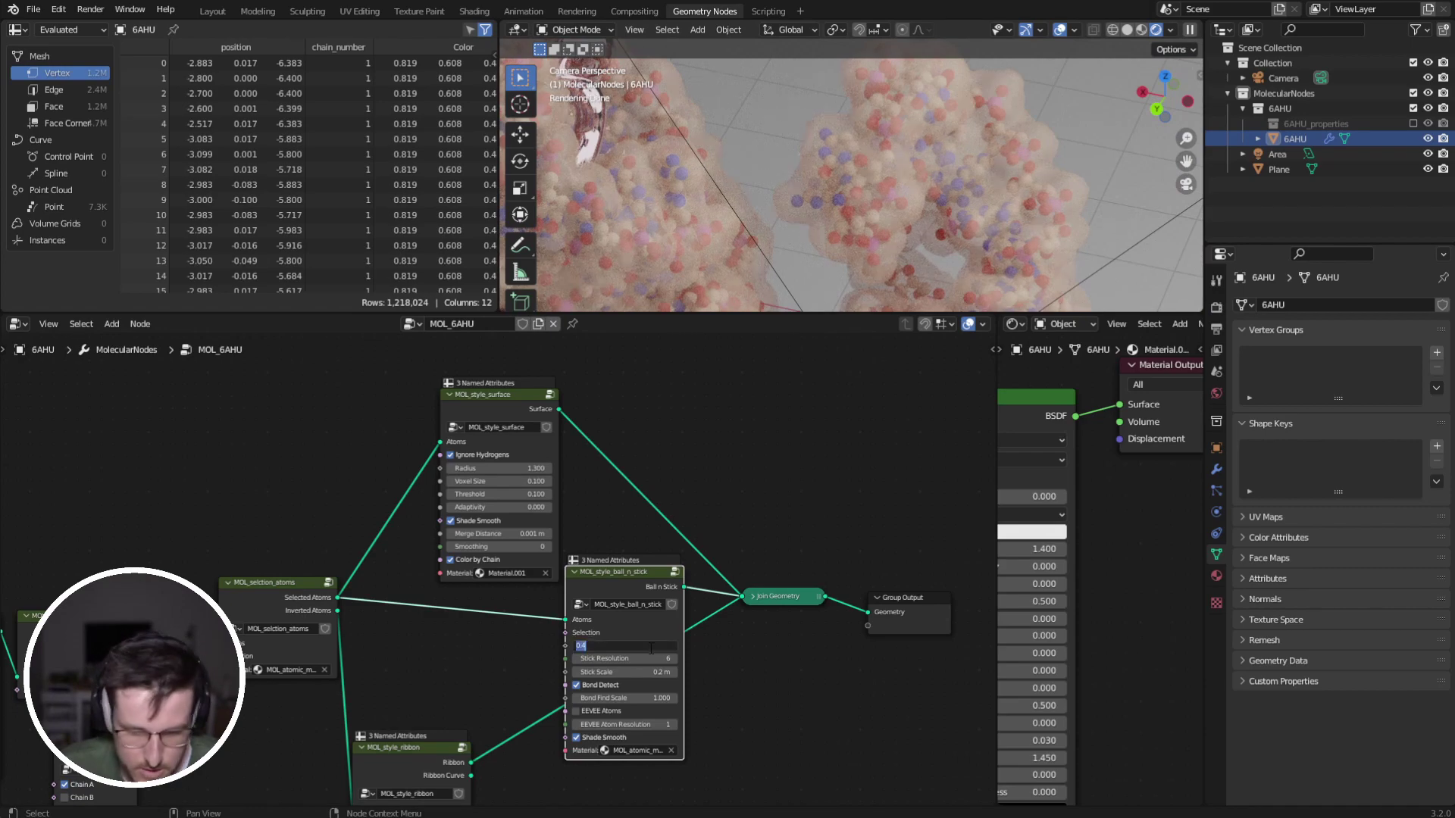
key(Return)
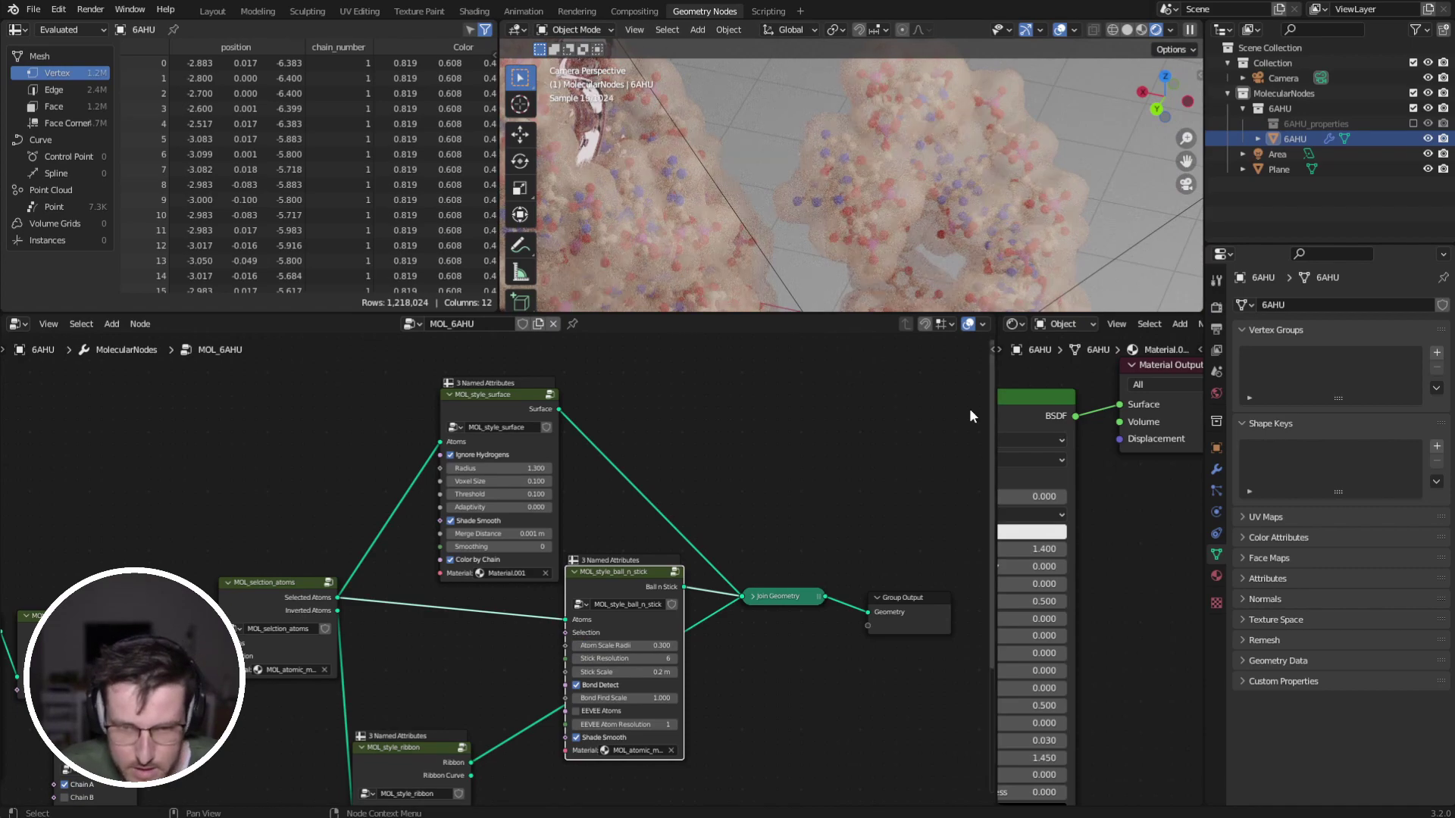
shift+middle_drag(768, 224, 921, 174)
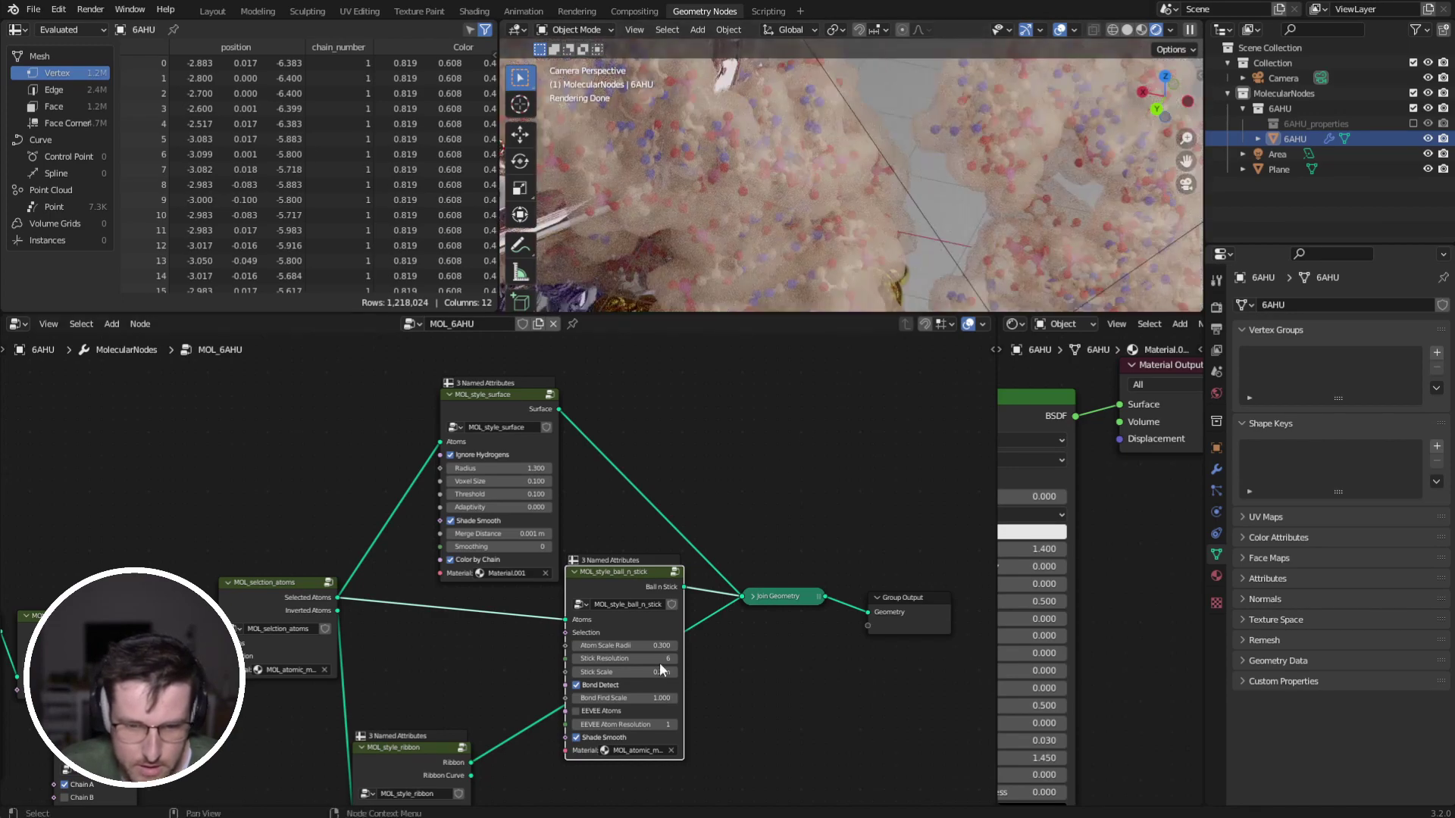
scroll(663, 598, down, 2)
drag(629, 589, 610, 601)
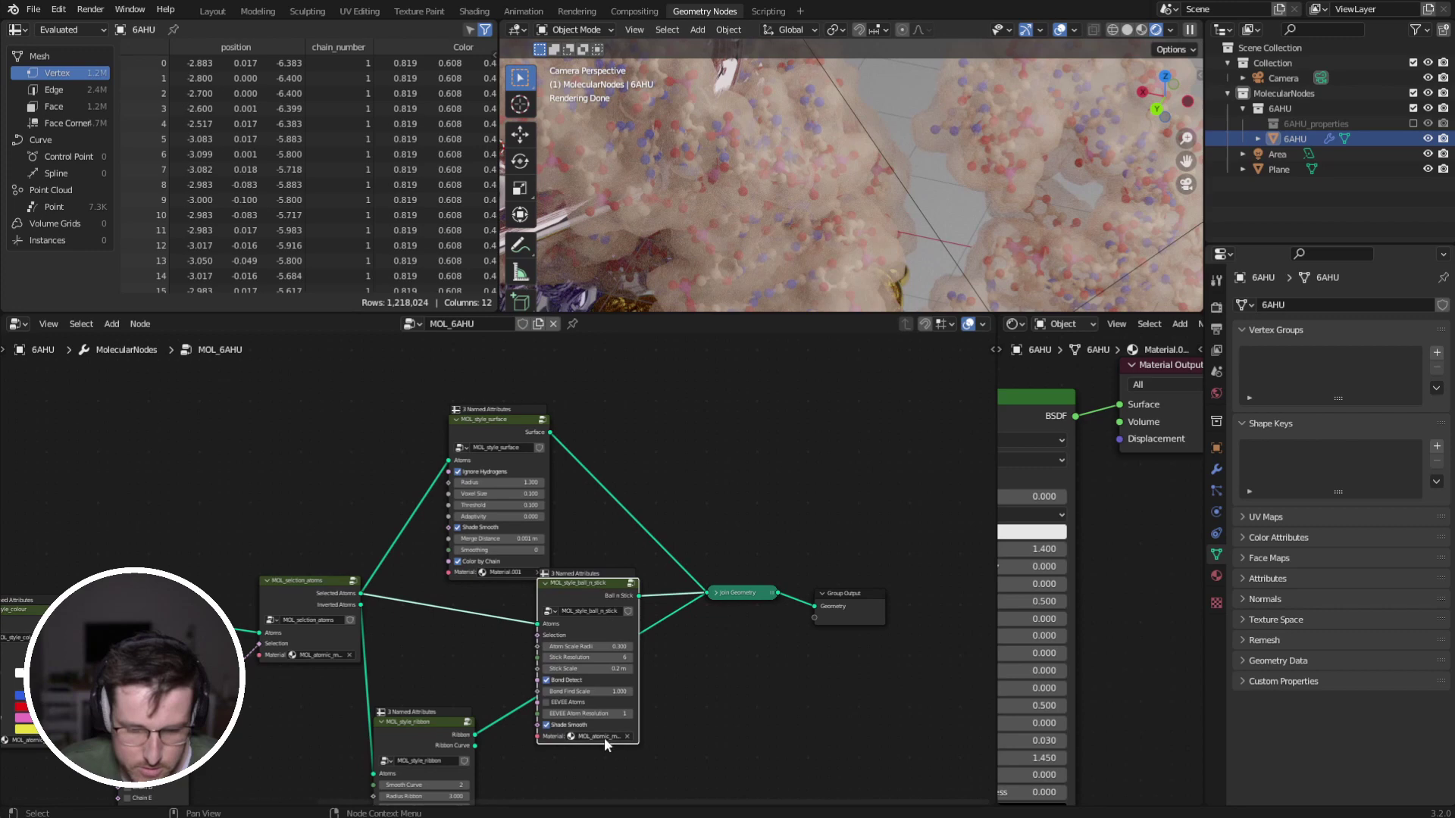
Widen the Shader Editor, duplicate Material.001 as Material.002 and assign it to the ball-and-stick node.
click(603, 738)
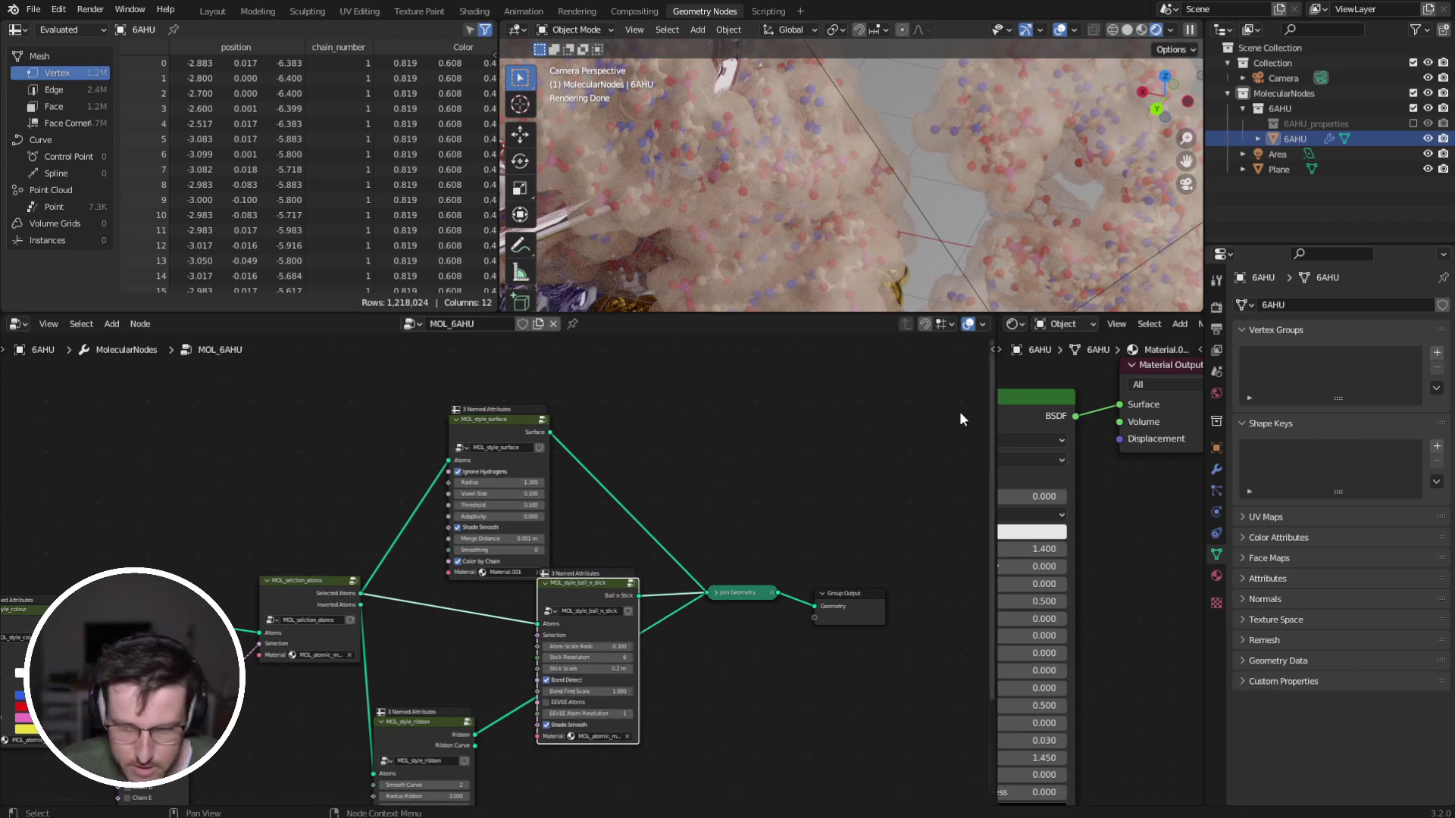
drag(993, 374, 710, 375)
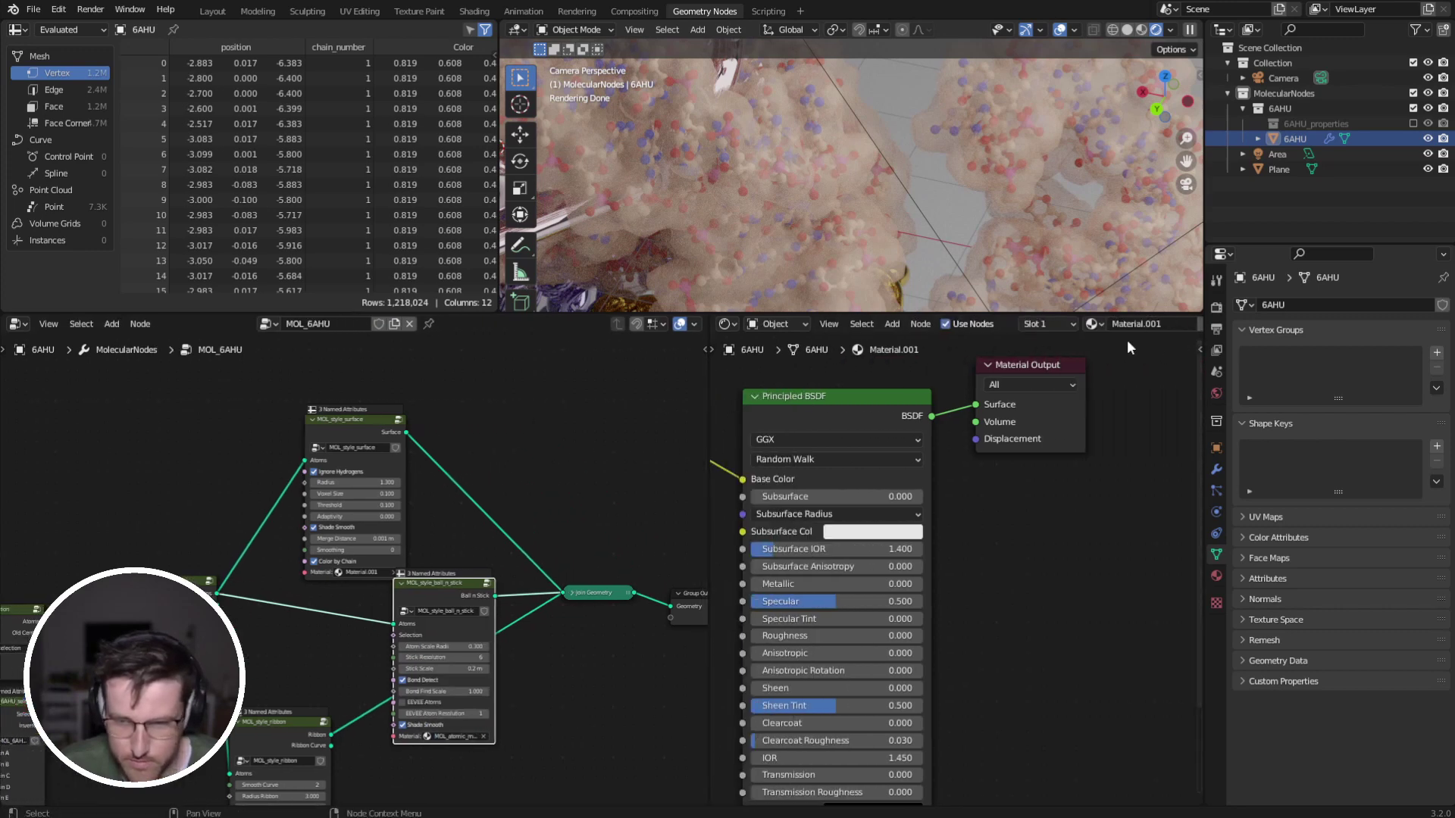
middle_drag(1115, 356, 1033, 347)
scroll(1126, 326, down, 4)
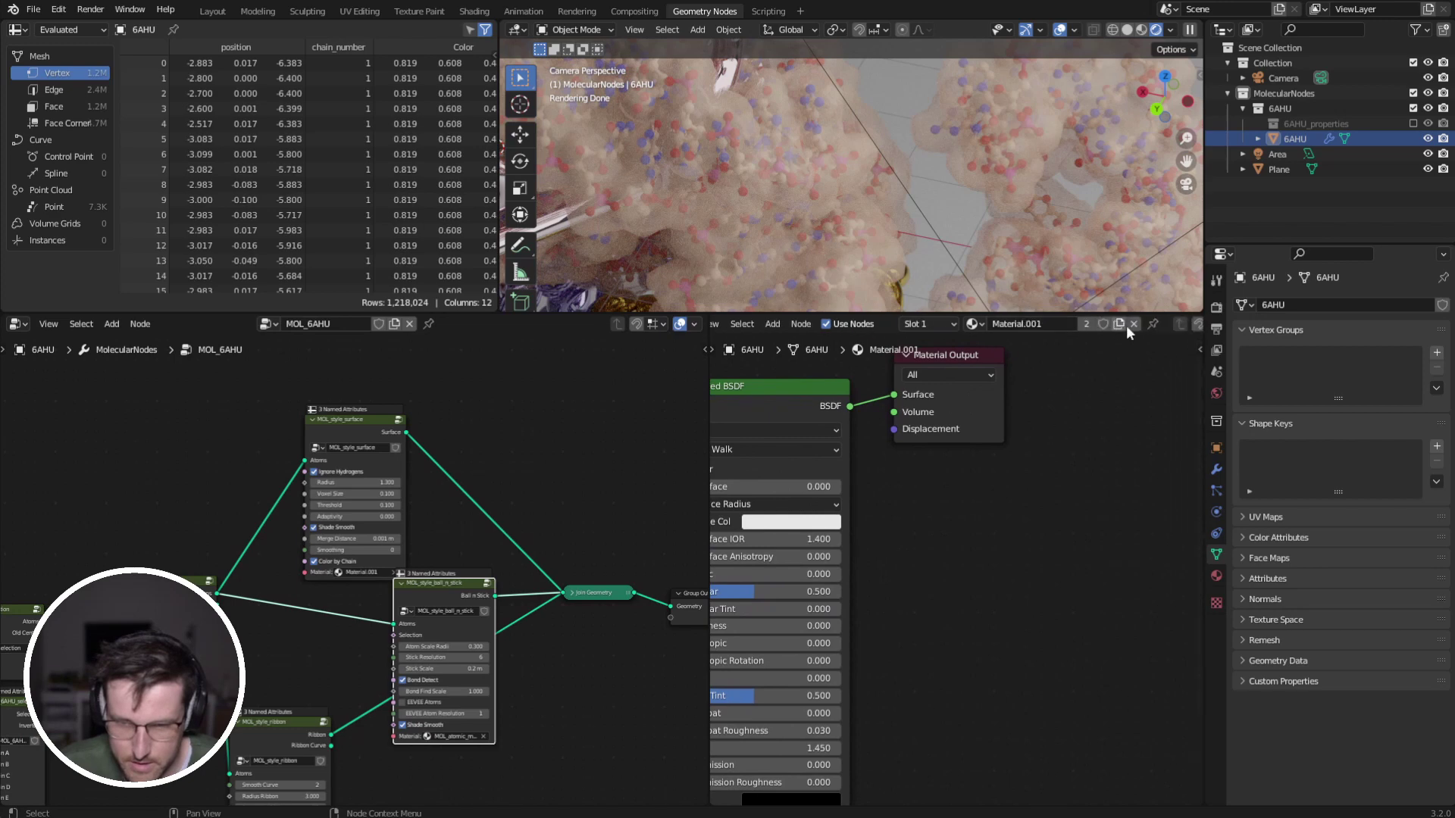
click(1117, 323)
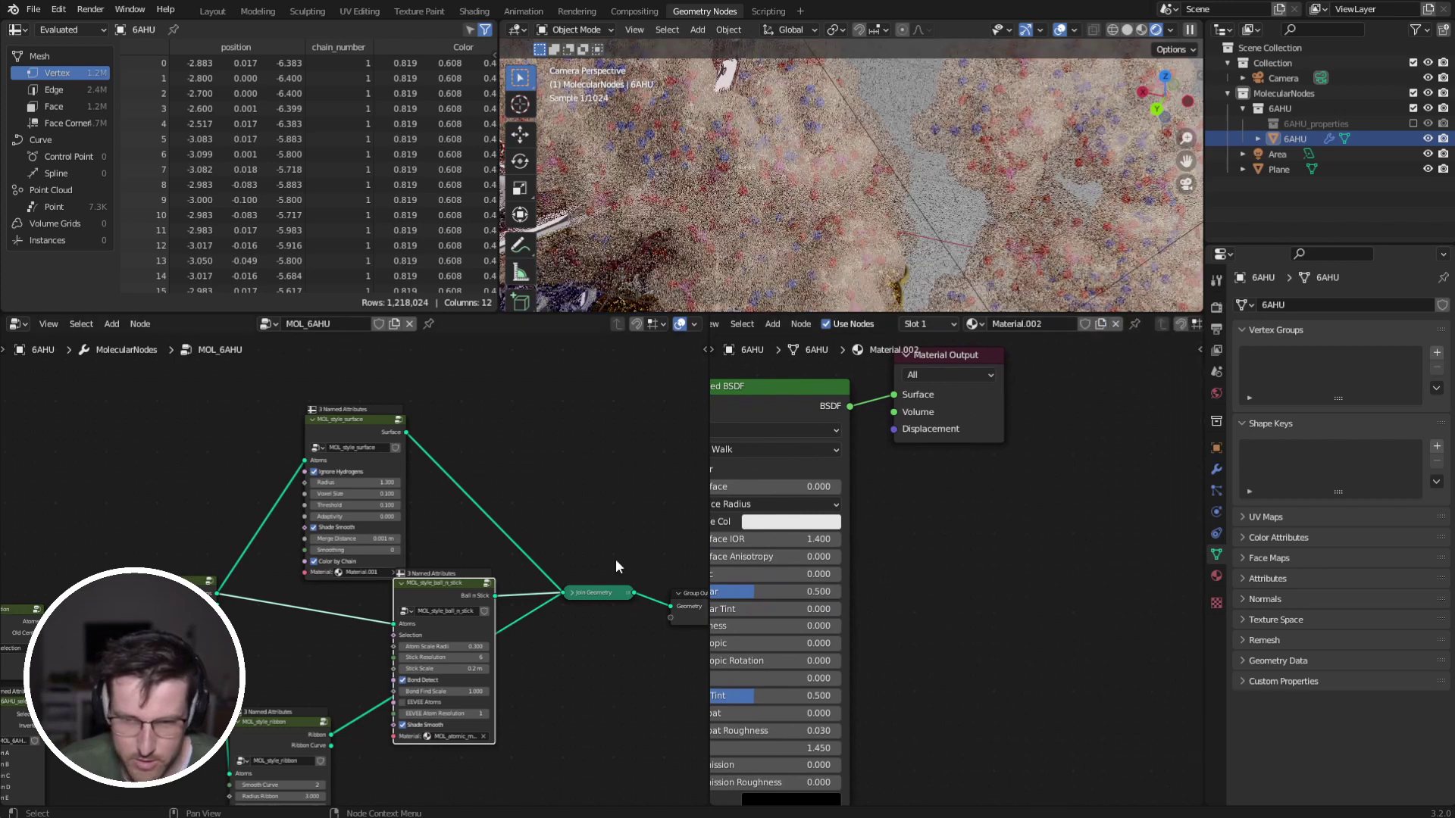
scroll(507, 638, up, 1)
click(454, 737)
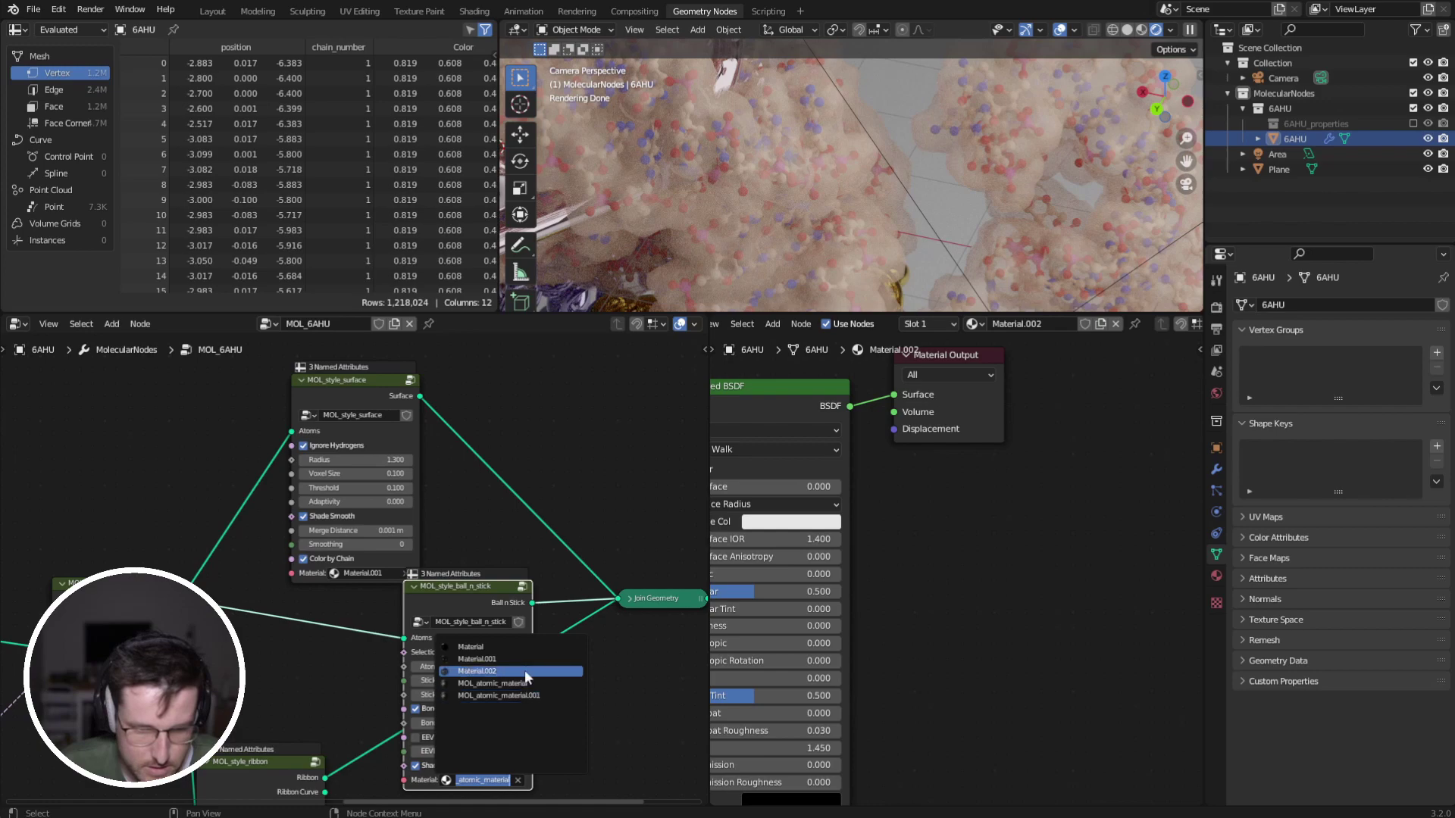
In Material.002, link the Attribute Color straight to the Material Output Surface and nudge the Principled BSDF down.
middle_drag(907, 572, 1102, 682)
drag(774, 532, 1090, 503)
drag(977, 511, 984, 524)
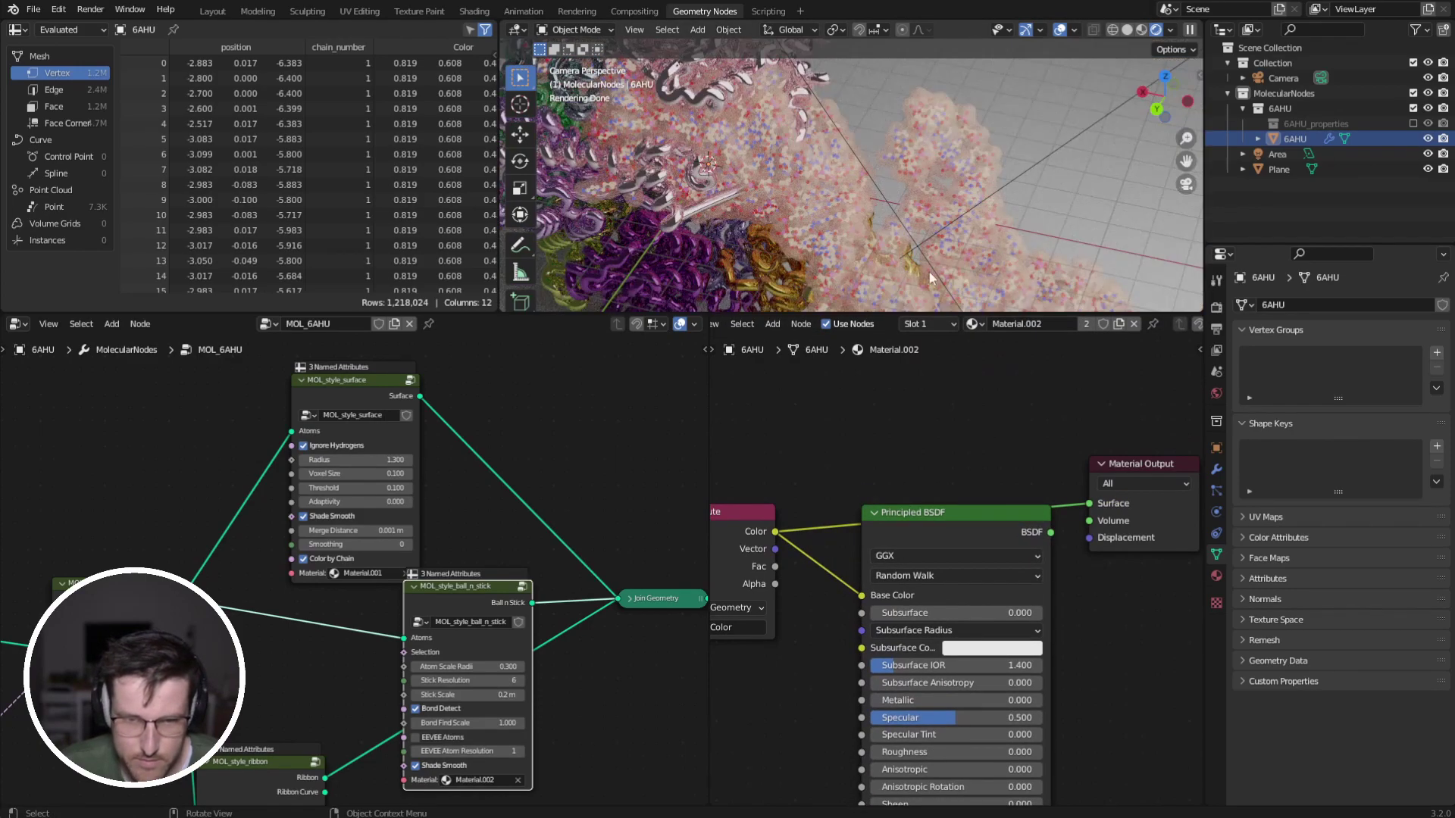
middle_drag(928, 271, 949, 193)
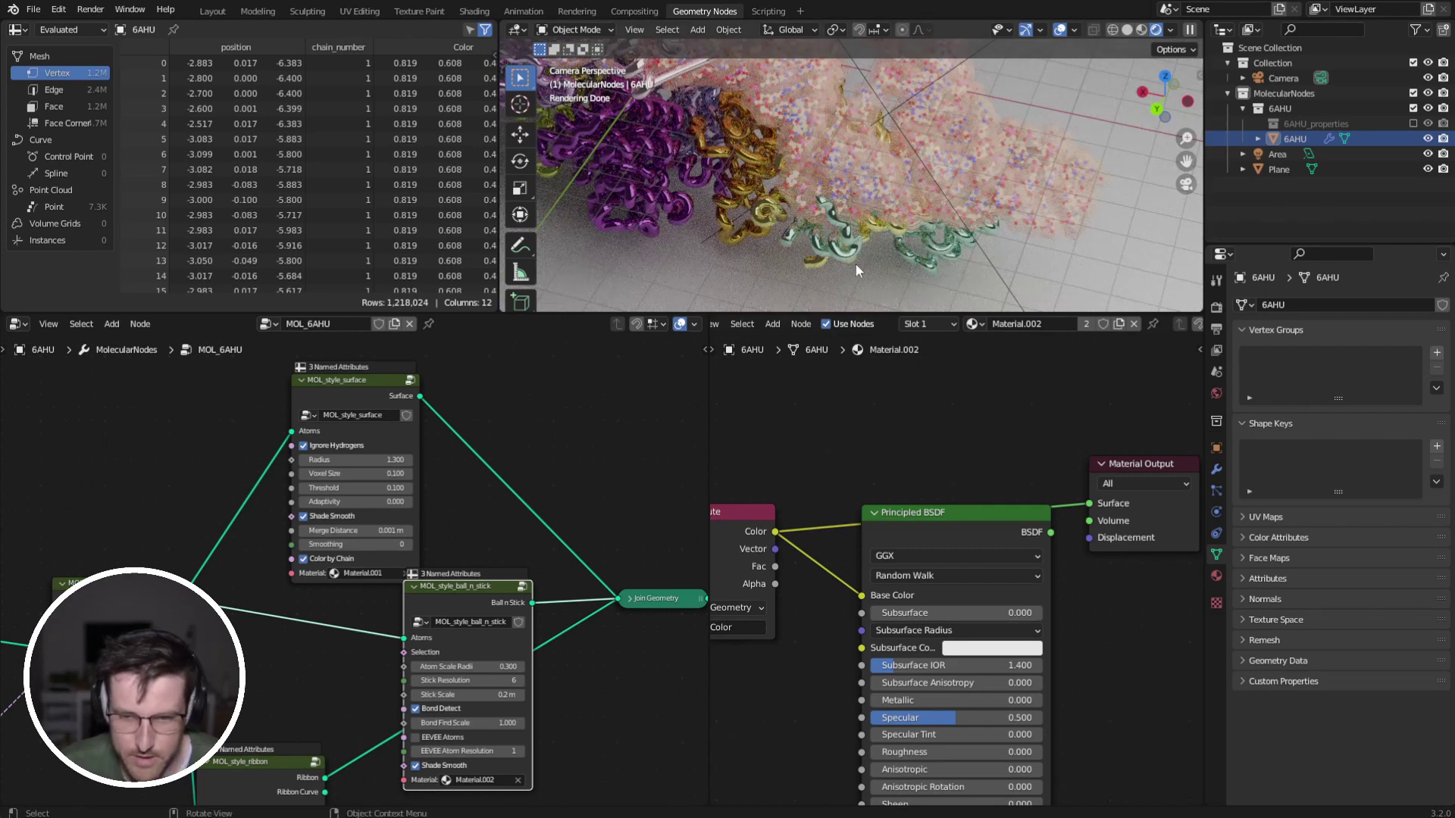
Render the camera view to check how the ball-and-stick atoms look inside the surface.
key(F12)
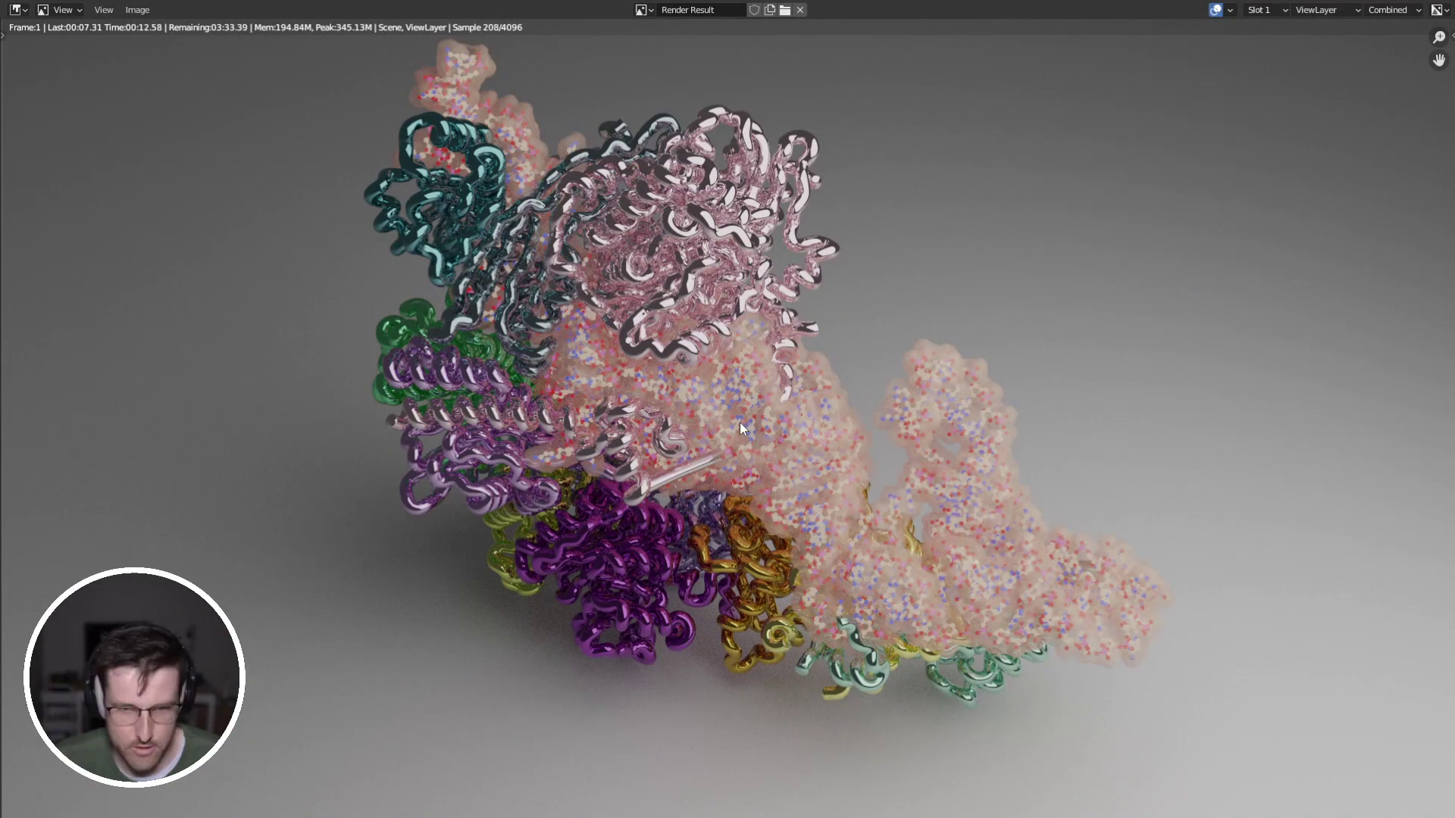
key(Escape)
Show Material.001 in the Shader Editor, nudge its Principled BSDF, and widen the Geometry Nodes editor to check the surface node's material.
drag(881, 604, 890, 566)
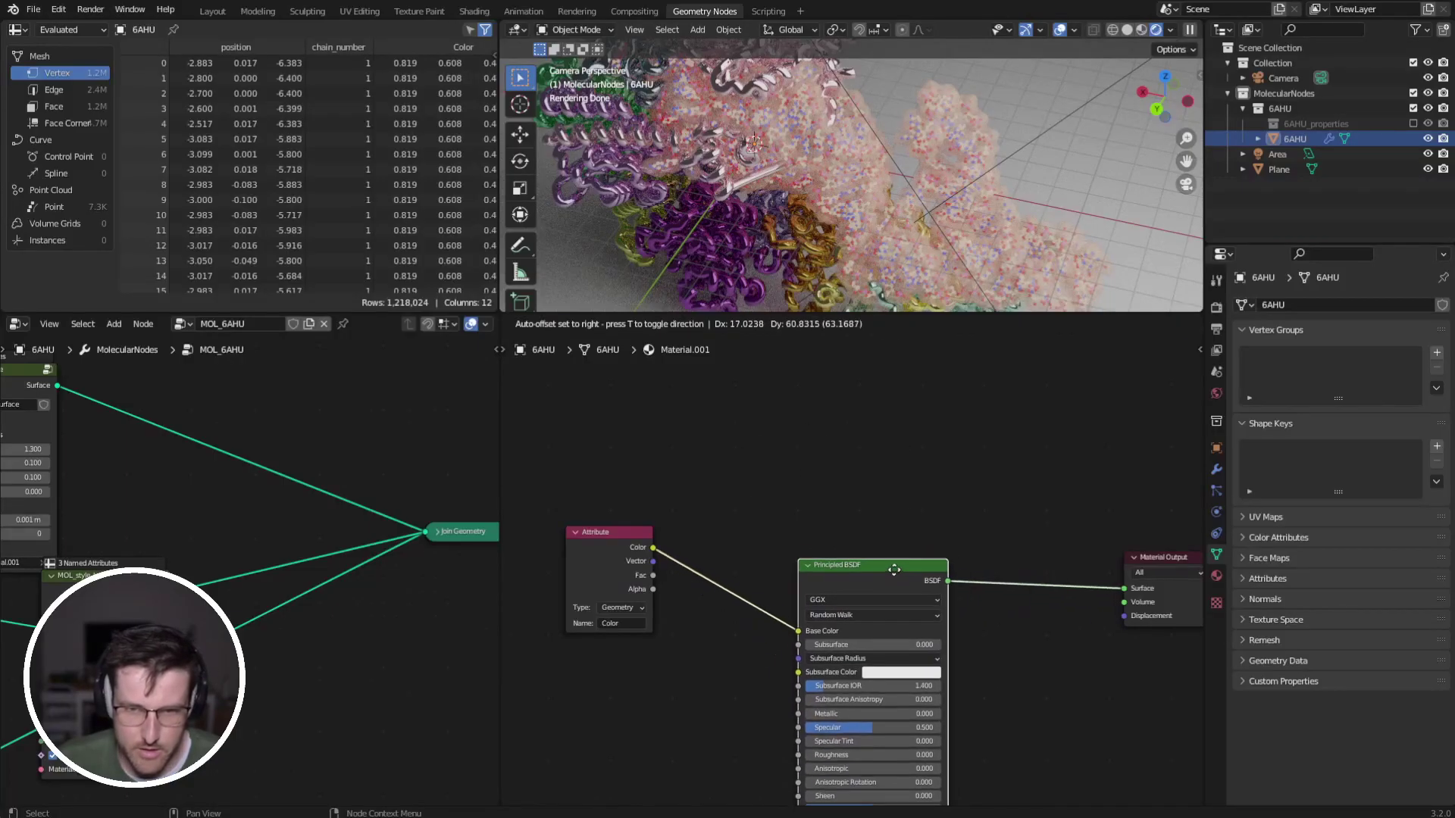
click(882, 323)
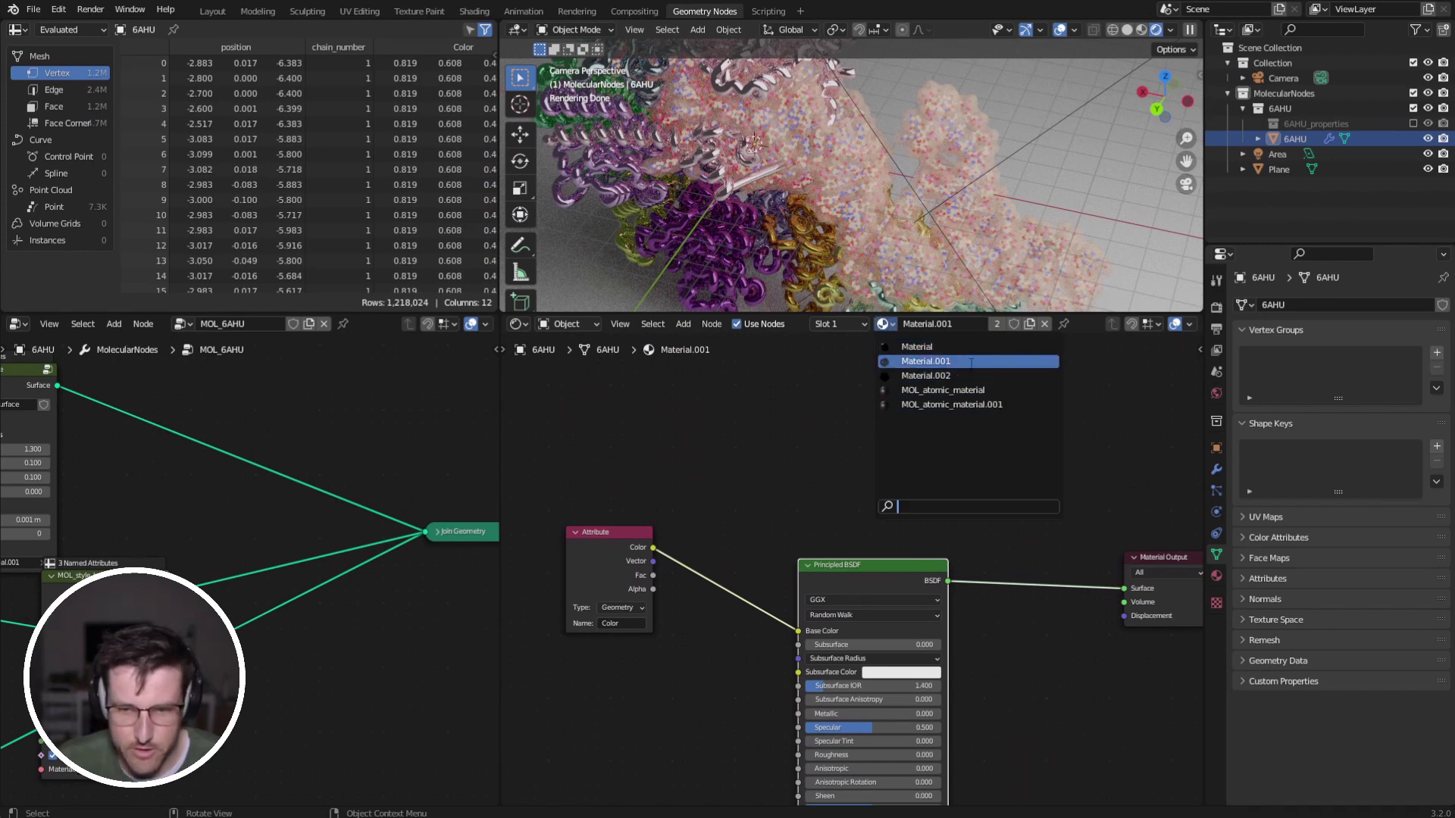
click(909, 361)
middle_drag(59, 578, 232, 612)
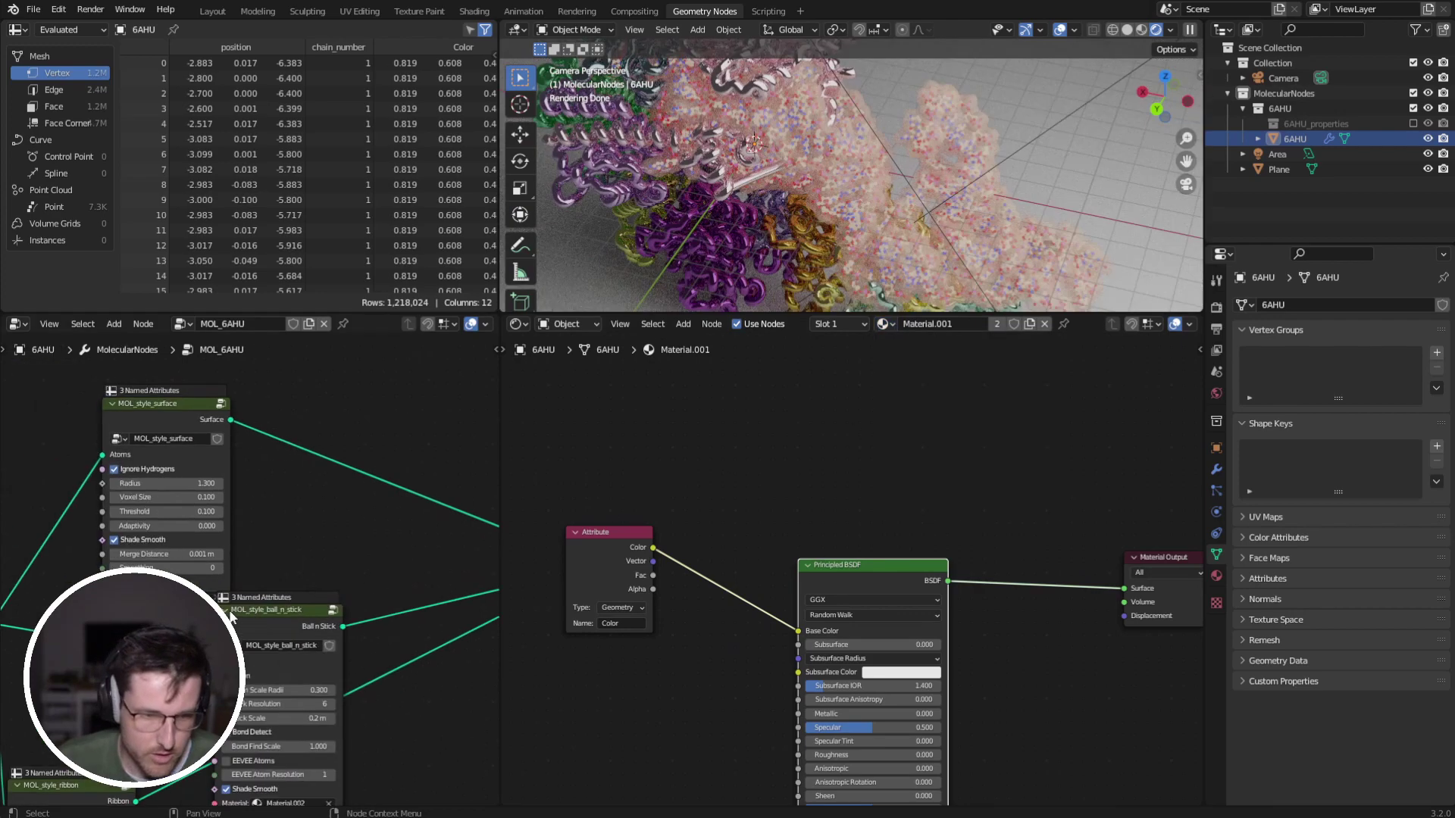
middle_drag(189, 438, 282, 390)
scroll(303, 580, up, 3)
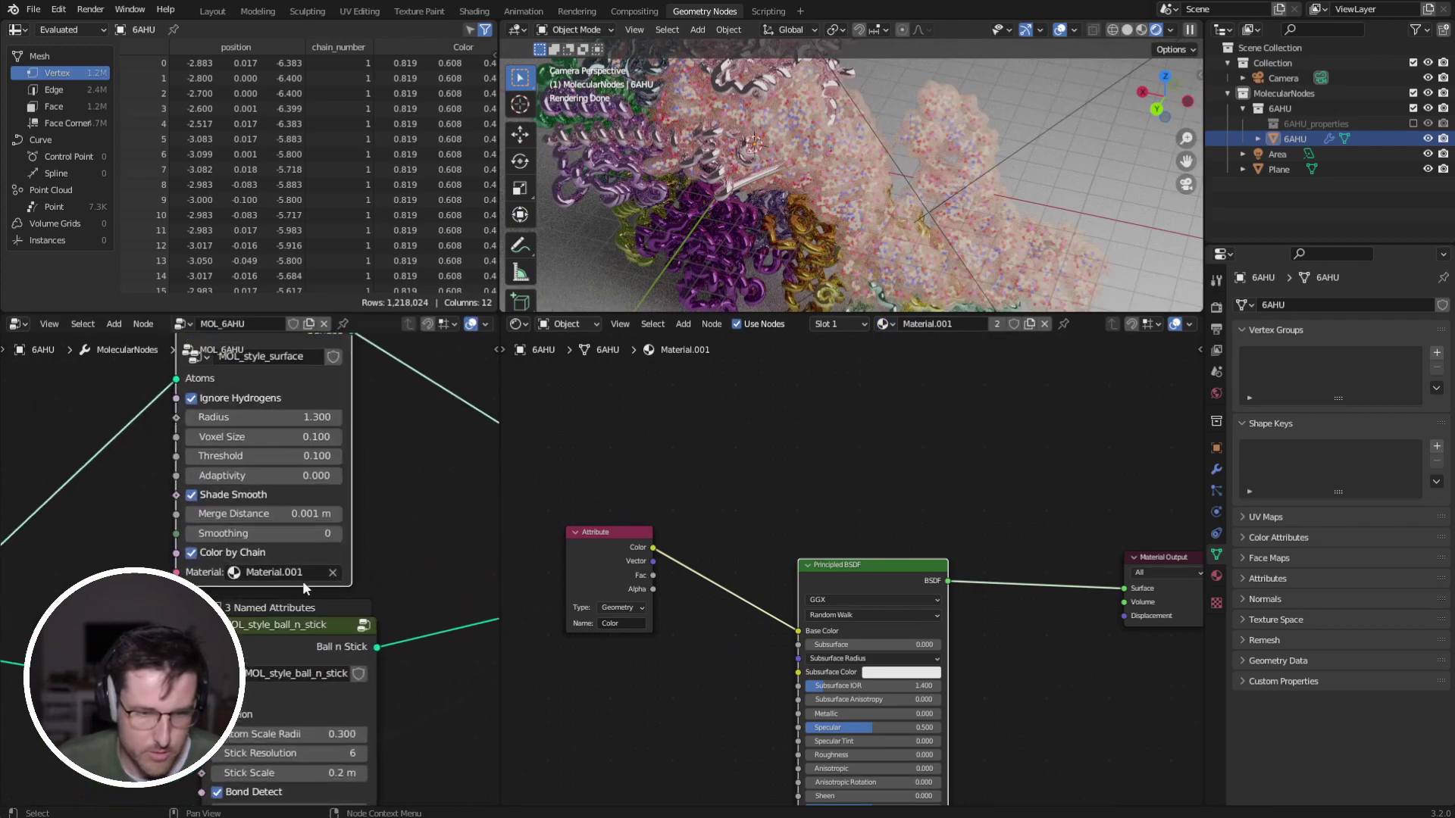
middle_drag(691, 583, 700, 562)
drag(499, 568, 575, 568)
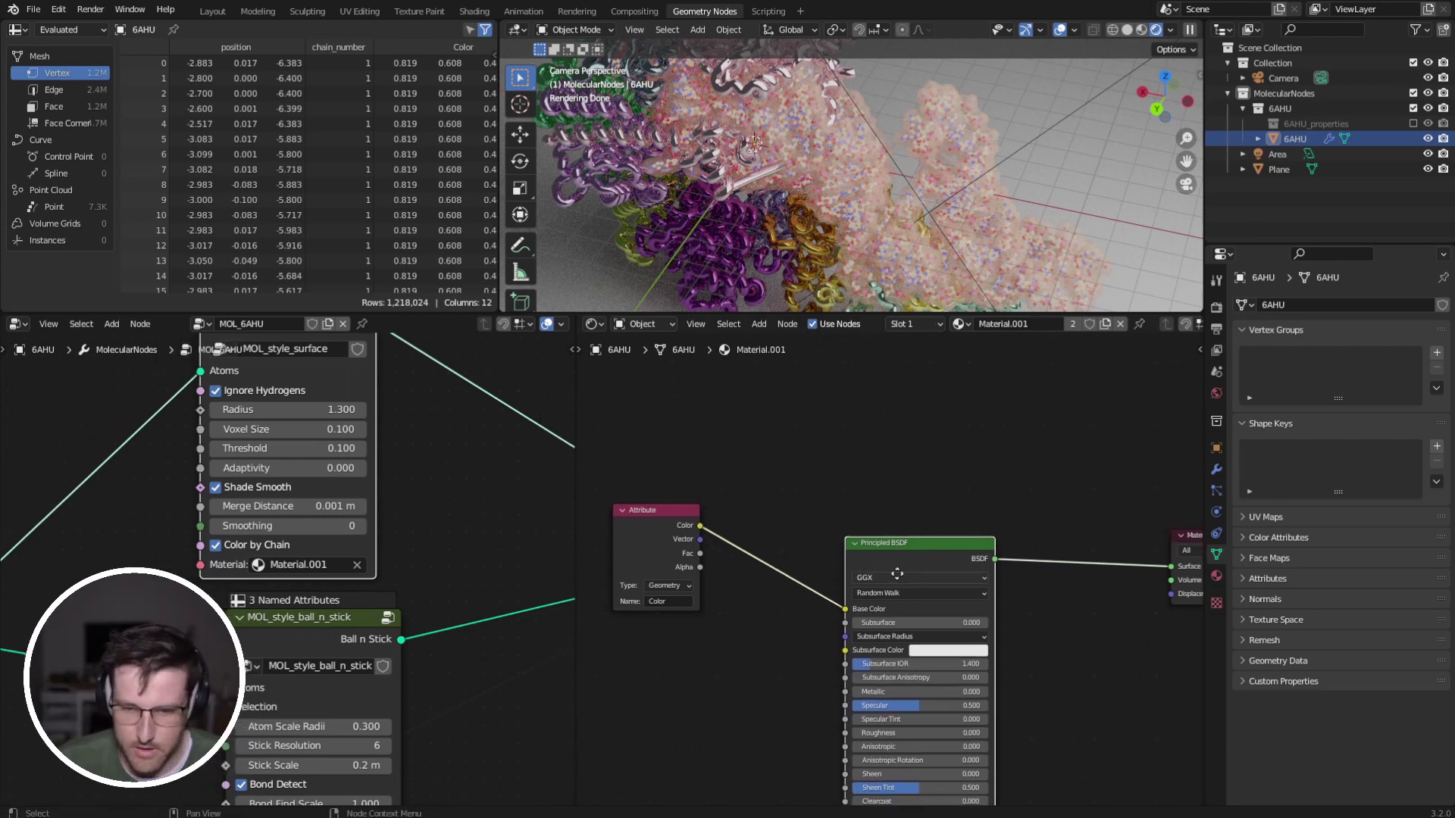
Add a Mix Shader node to Material.001 above the gap between the Principled BSDF and the Material Output.
middle_drag(897, 572, 818, 565)
key(shift+a)
click(898, 475)
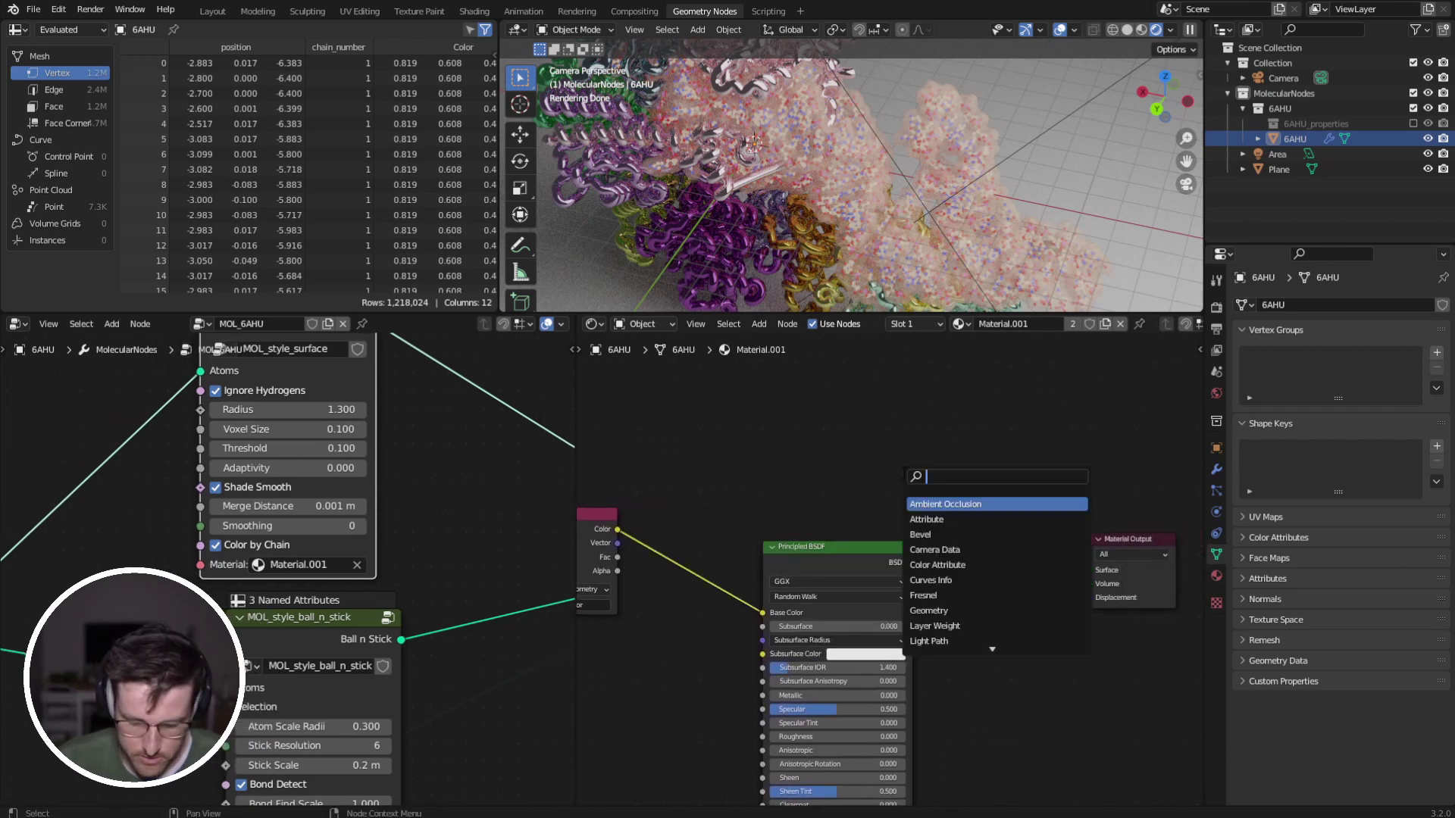
text(mix)
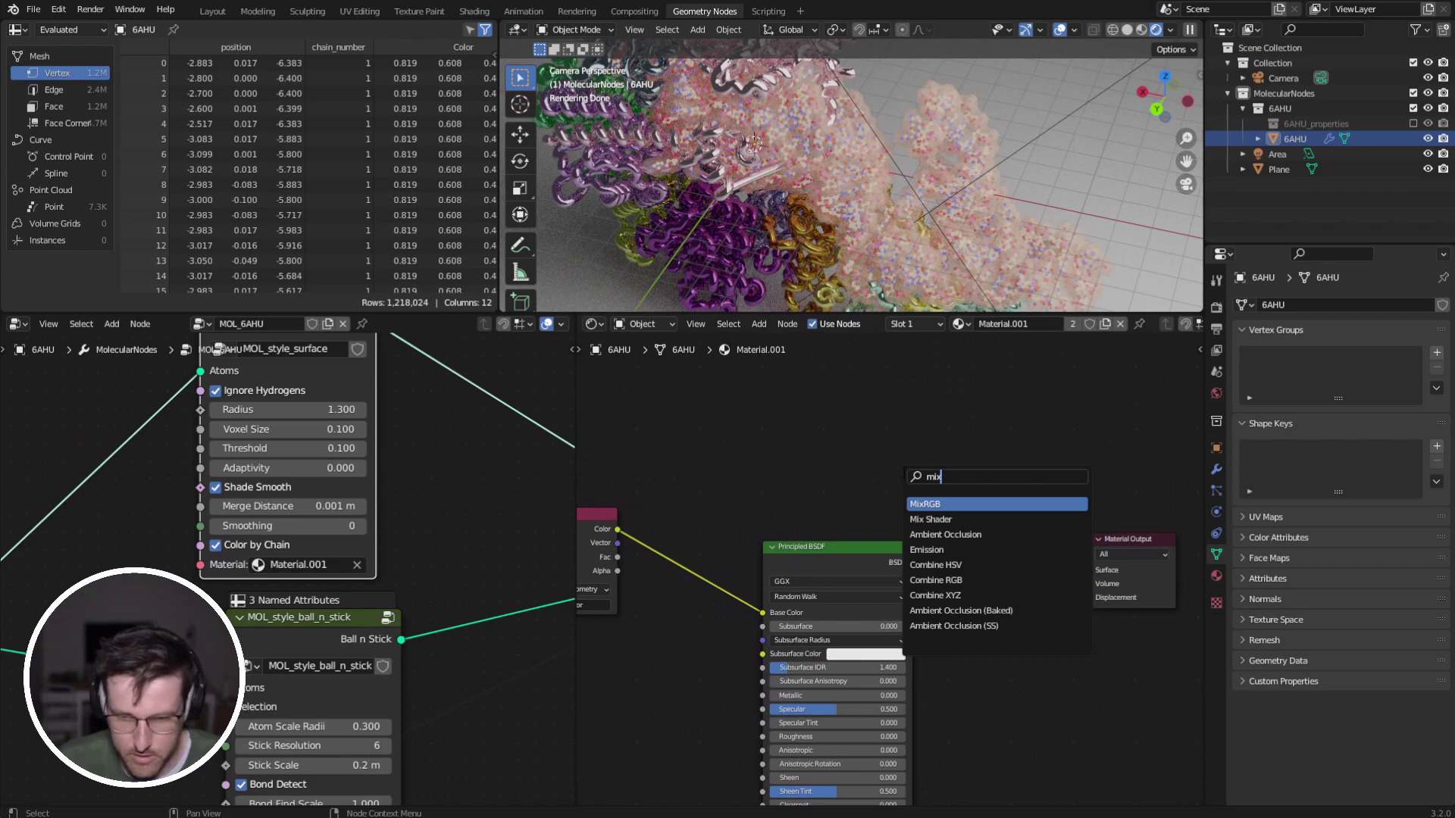
key(Down)
key(Return)
click(953, 452)
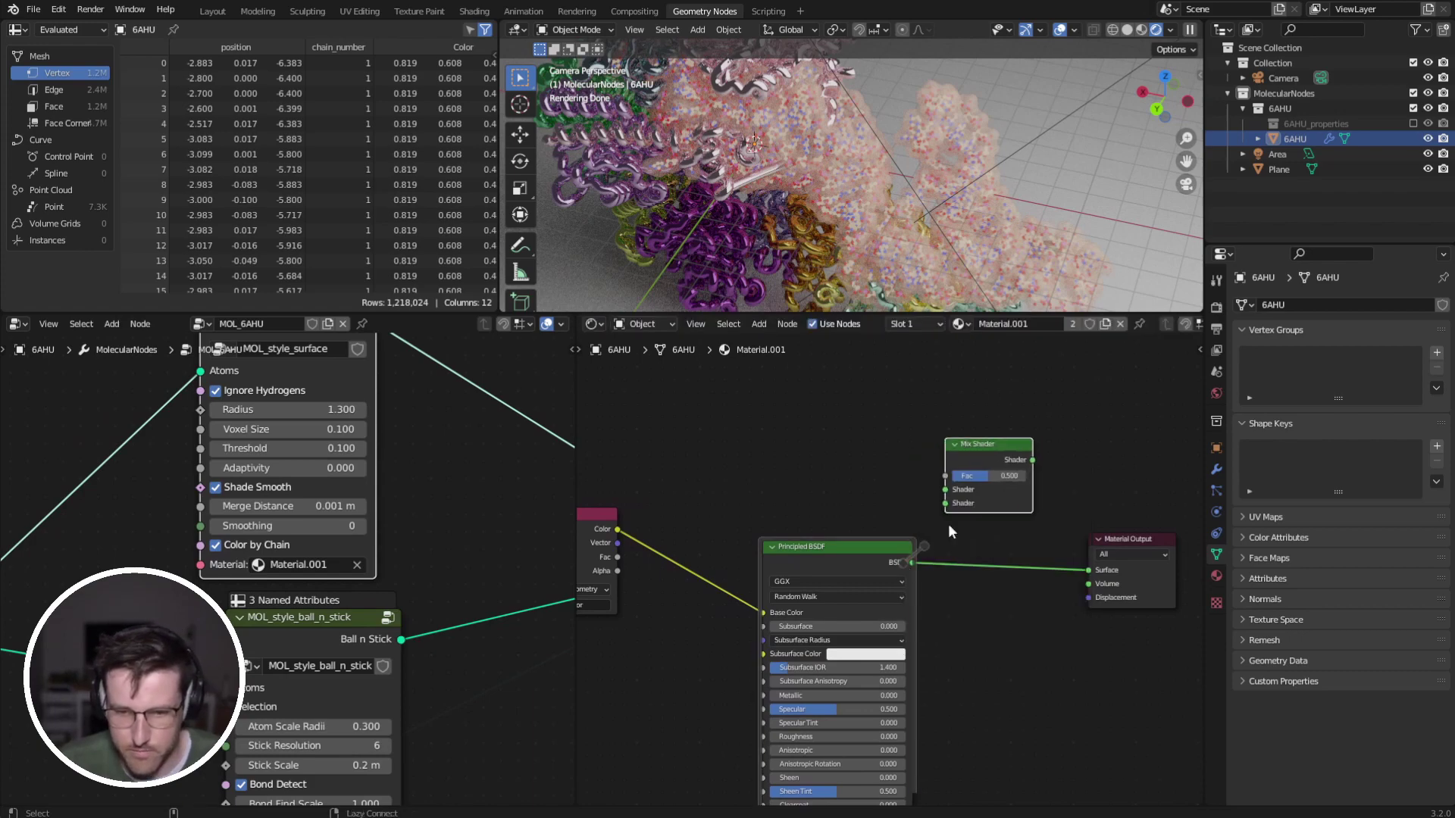
Route the Principled BSDF through the Mix Shader's first input to the Material Output Surface, and space the nodes apart.
alt+right_drag(948, 526, 970, 498)
drag(1023, 447, 1010, 464)
alt+right_drag(1003, 479, 1039, 496)
drag(1021, 477, 1089, 569)
drag(1112, 541, 1141, 499)
drag(968, 471, 1017, 479)
click(898, 466)
Add an RGB node above the Principled BSDF and set its colour to black.
key(shift+a)
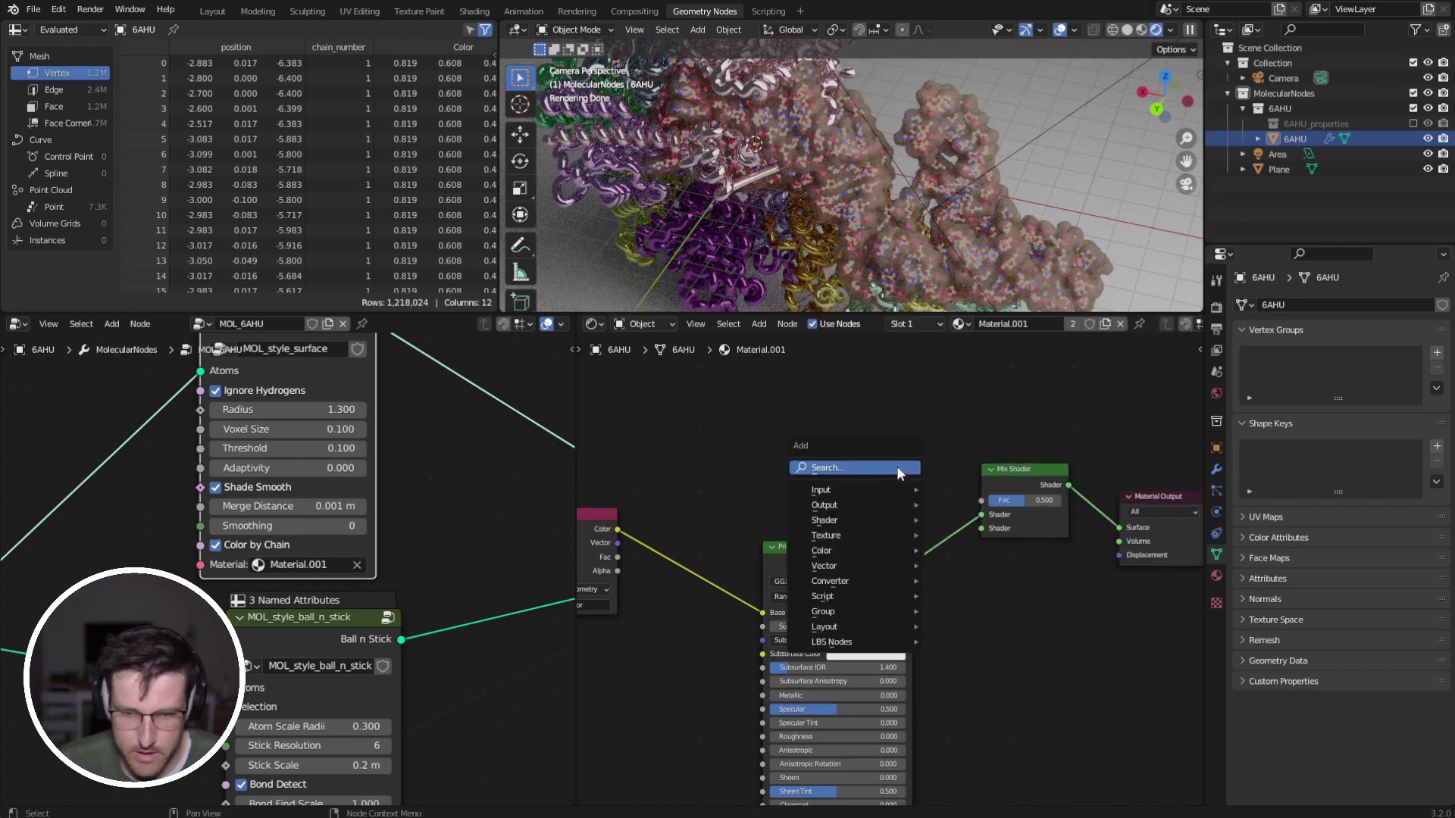
text(rgb)
key(Return)
click(905, 441)
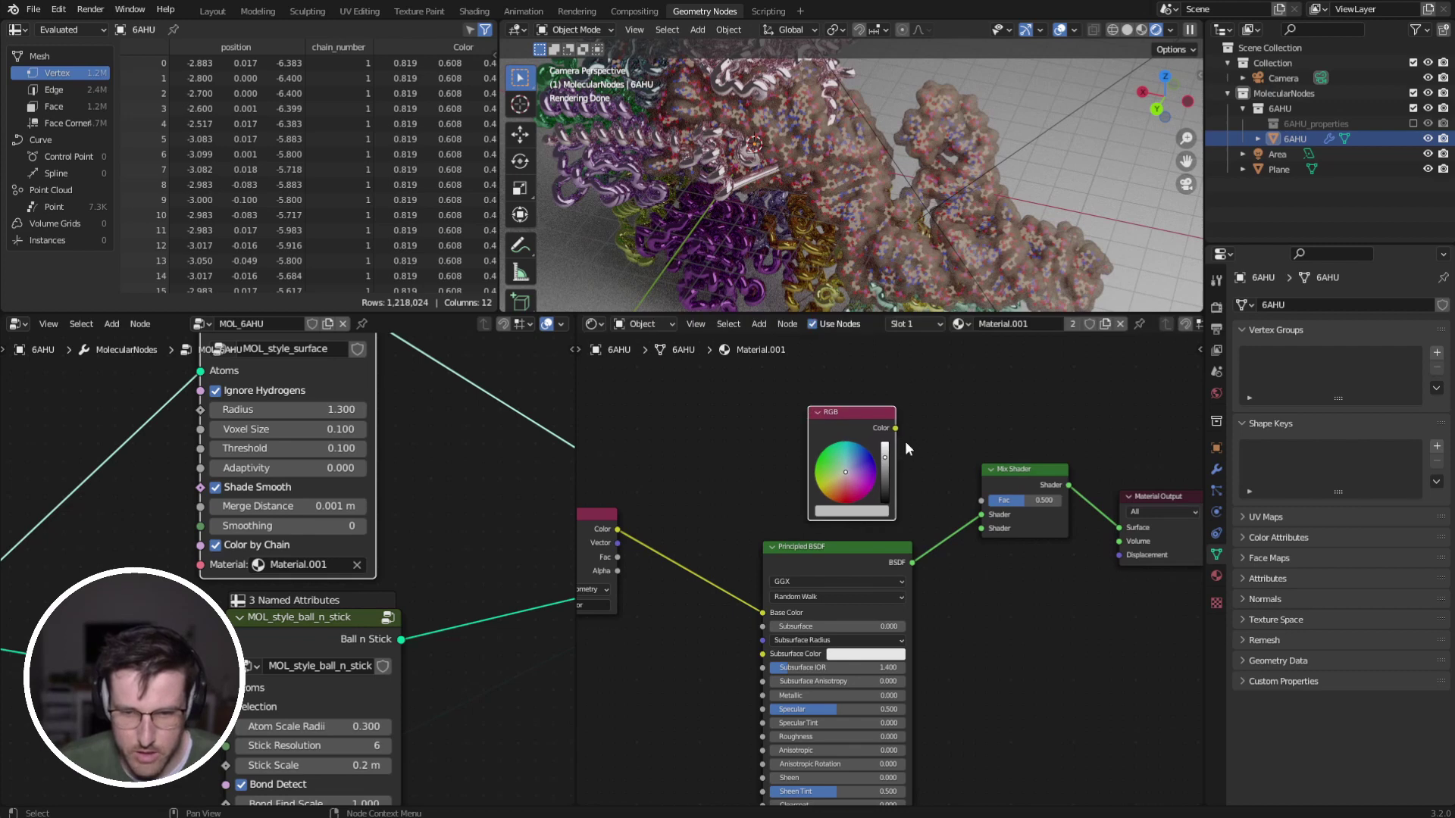
drag(884, 458, 884, 502)
Add a Fresnel node, connect its Fac output to the Mix Shader's Fac, and place it above the RGB node.
key(shift+a)
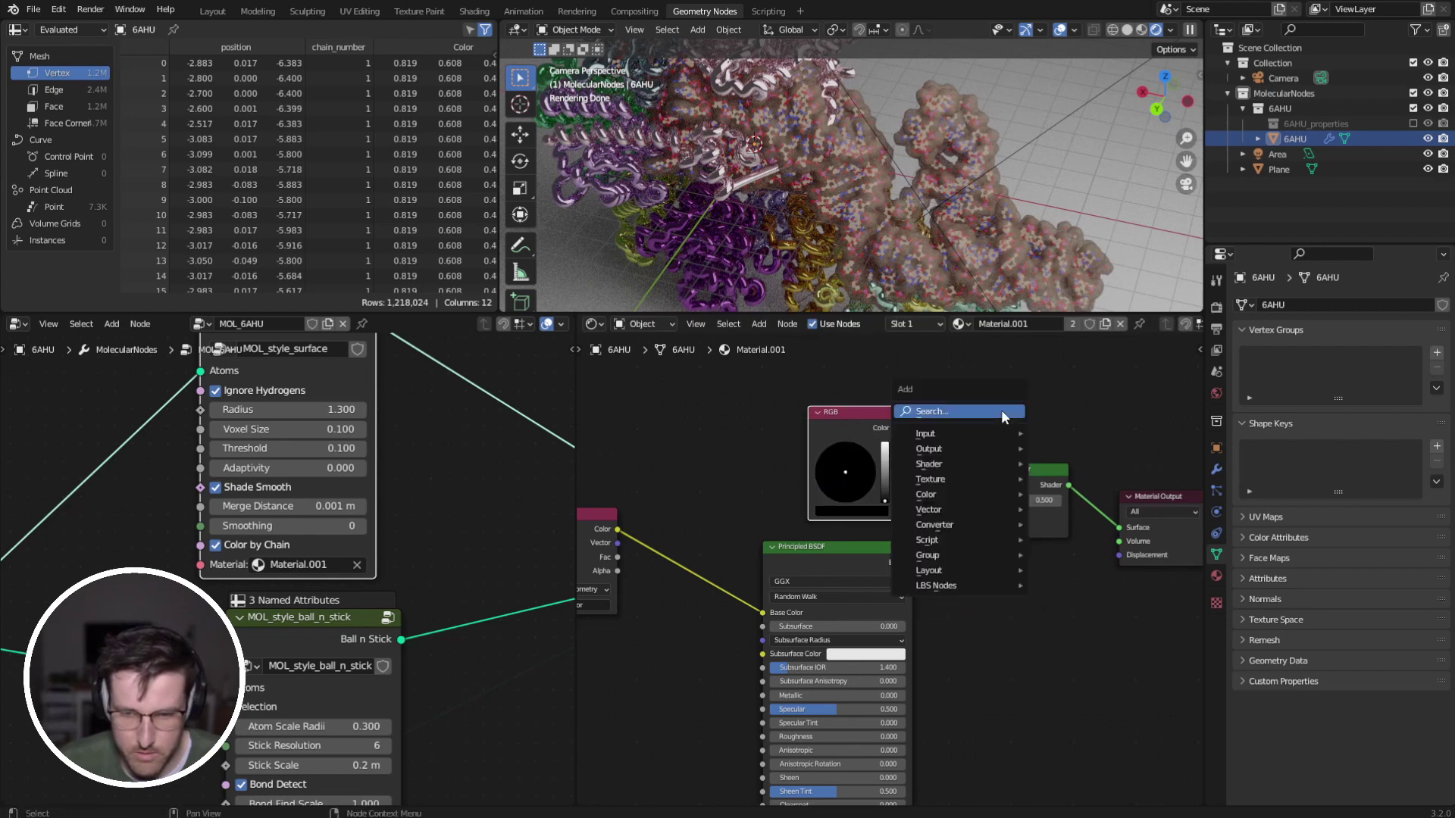
text(fres)
key(Return)
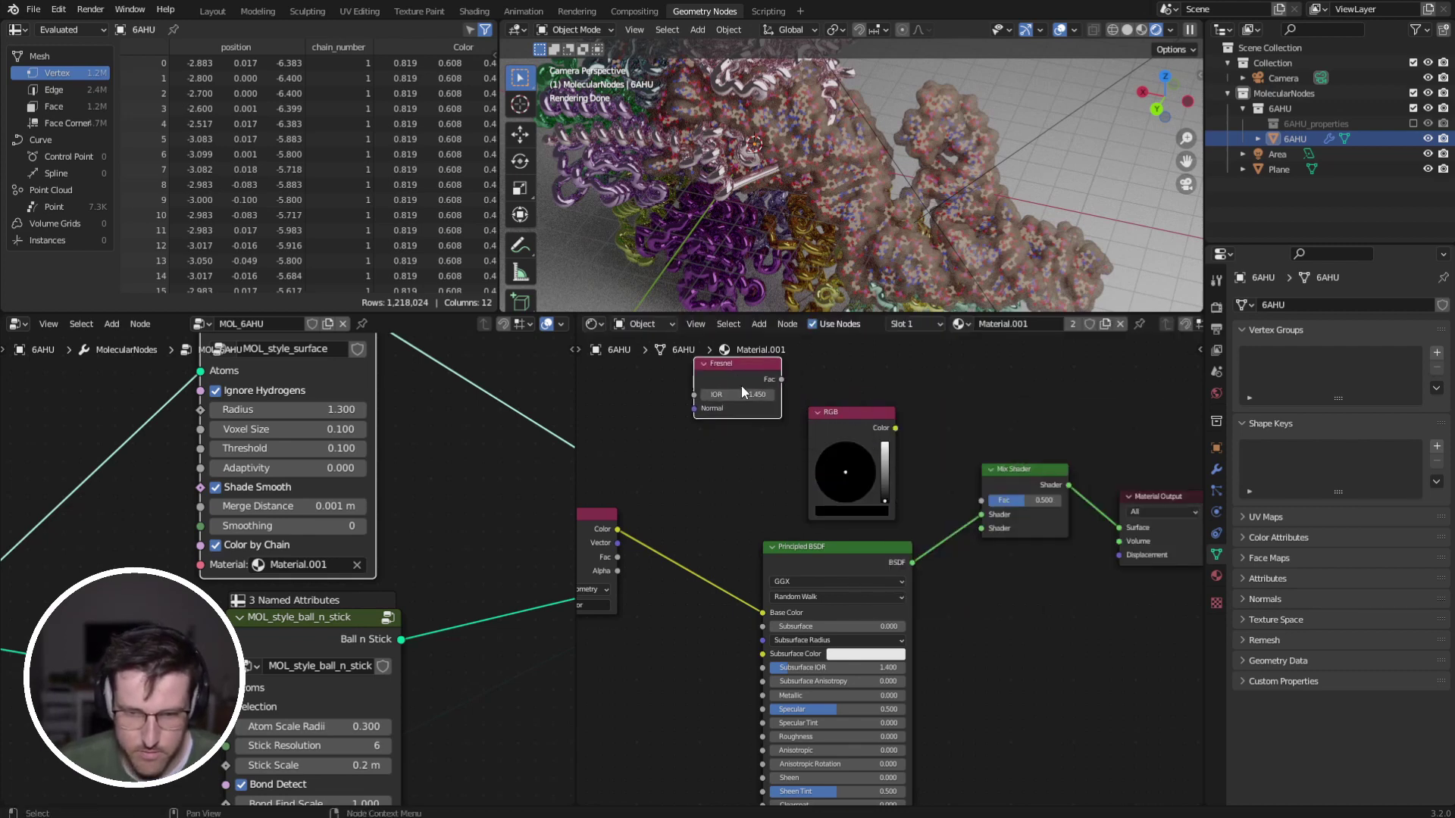
click(747, 464)
drag(718, 460, 918, 580)
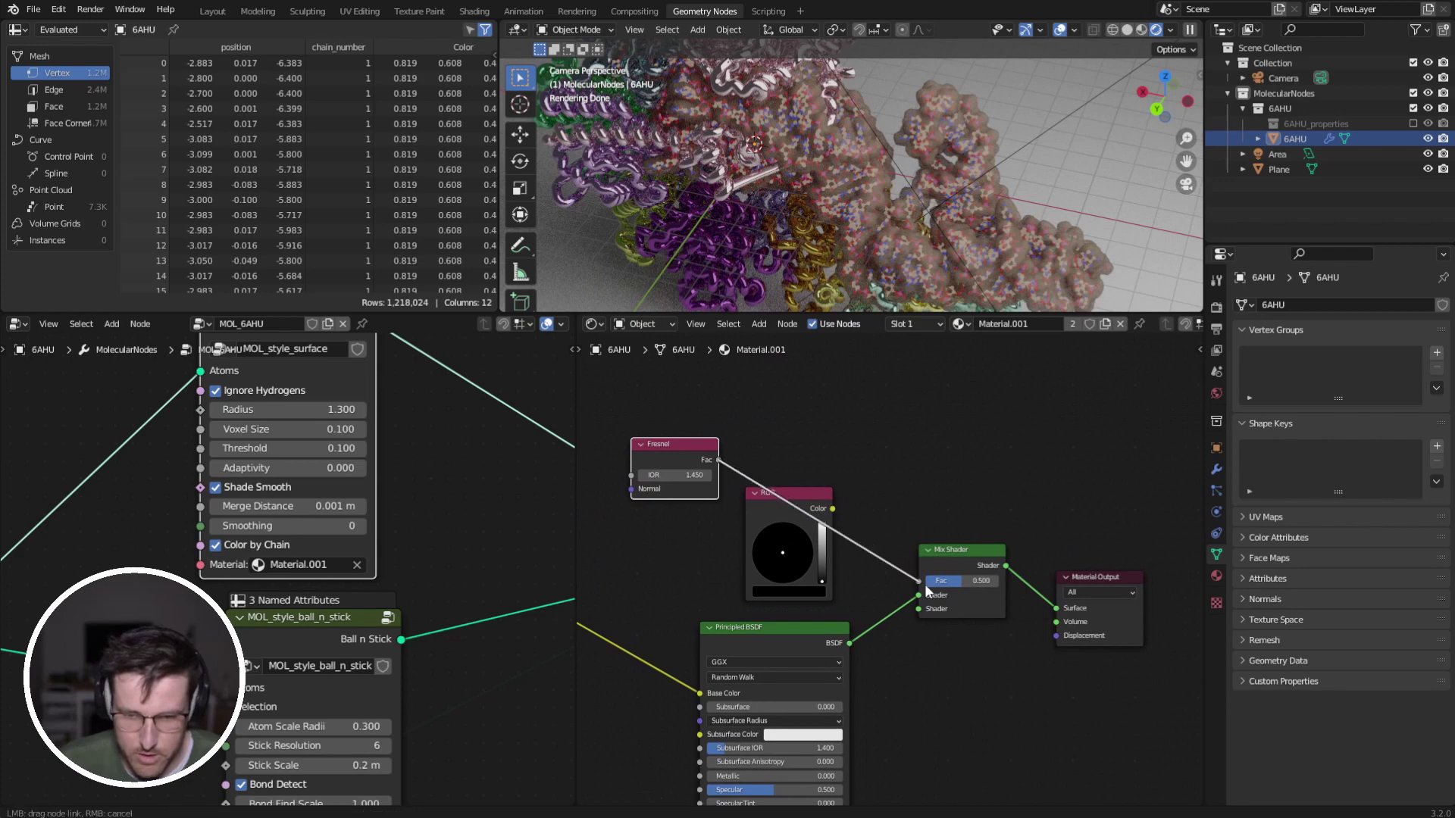
drag(698, 447, 724, 413)
Set the Fresnel node's IOR to 0.960.
scroll(823, 459, up, 4)
scroll(906, 196, up, 5)
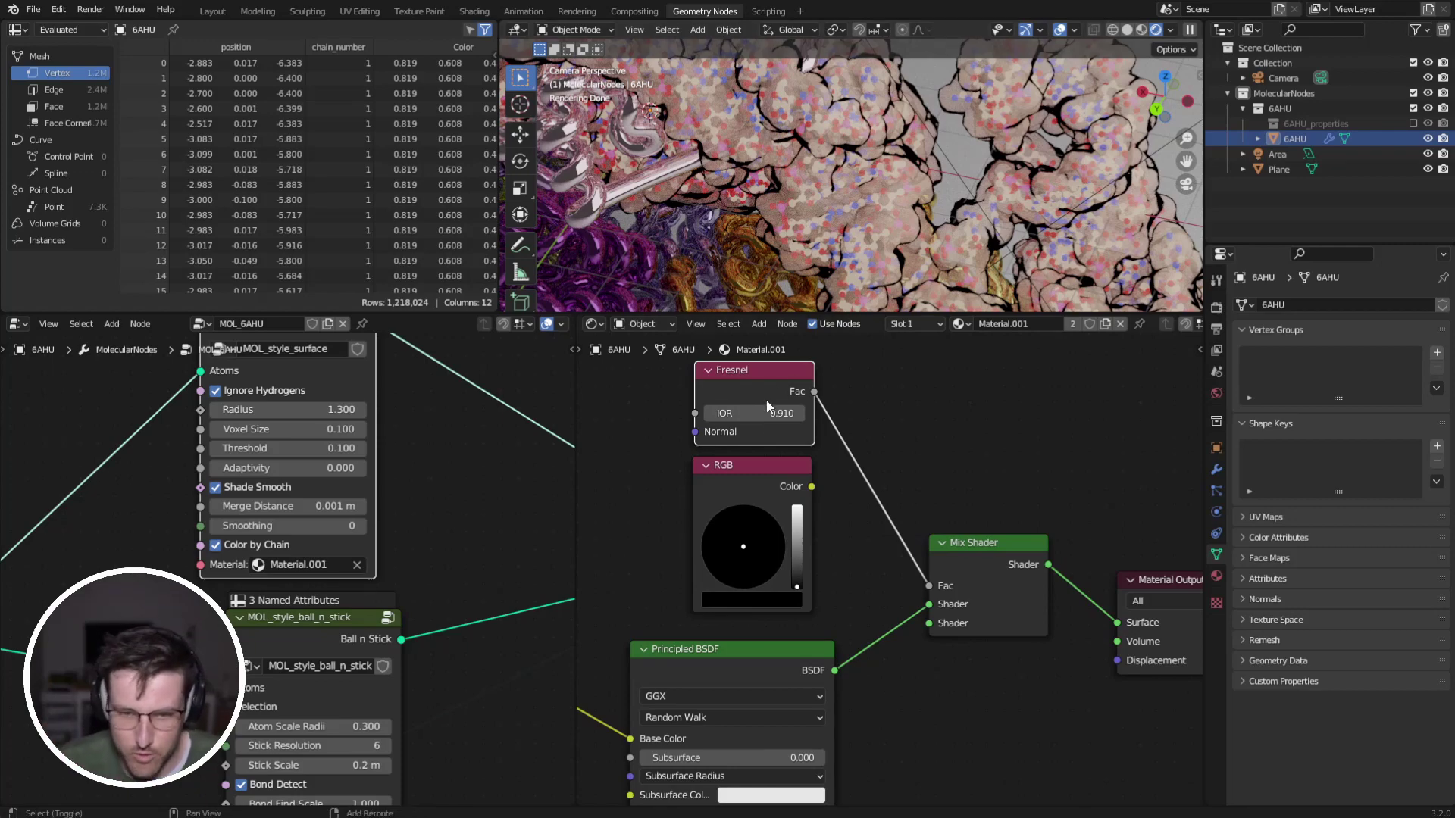
drag(769, 414, 769, 414)
scroll(965, 222, down, 3)
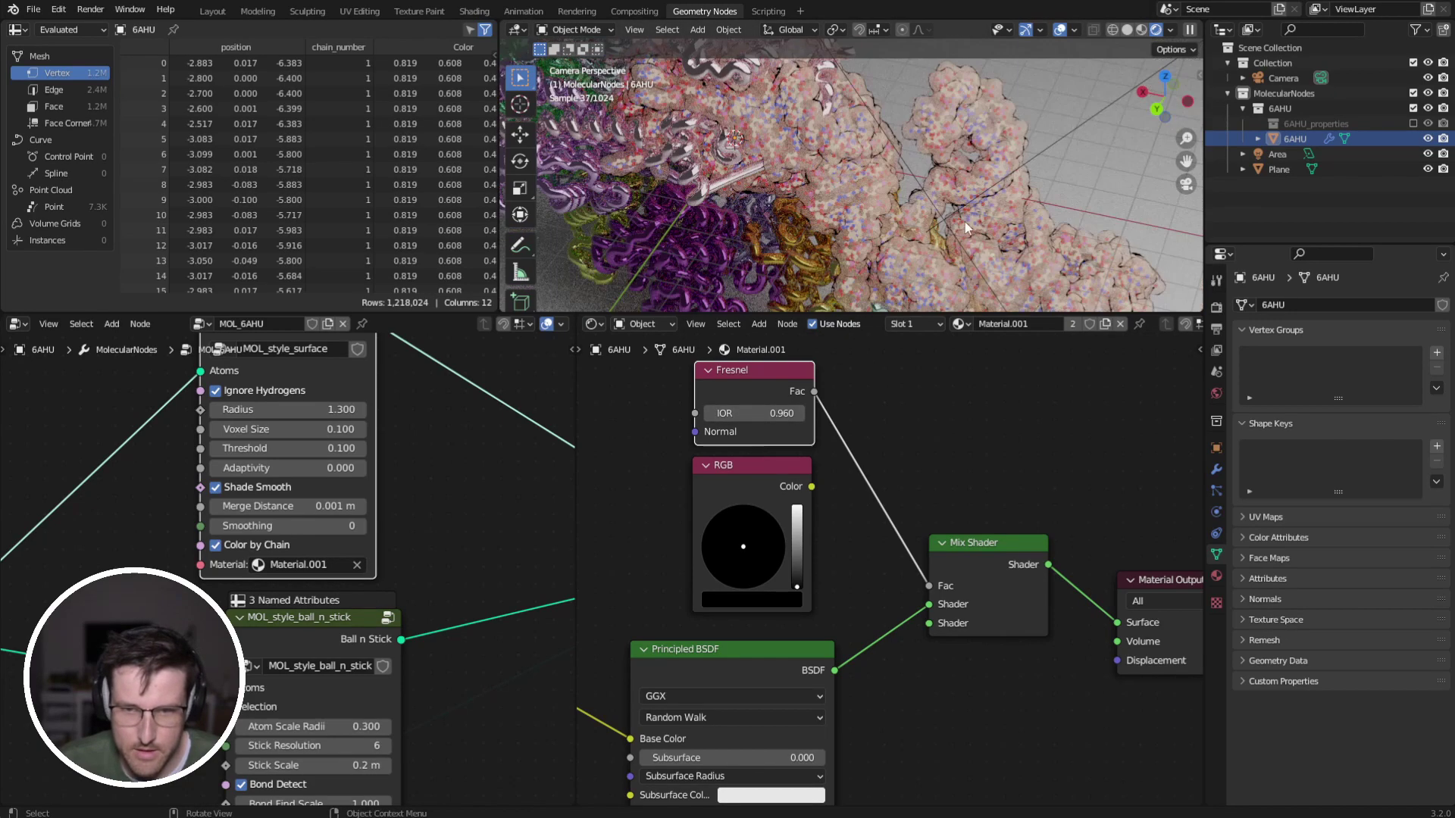
Render the camera view again to check the dark outlines on the surface.
key(F12)
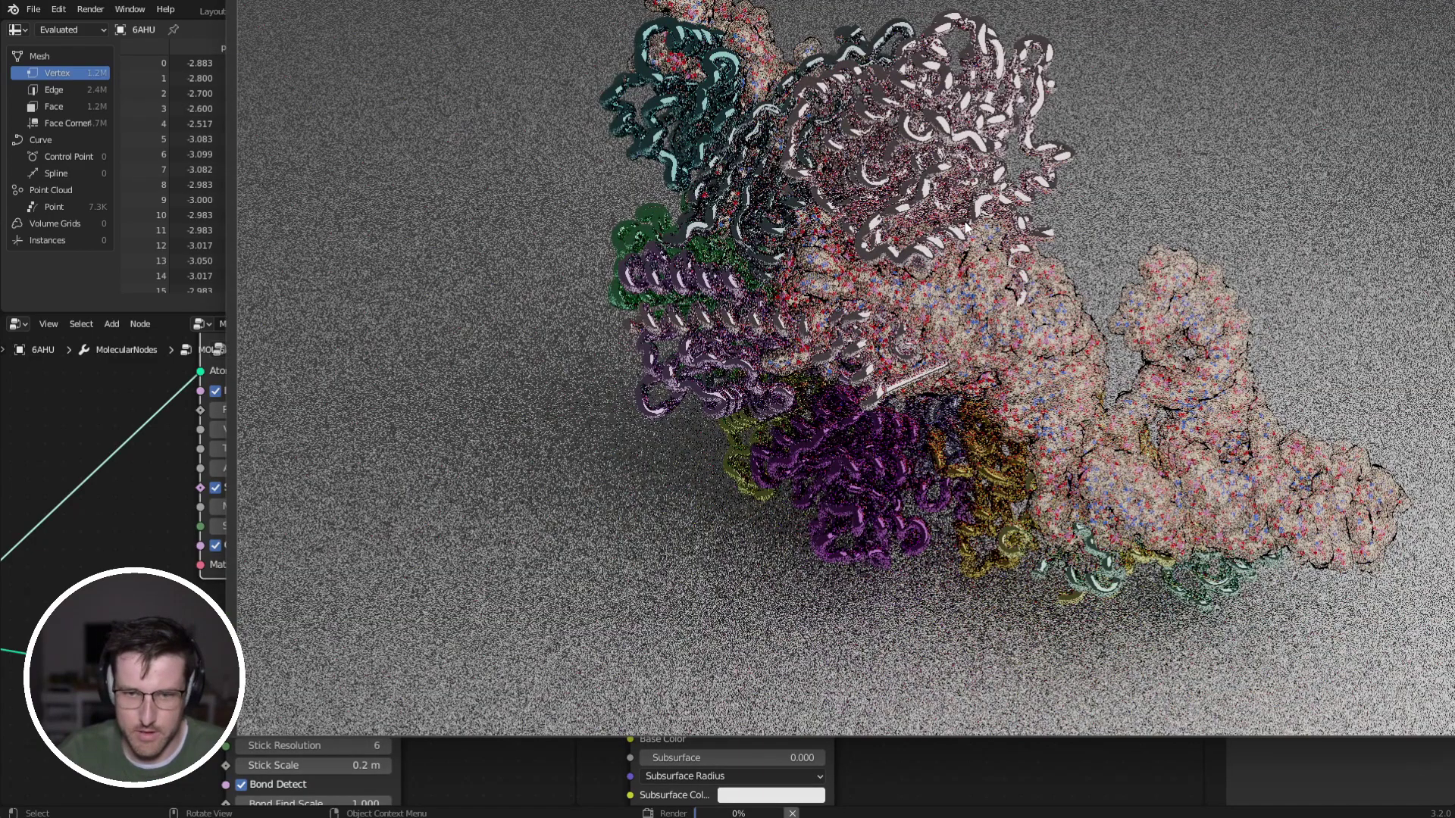
key(Escape)
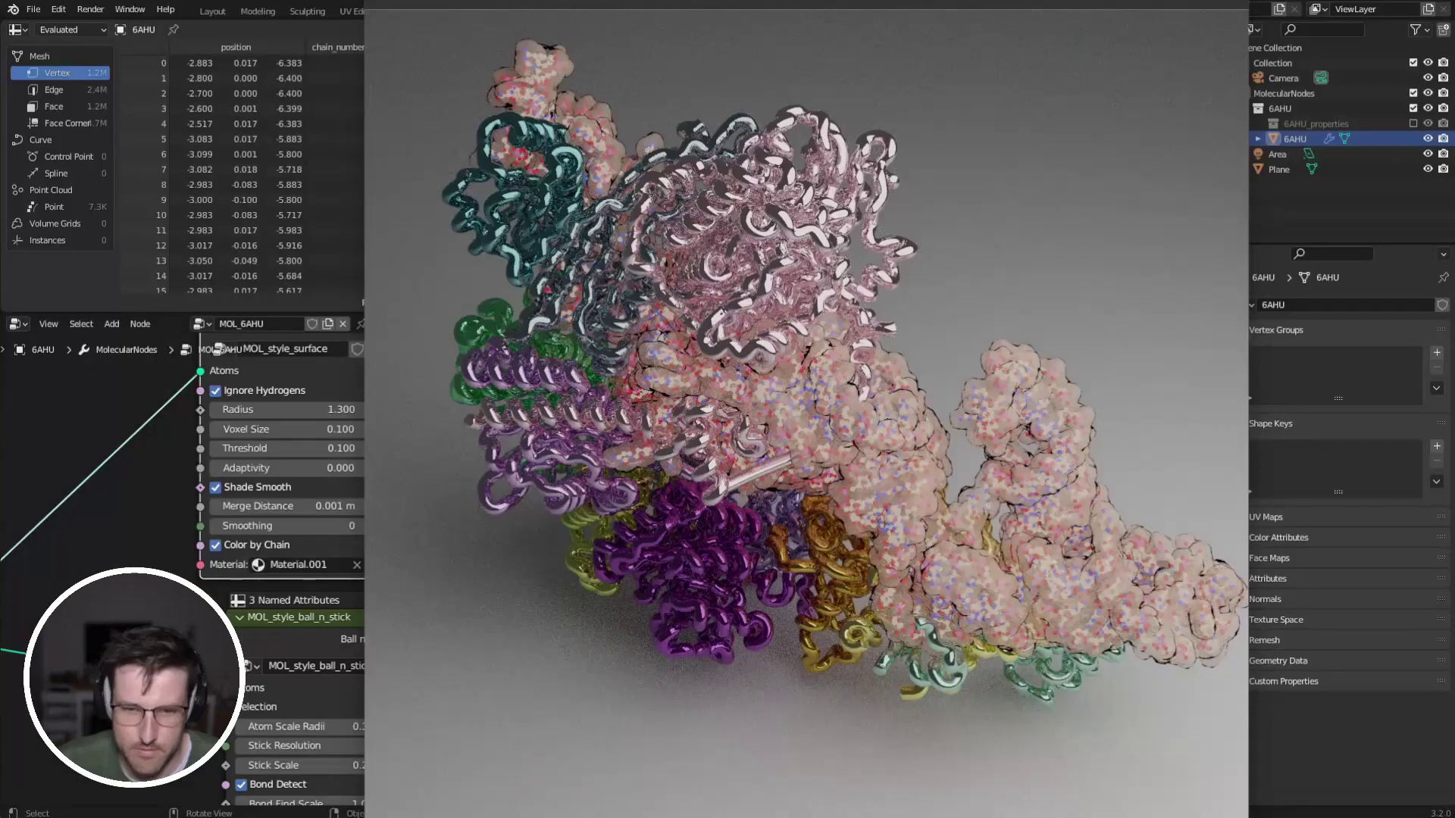
key(F11)
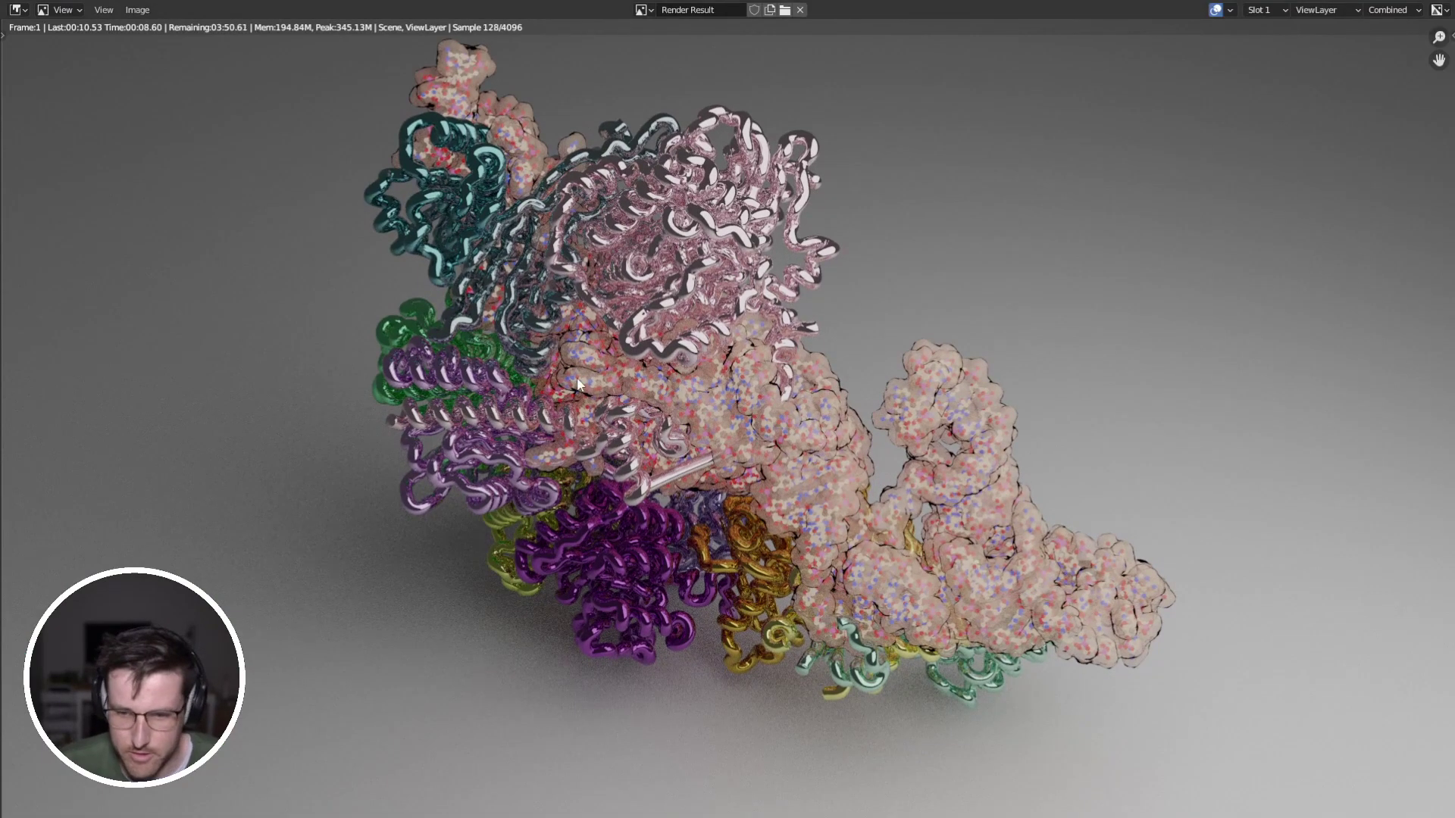
key(Escape)
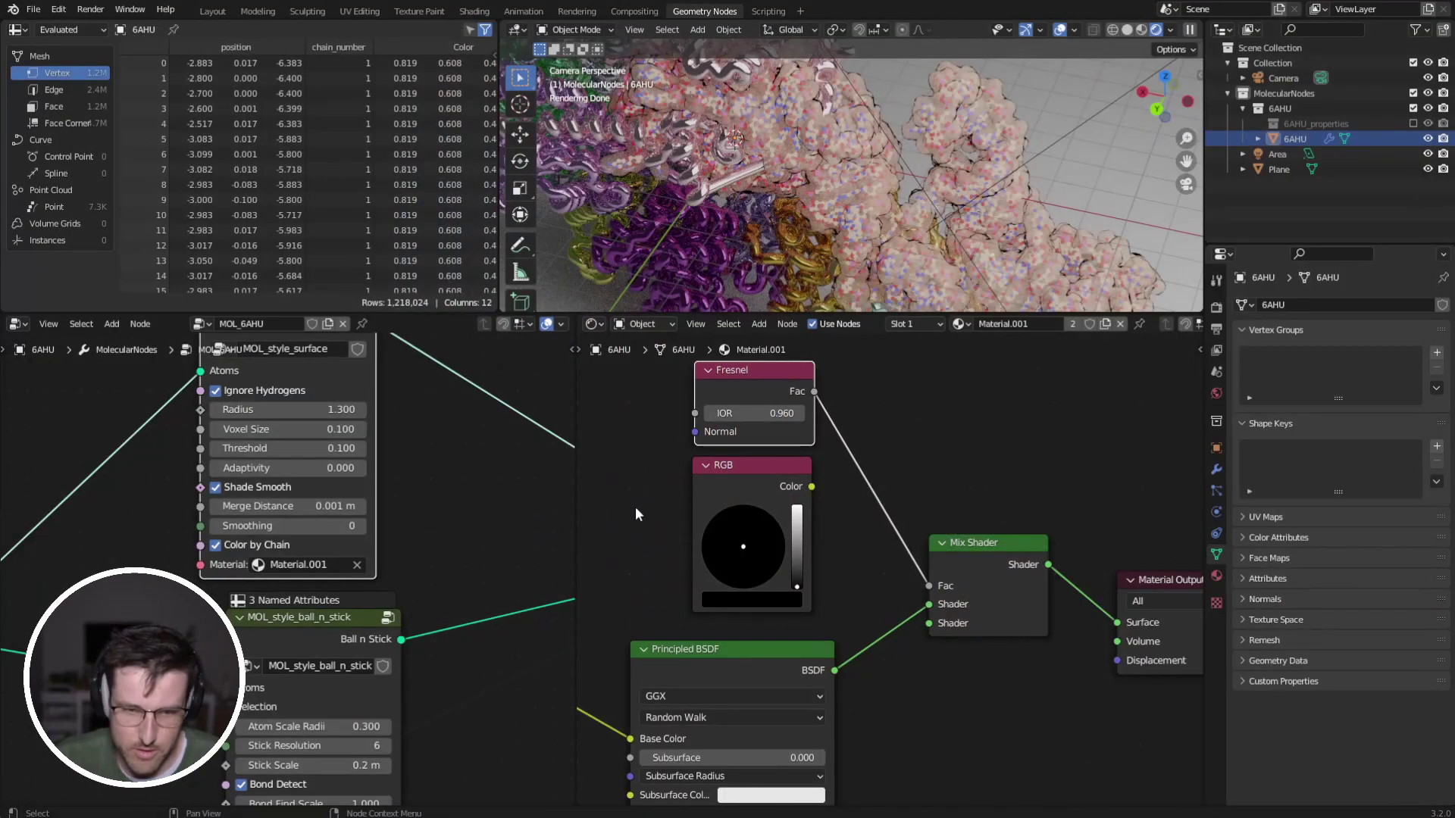
Move the geometry node that outputs Selected Atoms upward, clear of the style nodes.
middle_drag(635, 506, 808, 403)
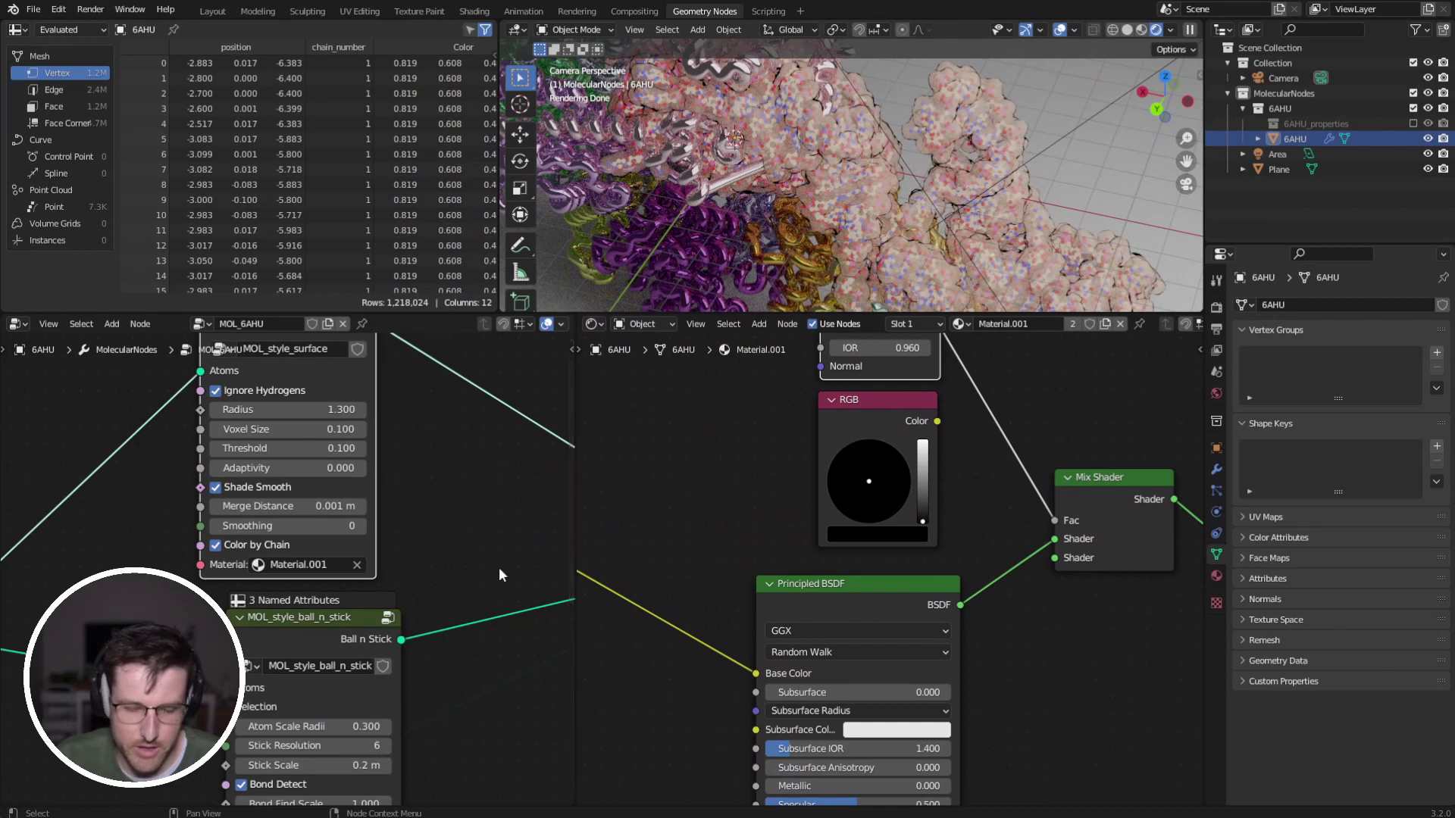
scroll(489, 530, down, 5)
middle_drag(483, 486, 464, 499)
drag(218, 396, 433, 636)
middle_drag(468, 590, 434, 673)
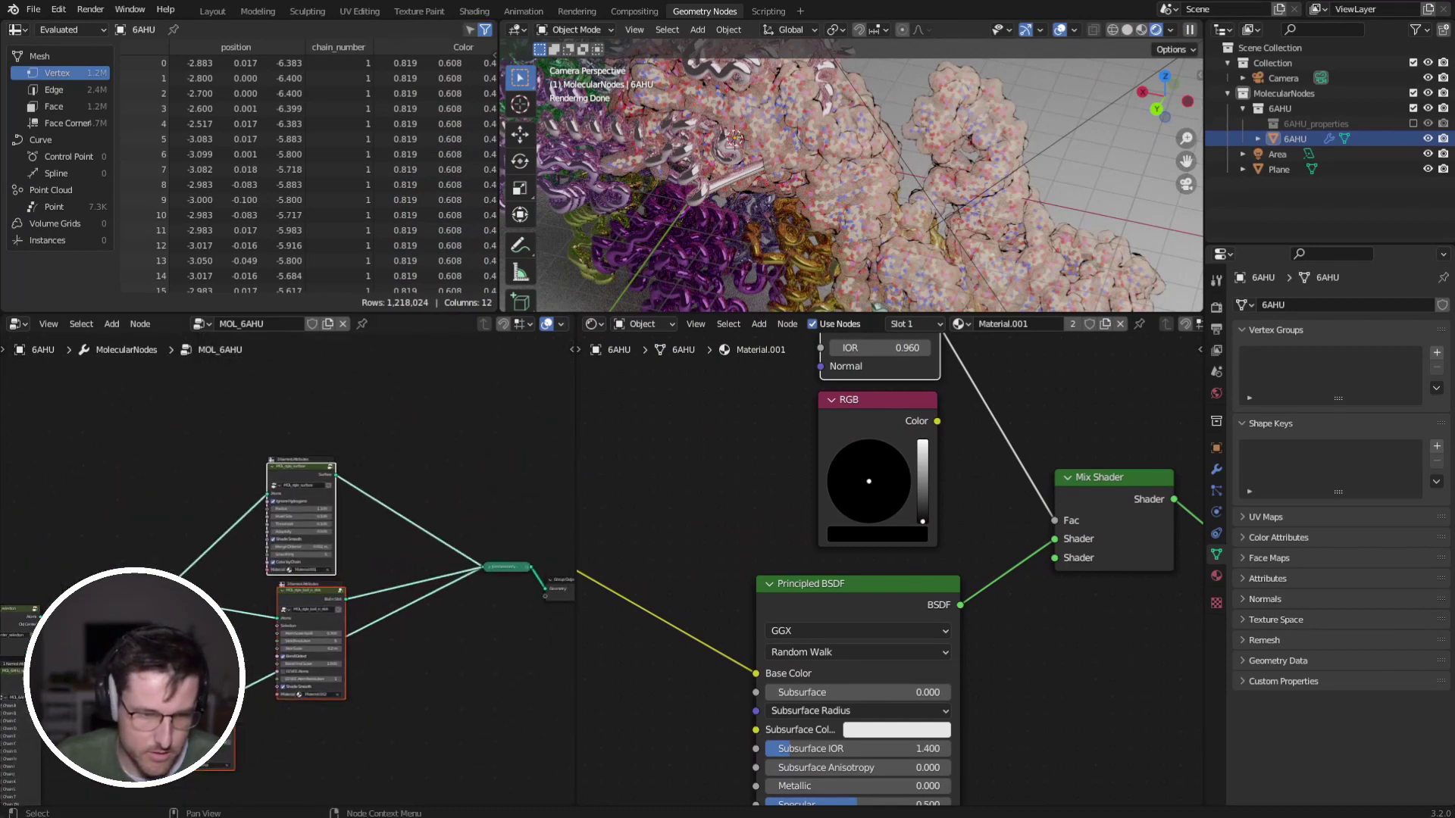
drag(137, 595, 168, 413)
scroll(365, 464, up, 3)
middle_drag(365, 464, 283, 471)
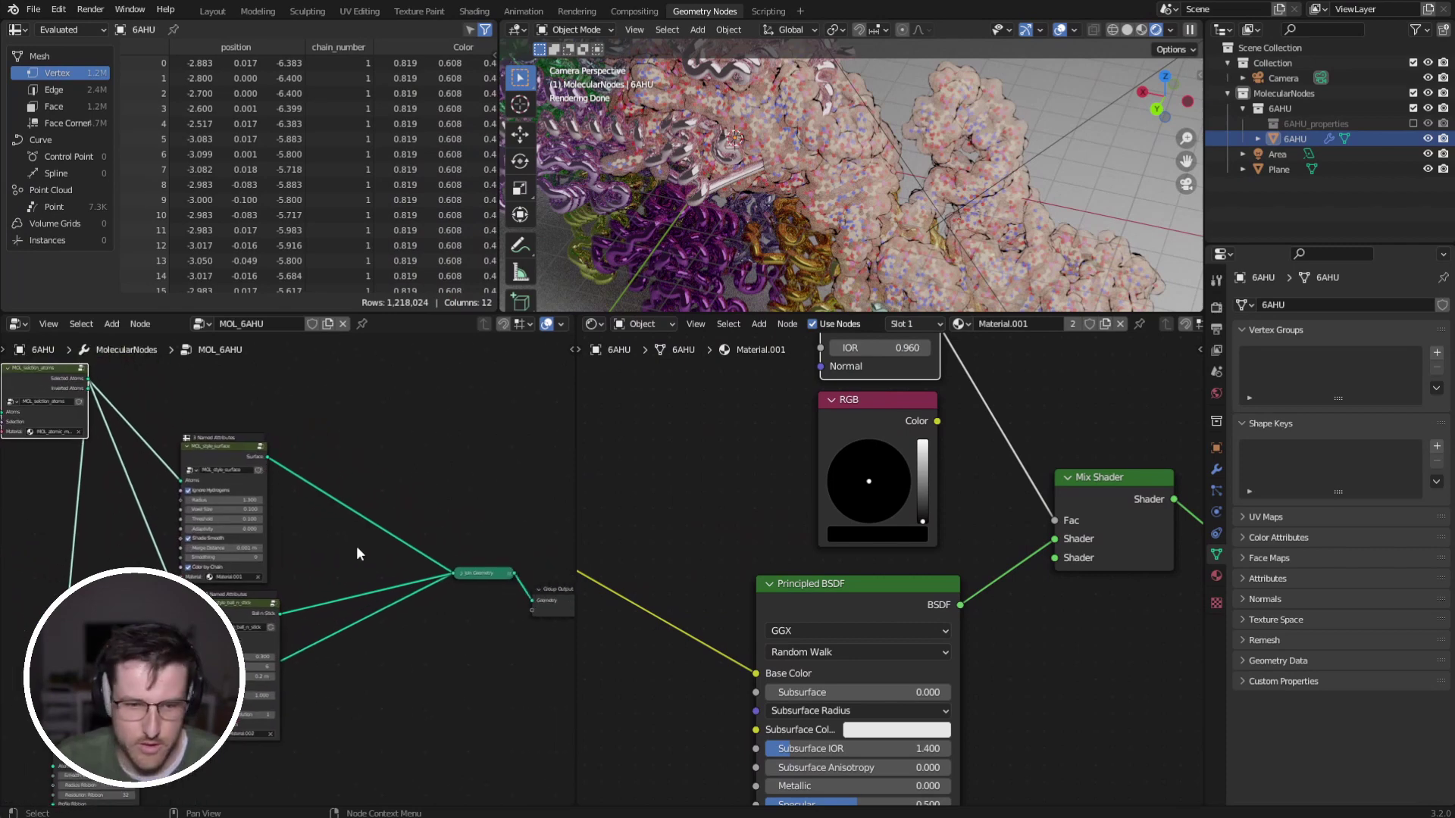
drag(409, 528, 490, 592)
Preview only the Selected Atoms by linking that output directly to the Group Output.
ctrl+shift+click(65, 371)
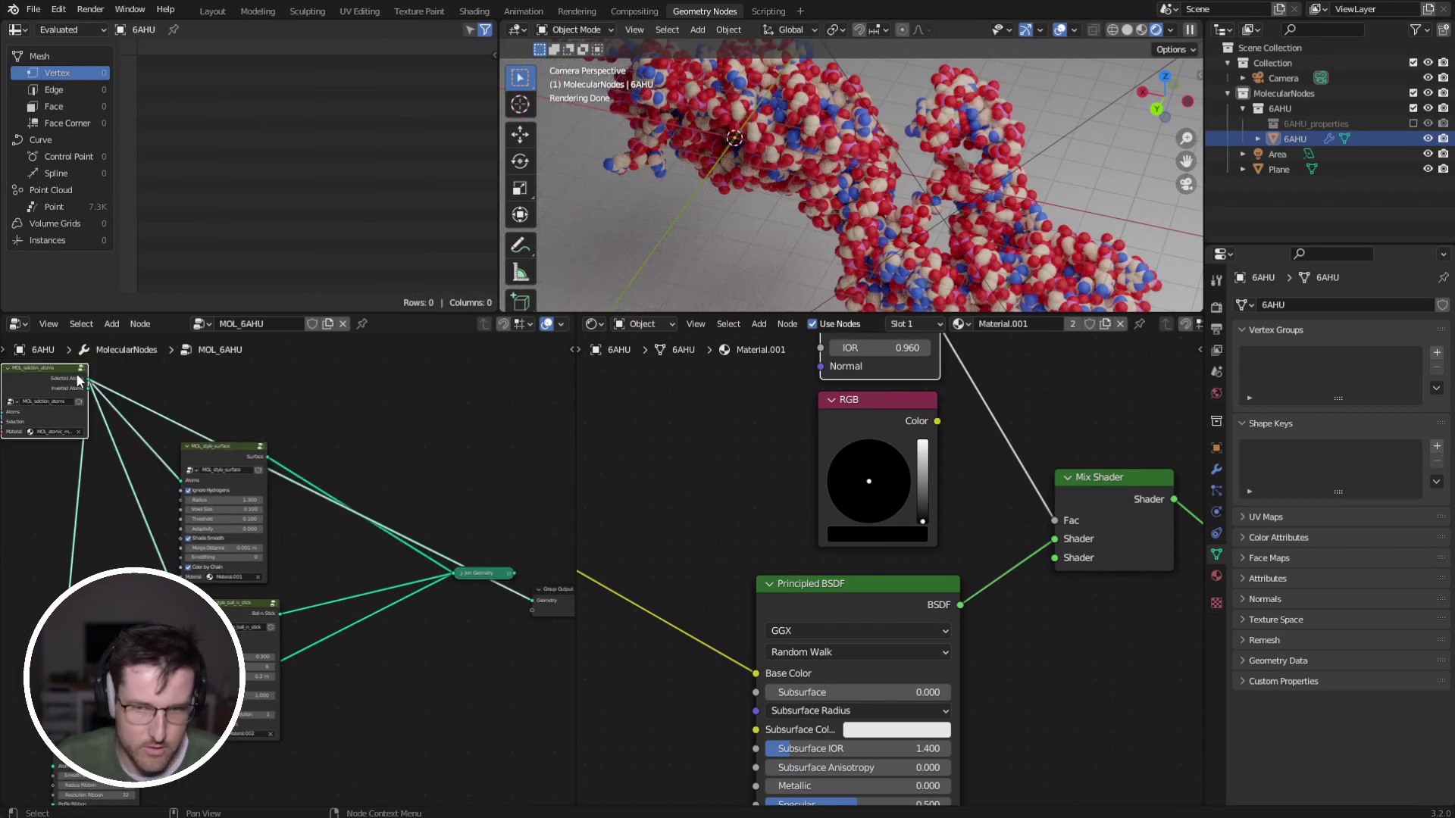
middle_drag(374, 514, 376, 541)
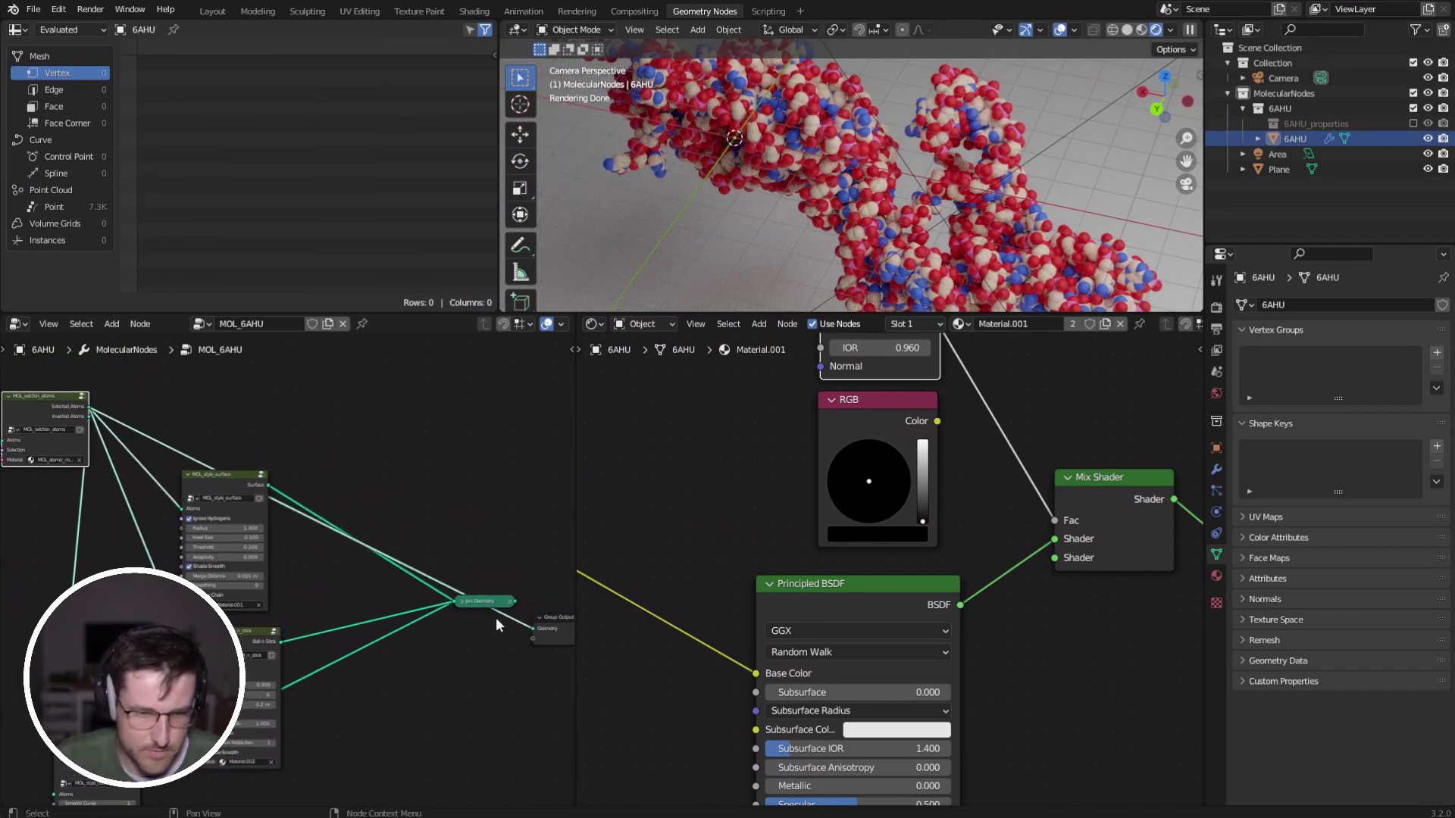
drag(482, 603, 469, 595)
middle_drag(177, 598, 432, 403)
Preview all chains as atoms by linking MOL_center_selection's Atoms output directly to the Group Output, and inspect the model.
ctrl+shift+click(132, 515)
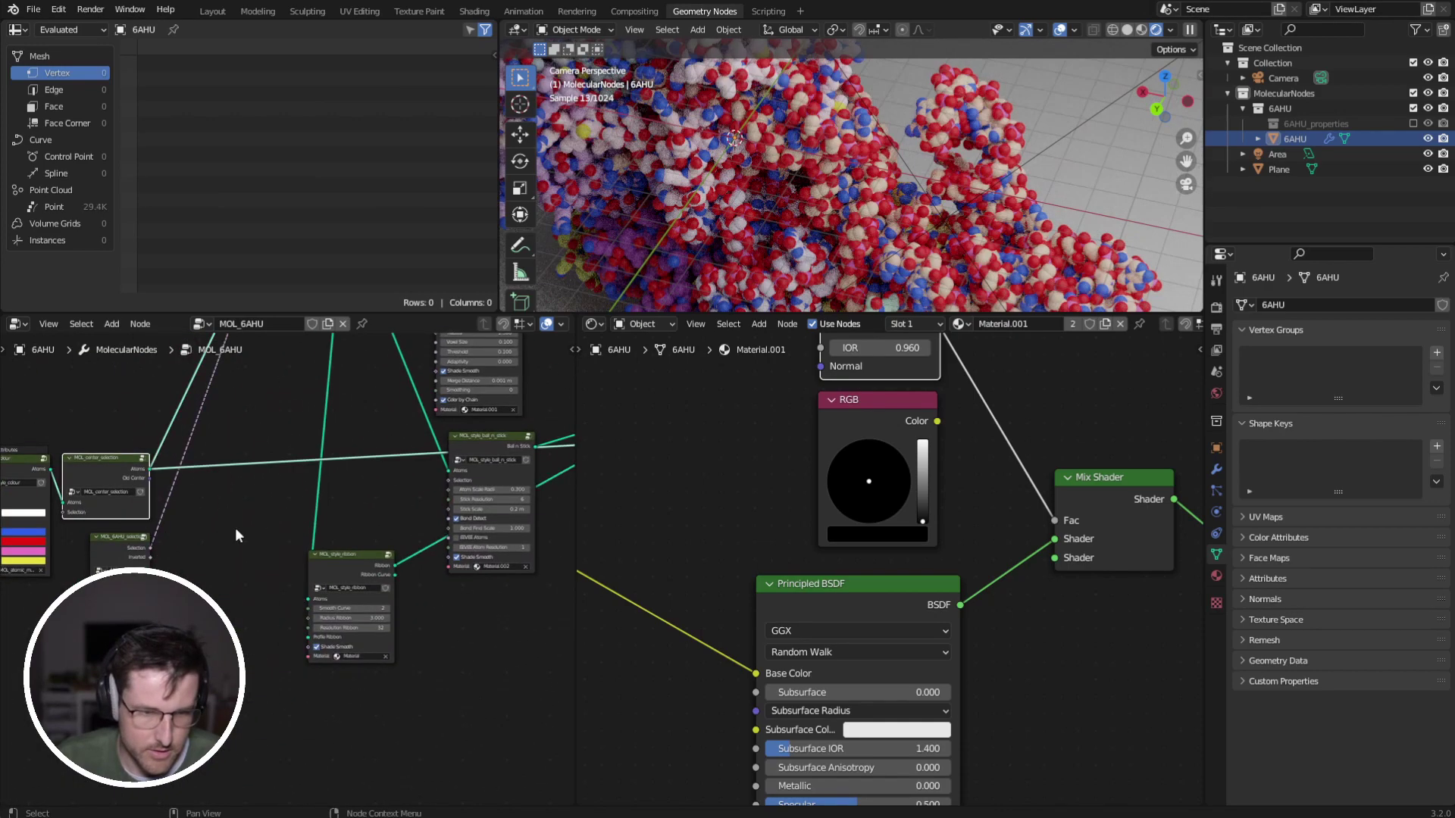
scroll(829, 139, down, 5)
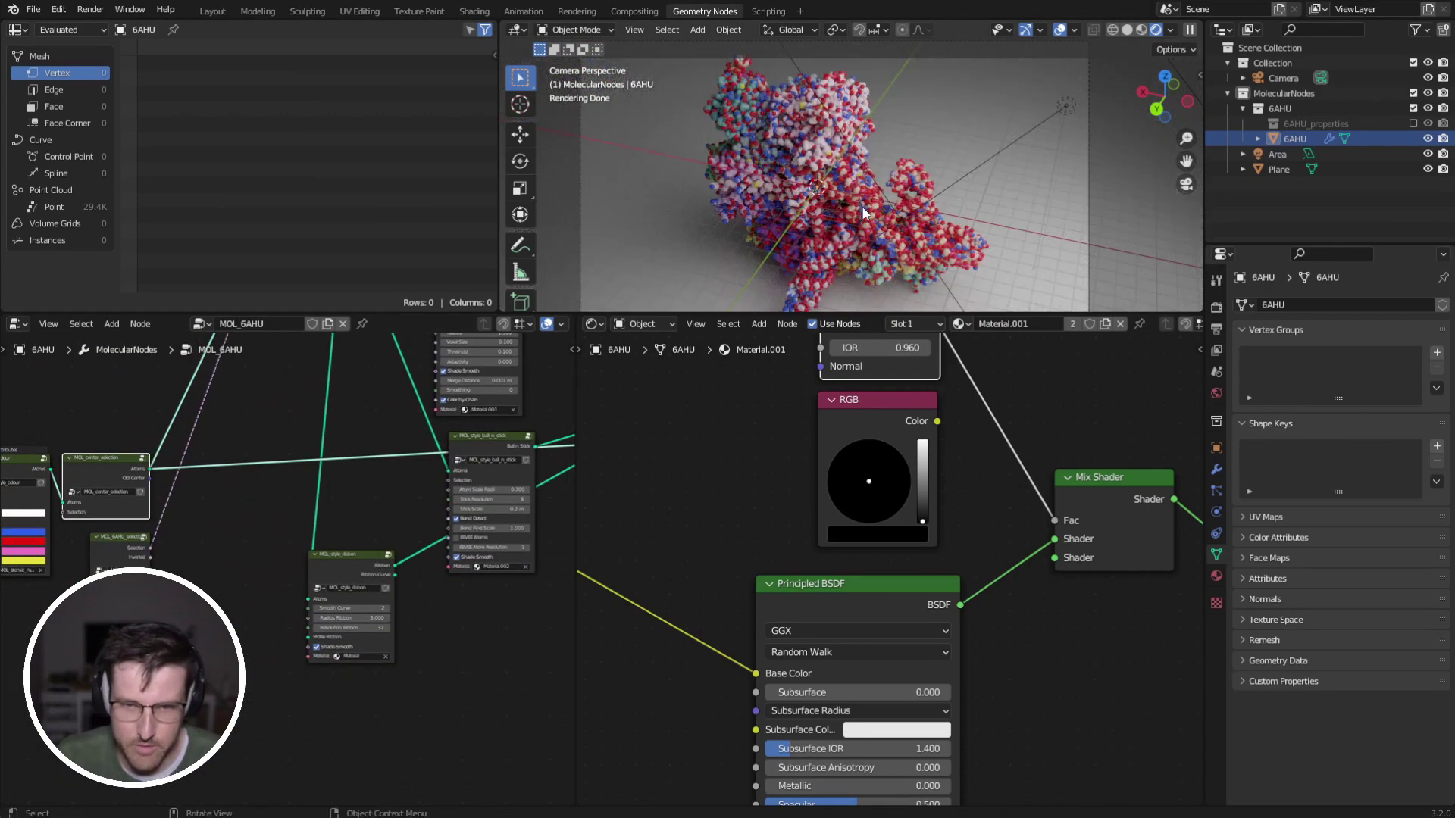
scroll(831, 142, up, 3)
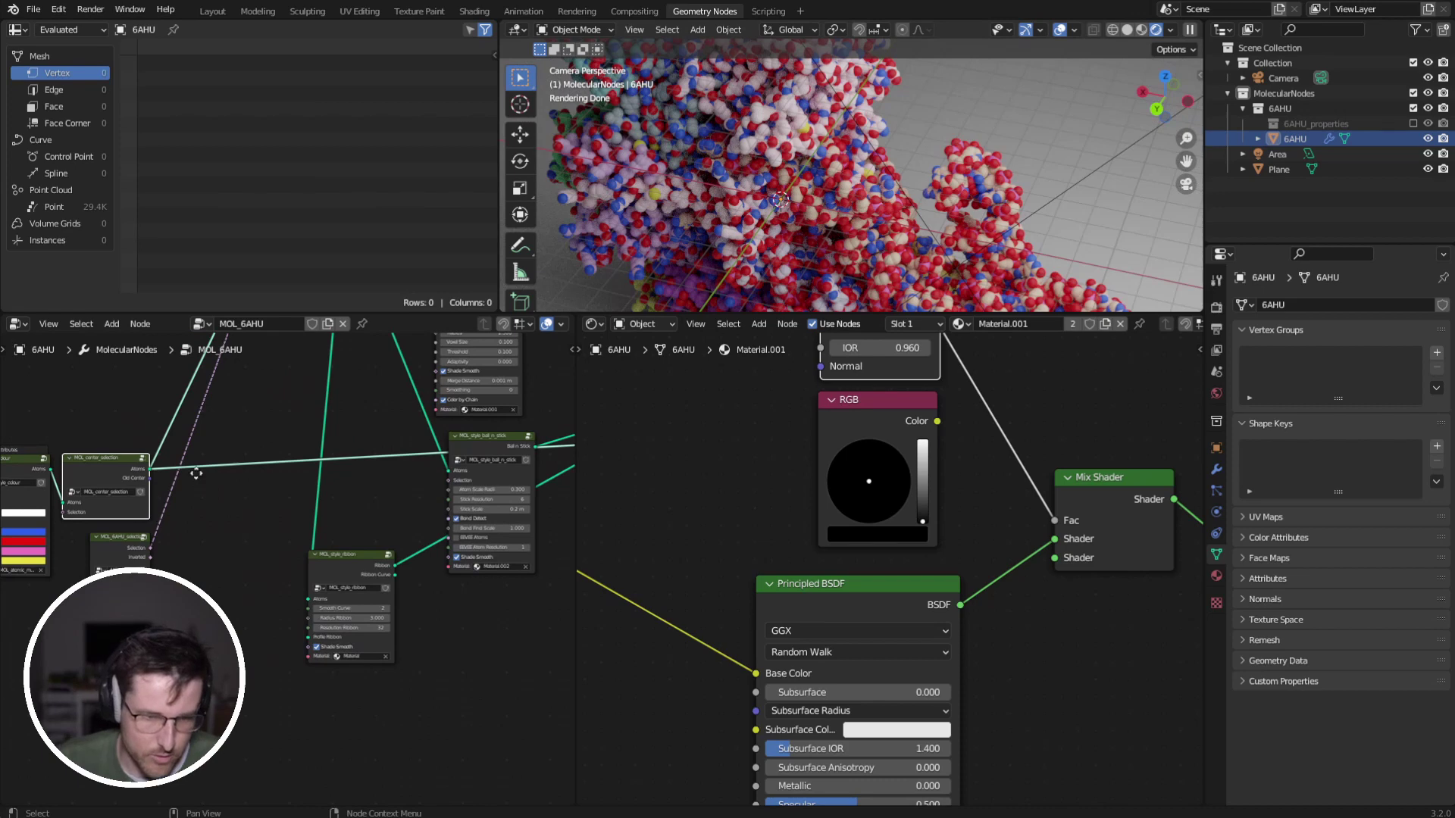
middle_drag(194, 469, 55, 571)
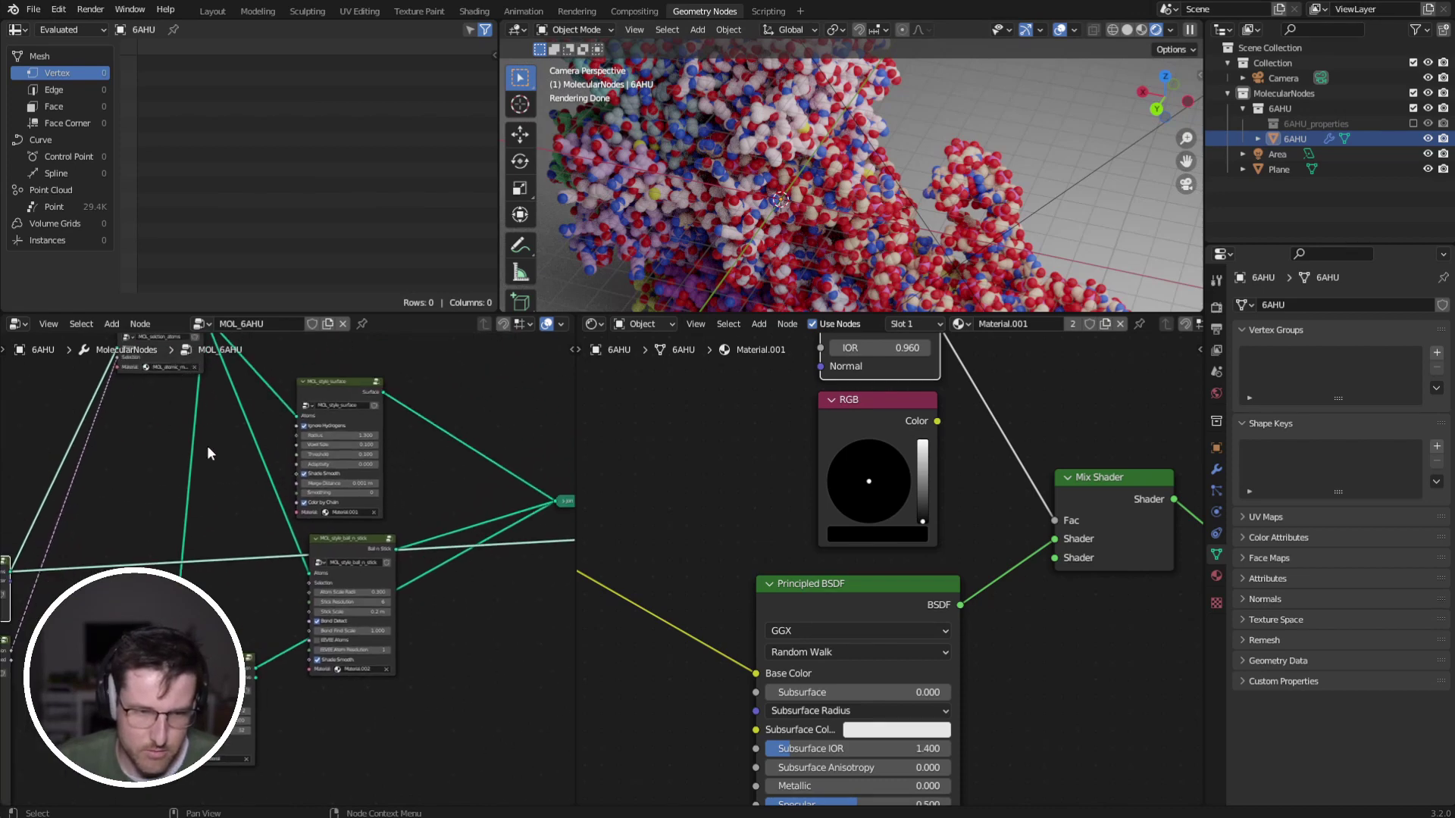
middle_drag(207, 445, 198, 492)
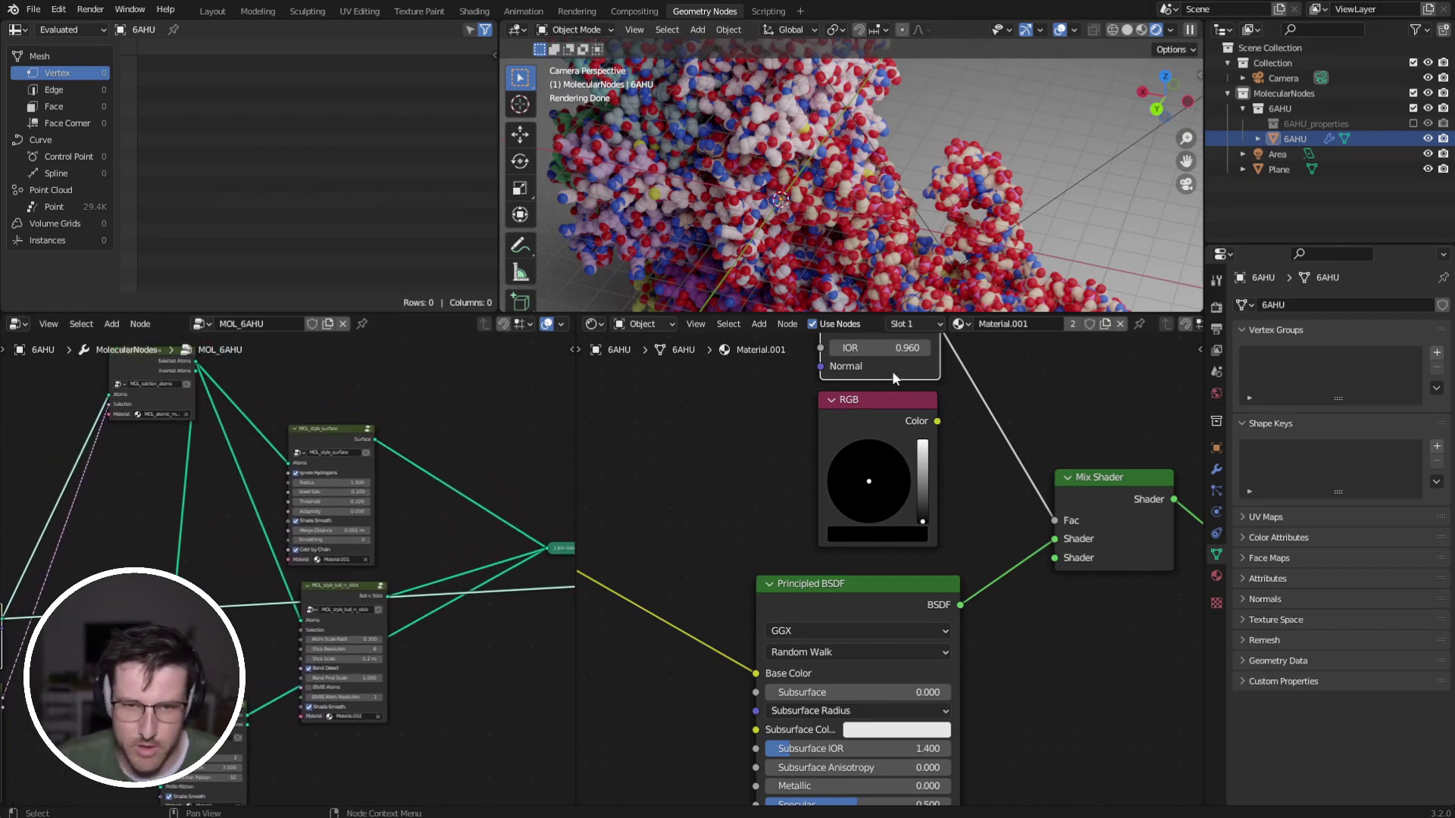
middle_drag(838, 221, 840, 173)
middle_drag(940, 227, 879, 231)
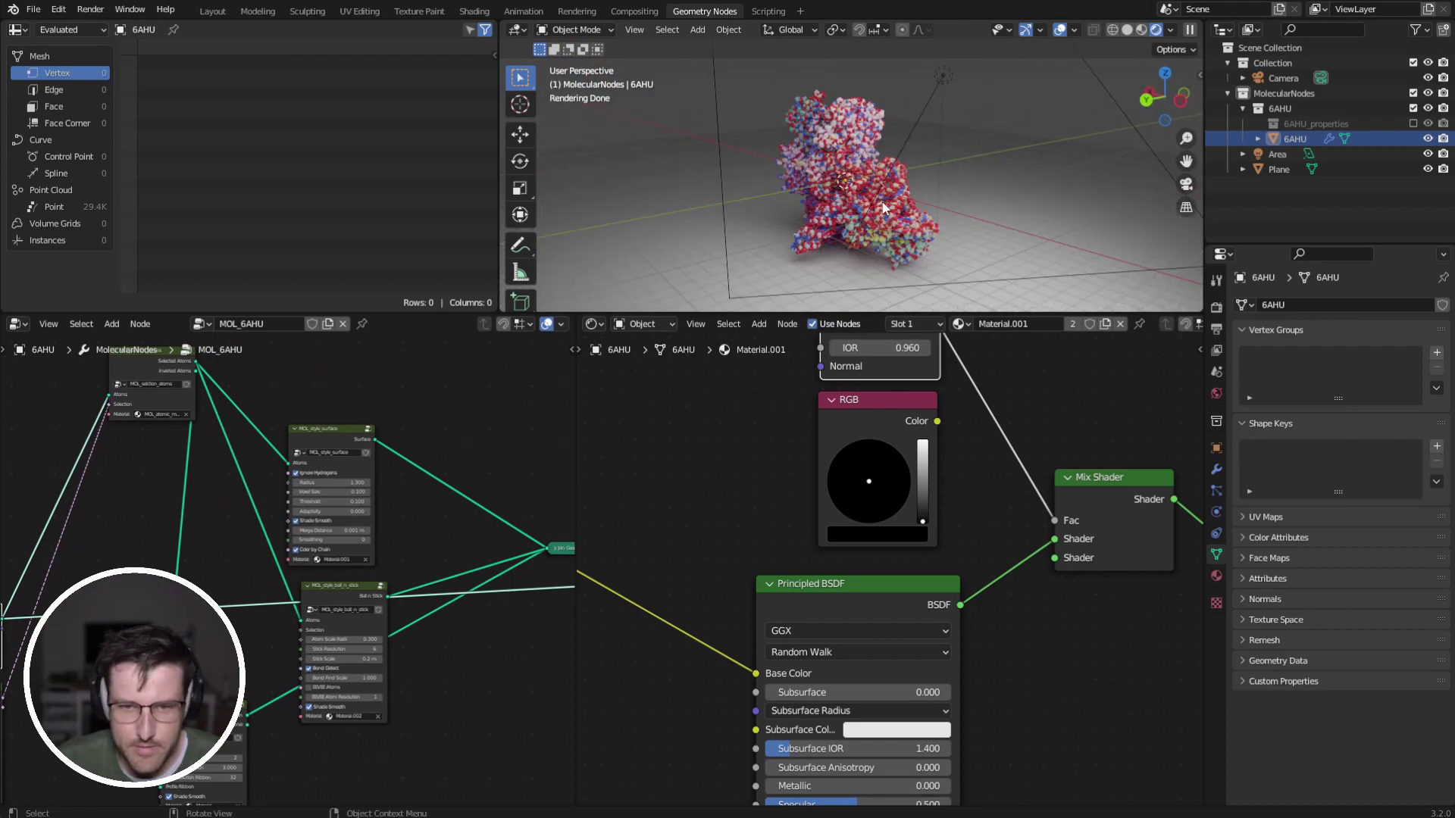
shift+middle_drag(977, 303, 911, 311)
Reposition the Selected Atoms node and add a reroute on the atoms link to make room beside MOL_center_selection.
scroll(447, 568, down, 2)
middle_drag(437, 552, 330, 525)
scroll(57, 376, up, 7)
middle_drag(57, 375, 254, 424)
mouse_move(248, 425)
mouse_down()
mouse_move(145, 453)
mouse_move(148, 465)
mouse_up()
shift+right_drag(242, 568, 422, 419)
middle_drag(331, 543, 398, 407)
middle_drag(246, 554, 288, 430)
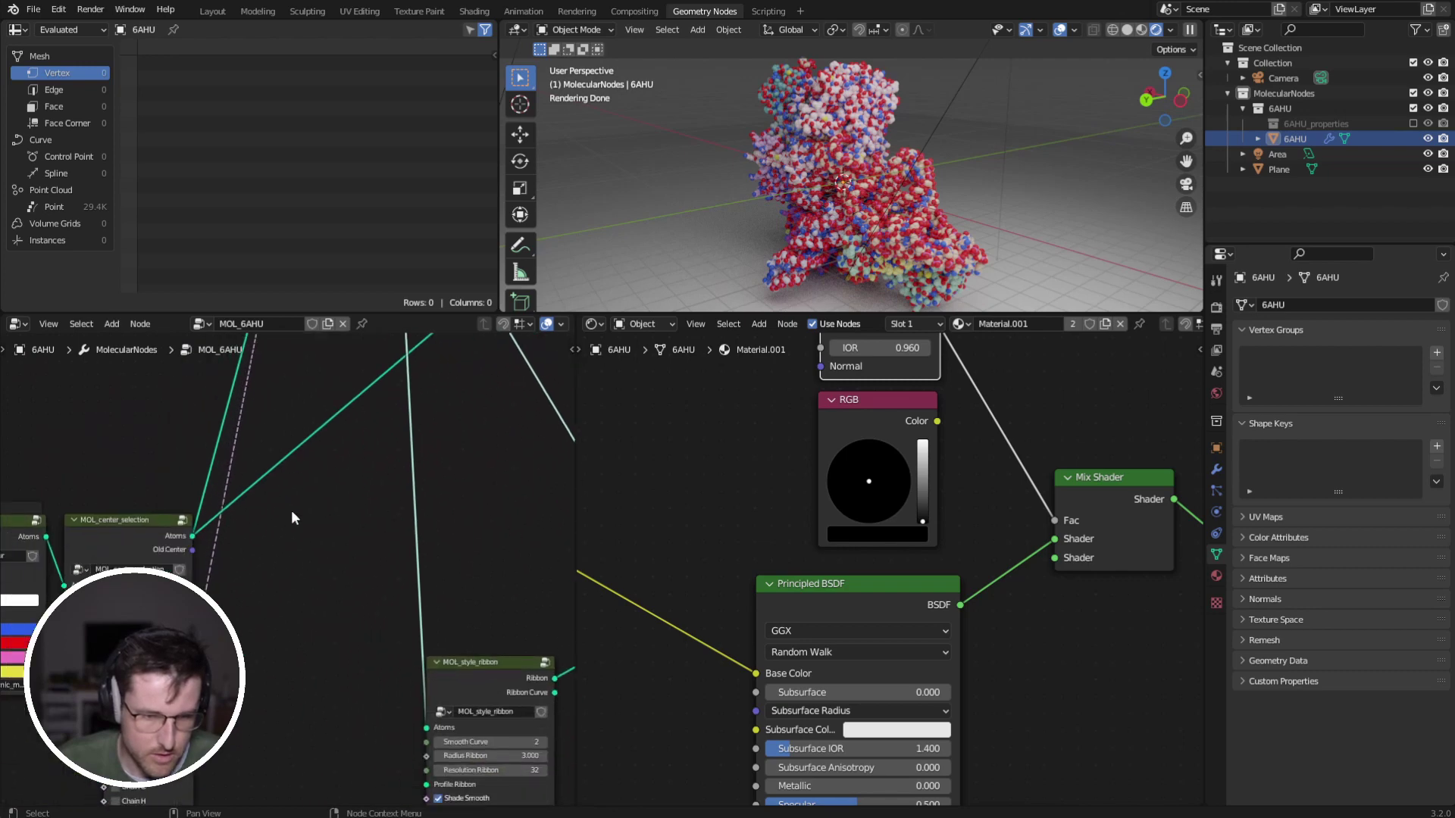
Insert a Store Named Attribute node on the preview link leaving MOL_center_selection's Atoms output.
key(shift+a)
click(282, 481)
text(store)
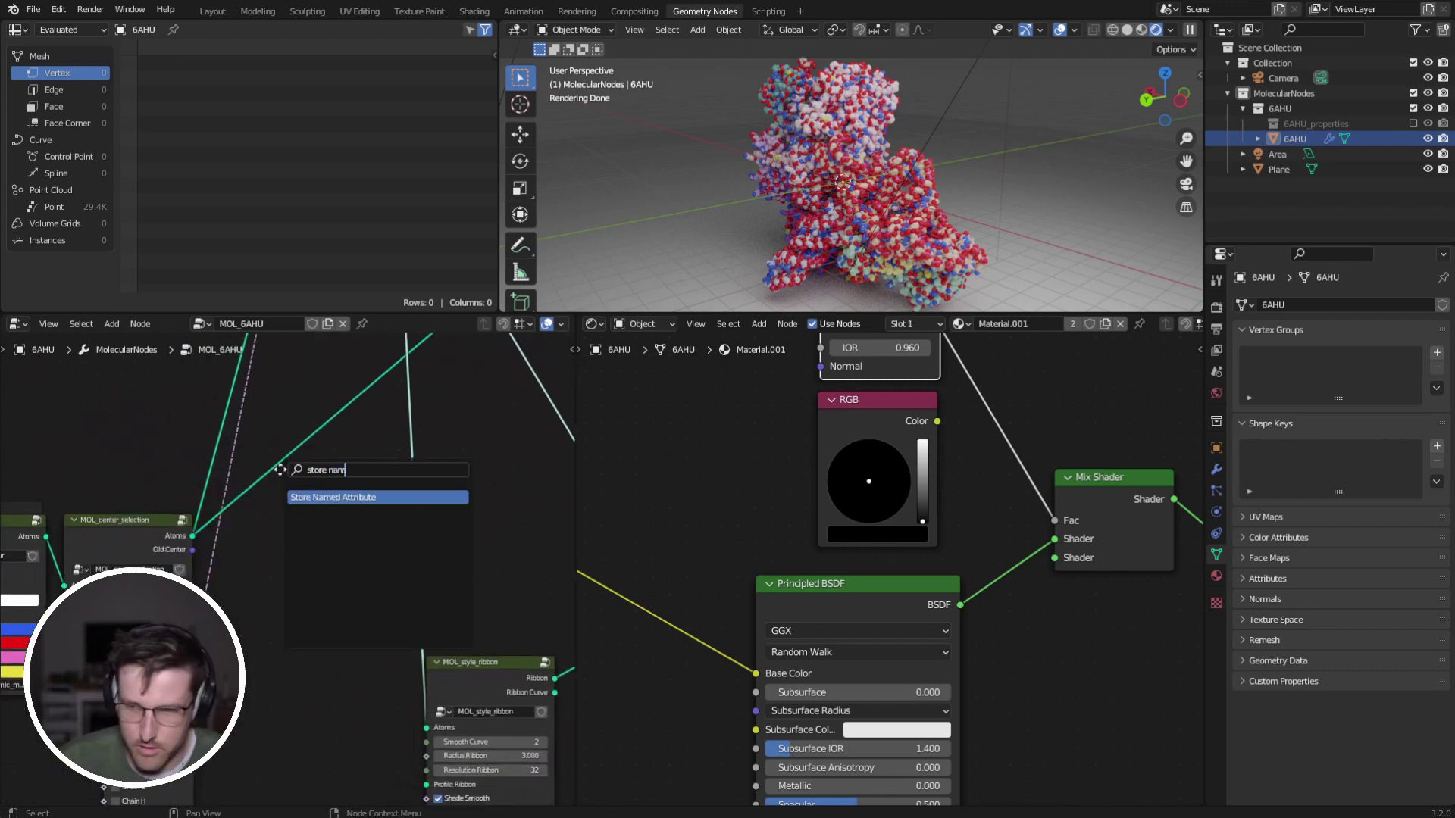
text( nam)
key(Return)
click(248, 400)
Set the Store Named Attribute node's data type to Boolean and reposition it beside MOL_center_selection.
scroll(425, 444, up, 3)
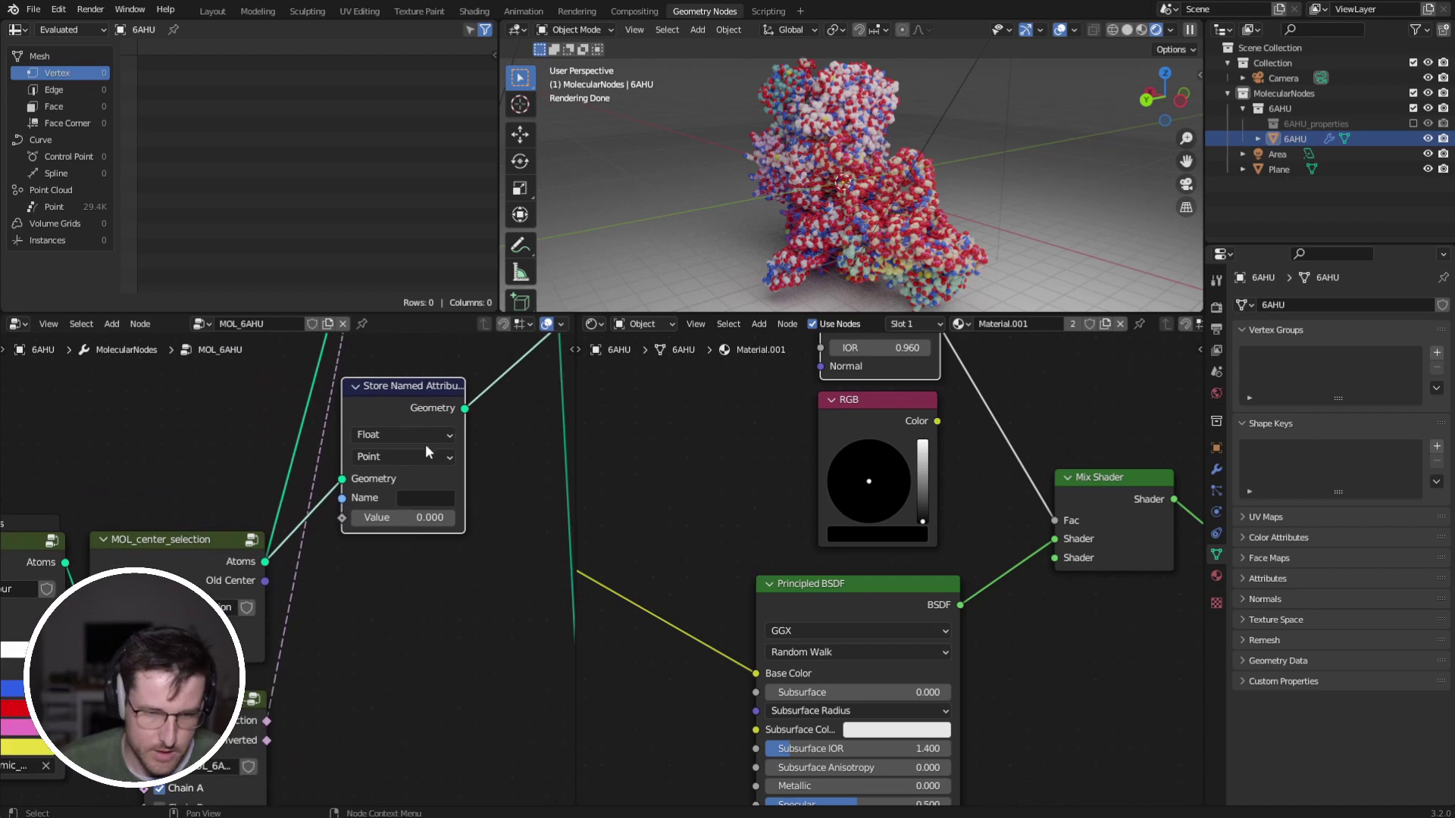
click(425, 436)
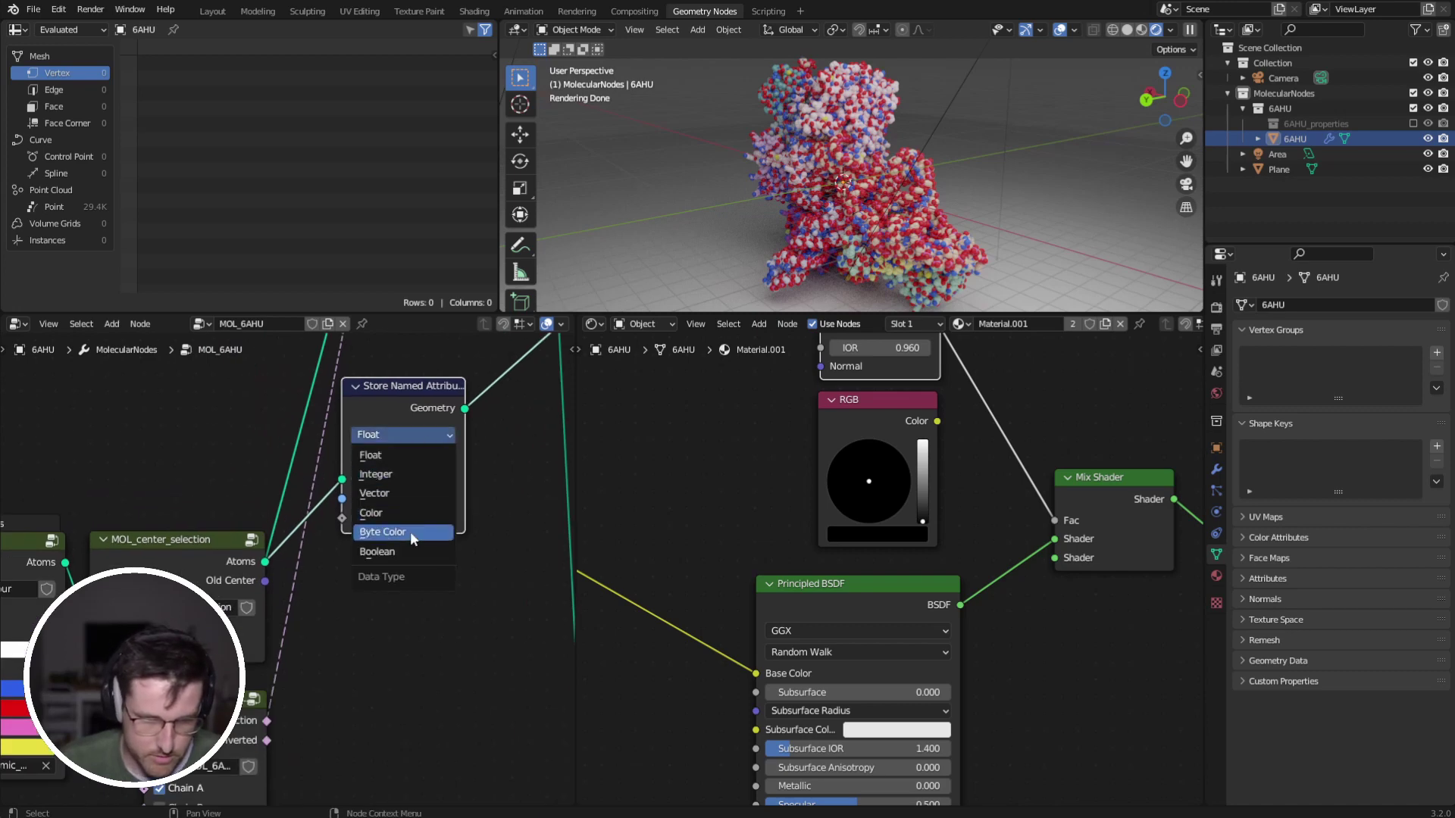
click(408, 551)
drag(406, 397, 426, 434)
middle_drag(387, 494, 428, 424)
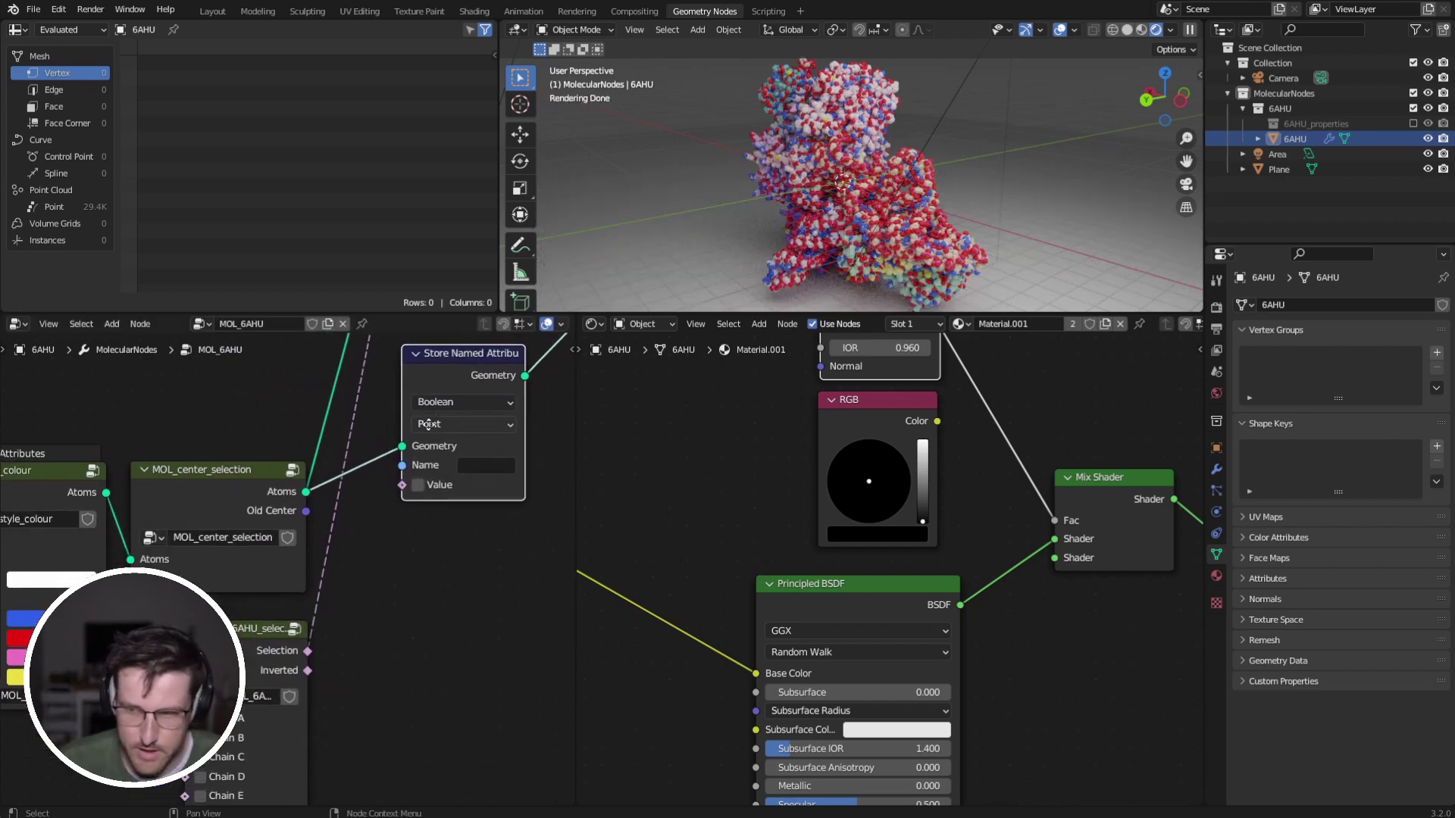
Link the chain selection node's Selection output to Store Named Attribute's Value, name the attribute "selection", and shift the node slightly.
drag(306, 651, 401, 485)
middle_drag(421, 507, 410, 515)
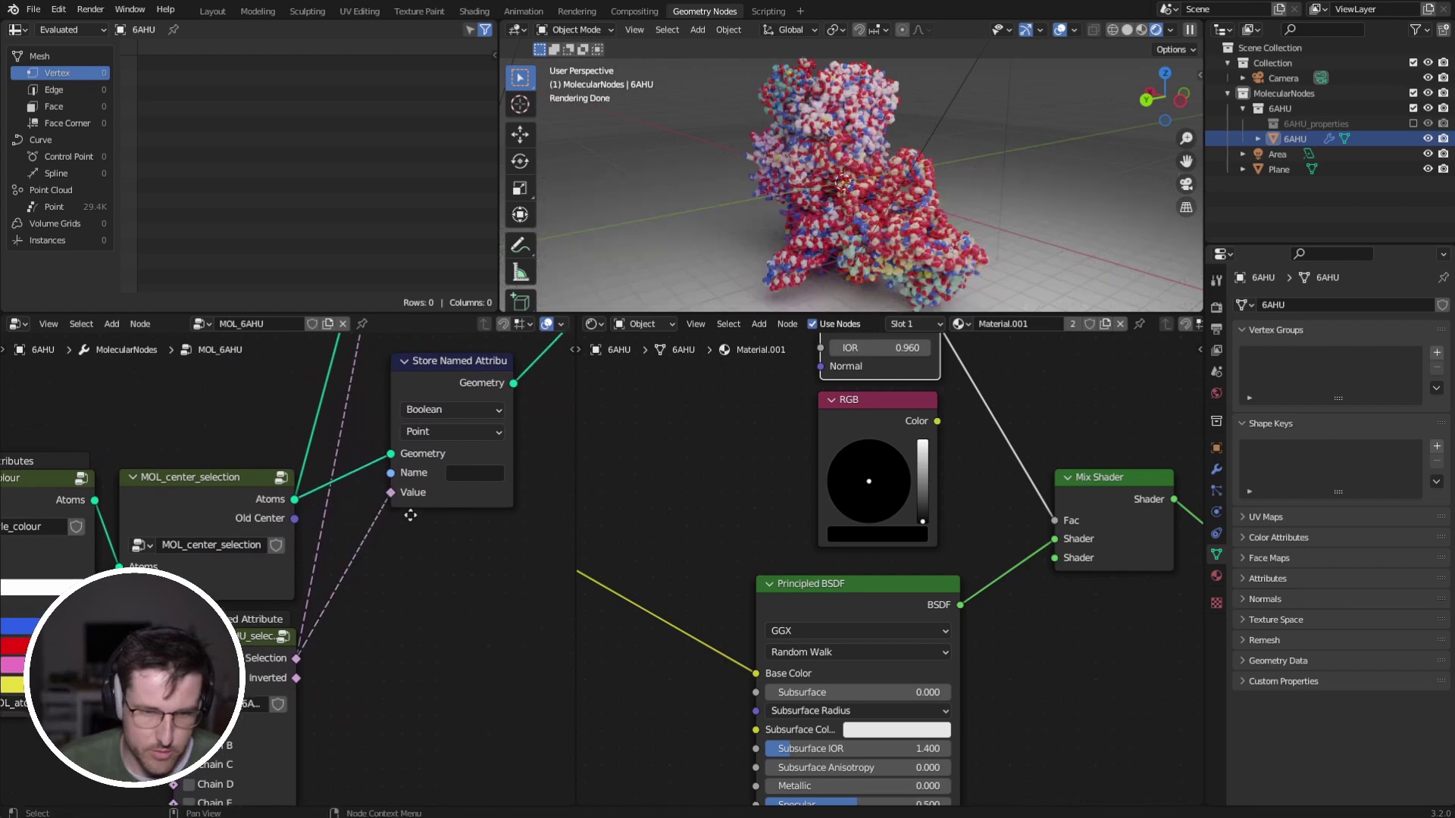
click(475, 474)
text(selection)
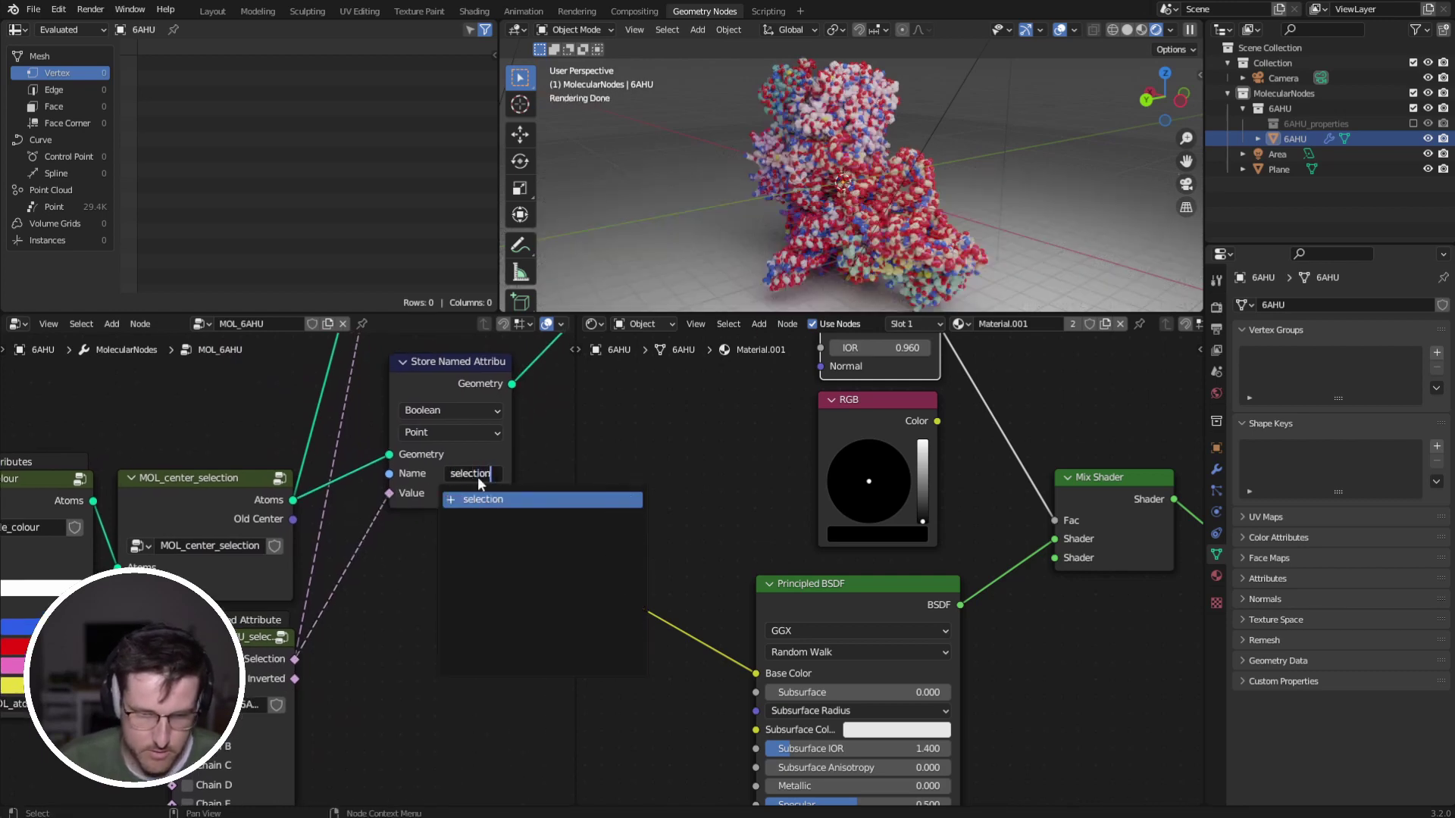
key(Return)
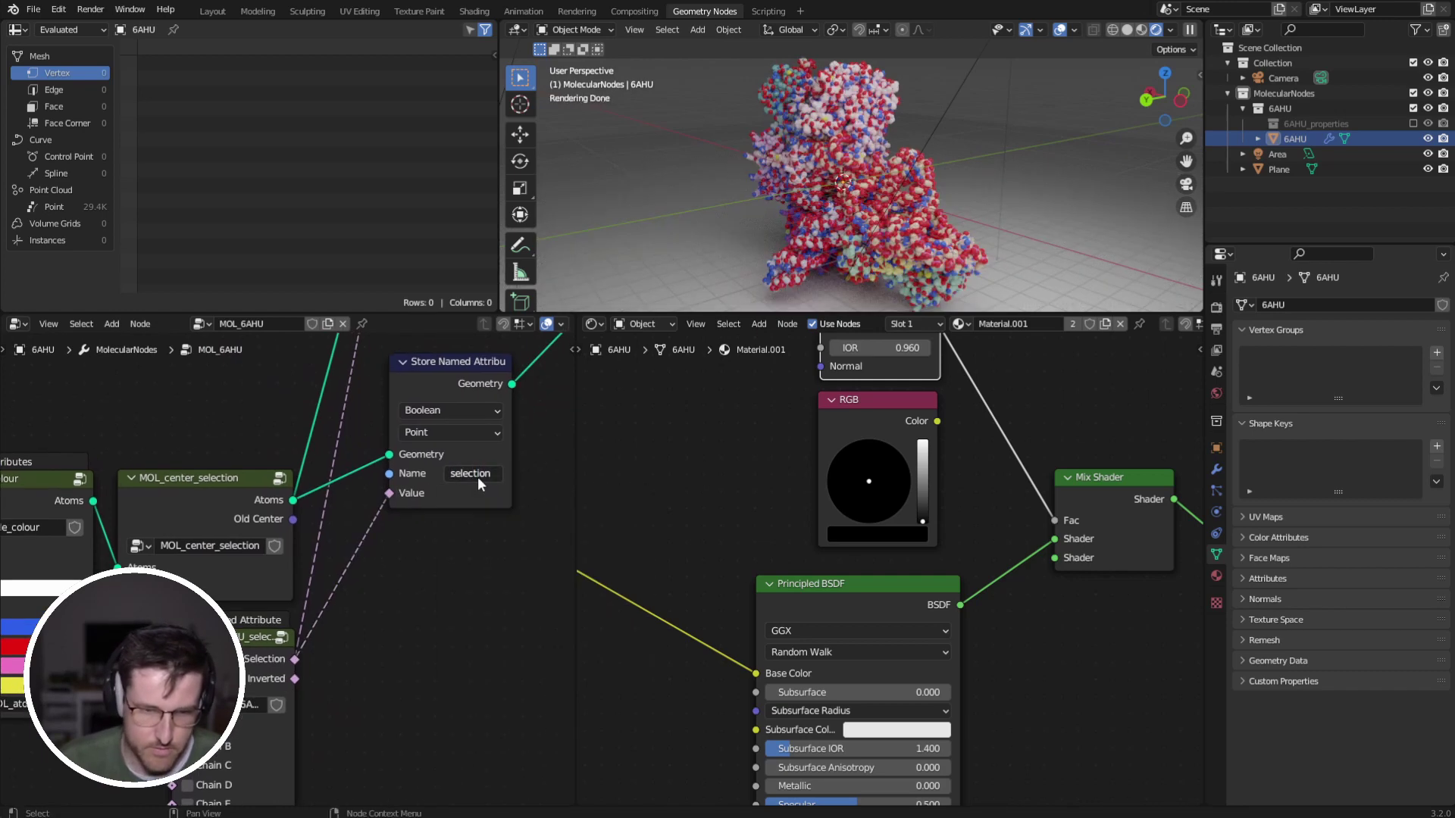
click(447, 437)
click(465, 432)
scroll(469, 431, down, 2)
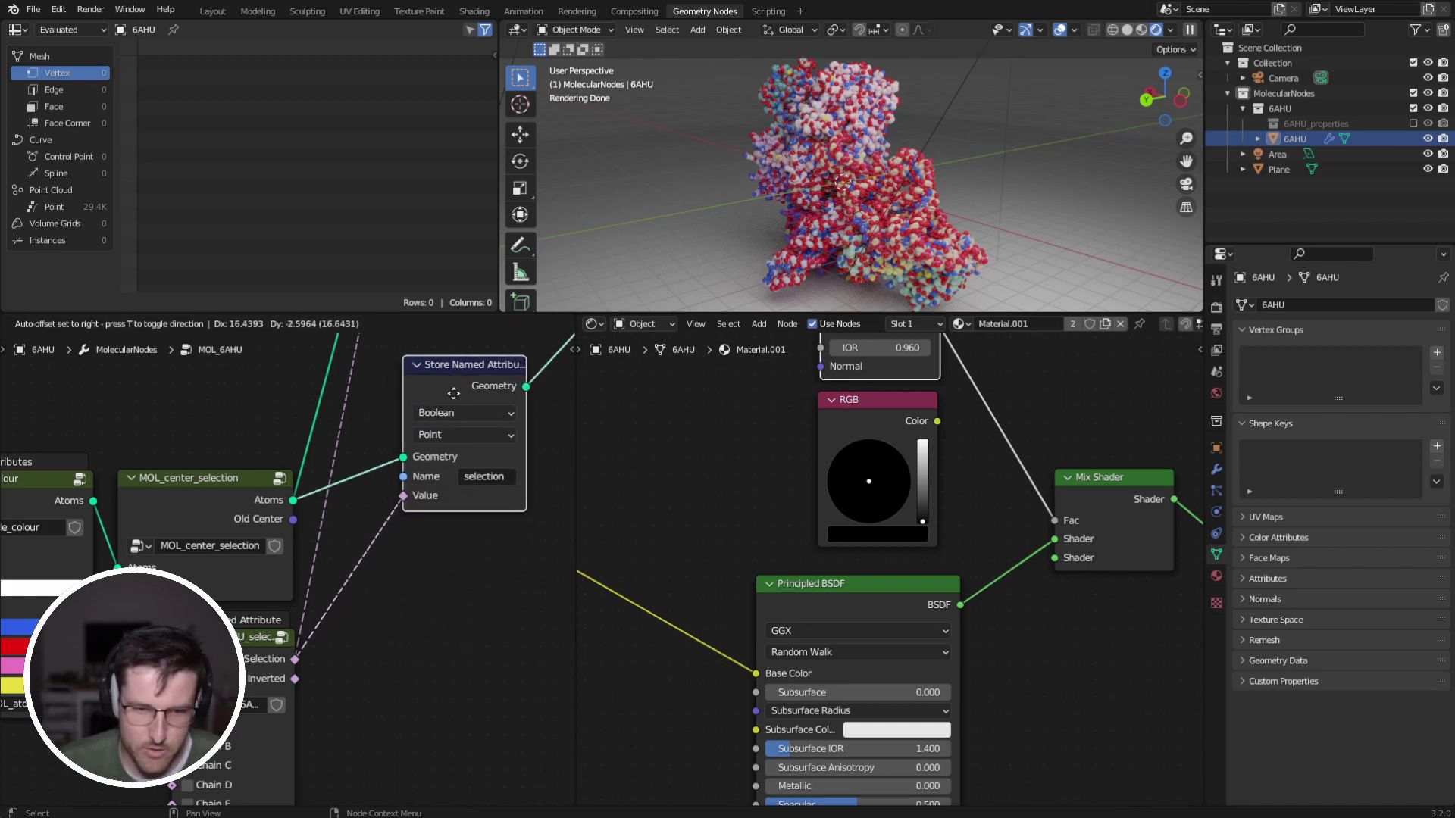
middle_drag(479, 437, 425, 453)
Switch the shader editor from Material.001 to MOL_atomic_material.
scroll(763, 524, down, 5)
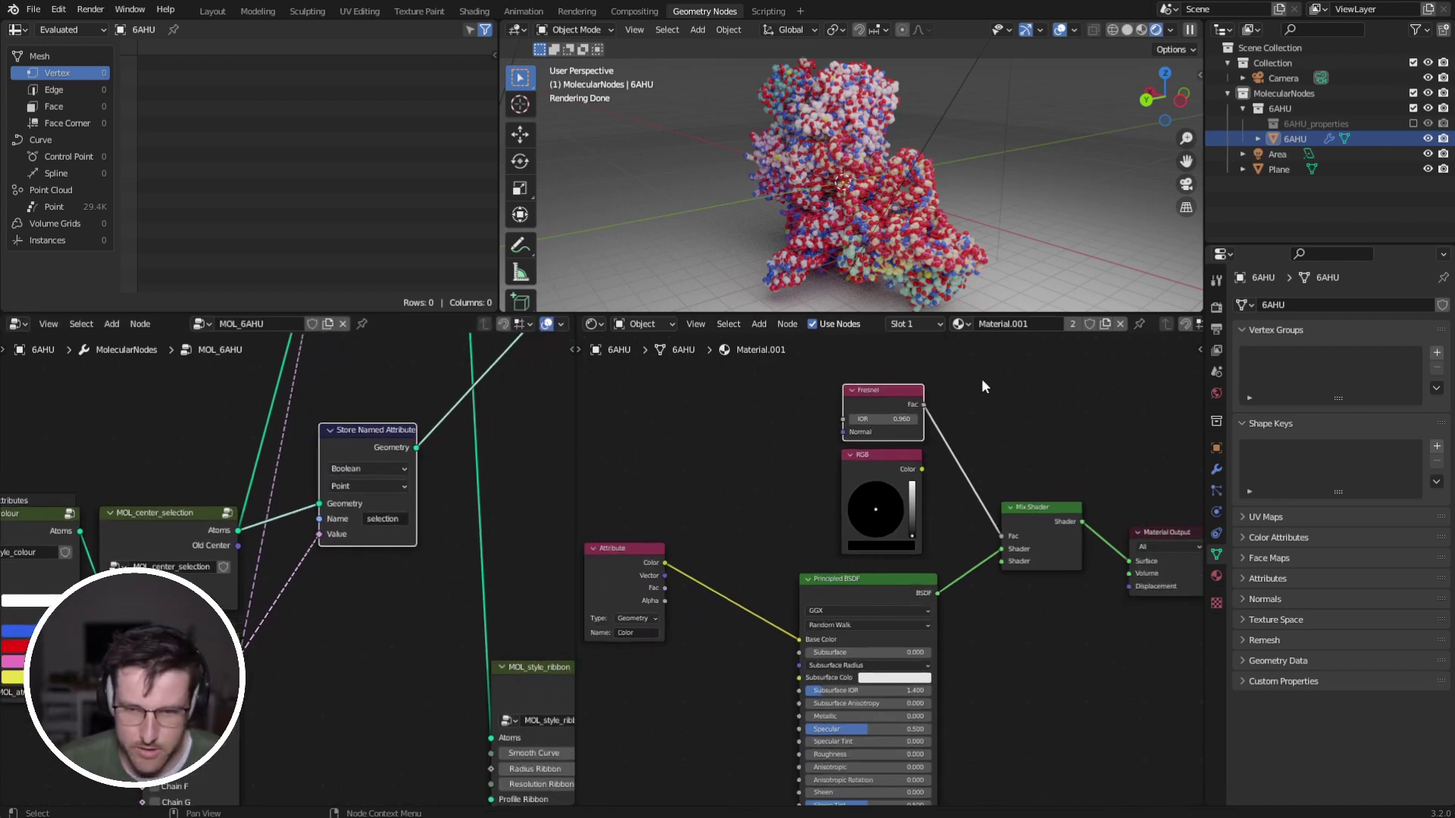
click(960, 323)
click(1036, 384)
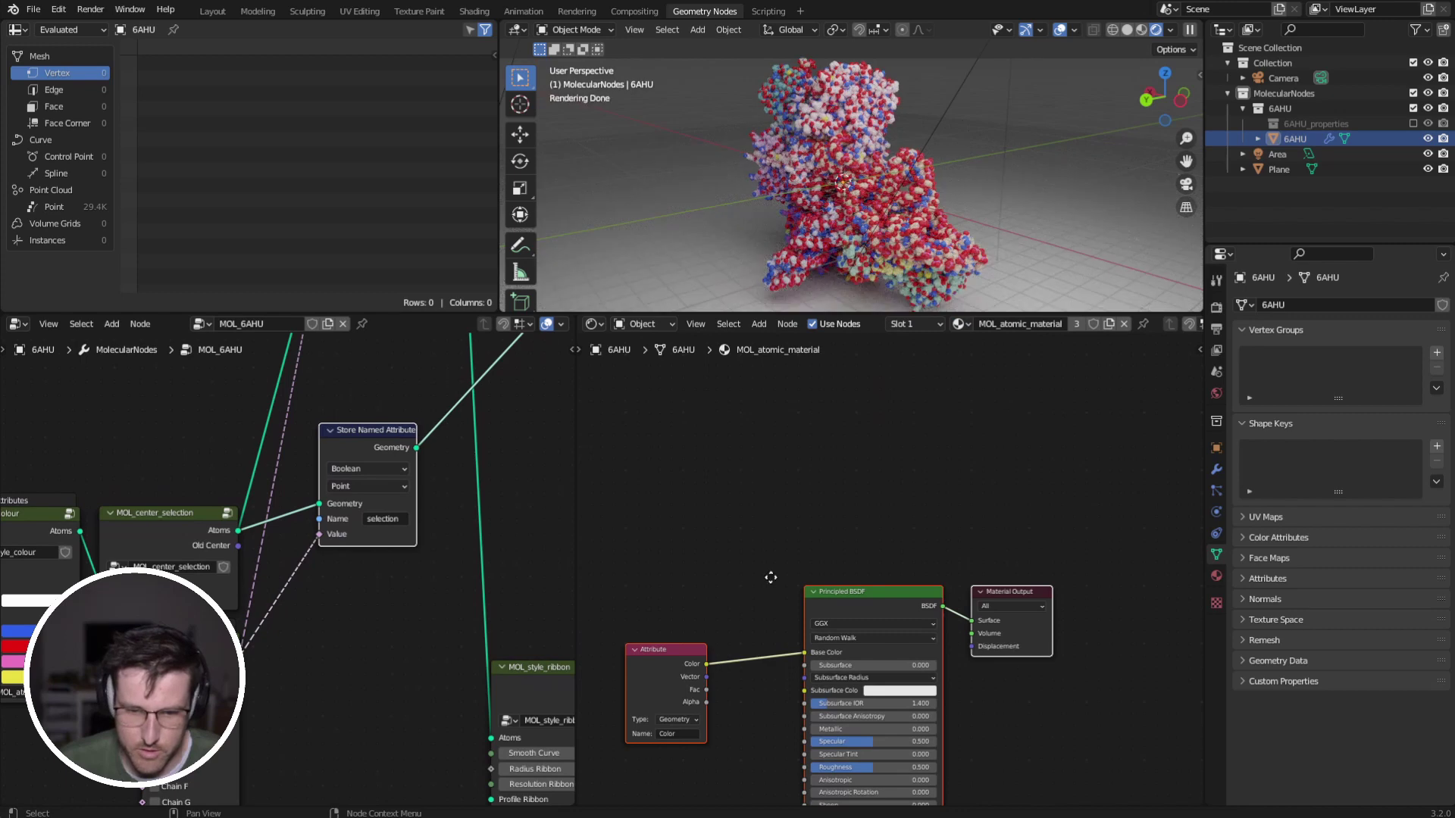
middle_drag(771, 577, 898, 530)
scroll(898, 529, up, 1)
Duplicate the Color Attribute node above the original and set the copy's attribute name to "selection".
click(811, 626)
key(shift+d)
click(799, 500)
scroll(809, 513, up, 7)
middle_drag(793, 514, 843, 522)
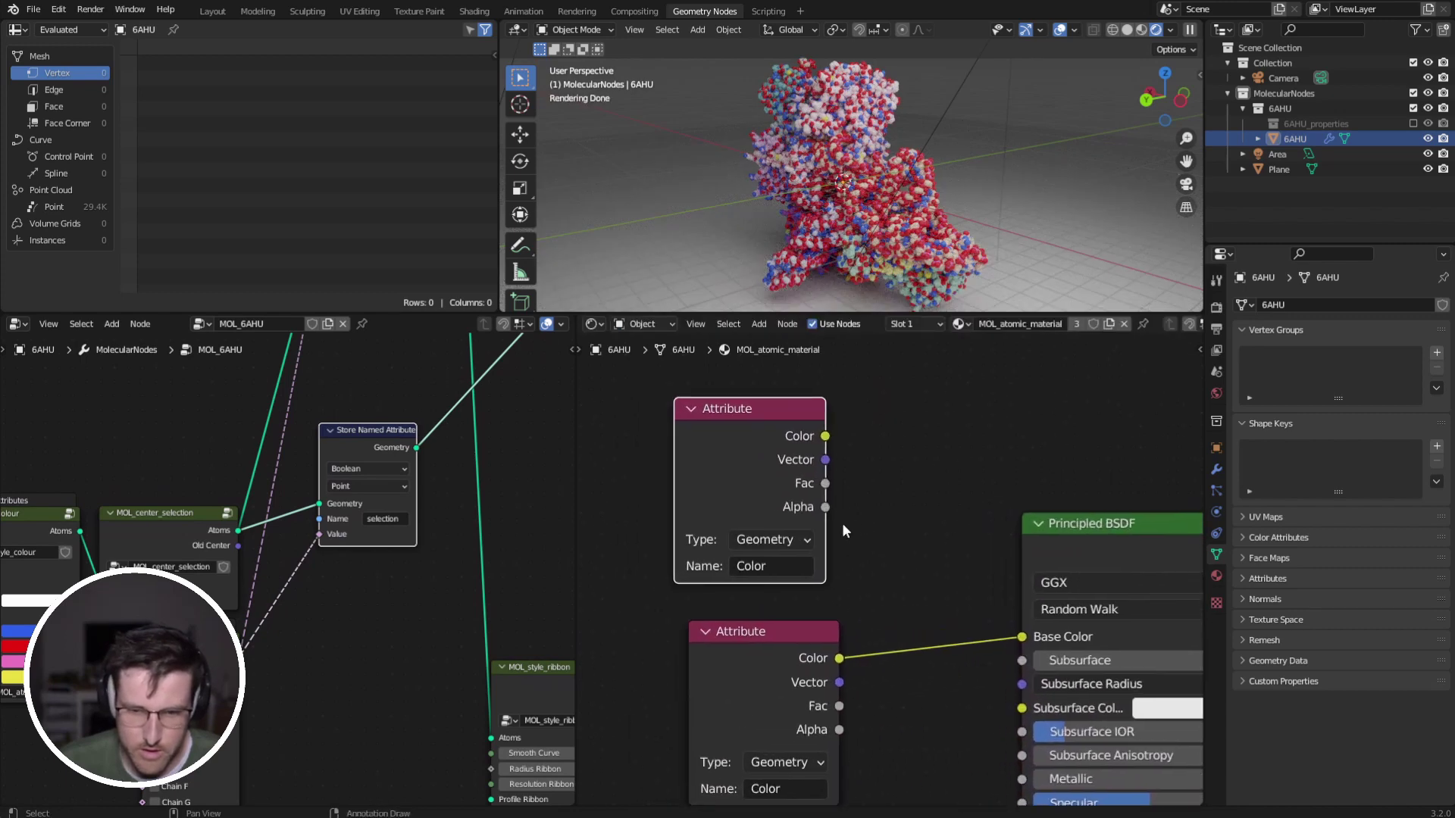
text(sel)
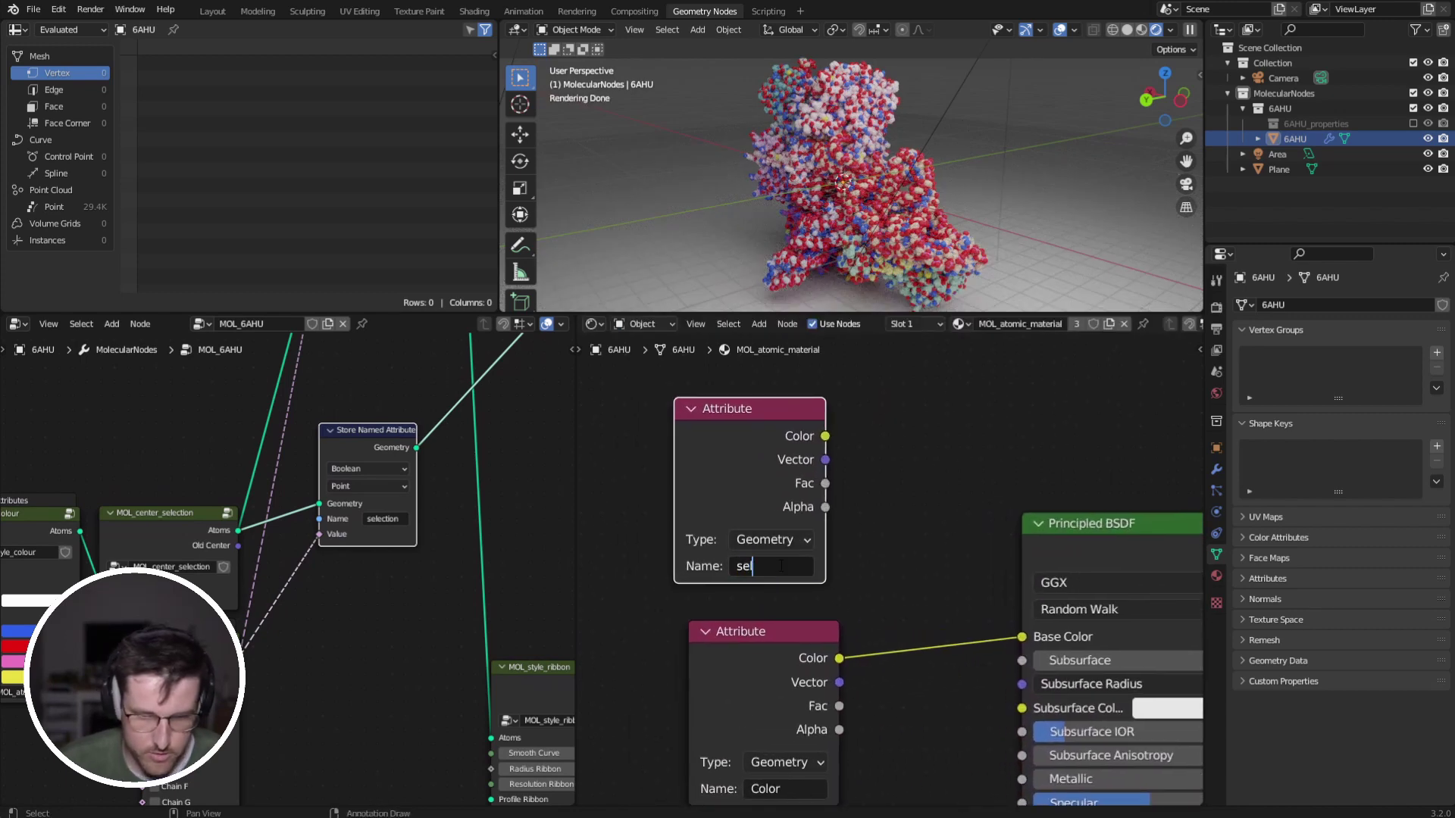
text(ction)
key(Return)
scroll(897, 558, down, 2)
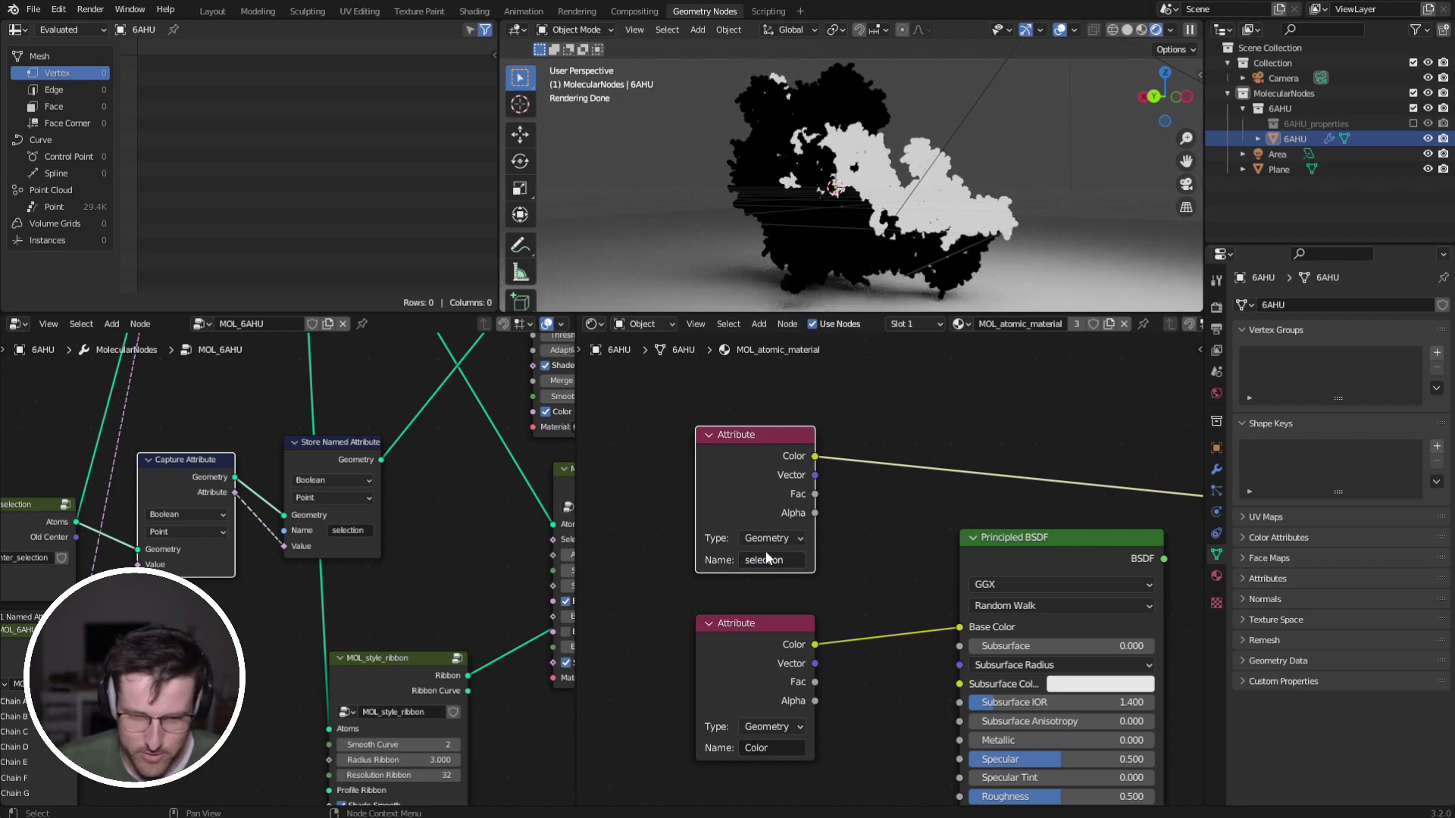
Remove the Capture Attribute node while preserving its links, and move Store Named Attribute into its place beside MOL_center_selection.
middle_drag(186, 476, 253, 481)
key(ctrl+x)
drag(416, 468, 283, 485)
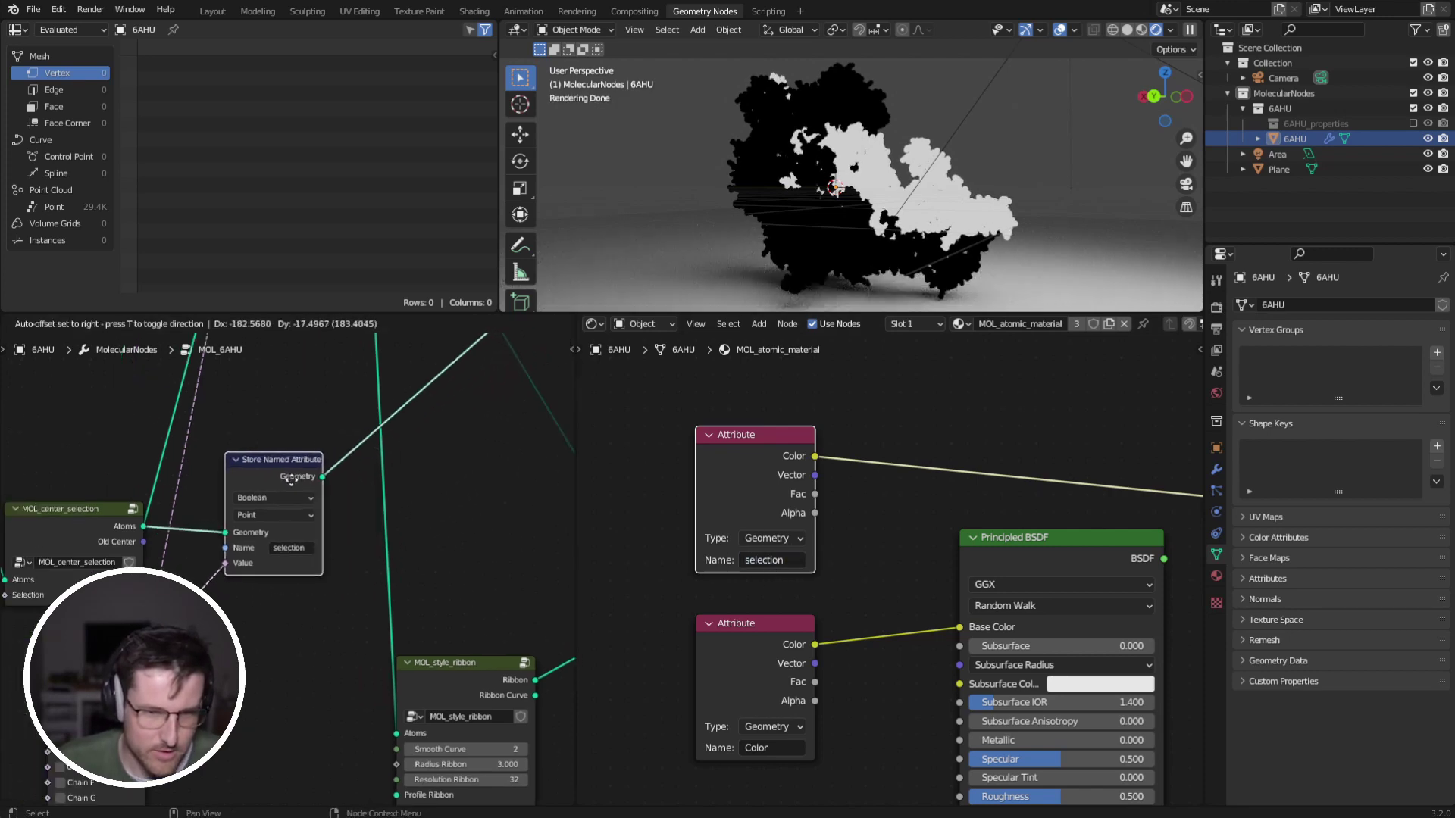
middle_drag(284, 485, 517, 380)
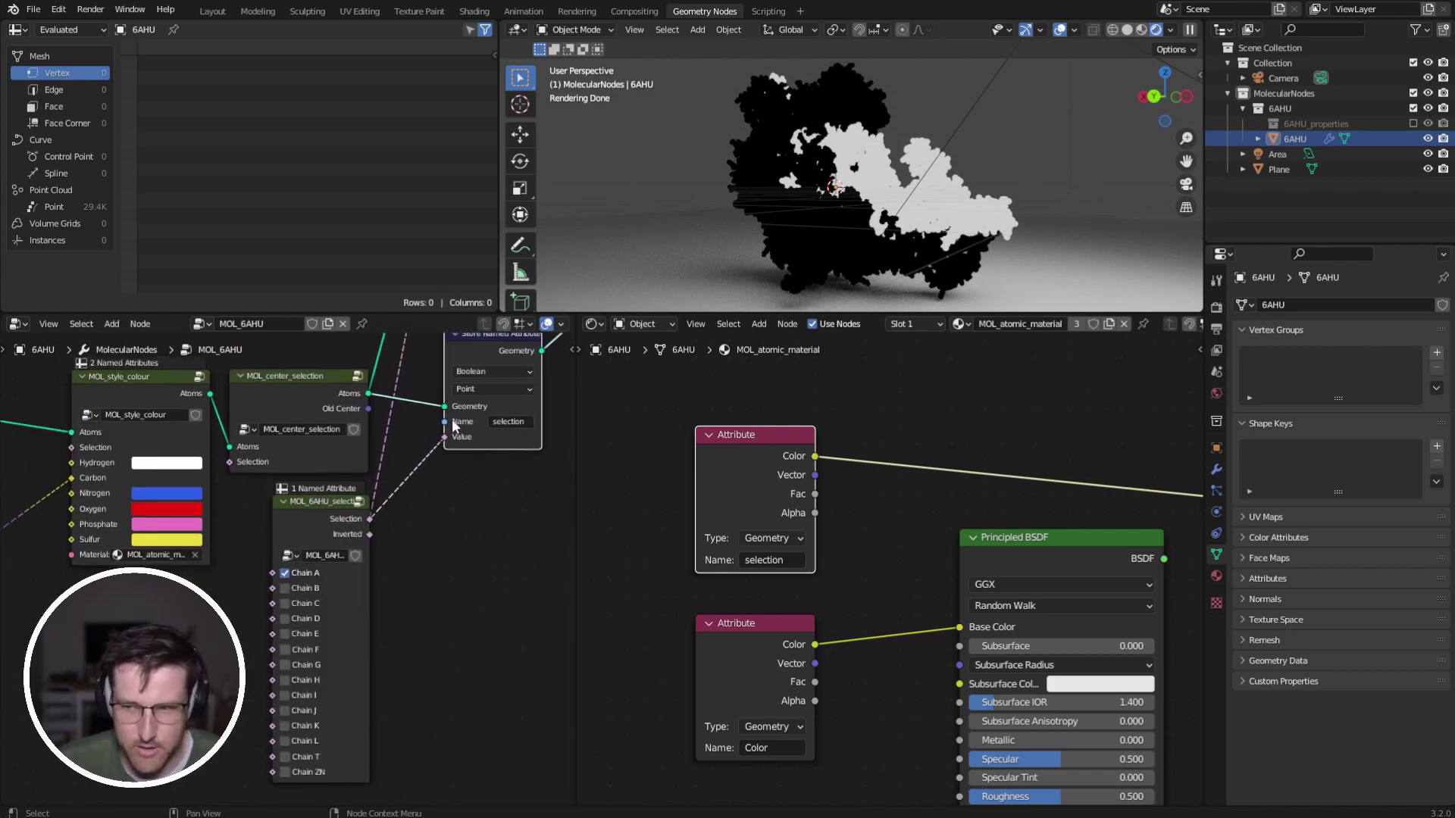
middle_drag(468, 410, 322, 539)
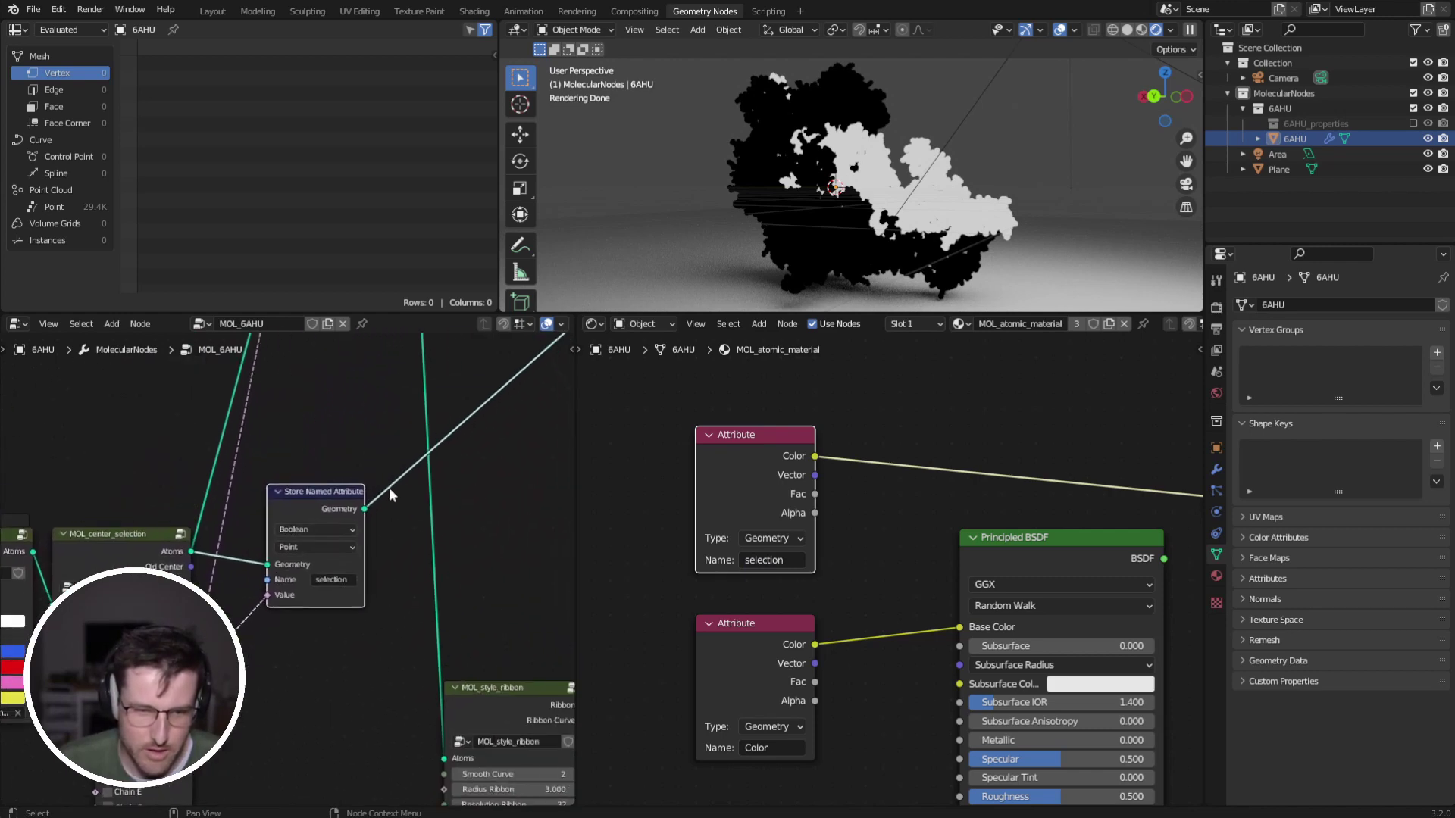
mouse_move(351, 491)
mouse_down()
mouse_move(353, 504)
mouse_move(351, 489)
mouse_up()
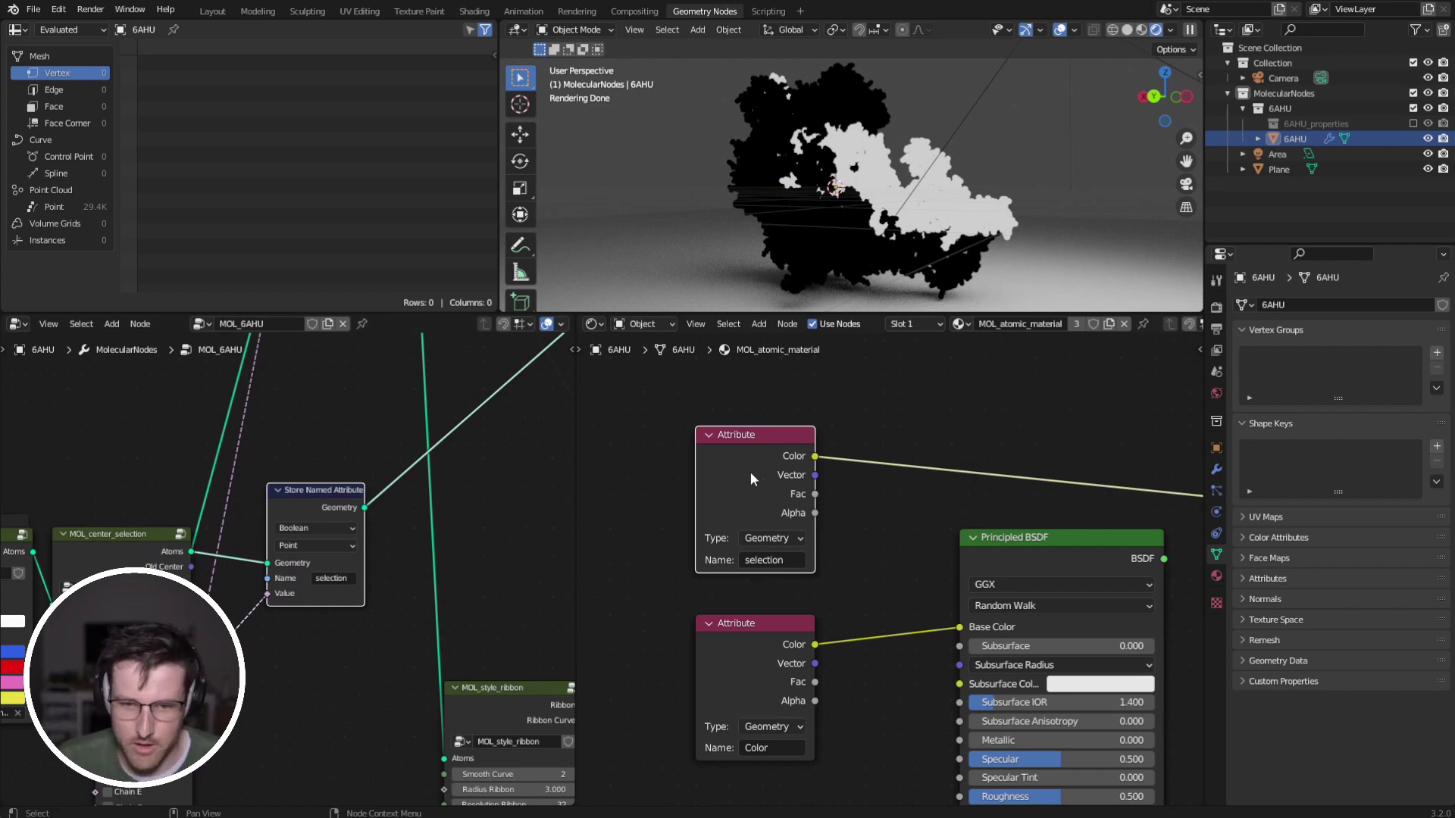
Nudge the selection Attribute node and inspect its mask preview on the model alongside the nodes that store it.
drag(750, 472, 747, 486)
middle_drag(860, 495, 776, 505)
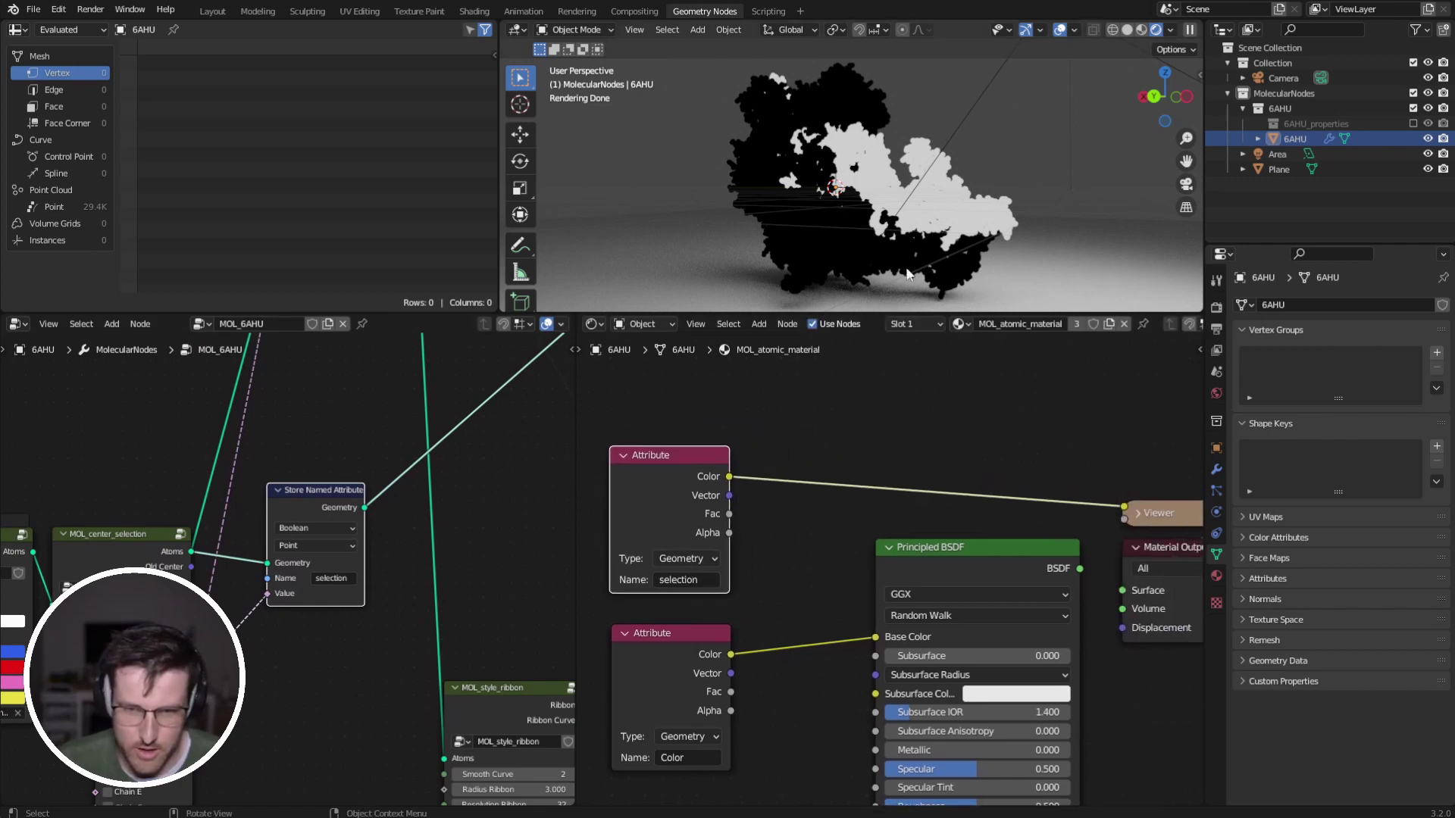
middle_drag(920, 229, 885, 249)
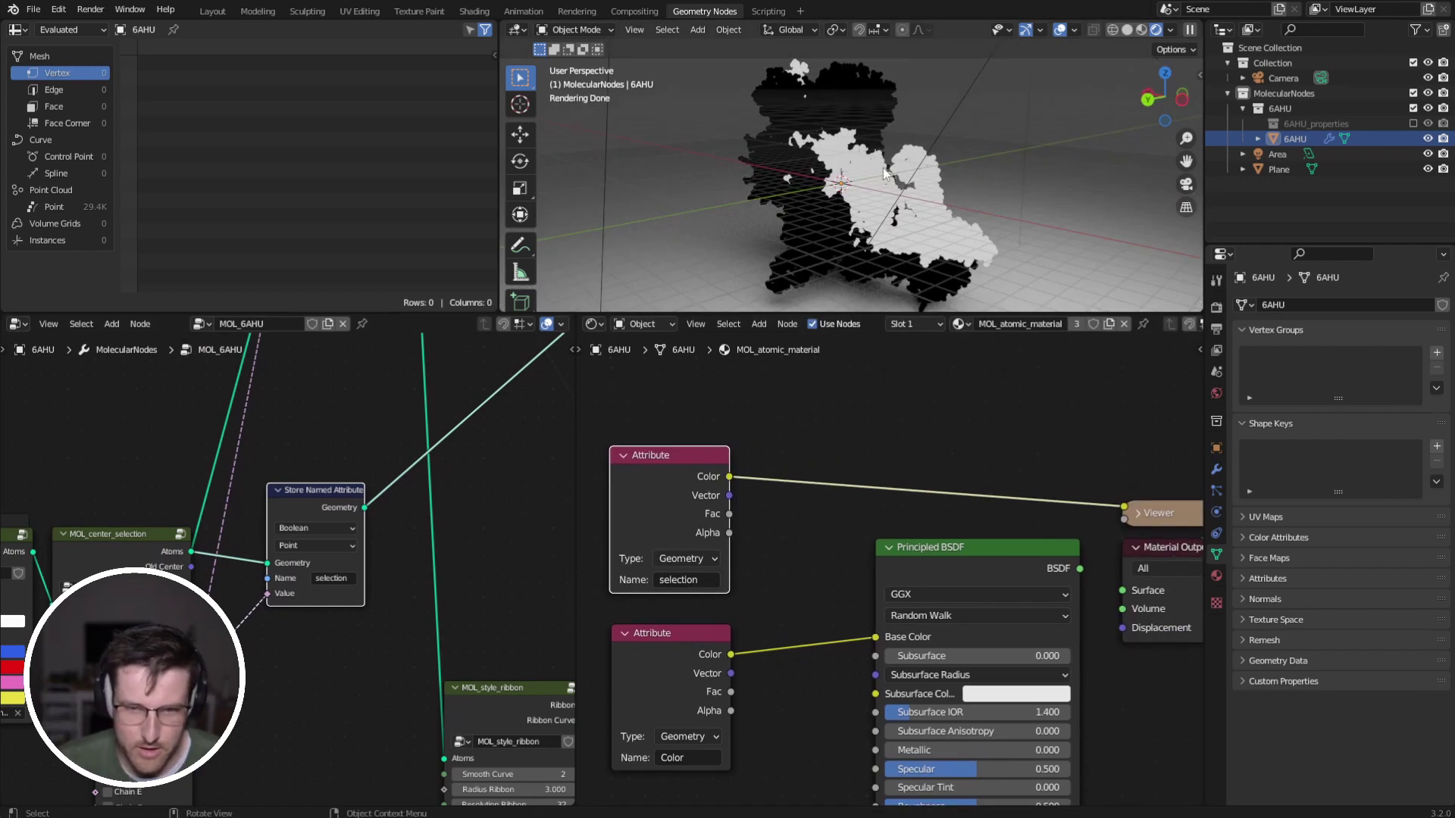
middle_drag(839, 147, 882, 194)
middle_drag(352, 530, 218, 593)
middle_drag(197, 643, 408, 523)
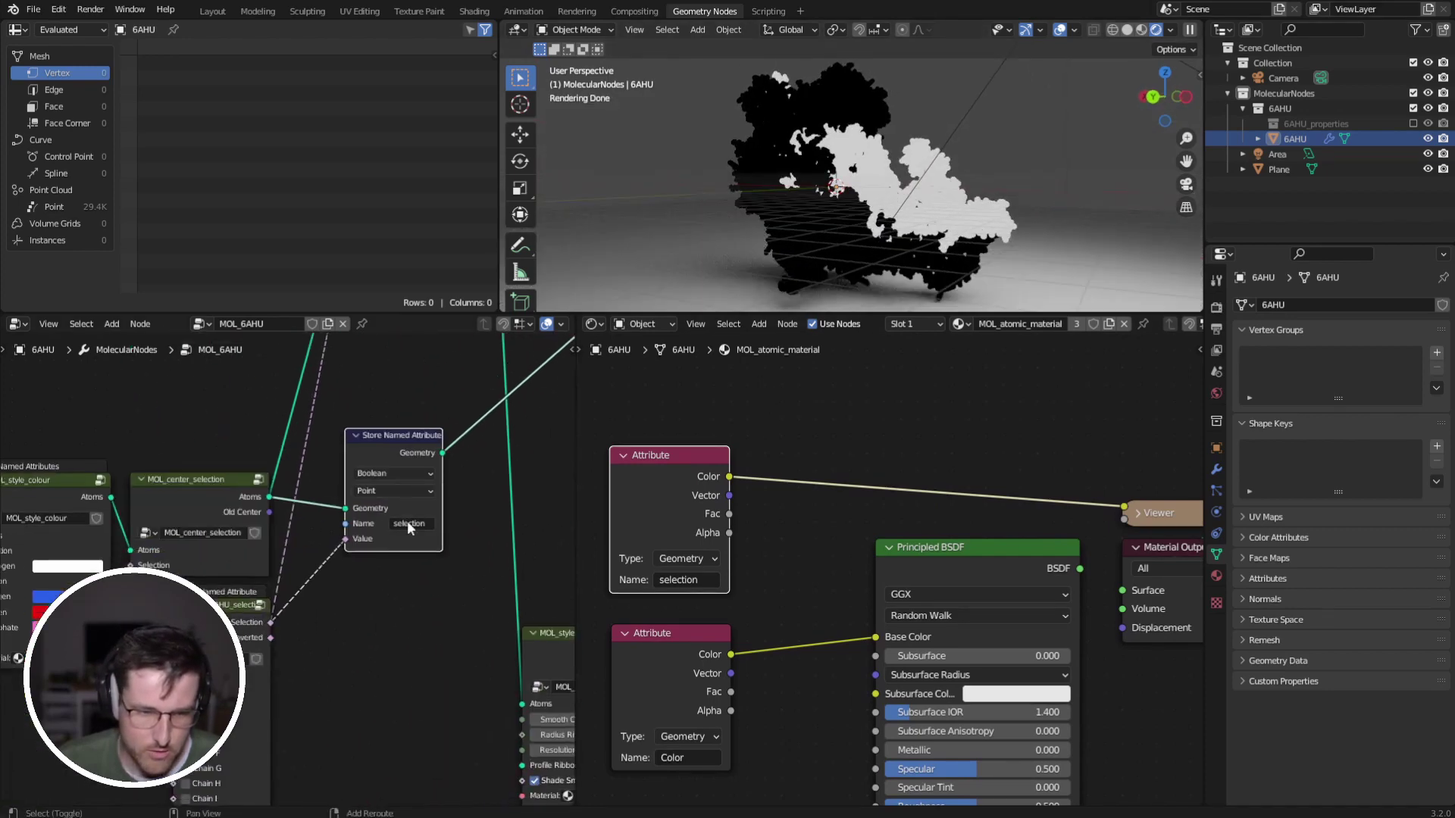
Cycle the preview through the selection Attribute node's outputs, ending on Color.
middle_drag(726, 446, 800, 460)
ctrl+shift+click(728, 474)
ctrl+shift+click(729, 470)
ctrl+shift+click(730, 470)
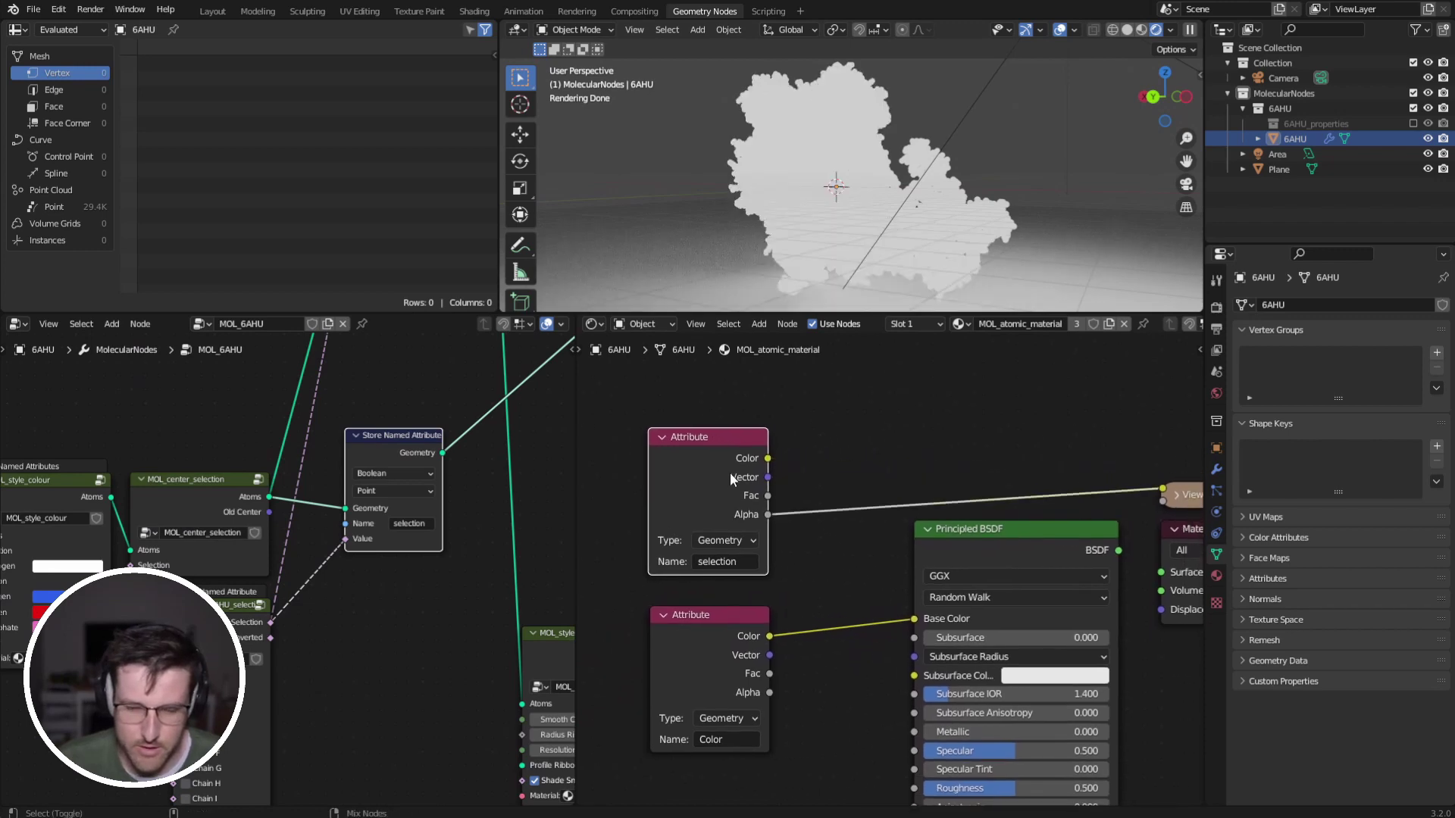
ctrl+shift+click(730, 472)
ctrl+shift+click(729, 472)
ctrl+shift+click(729, 473)
ctrl+shift+click(724, 478)
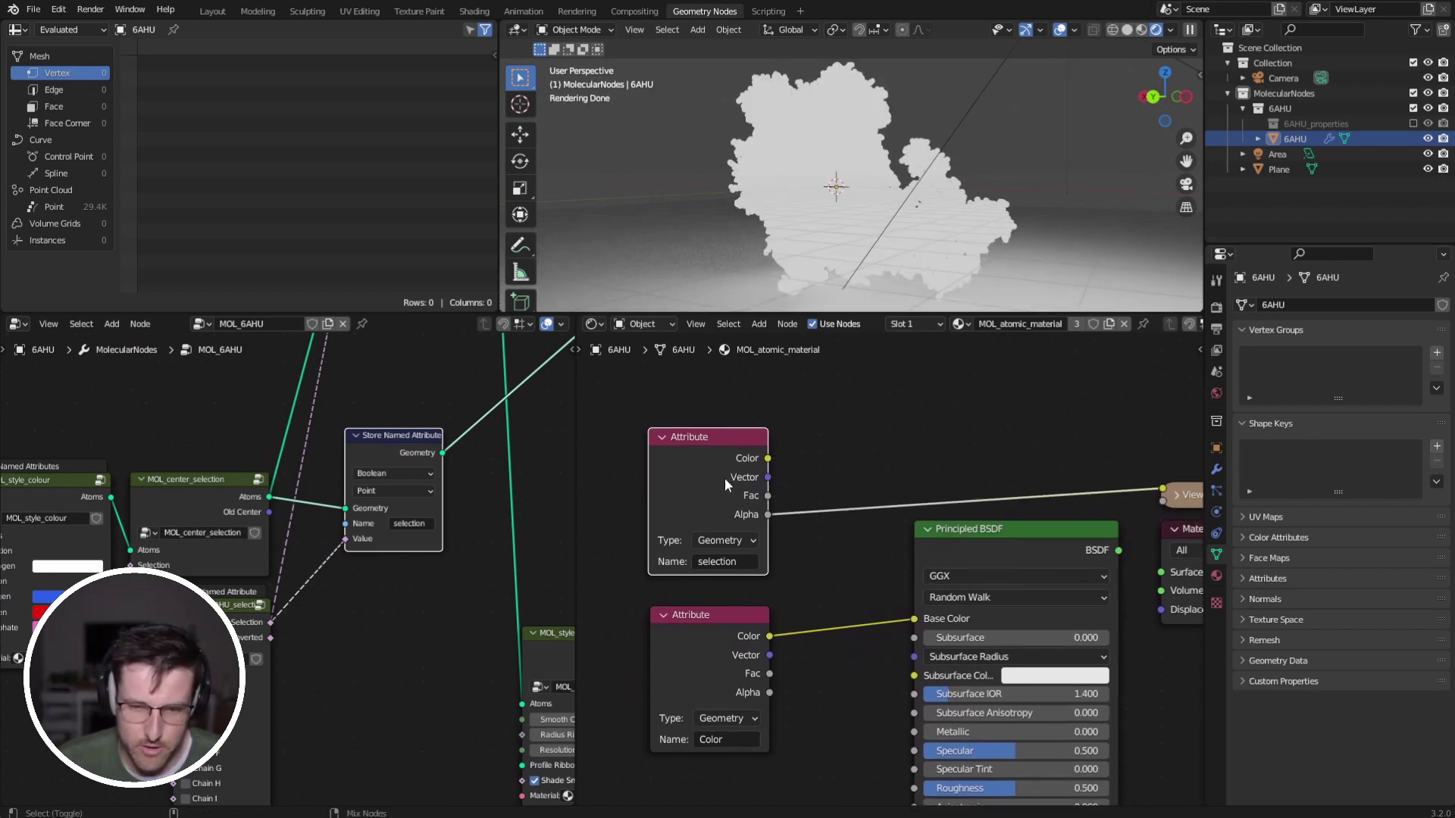
ctrl+shift+click(724, 478)
Move the Material Output and Principled BSDF nodes apart and add a Mix Shader node between them.
scroll(985, 500, right, 5)
drag(1039, 523, 1134, 493)
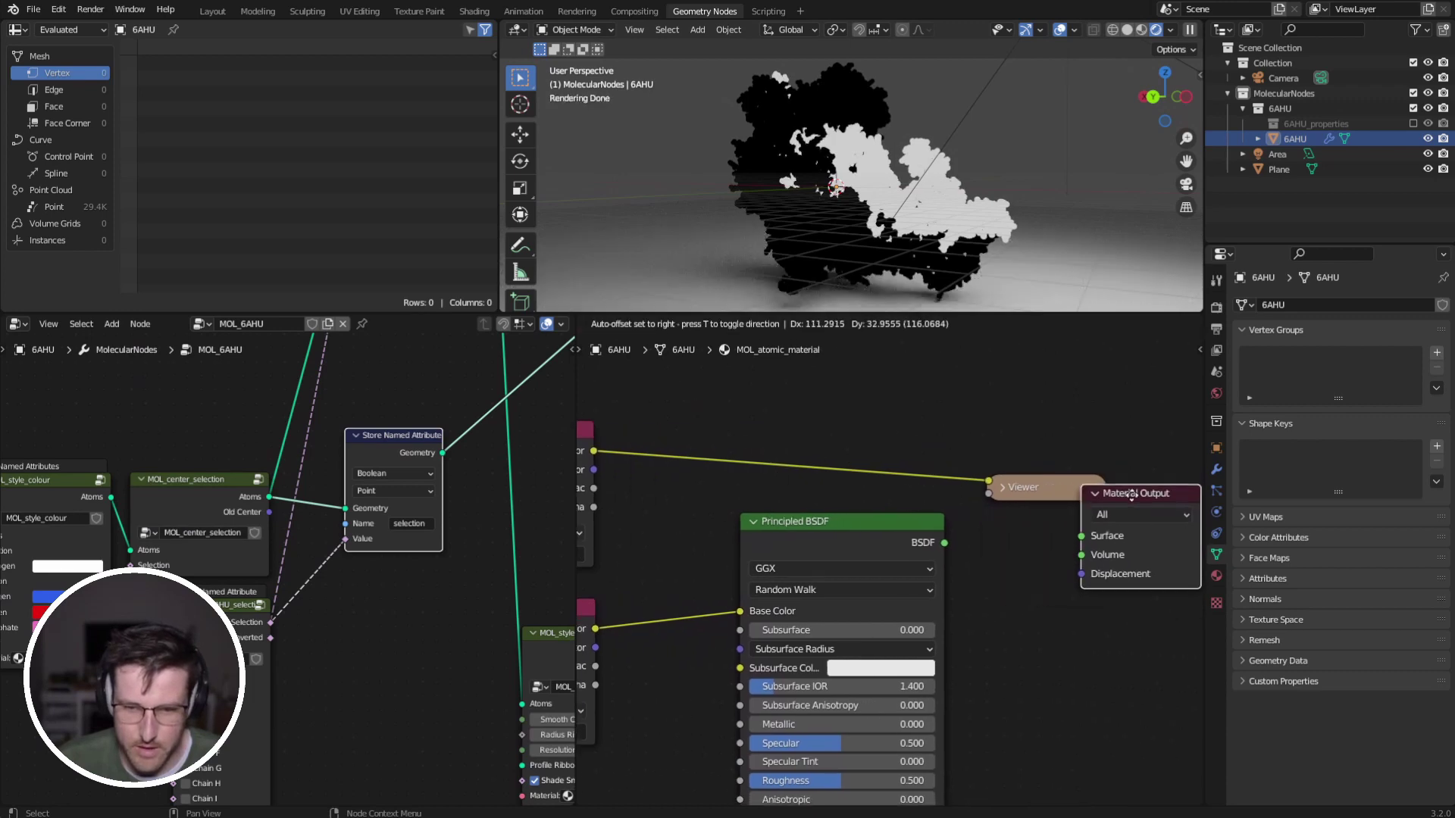
drag(835, 547, 862, 654)
key(shift+a)
click(863, 519)
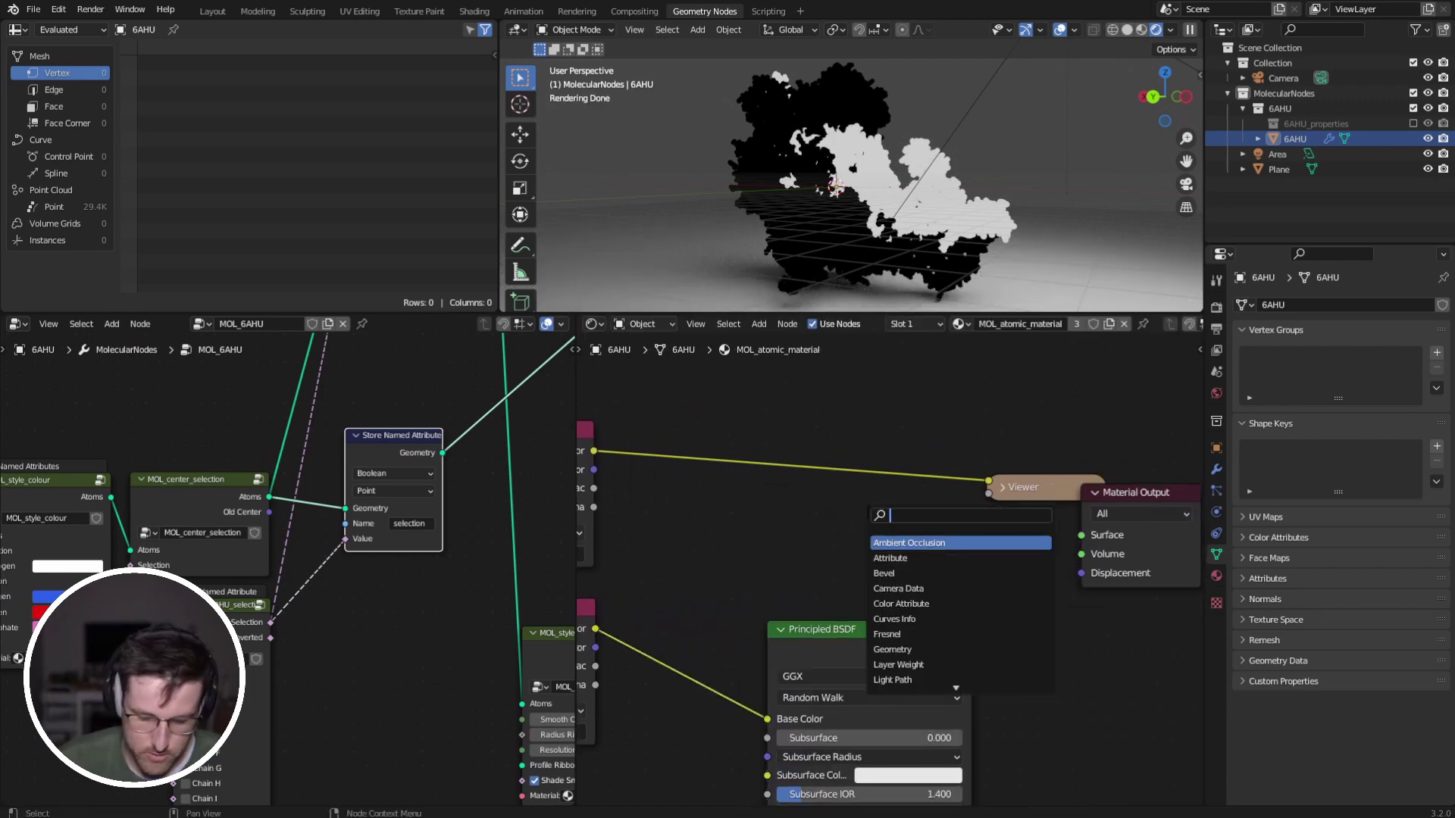
text(mix)
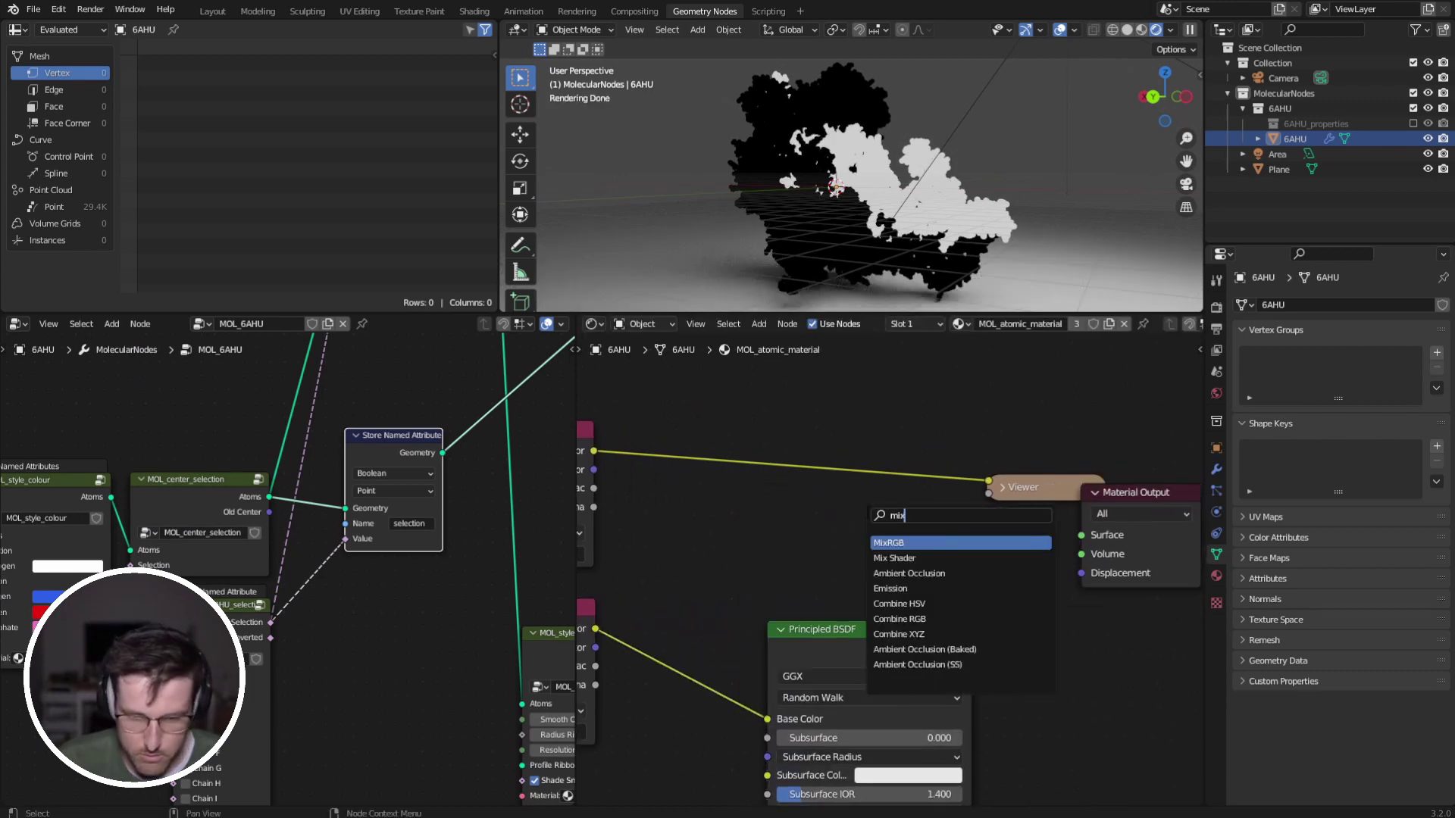
key(Down)
key(Return)
click(816, 506)
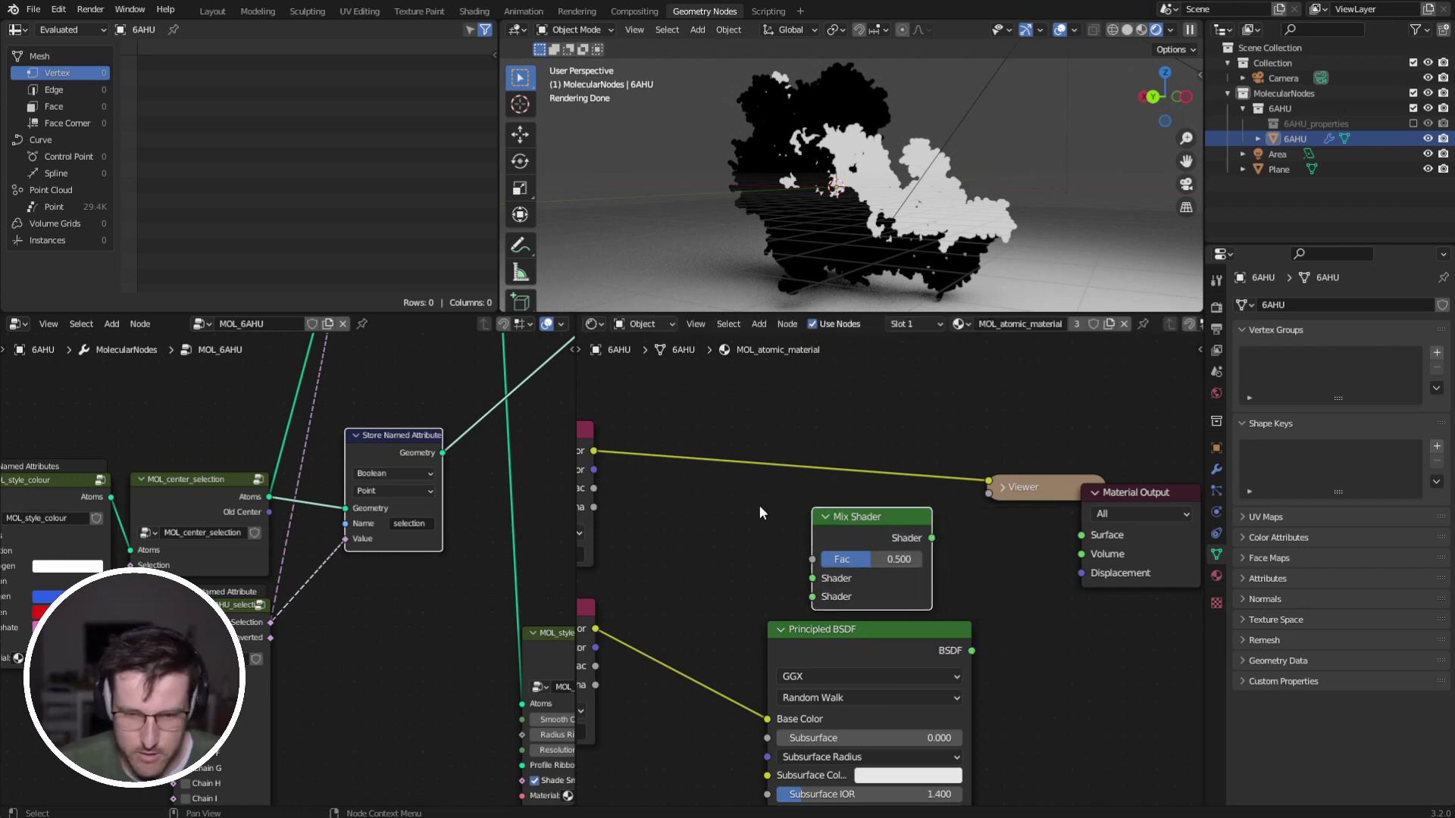
Link the selection attribute's Fac to the Mix Shader's Fac and the Principled BSDF to its second Shader input.
middle_drag(816, 506, 894, 482)
drag(671, 464, 958, 501)
alt+right_drag(1024, 622, 937, 528)
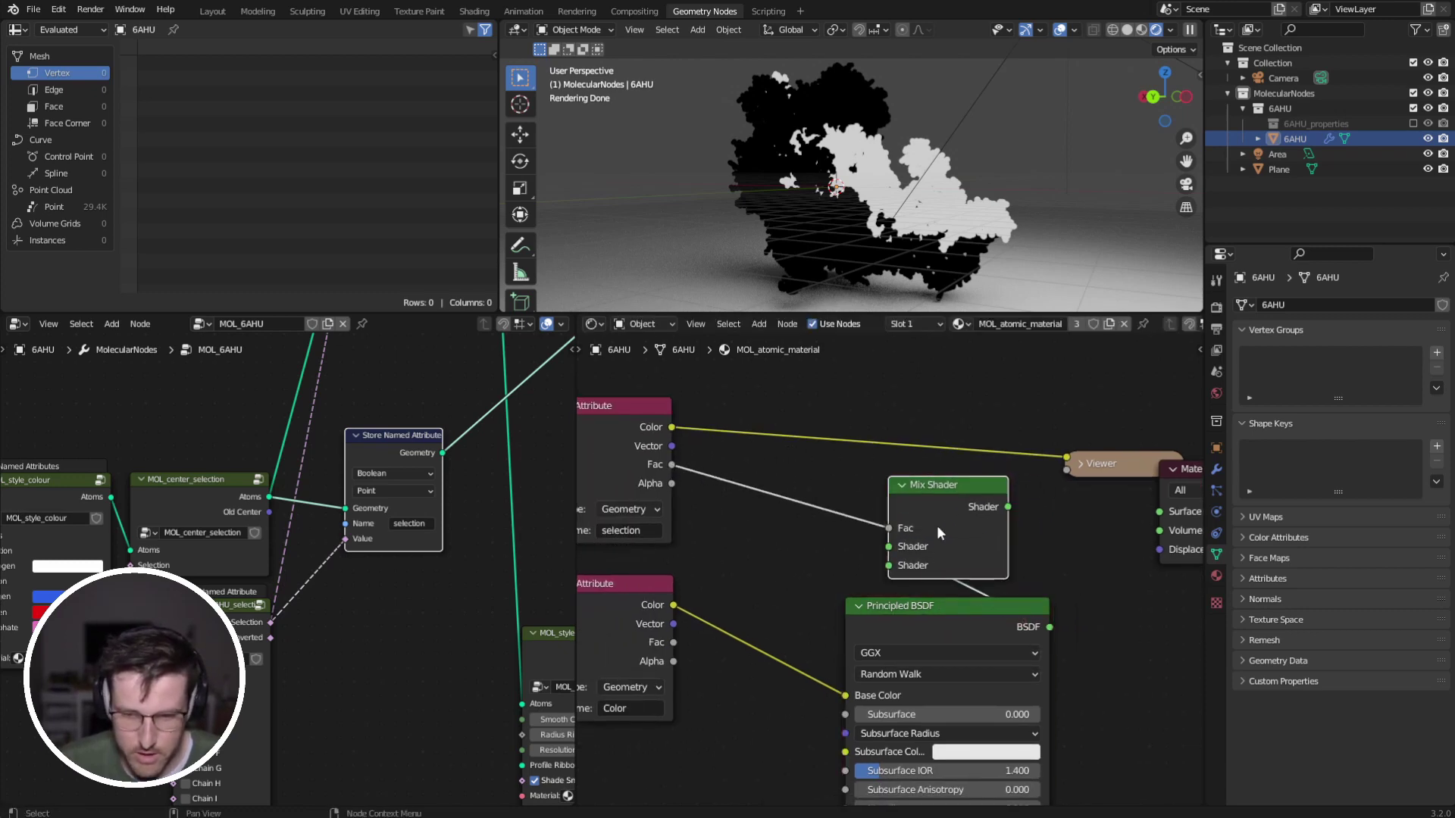
Connect the Mix Shader to the Material Output and move both nodes farther from the Principled BSDF.
ctrl+shift+click(1006, 516)
middle_drag(990, 509, 874, 521)
drag(1095, 478, 1142, 387)
drag(835, 517, 1007, 432)
middle_drag(749, 536, 886, 511)
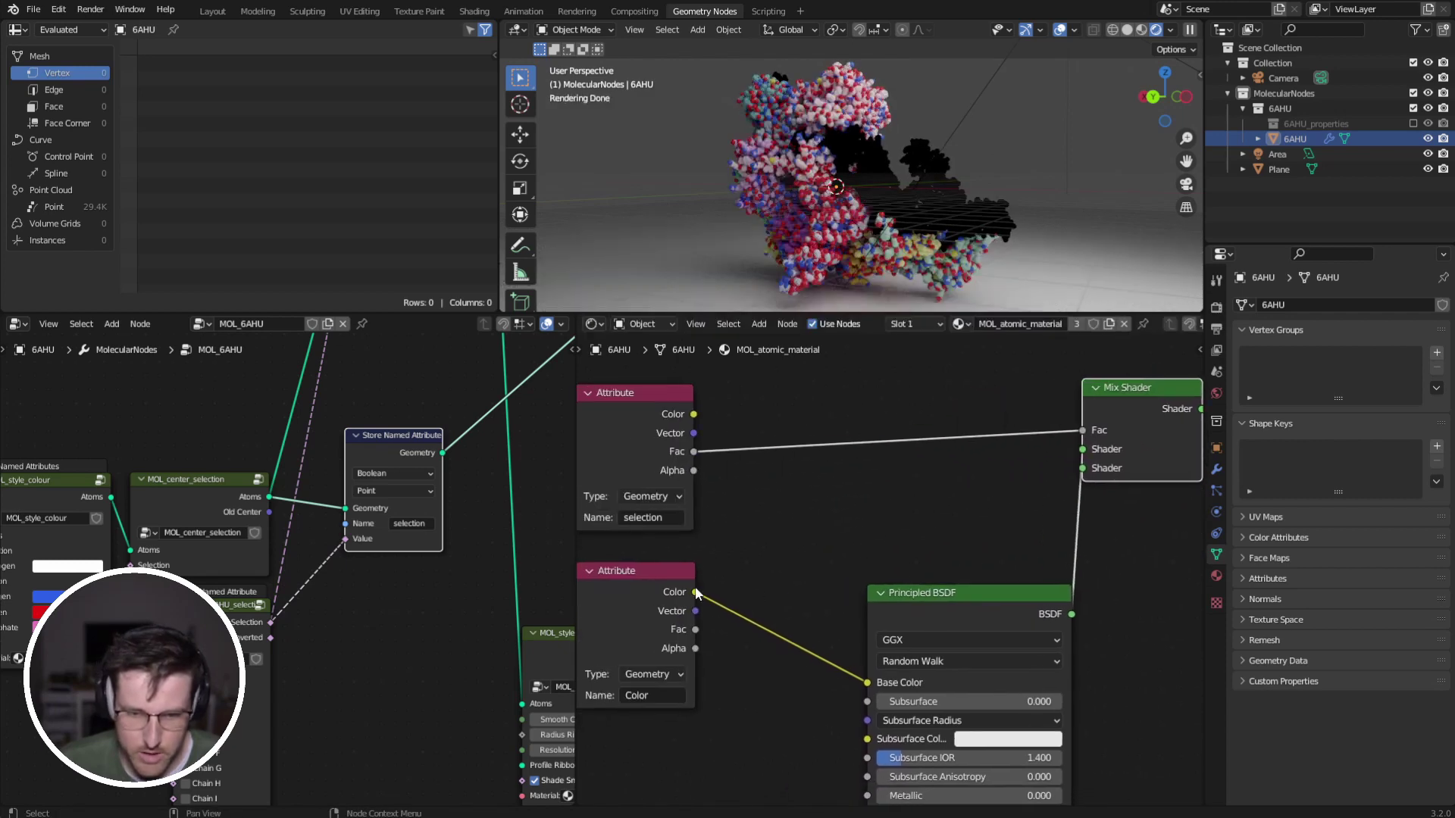
drag(694, 591, 1082, 458)
middle_drag(1082, 458, 995, 489)
drag(1047, 421, 983, 400)
ctrl+right_drag(870, 505, 887, 568)
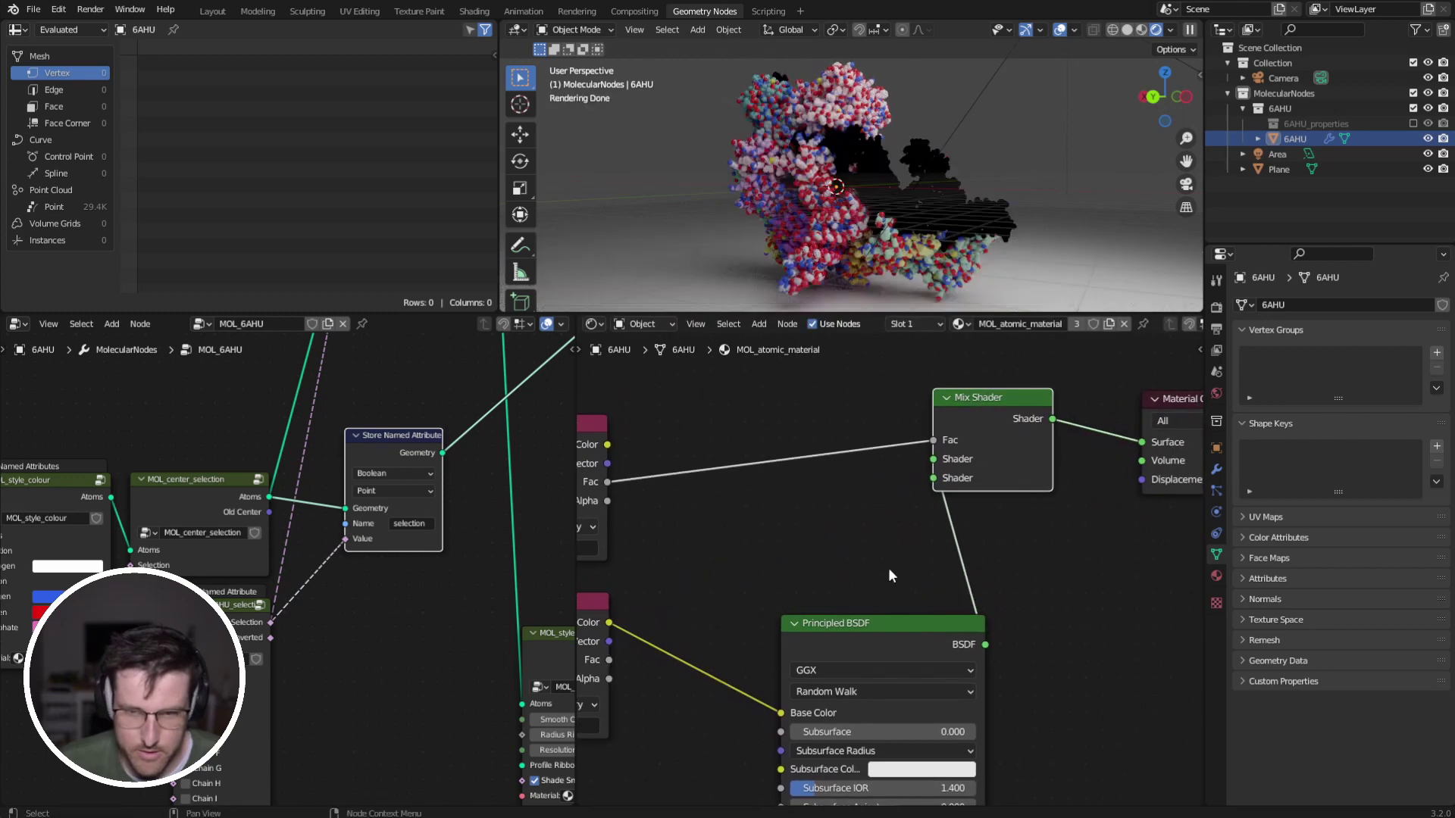
Duplicate the Principled BSDF node and set the copy's Metallic to 1.000.
middle_drag(886, 612, 941, 554)
scroll(930, 441, down, 4)
click(941, 561)
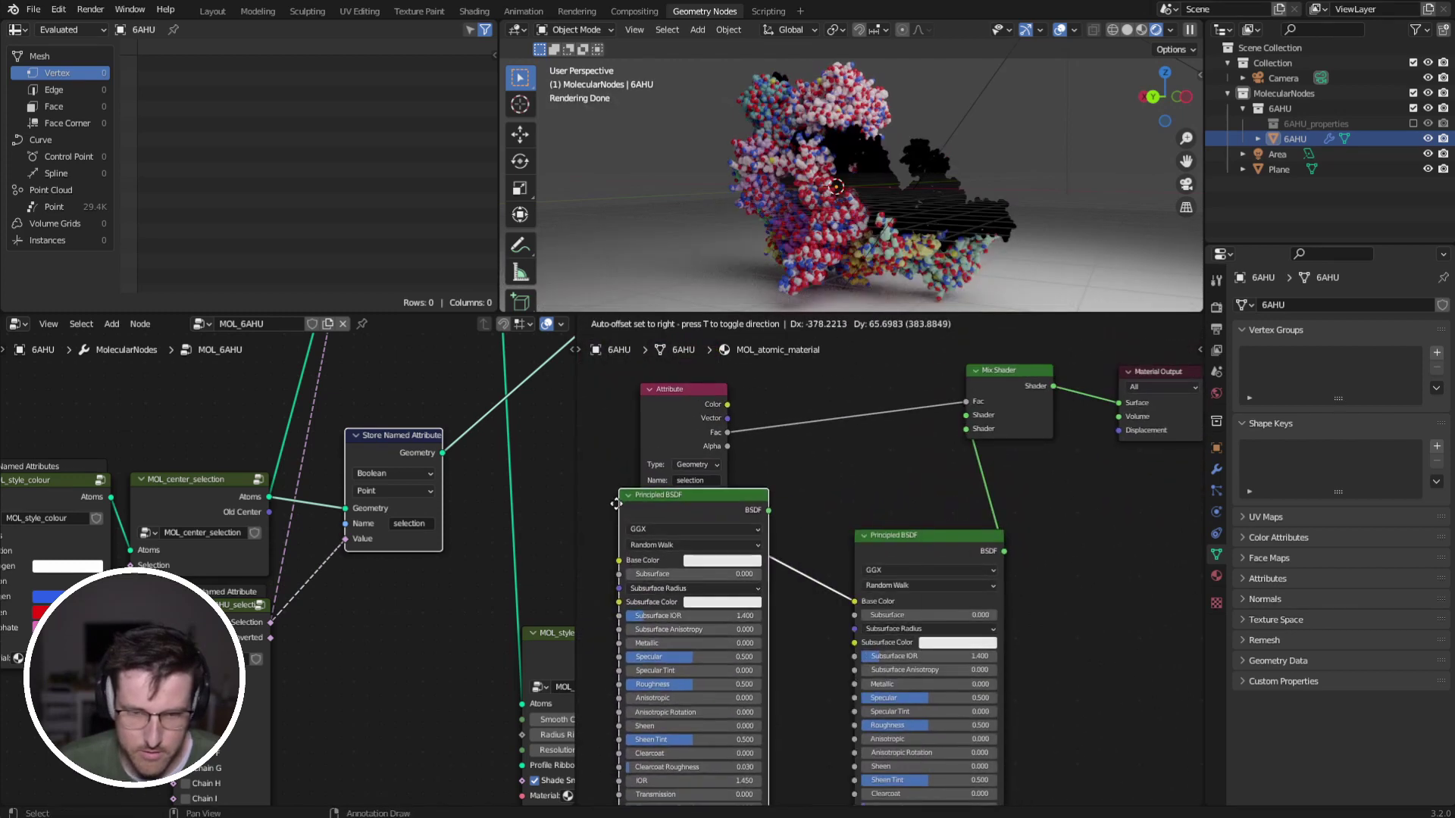
key(shift+d)
click(669, 529)
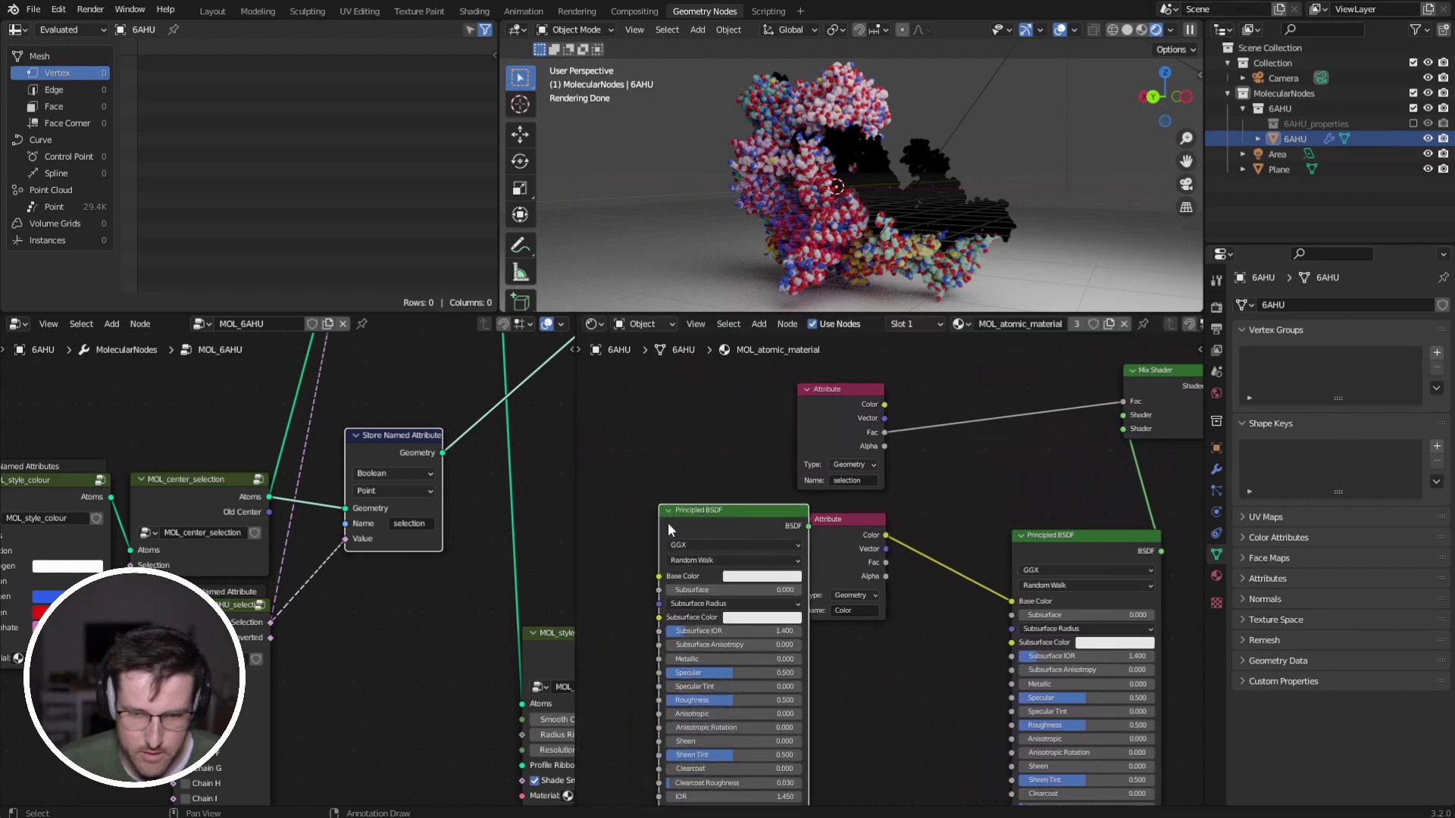
click(863, 534)
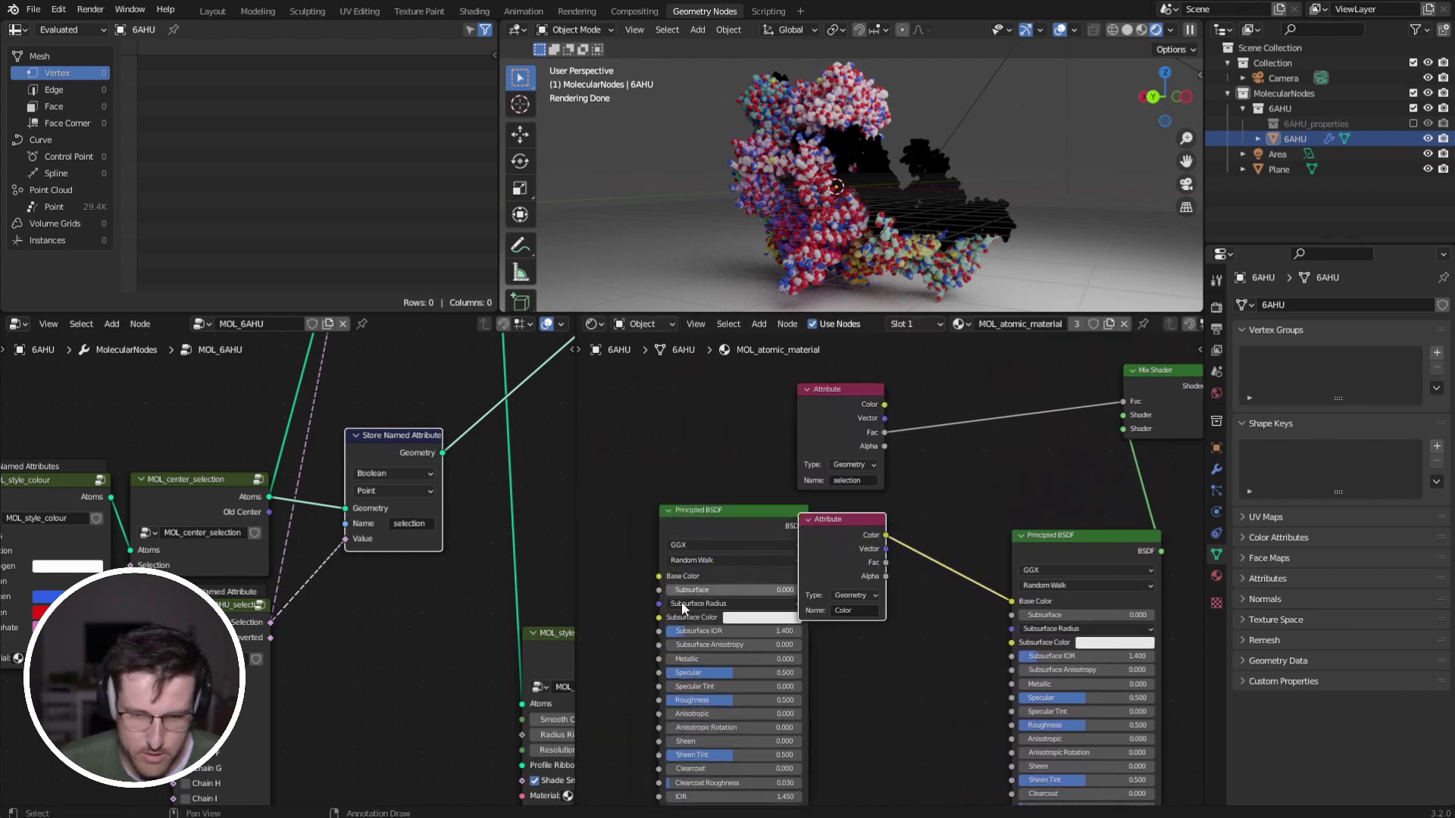
drag(708, 658, 803, 658)
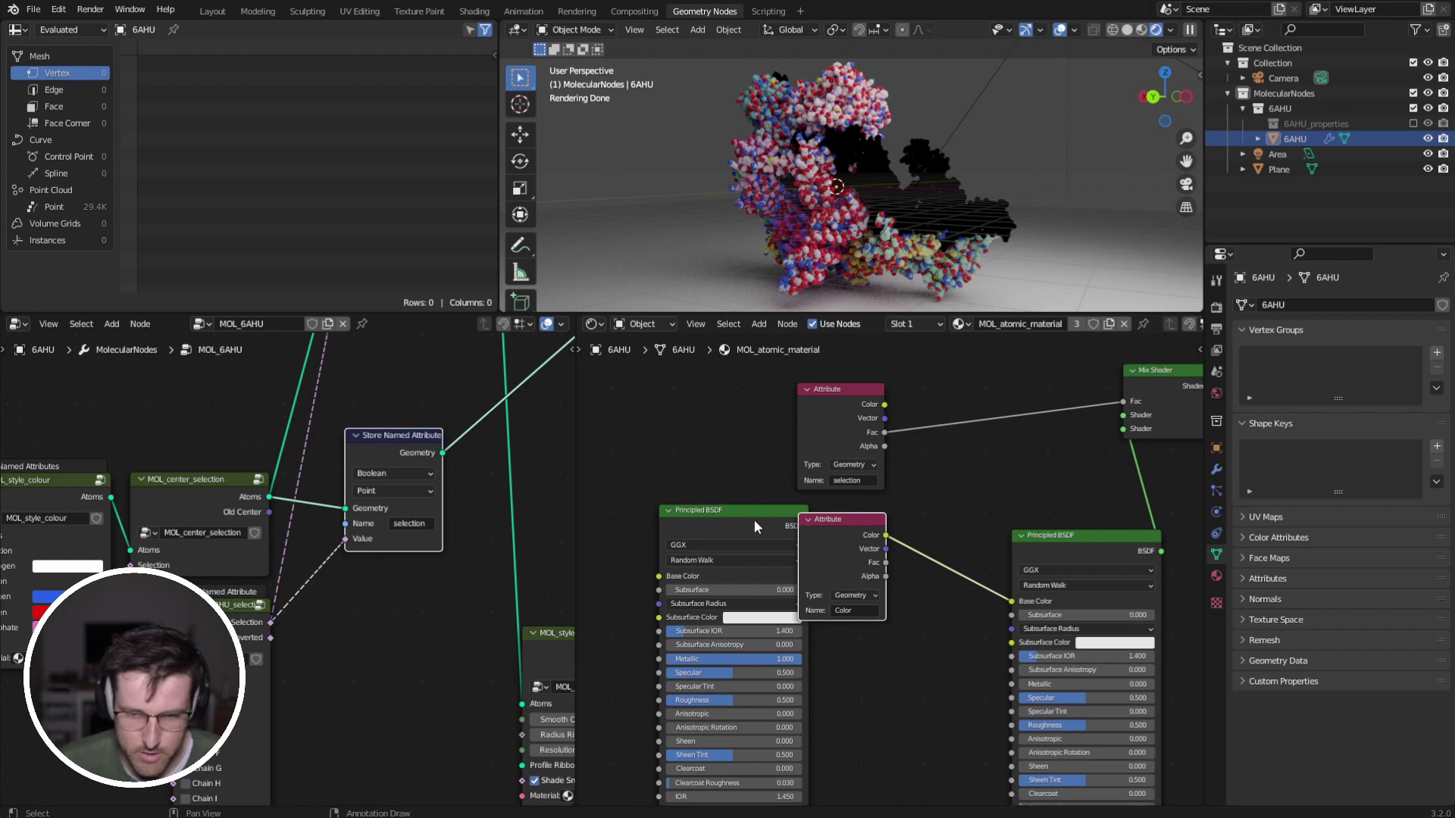
Link the metallic Principled BSDF to the Mix Shader's first Shader input, with the Color attribute as its Base Color.
drag(753, 519, 1127, 429)
drag(921, 488, 1023, 474)
scroll(1005, 182, up, 5)
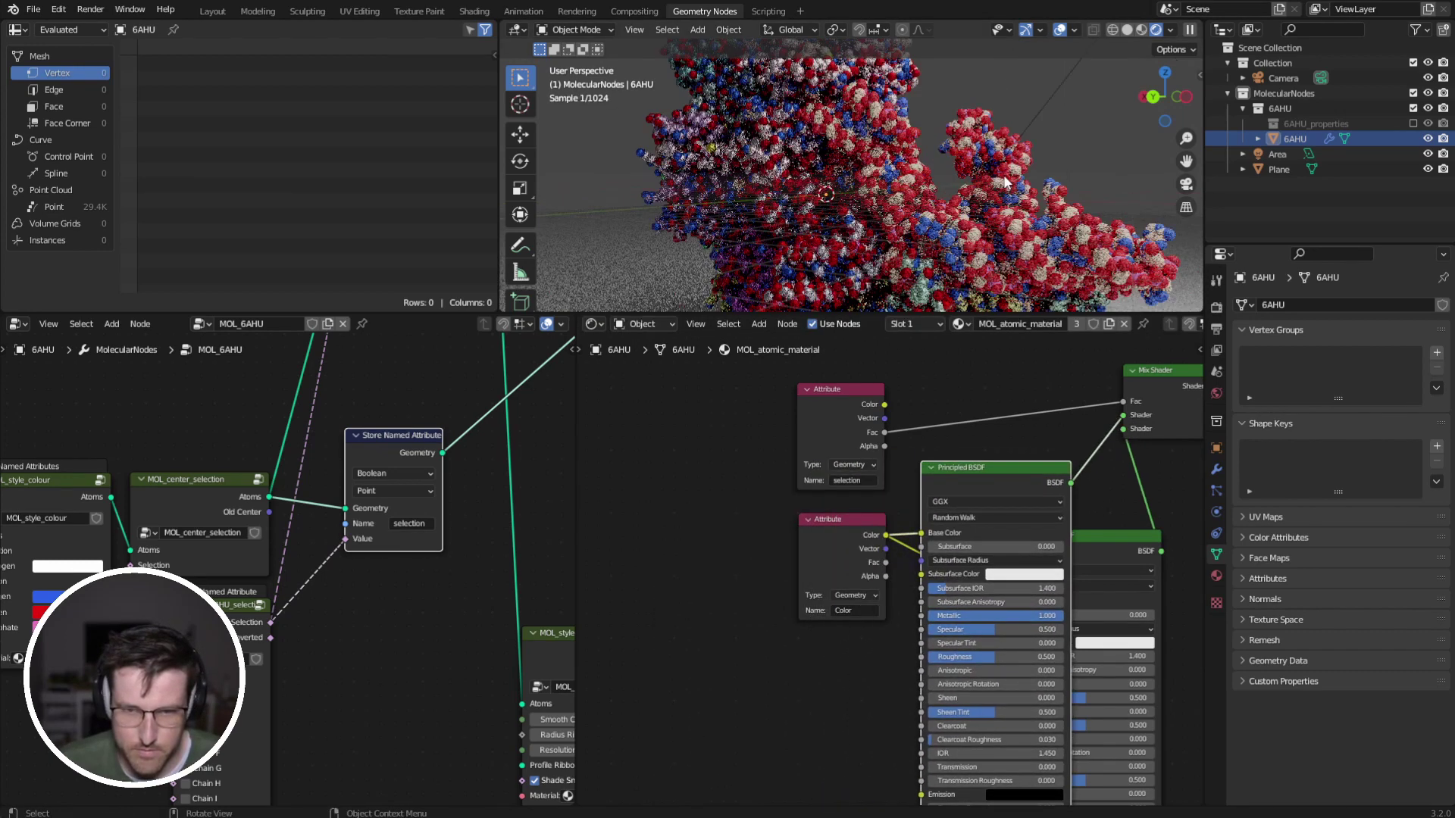
Swap the Mix Shader's two shader inputs so the metallic Principled BSDF feeds the second one.
scroll(1005, 182, up, 3)
middle_drag(1029, 510, 943, 530)
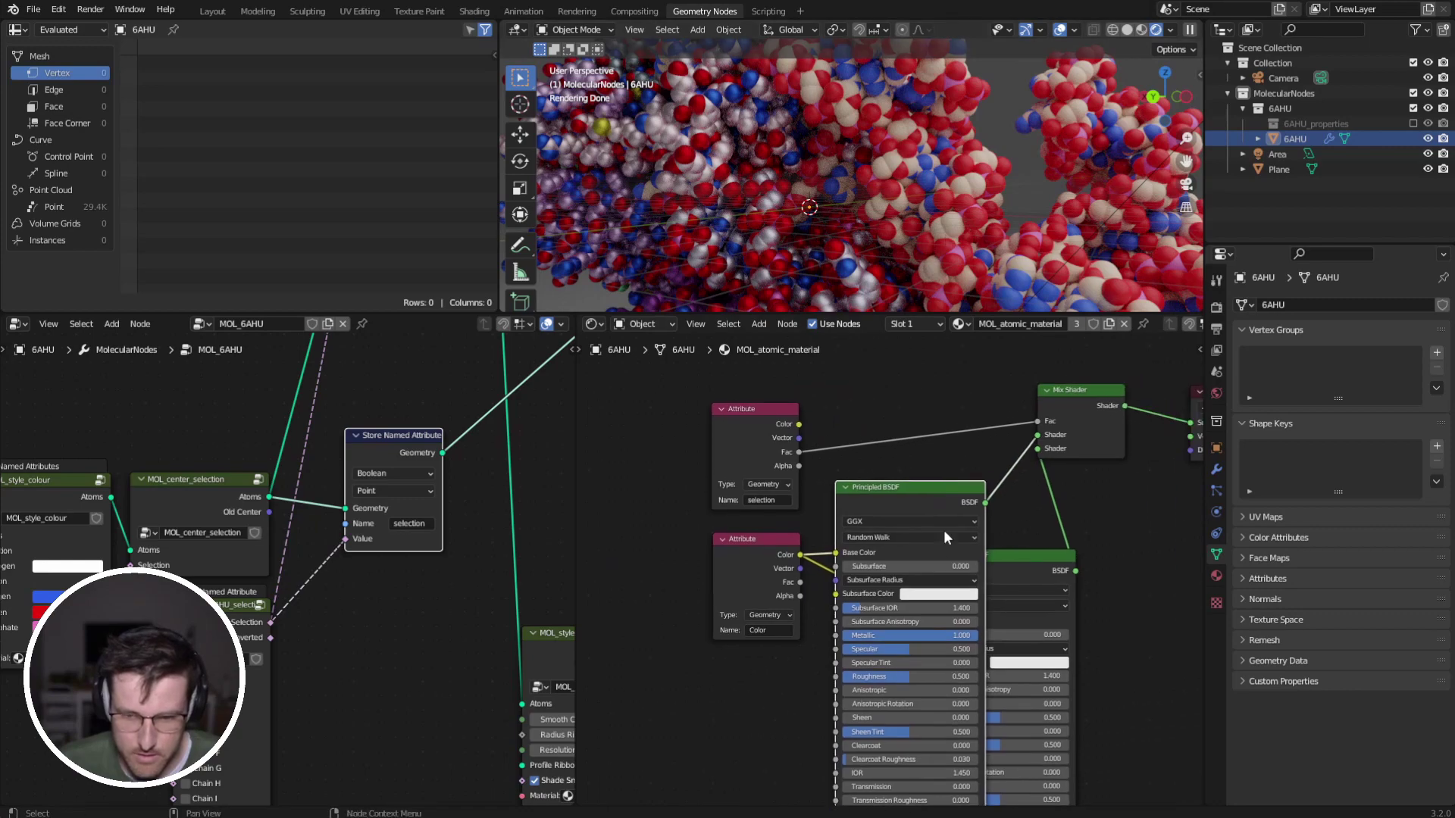
drag(924, 506, 1037, 448)
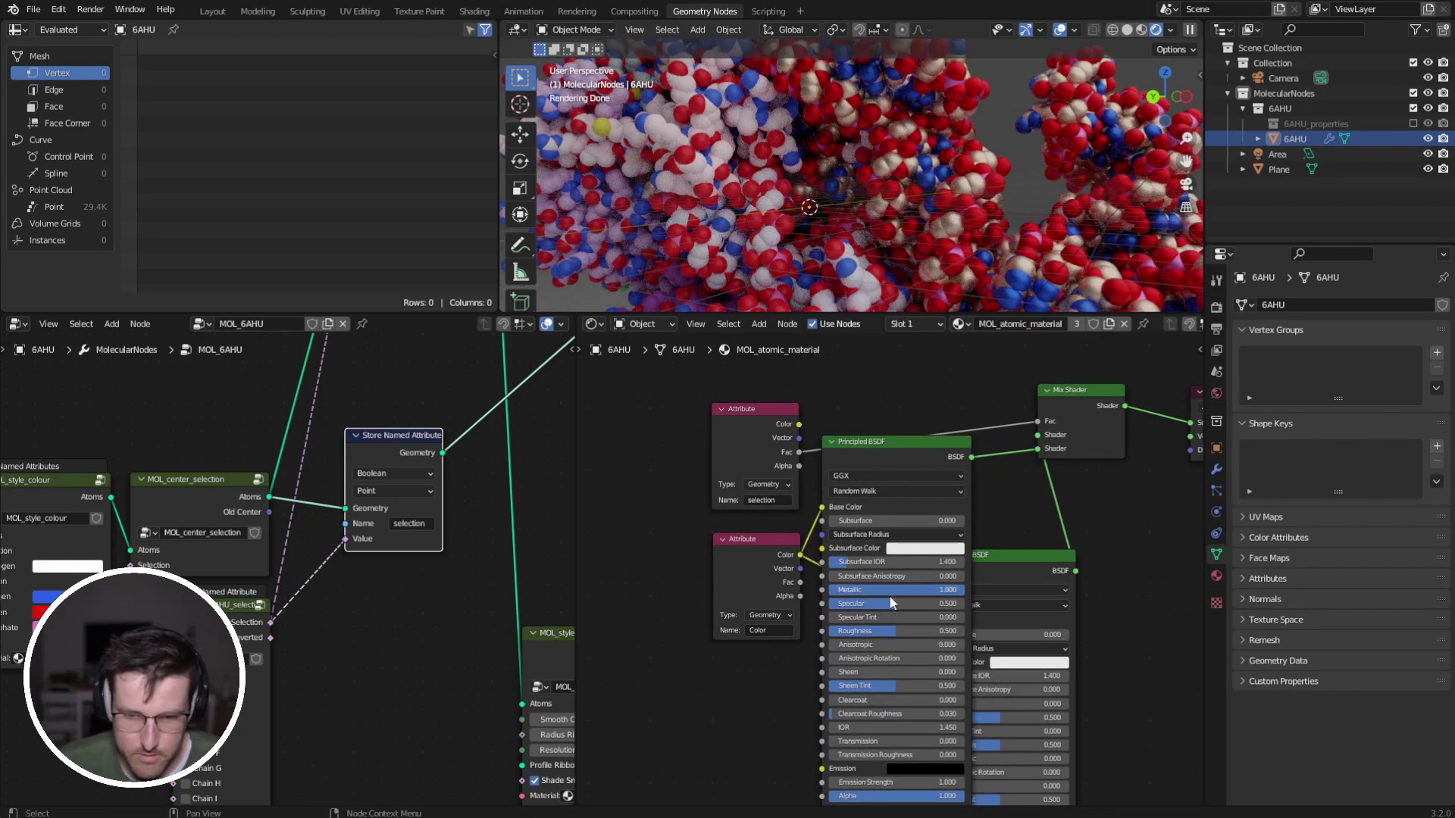
Set the metallic Principled BSDF's Roughness to 0.263 and move the node slightly away from the Attribute nodes.
drag(905, 630, 858, 630)
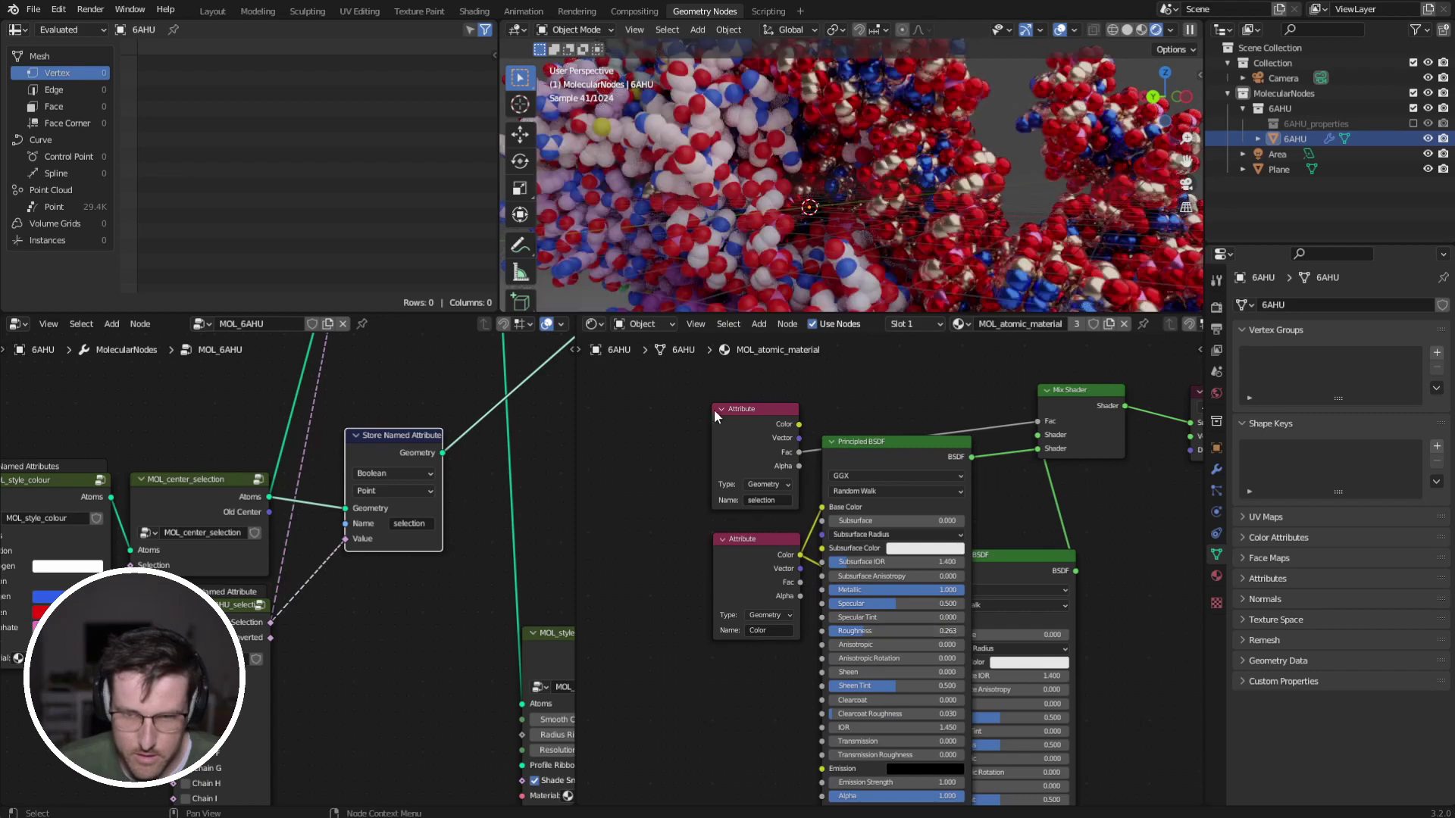
scroll(927, 189, down, 5)
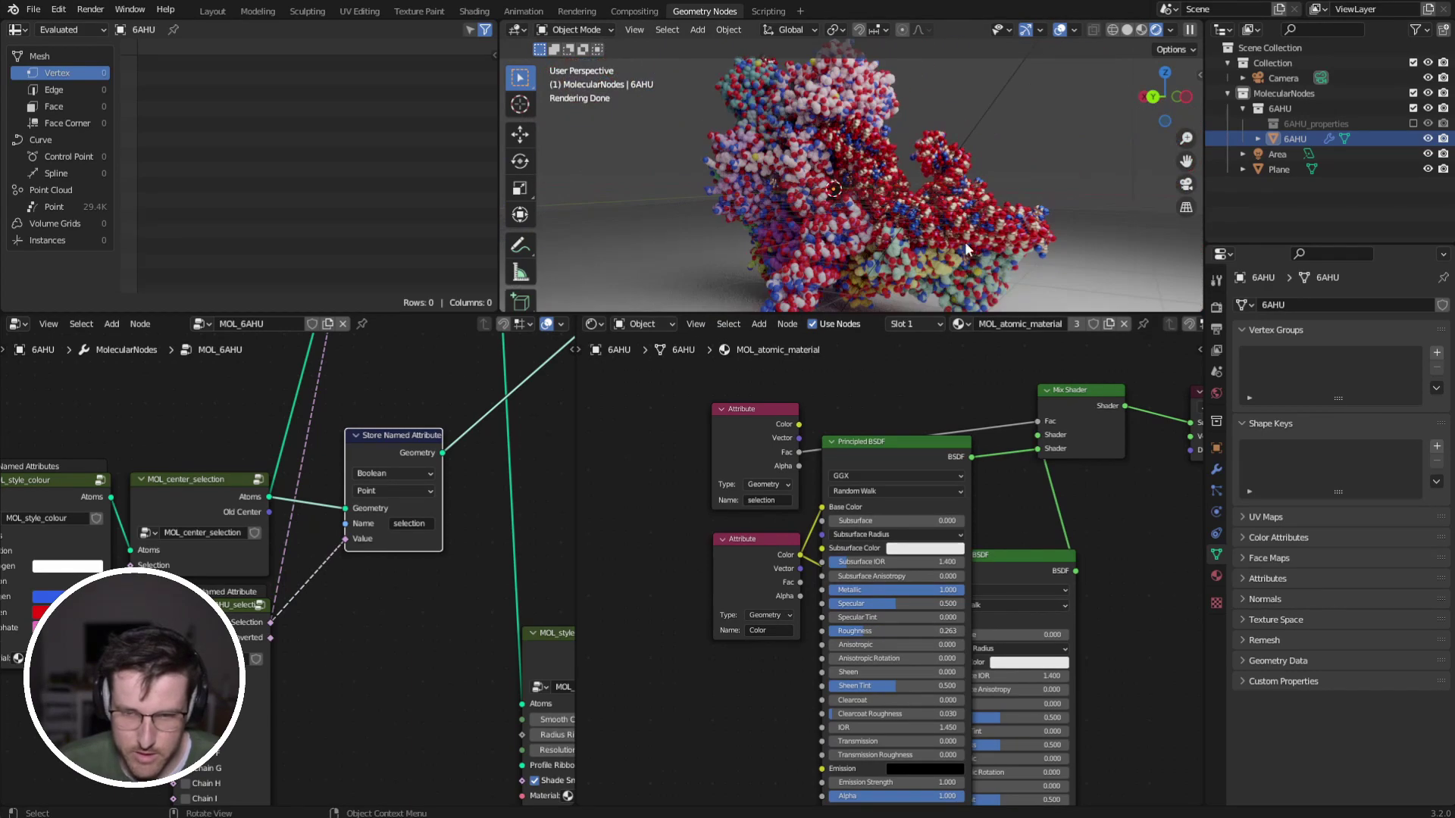
middle_drag(870, 507, 780, 520)
drag(803, 472, 833, 475)
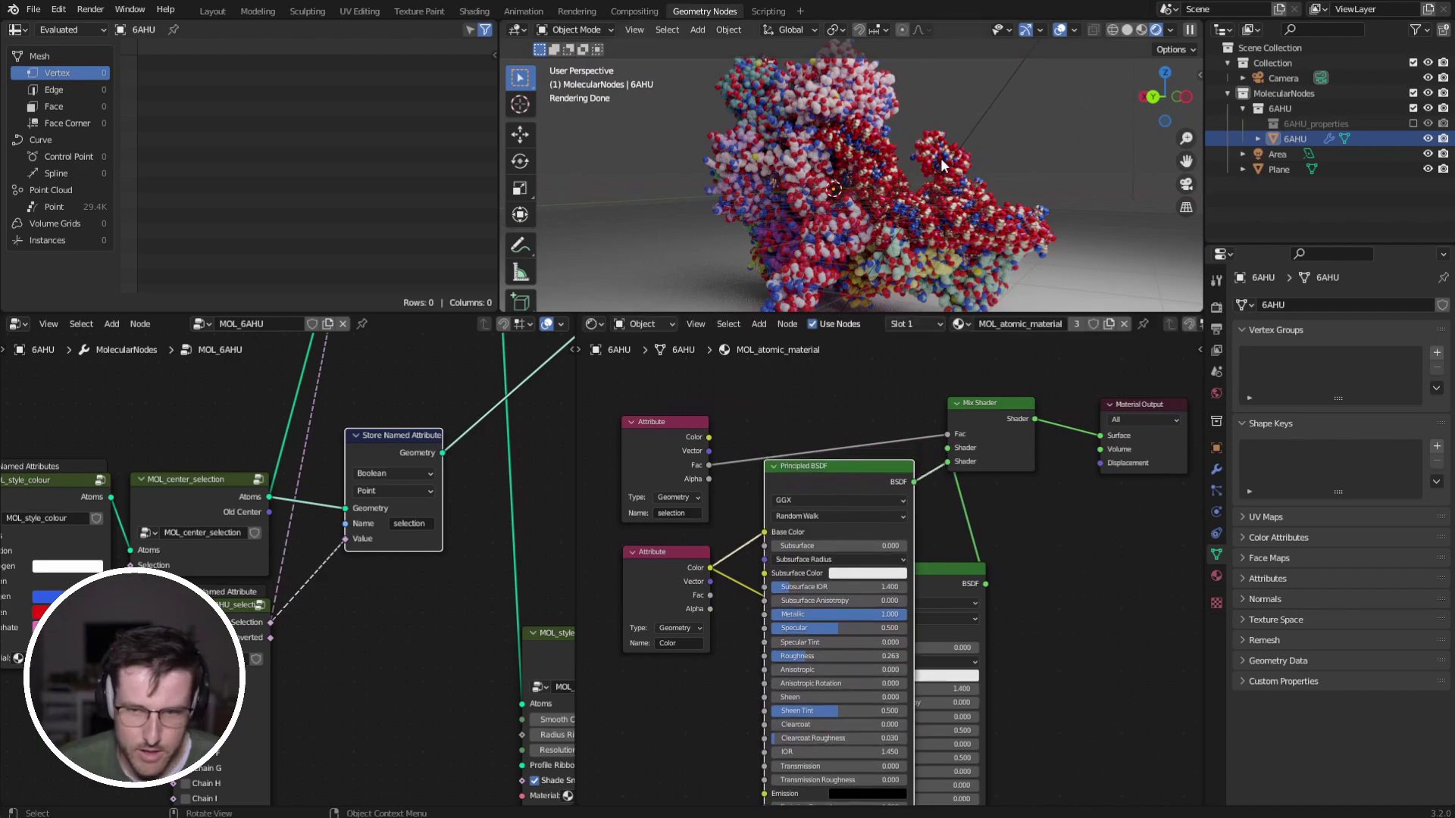
middle_drag(946, 166, 879, 179)
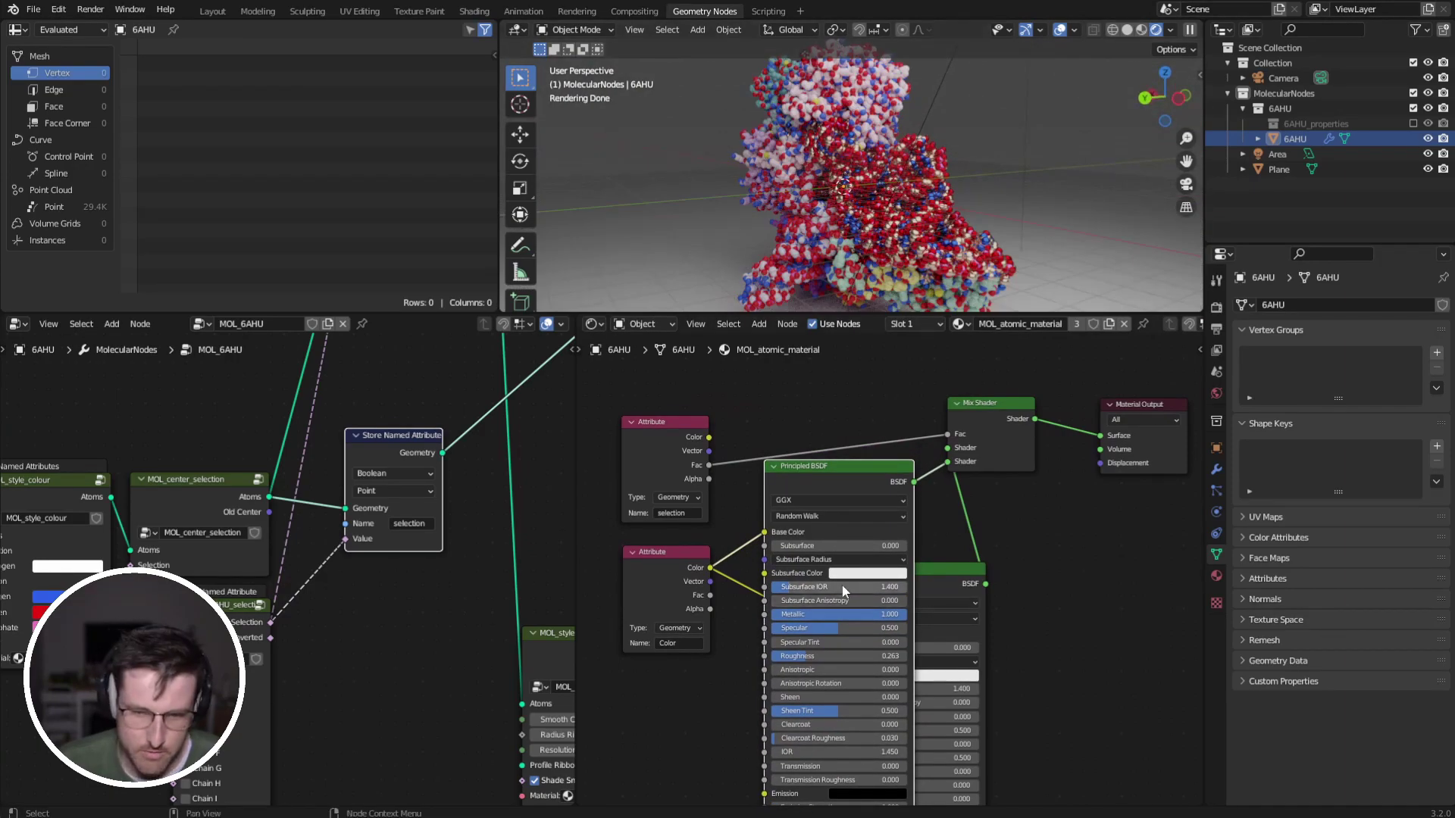
scroll(888, 572, up, 2)
middle_drag(917, 575, 959, 635)
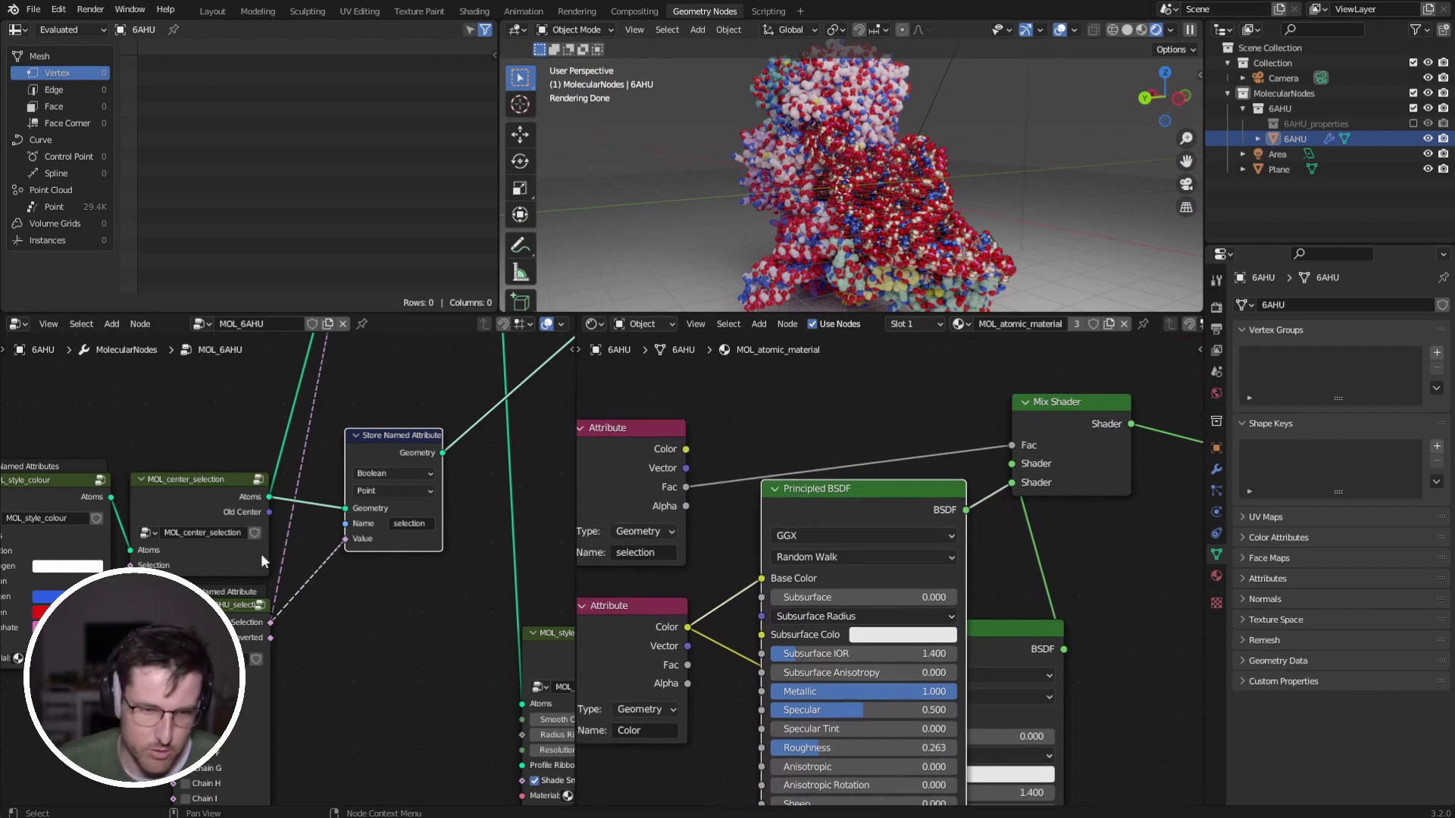
Examine the data types available for the Store Named Attribute node that stores the selection.
drag(142, 417, 288, 441)
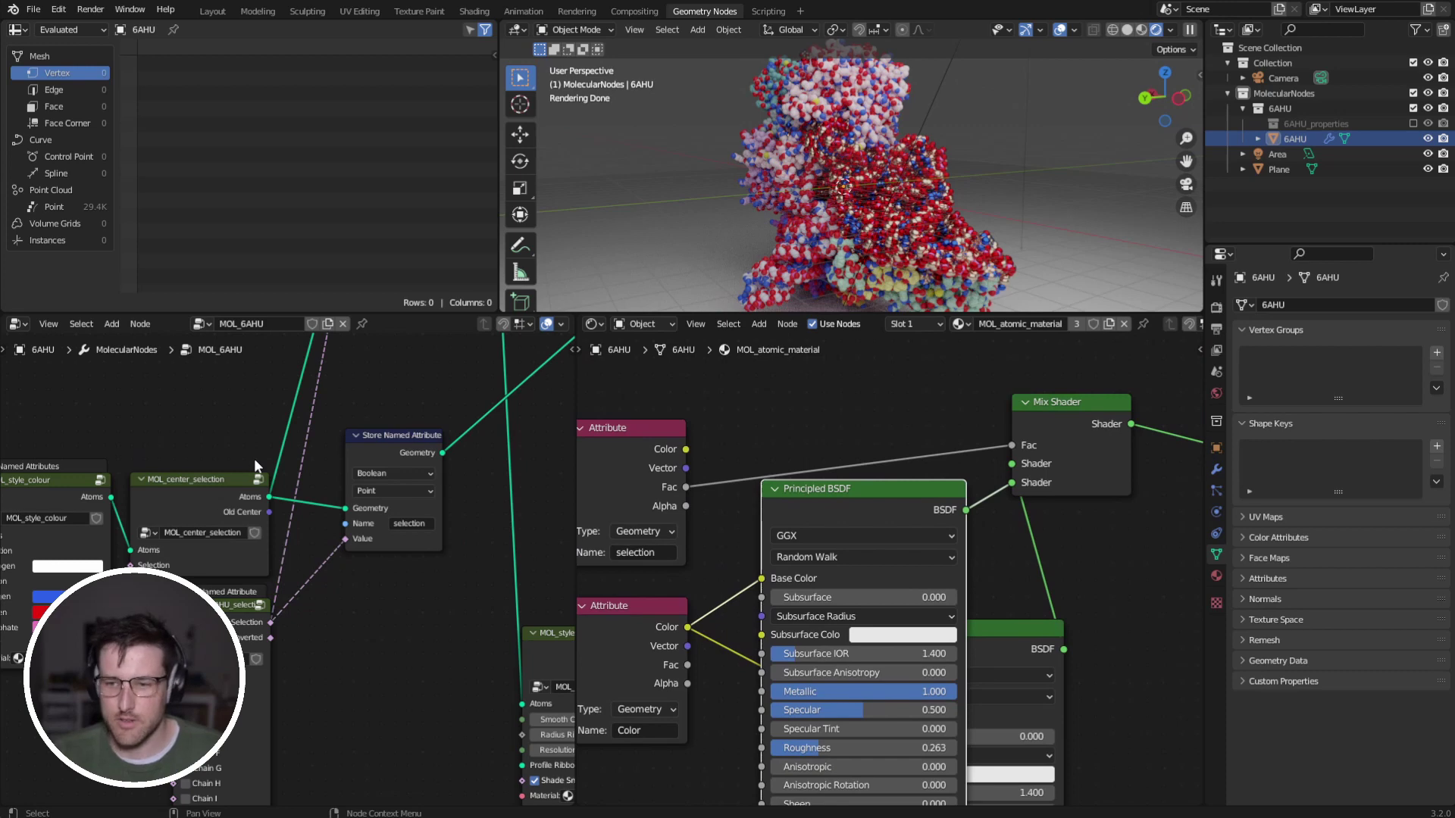
middle_drag(298, 559, 248, 535)
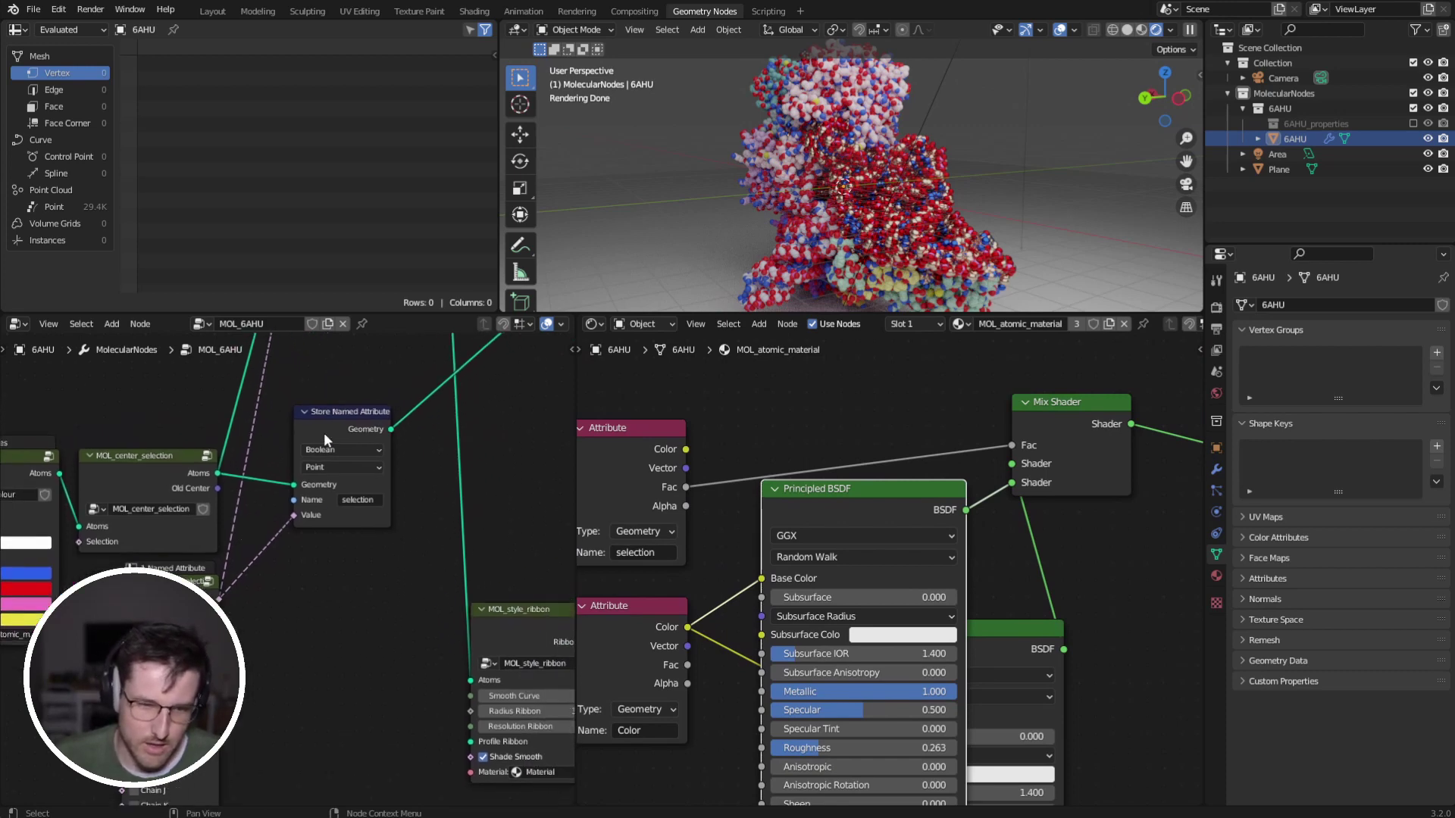
drag(330, 434, 334, 425)
click(352, 438)
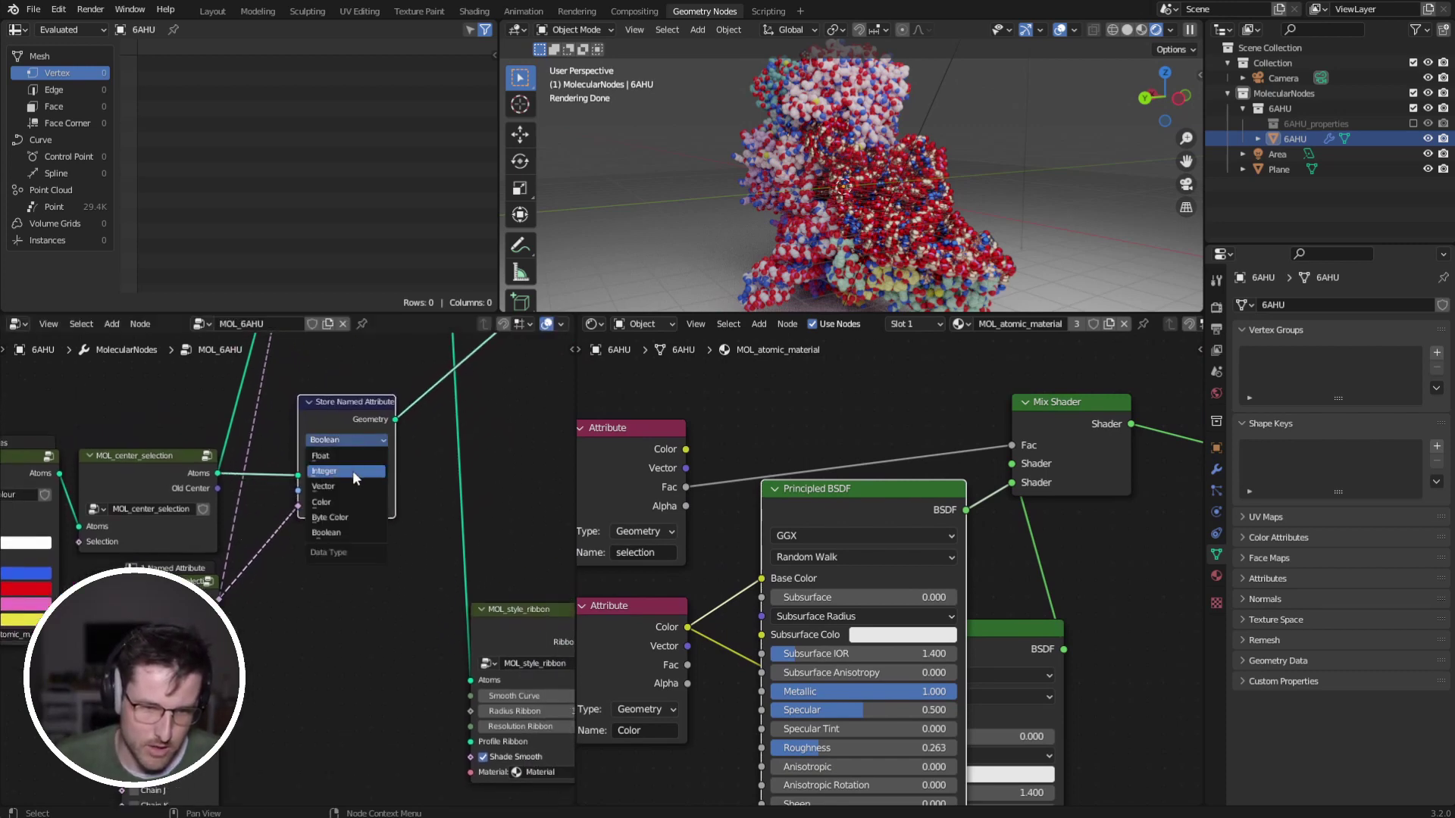
click(374, 615)
drag(346, 420, 356, 415)
scroll(365, 493, down, 1)
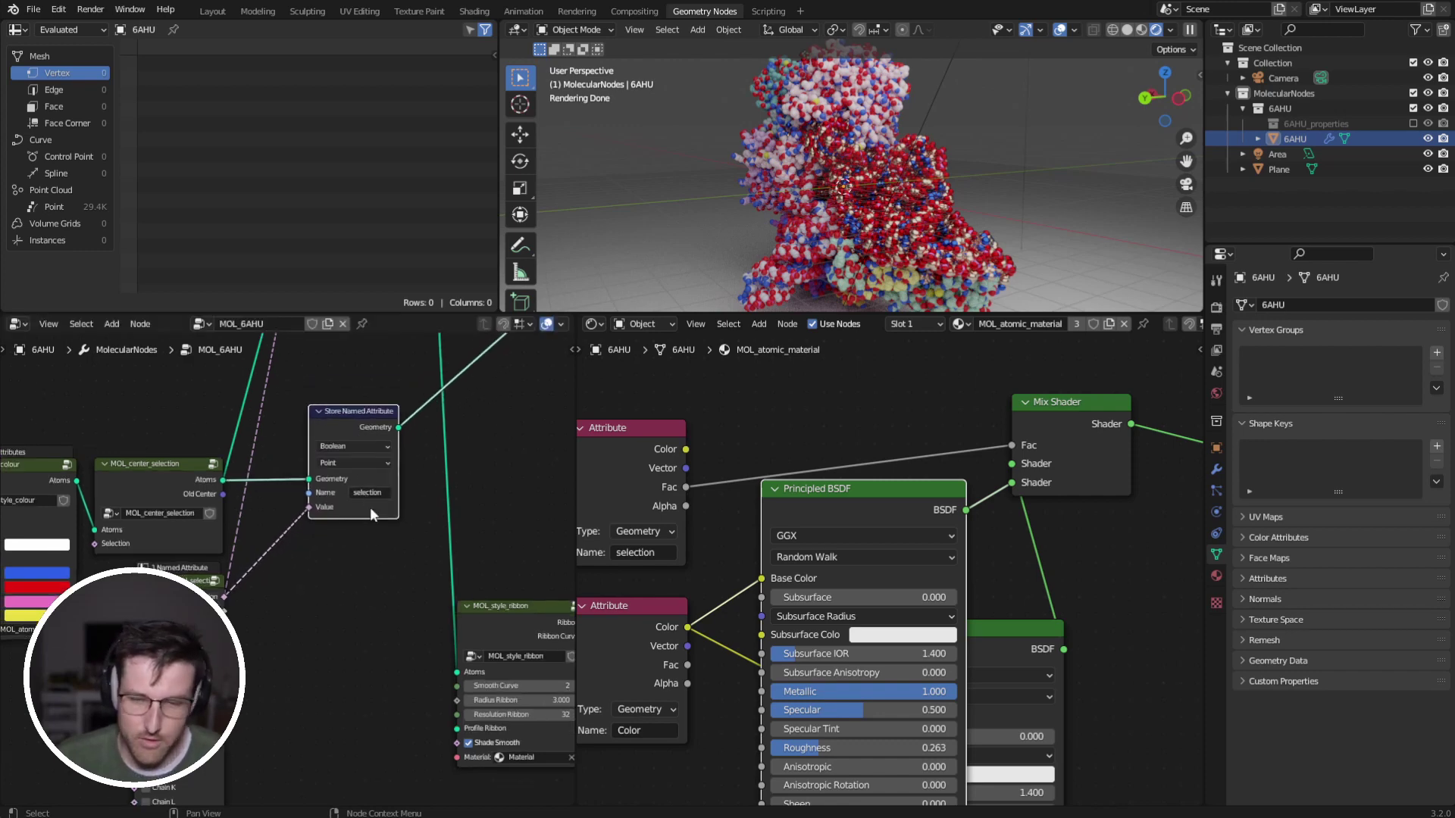
Examine the domain options of the Store Named Attribute node, keeping it on Point.
middle_drag(370, 507, 343, 572)
click(336, 530)
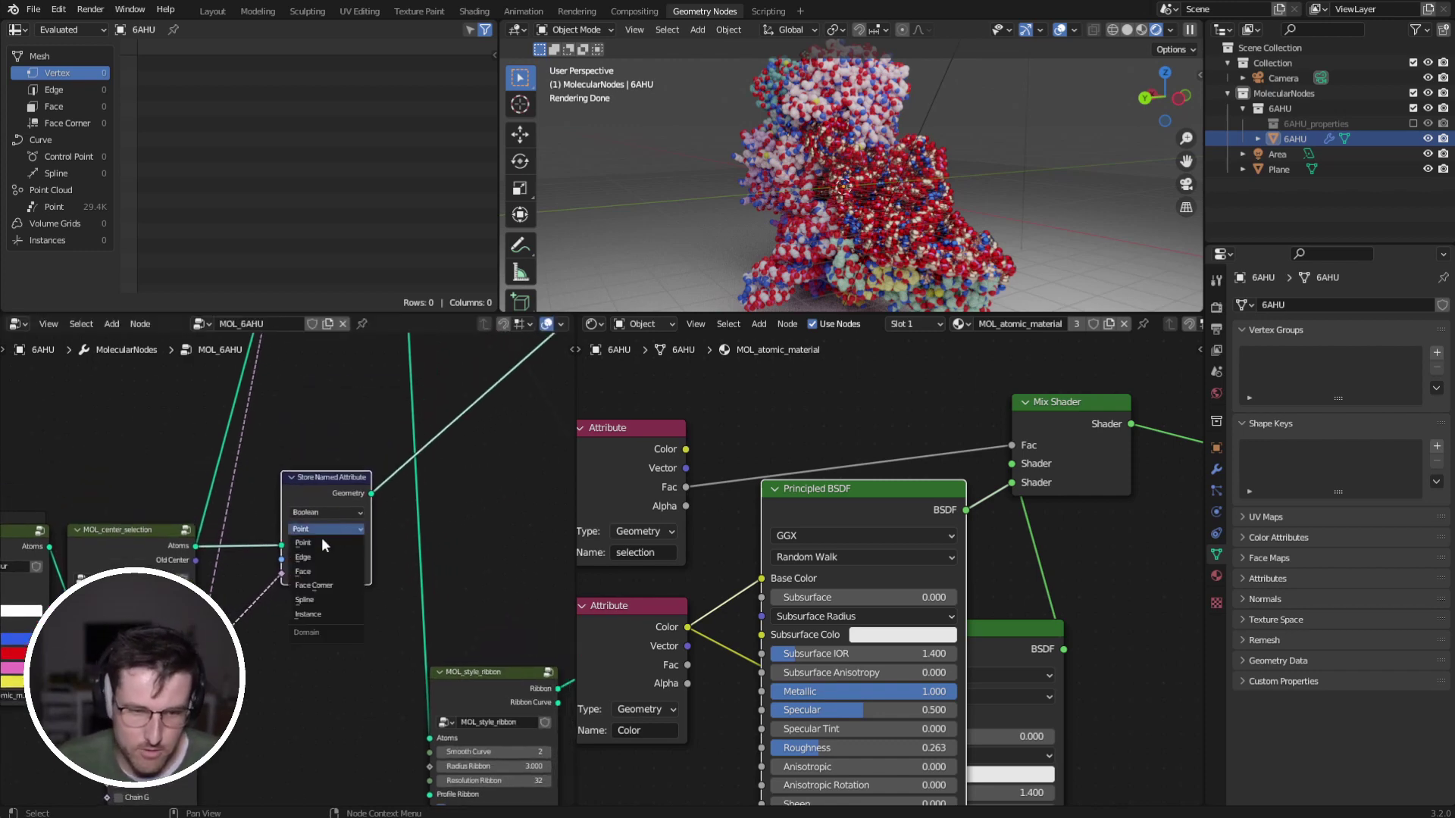
click(328, 526)
click(329, 528)
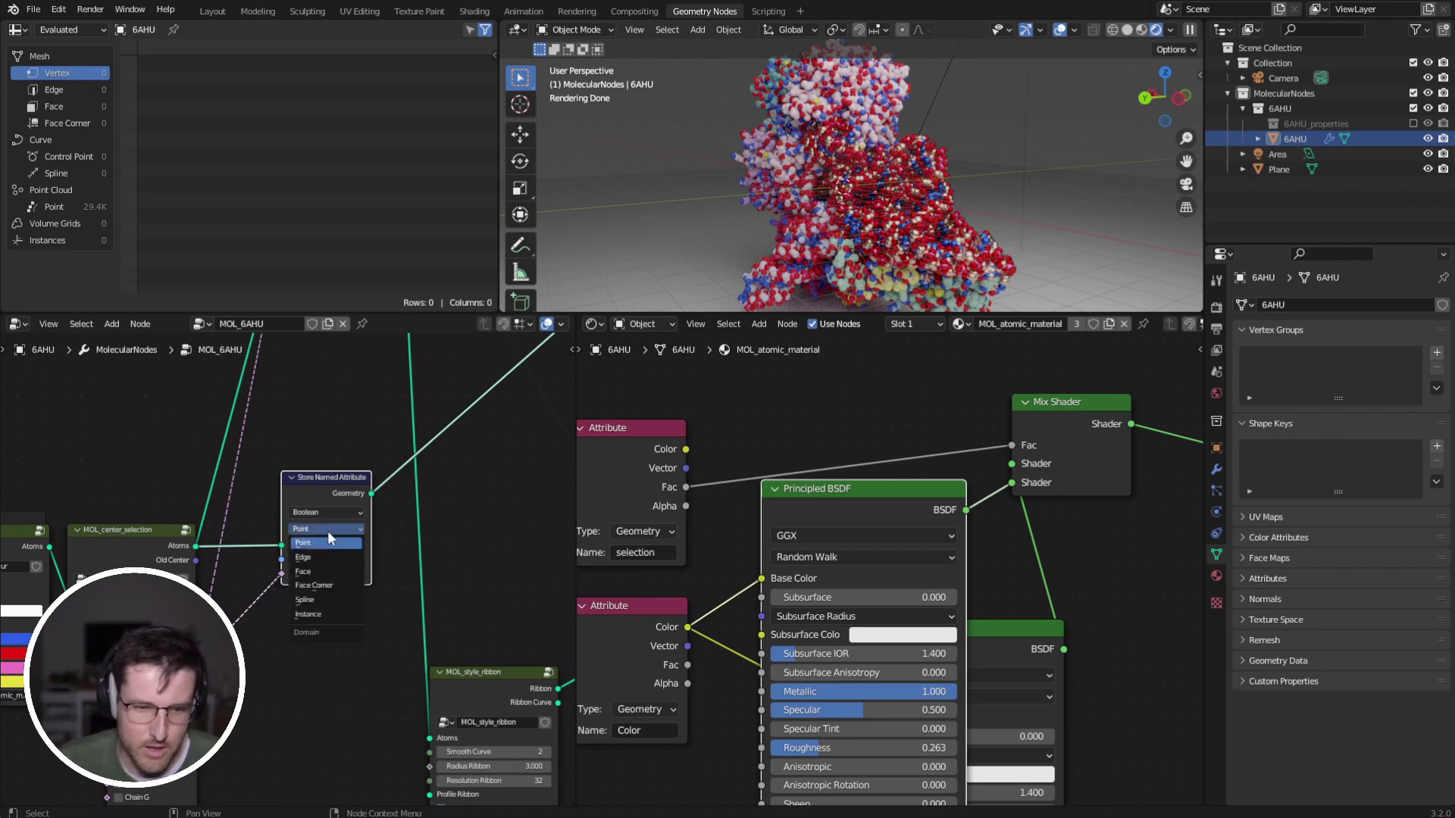
click(335, 530)
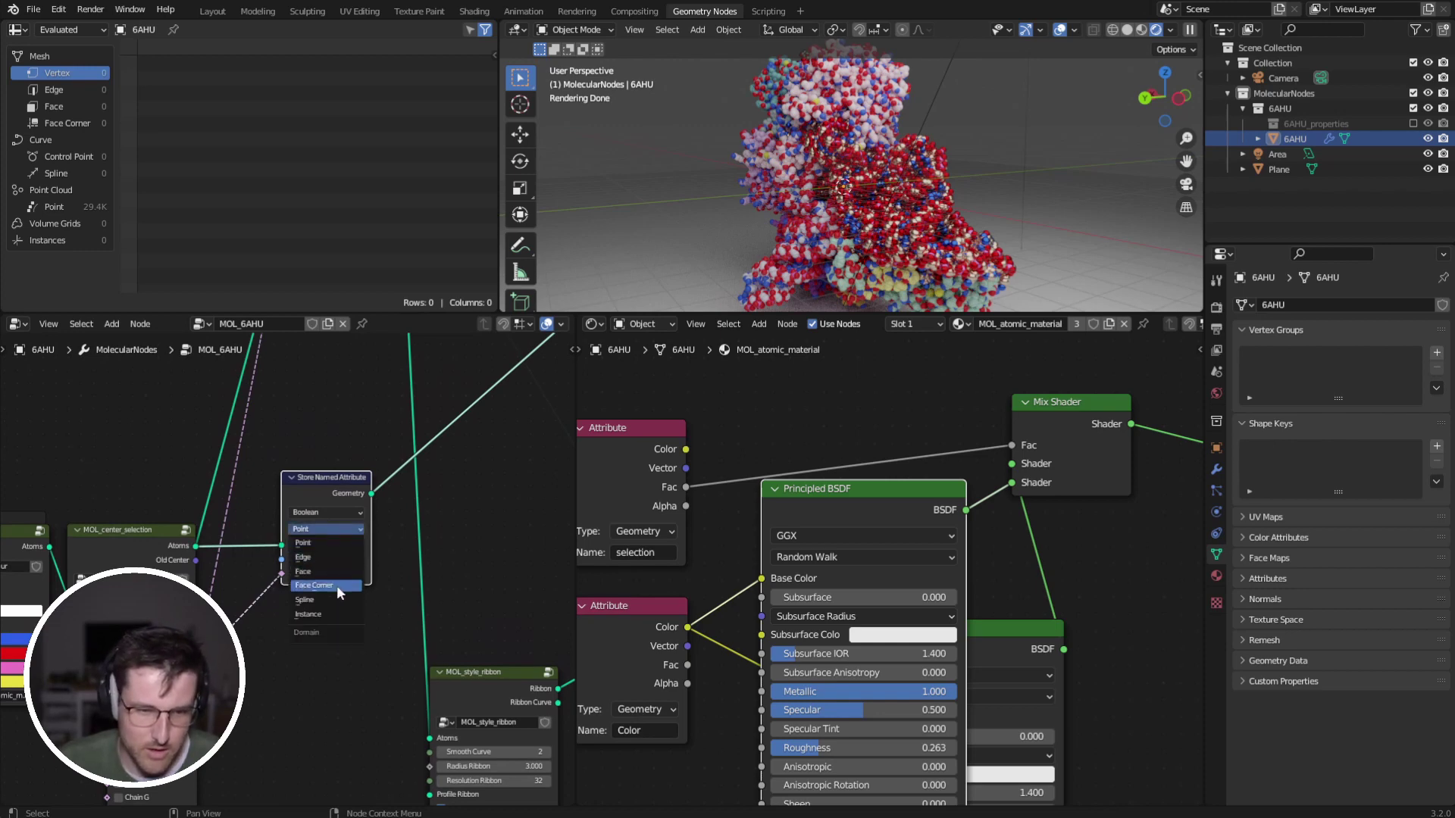
click(375, 483)
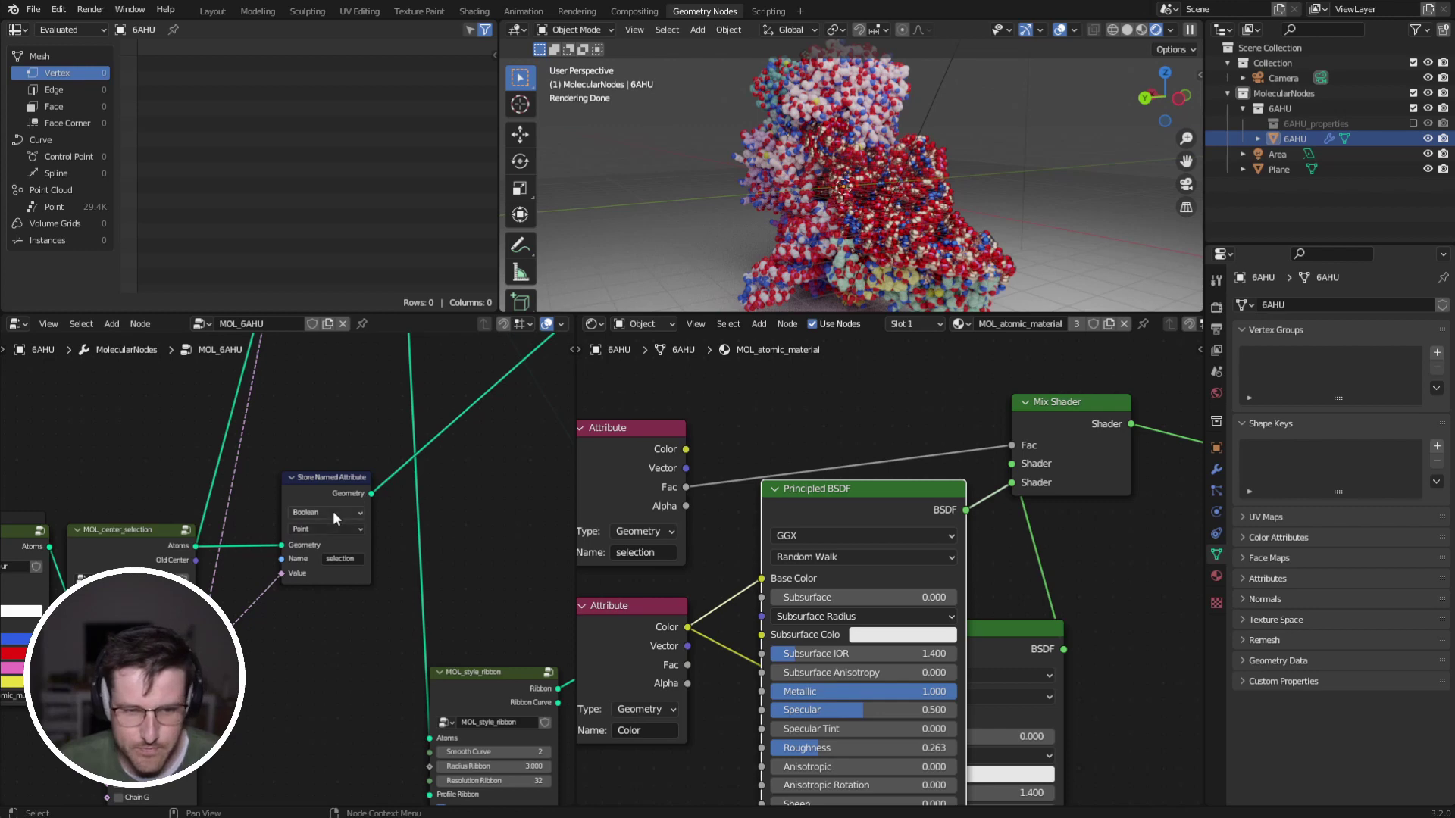
mouse_move(331, 498)
mouse_down()
mouse_move(342, 482)
mouse_move(326, 499)
mouse_up()
Nudge the selection Attribute node away from the Color Attribute node and render the current frame, stopping the render early.
middle_drag(619, 530, 757, 586)
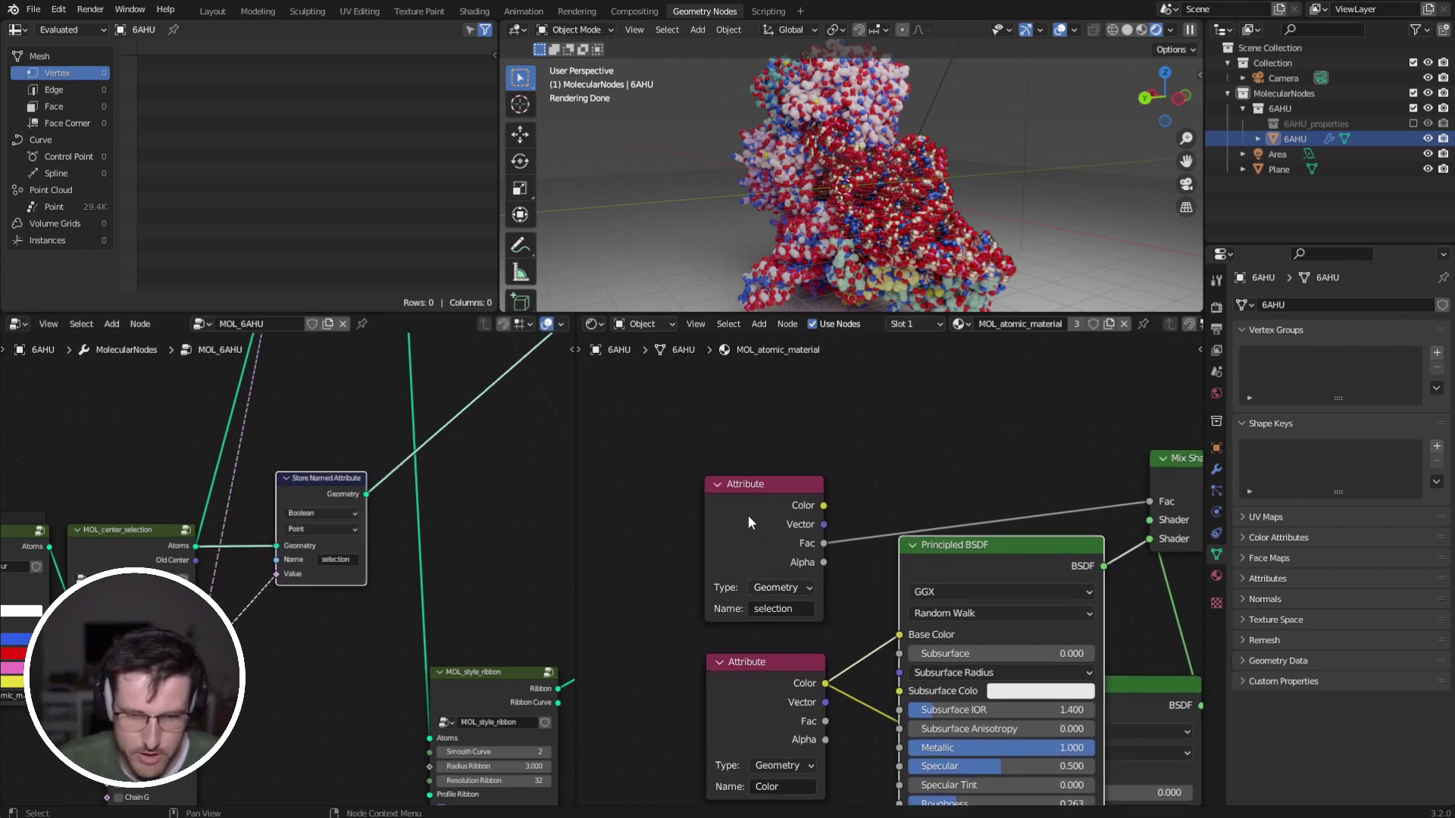
mouse_move(749, 519)
mouse_down()
mouse_move(766, 497)
mouse_move(743, 503)
mouse_up()
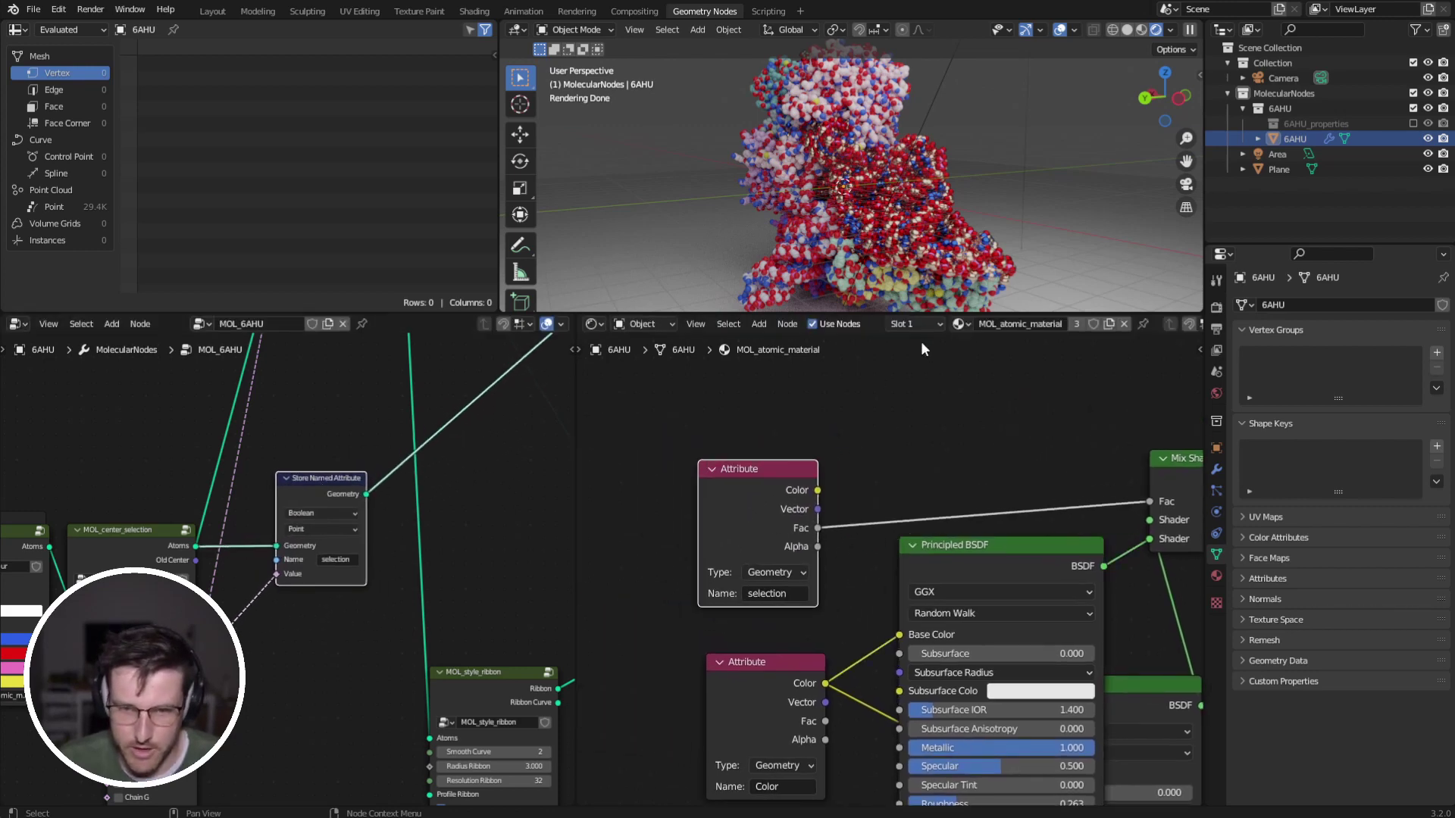
key(F12)
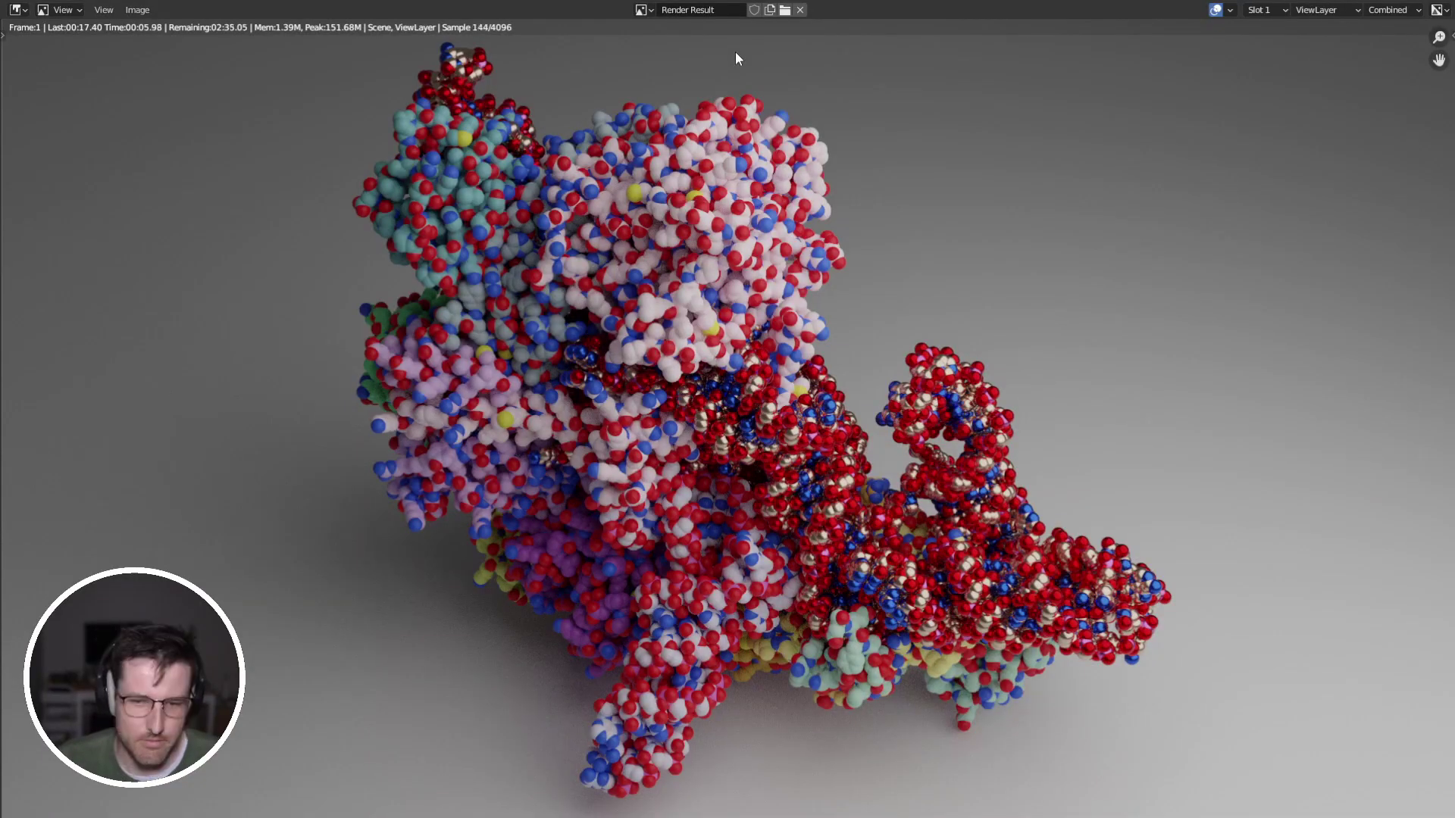
key(Escape)
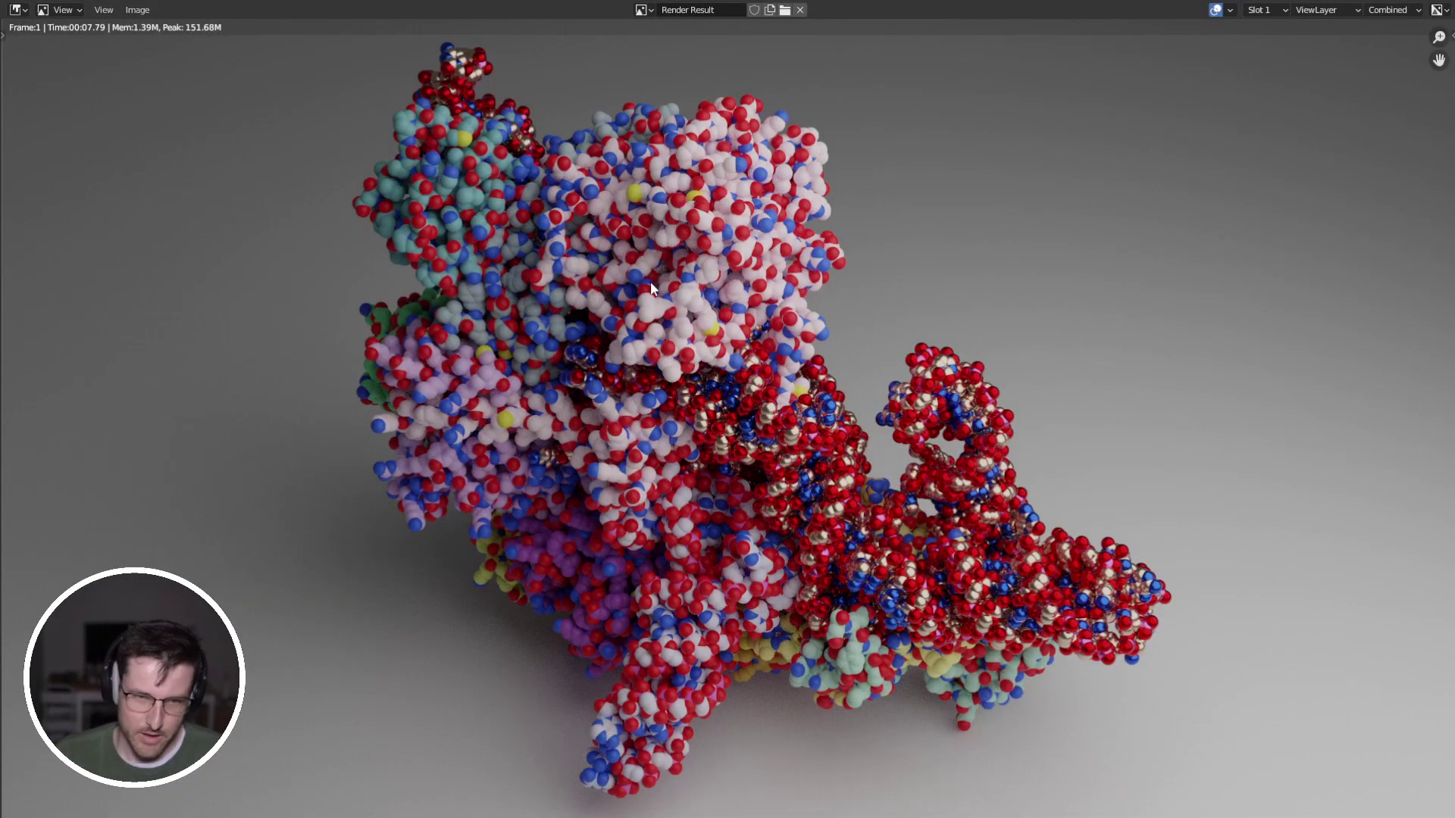